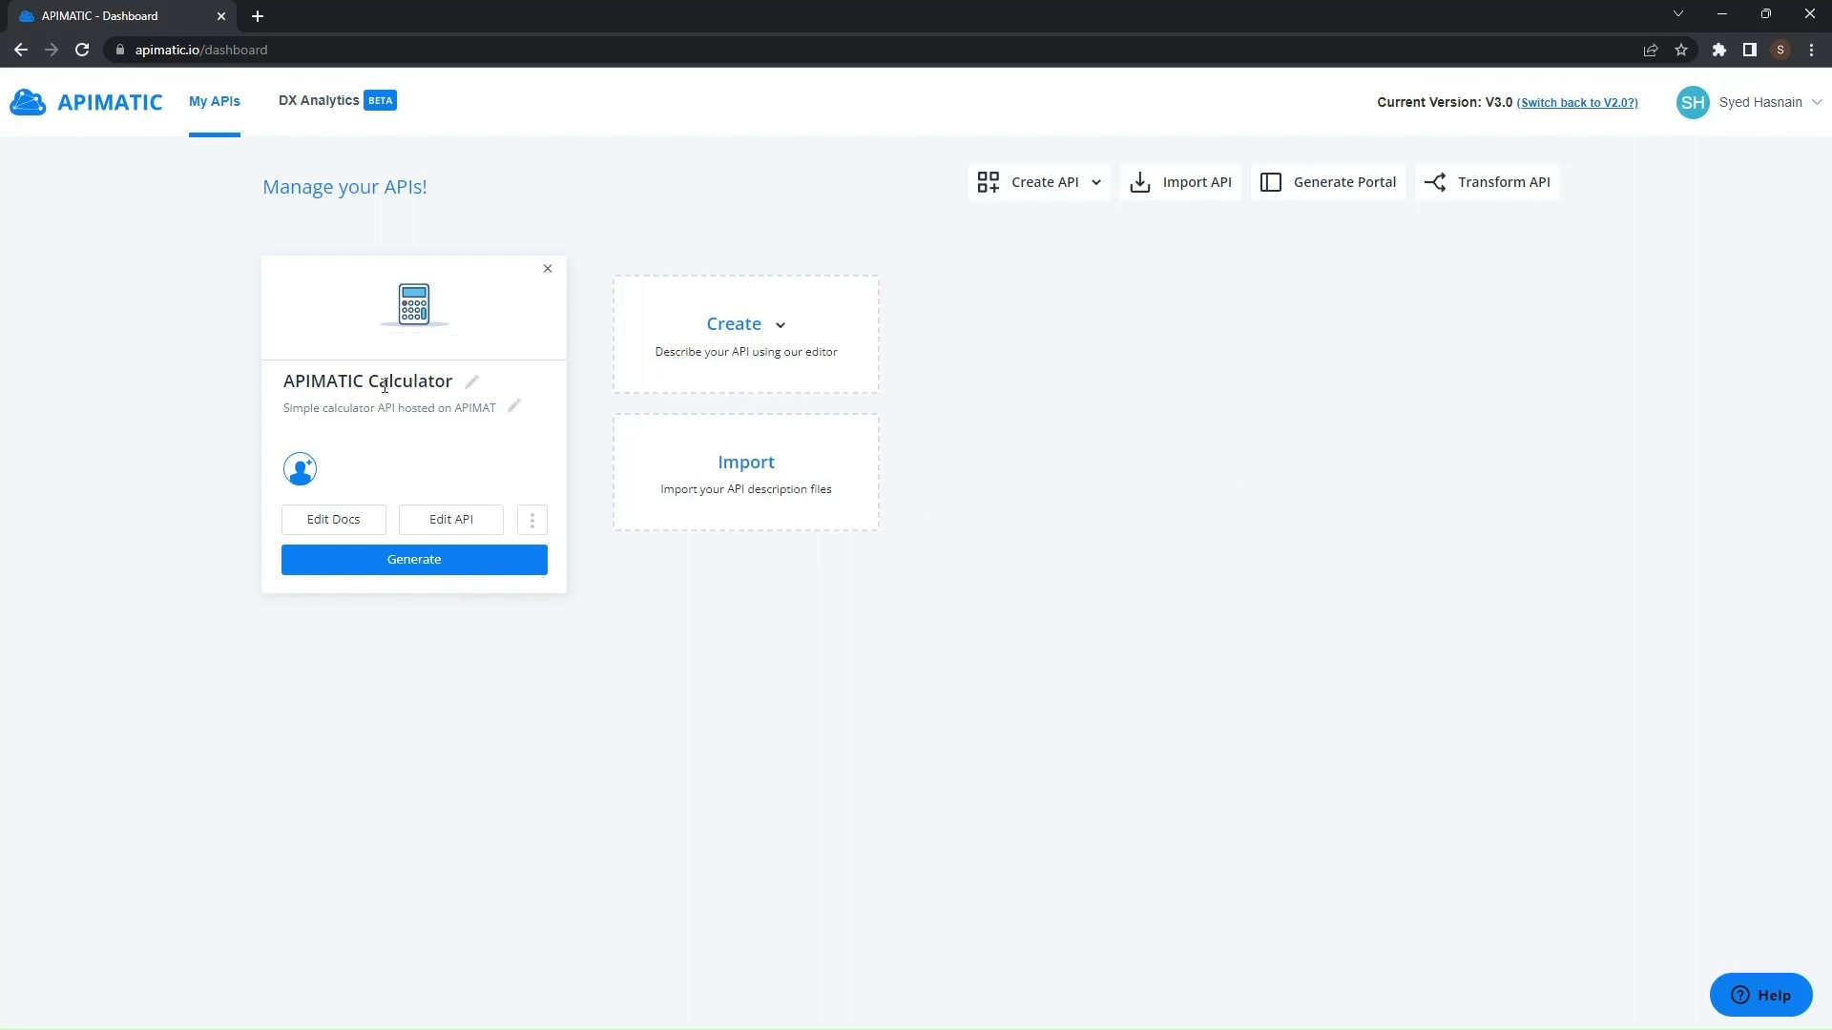
- Open the APIMATIC Calculator's documentation editor at its Available Languages settings
click(359, 531)
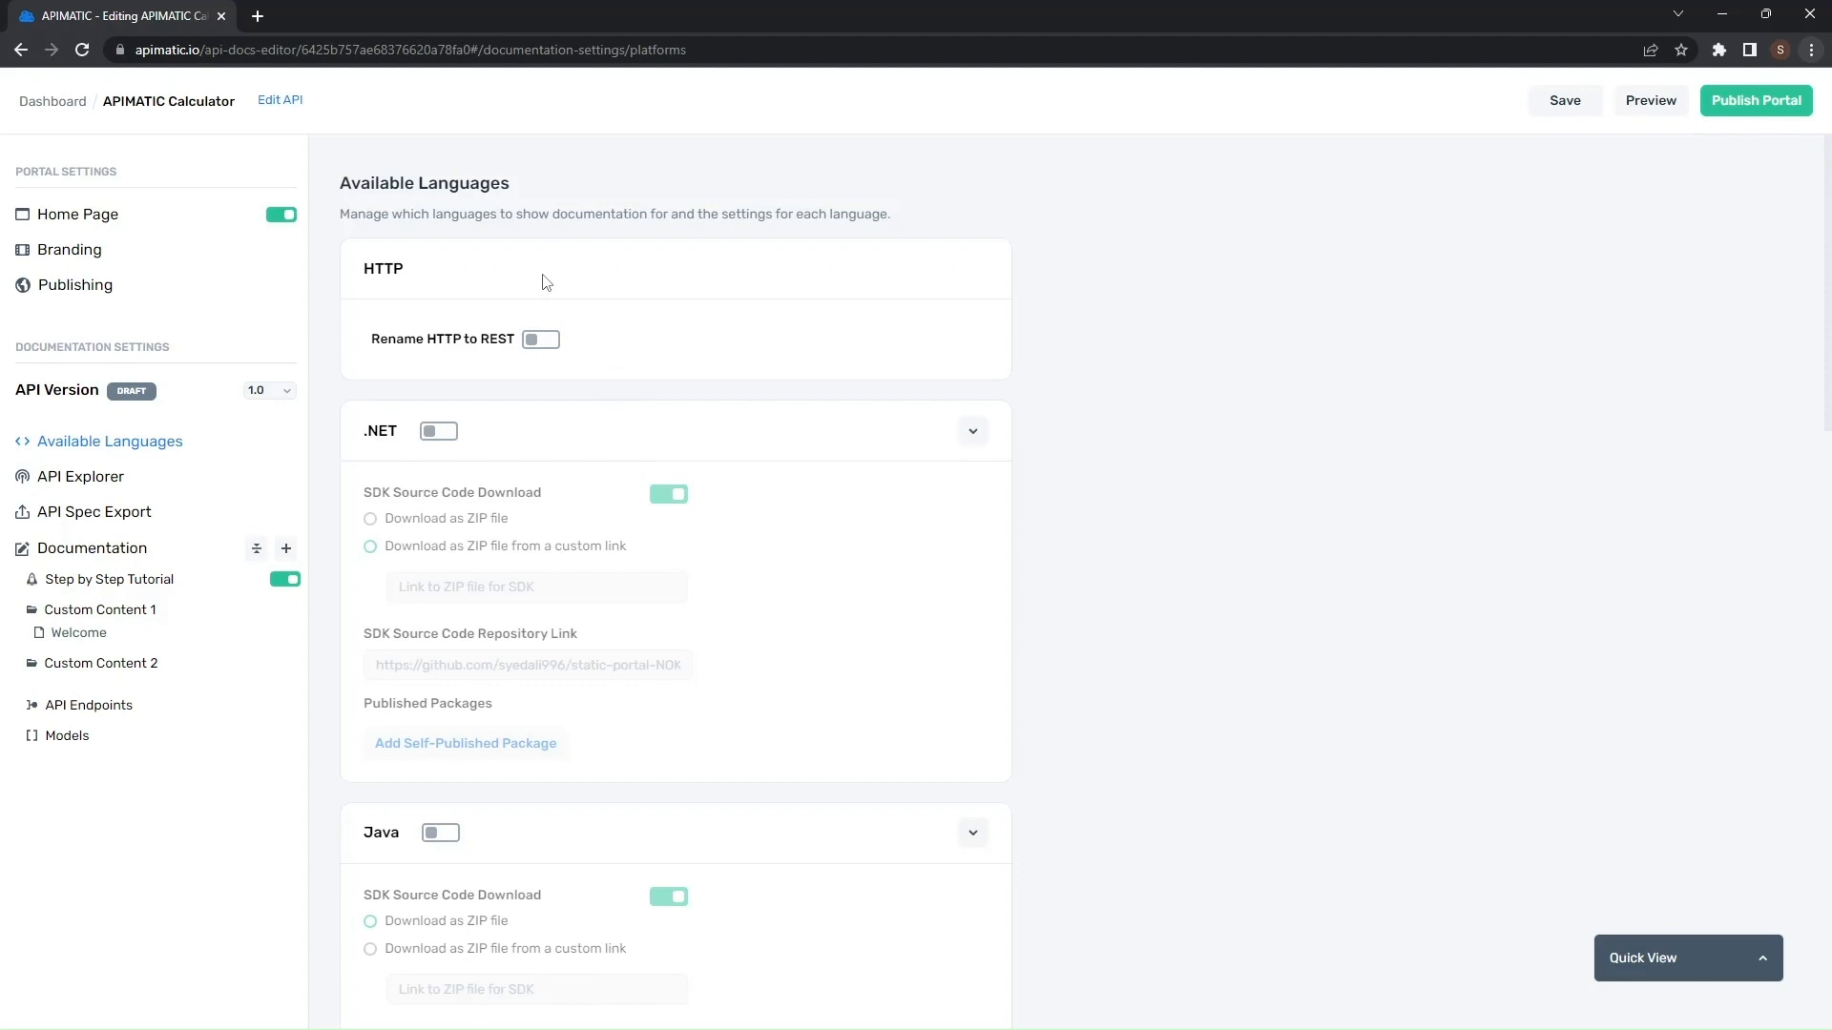
click(438, 431)
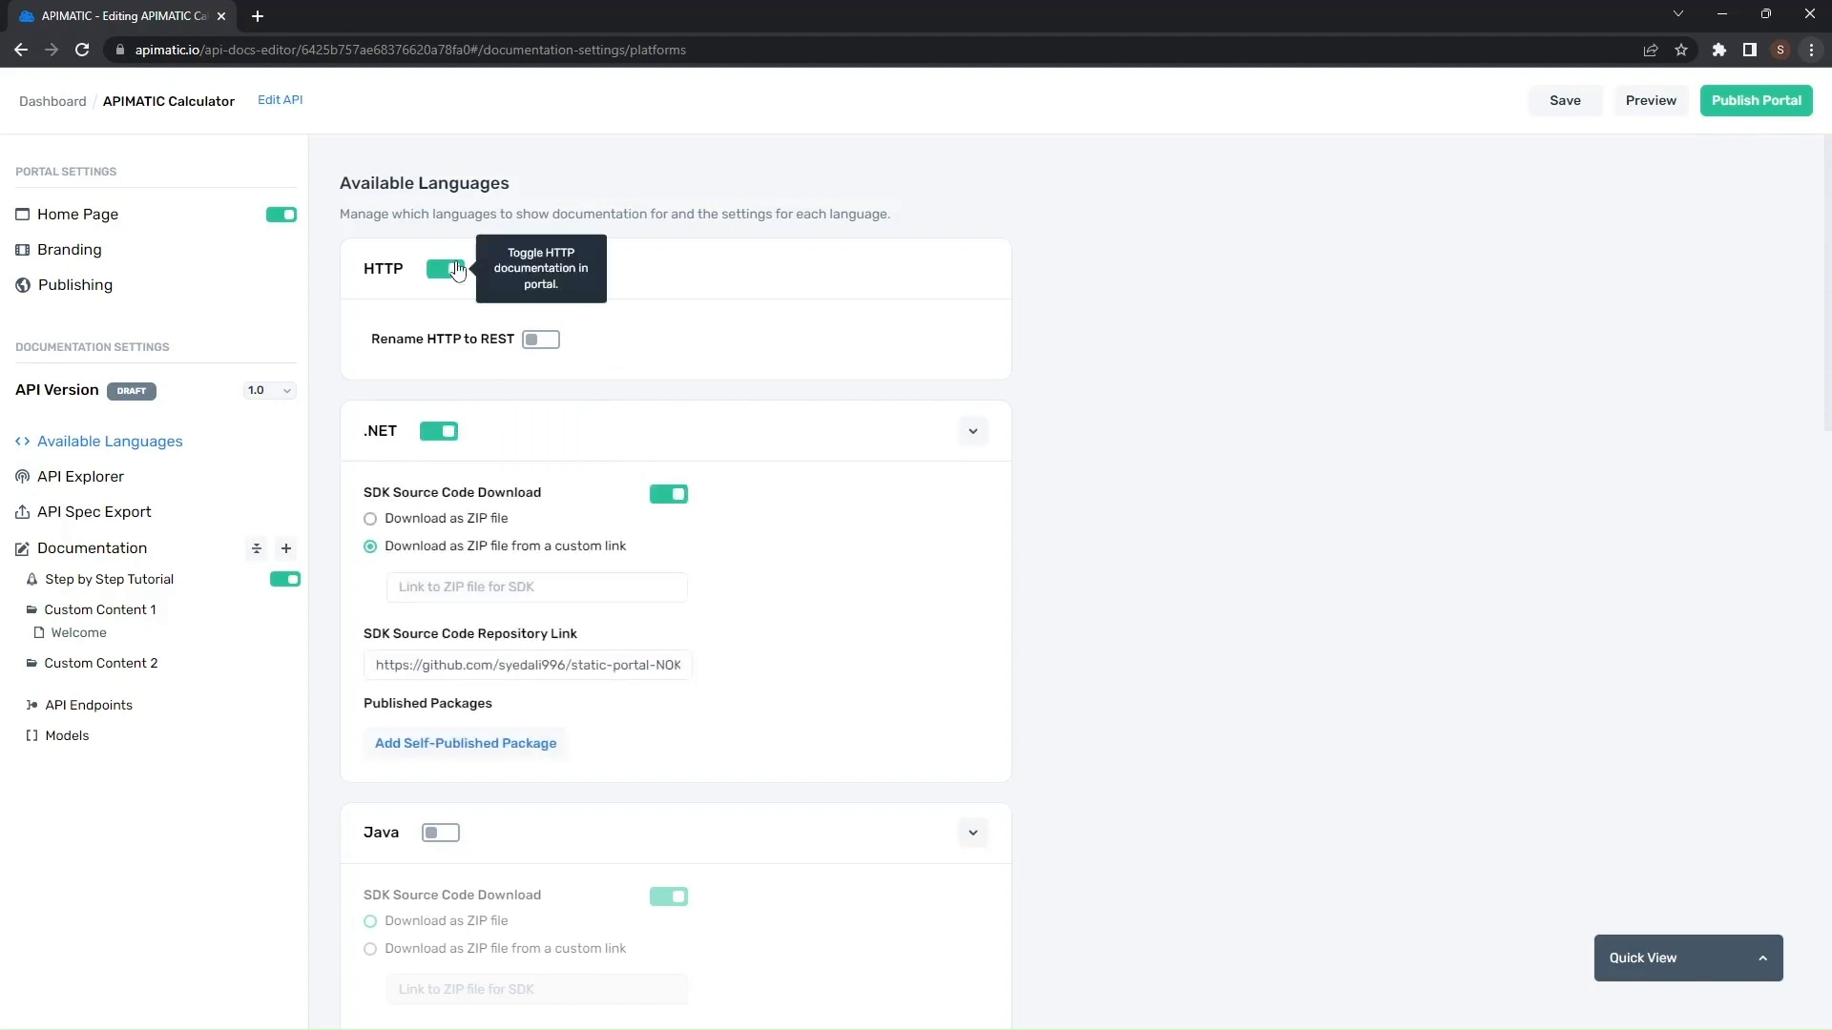
click(440, 437)
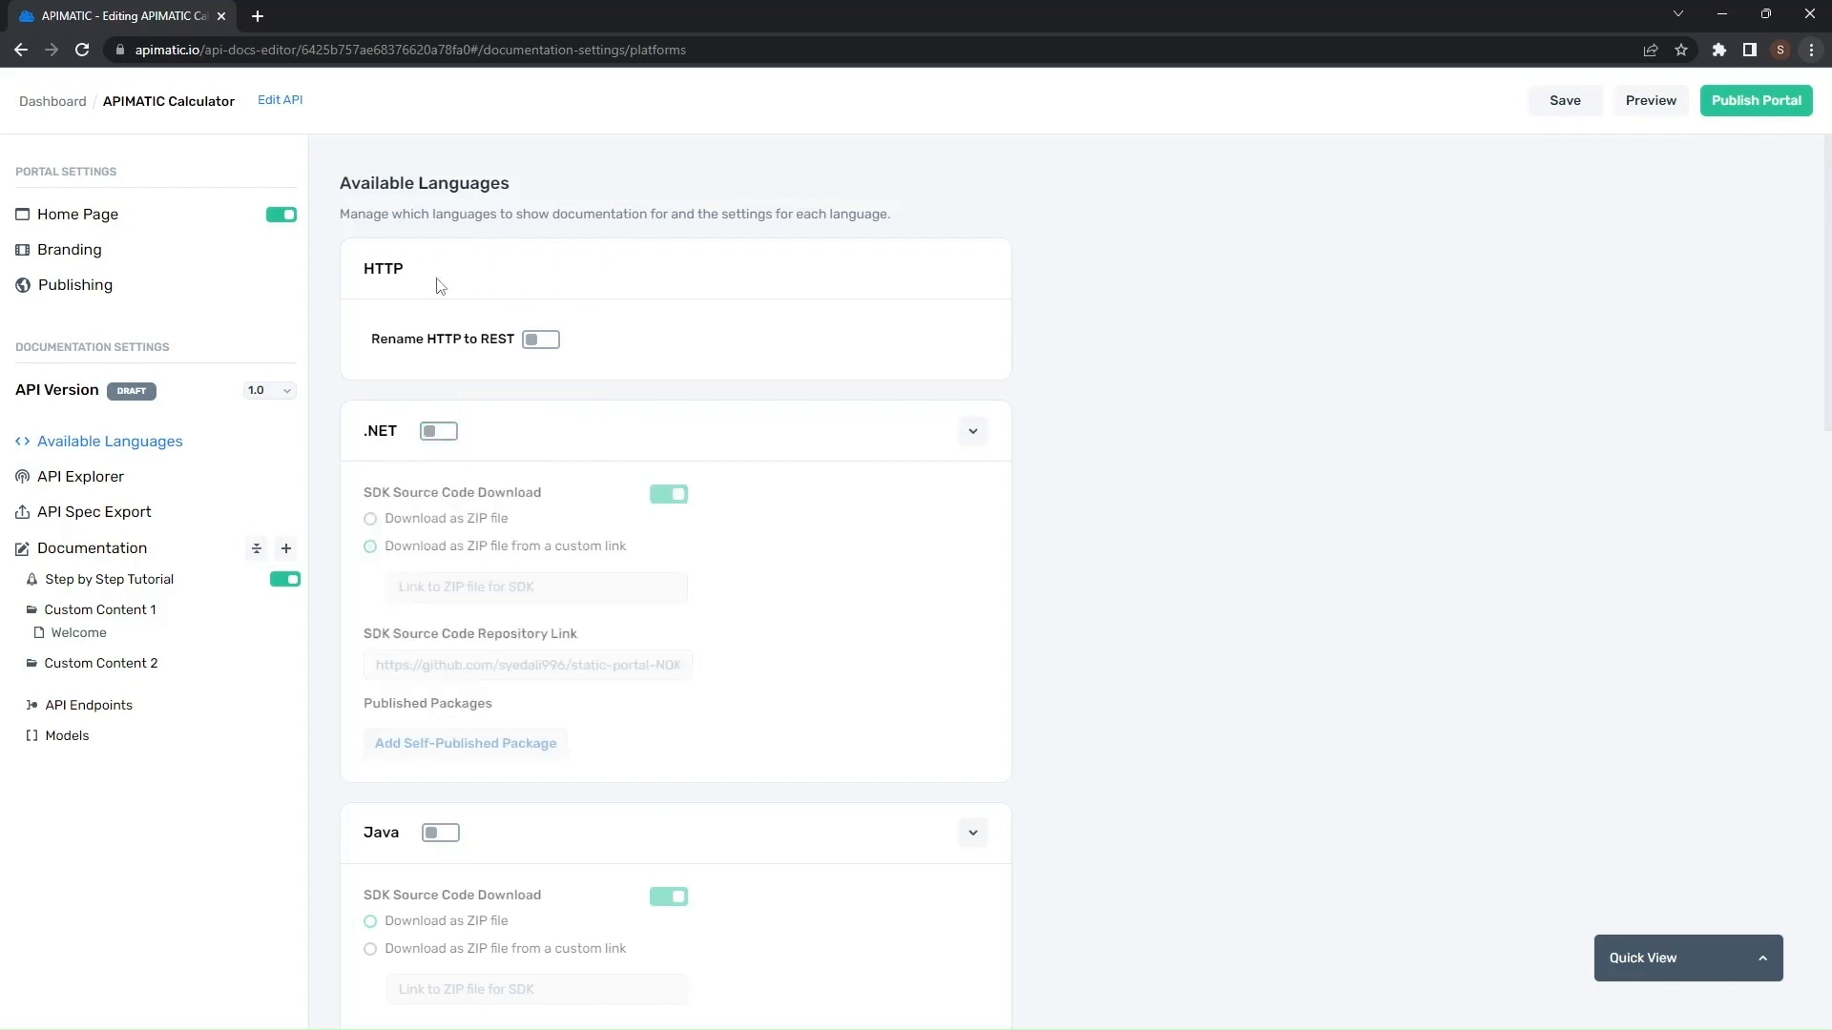
- Enable the Rename HTTP to REST option and save the language settings
click(536, 347)
click(1563, 101)
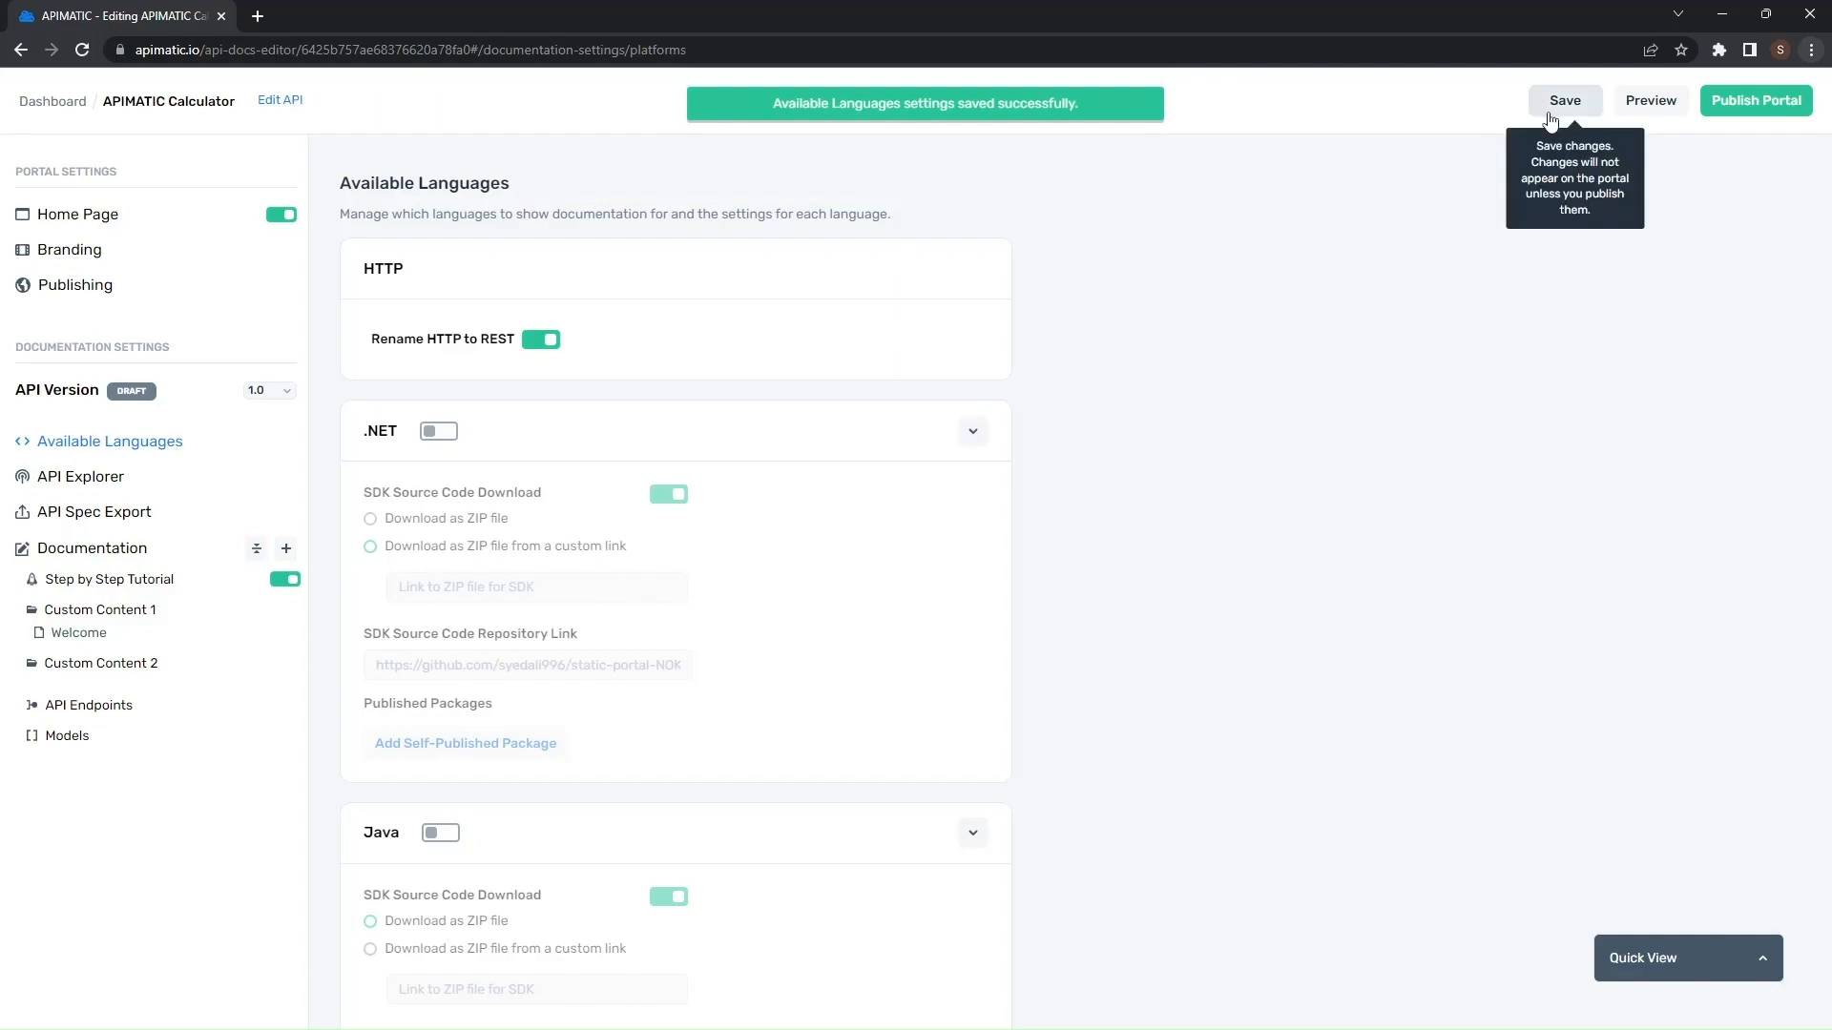
- Preview the portal, open the Get Started page and check the language selector
click(1647, 103)
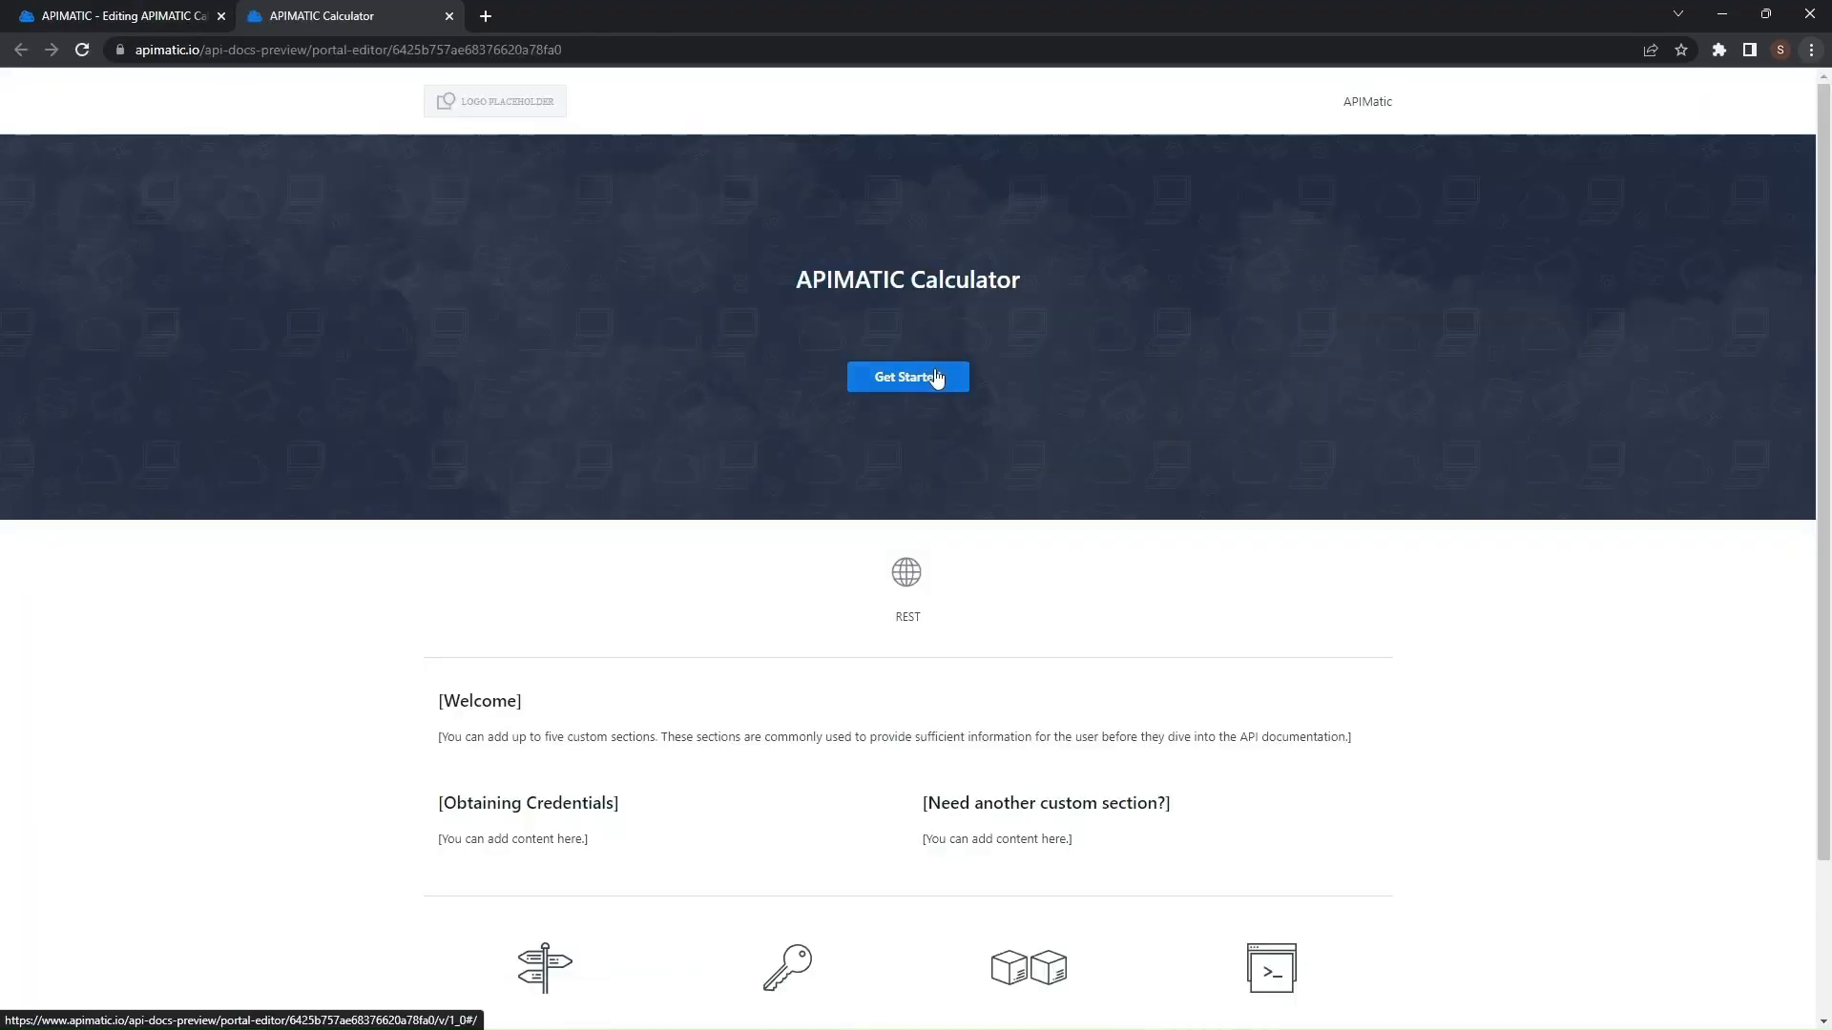
click(923, 392)
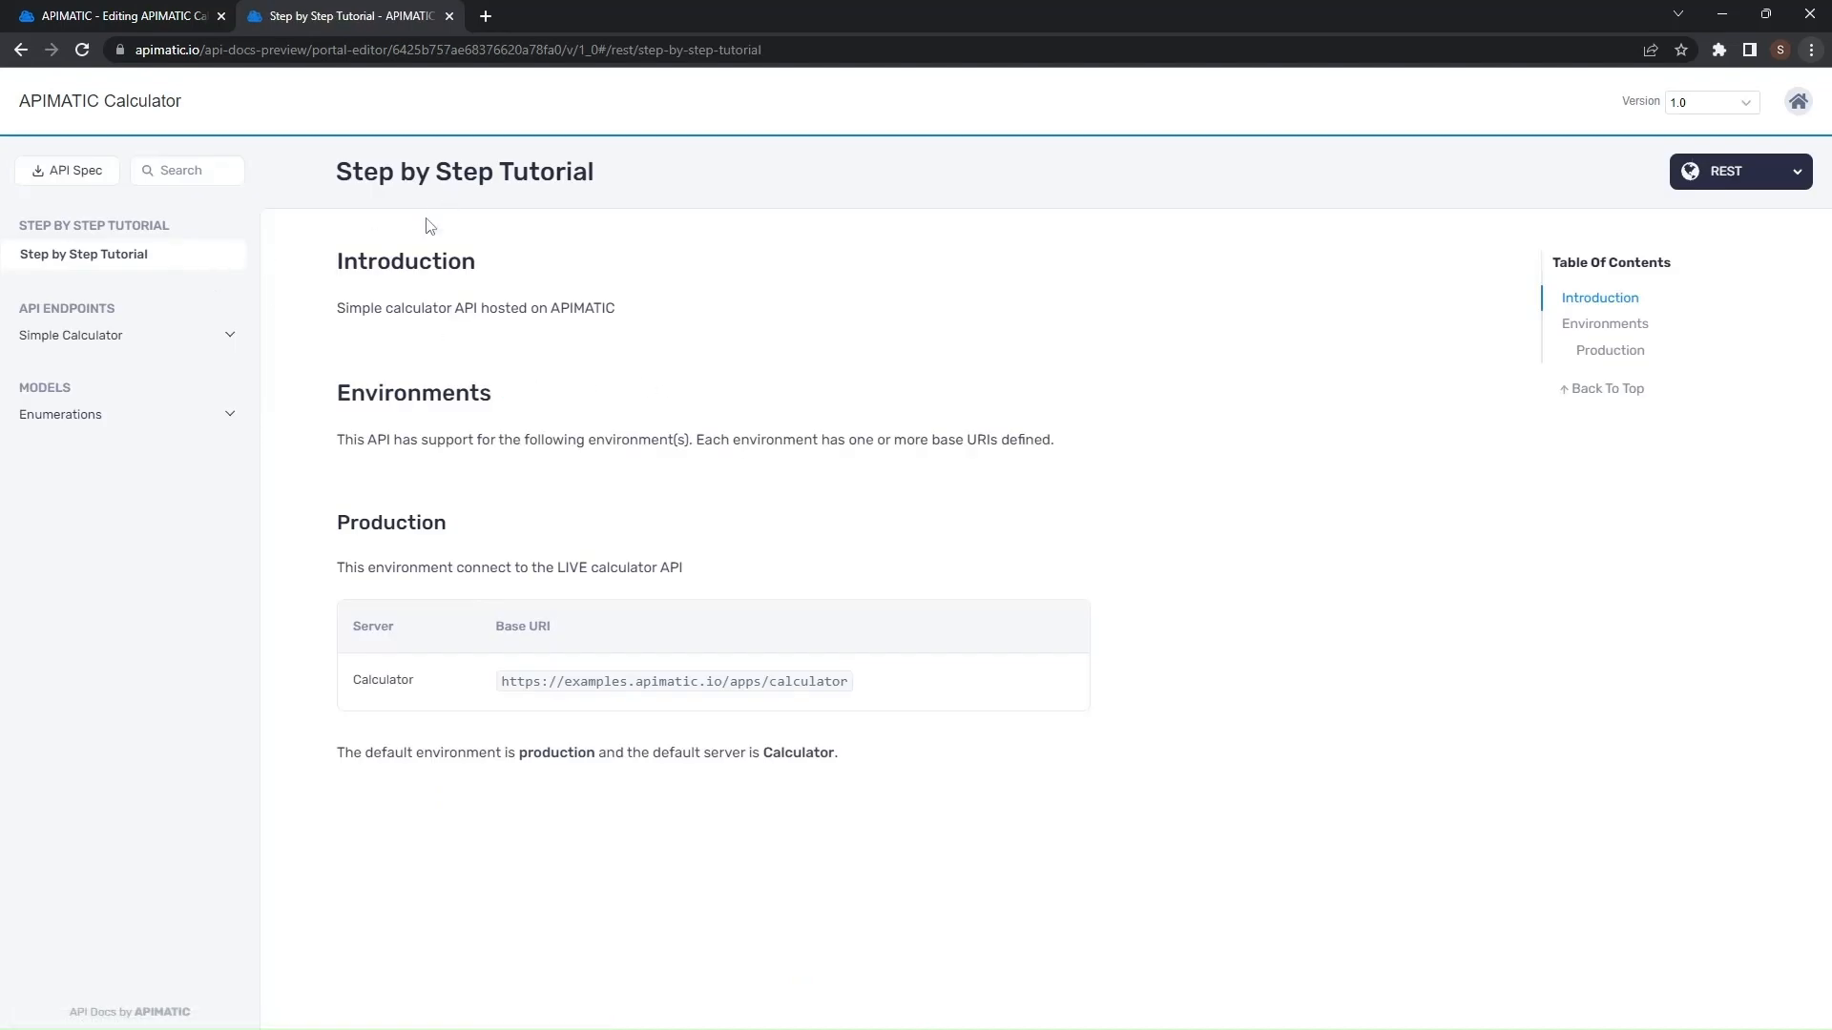
click(1696, 182)
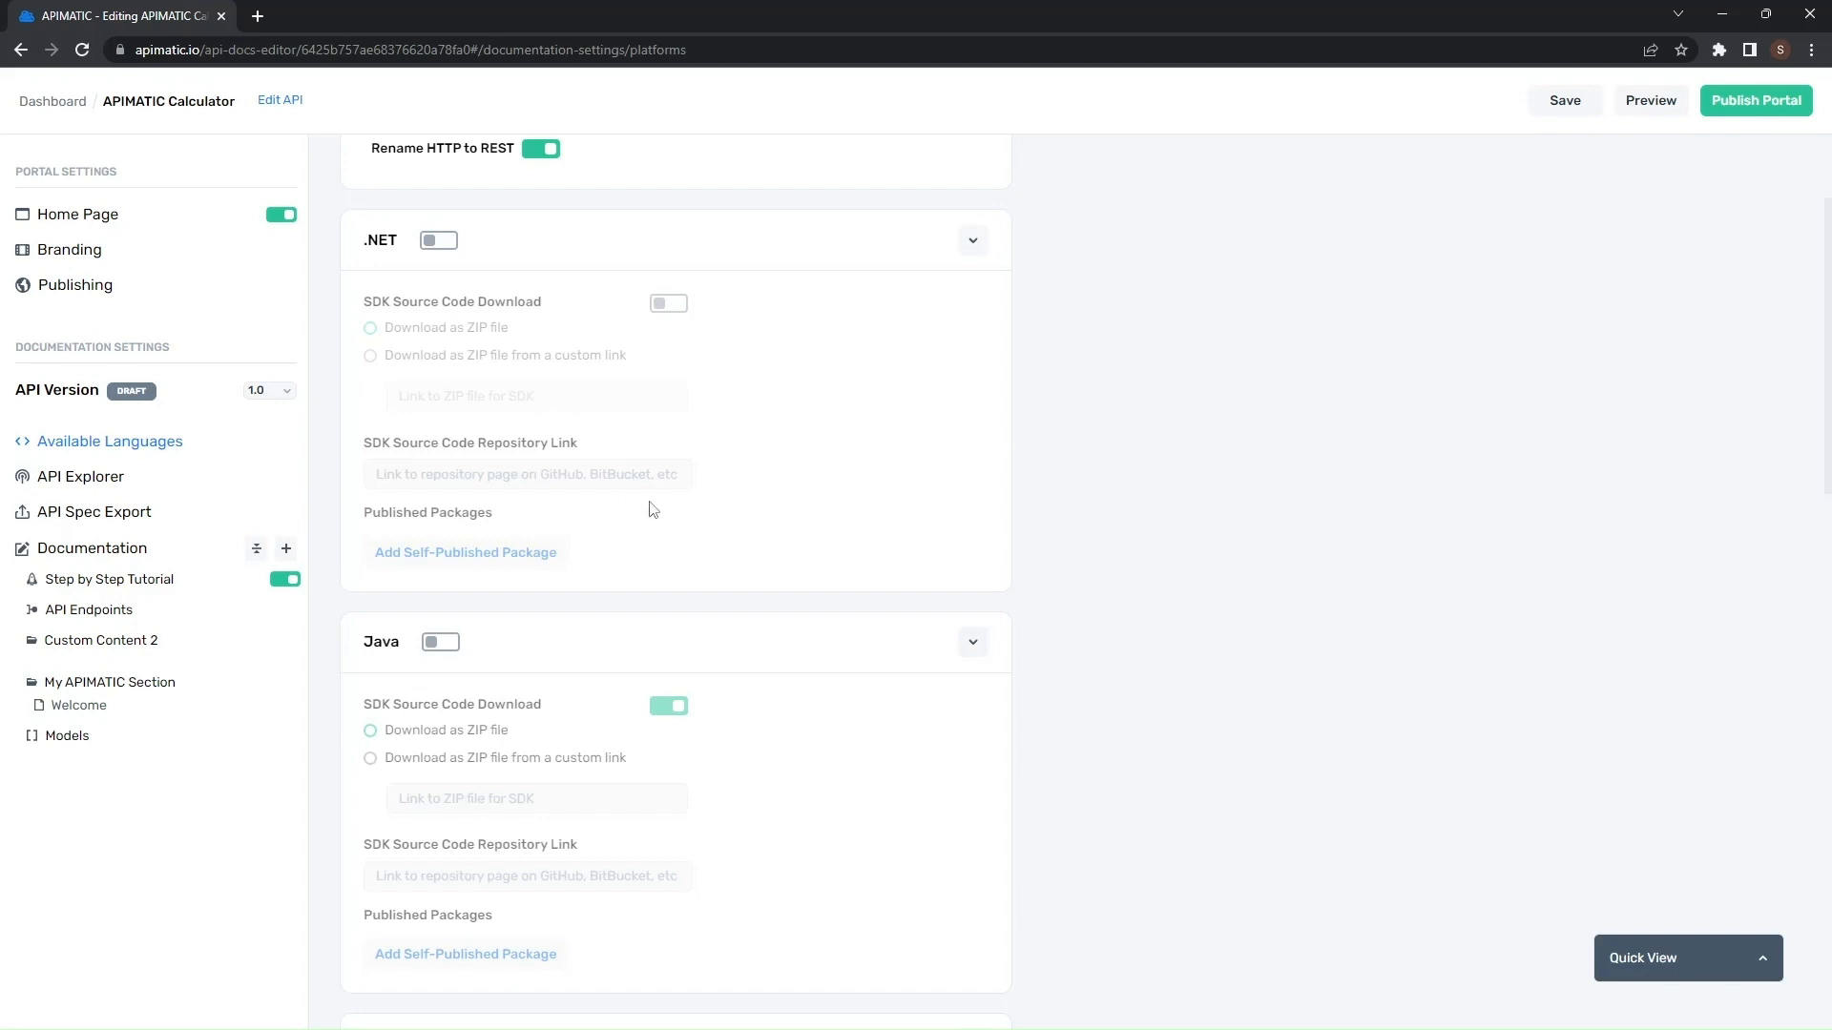
- Enable .NET documentation with SDK Source Code Download as ZIP file, and save the settings
scroll(649, 506, up, 2)
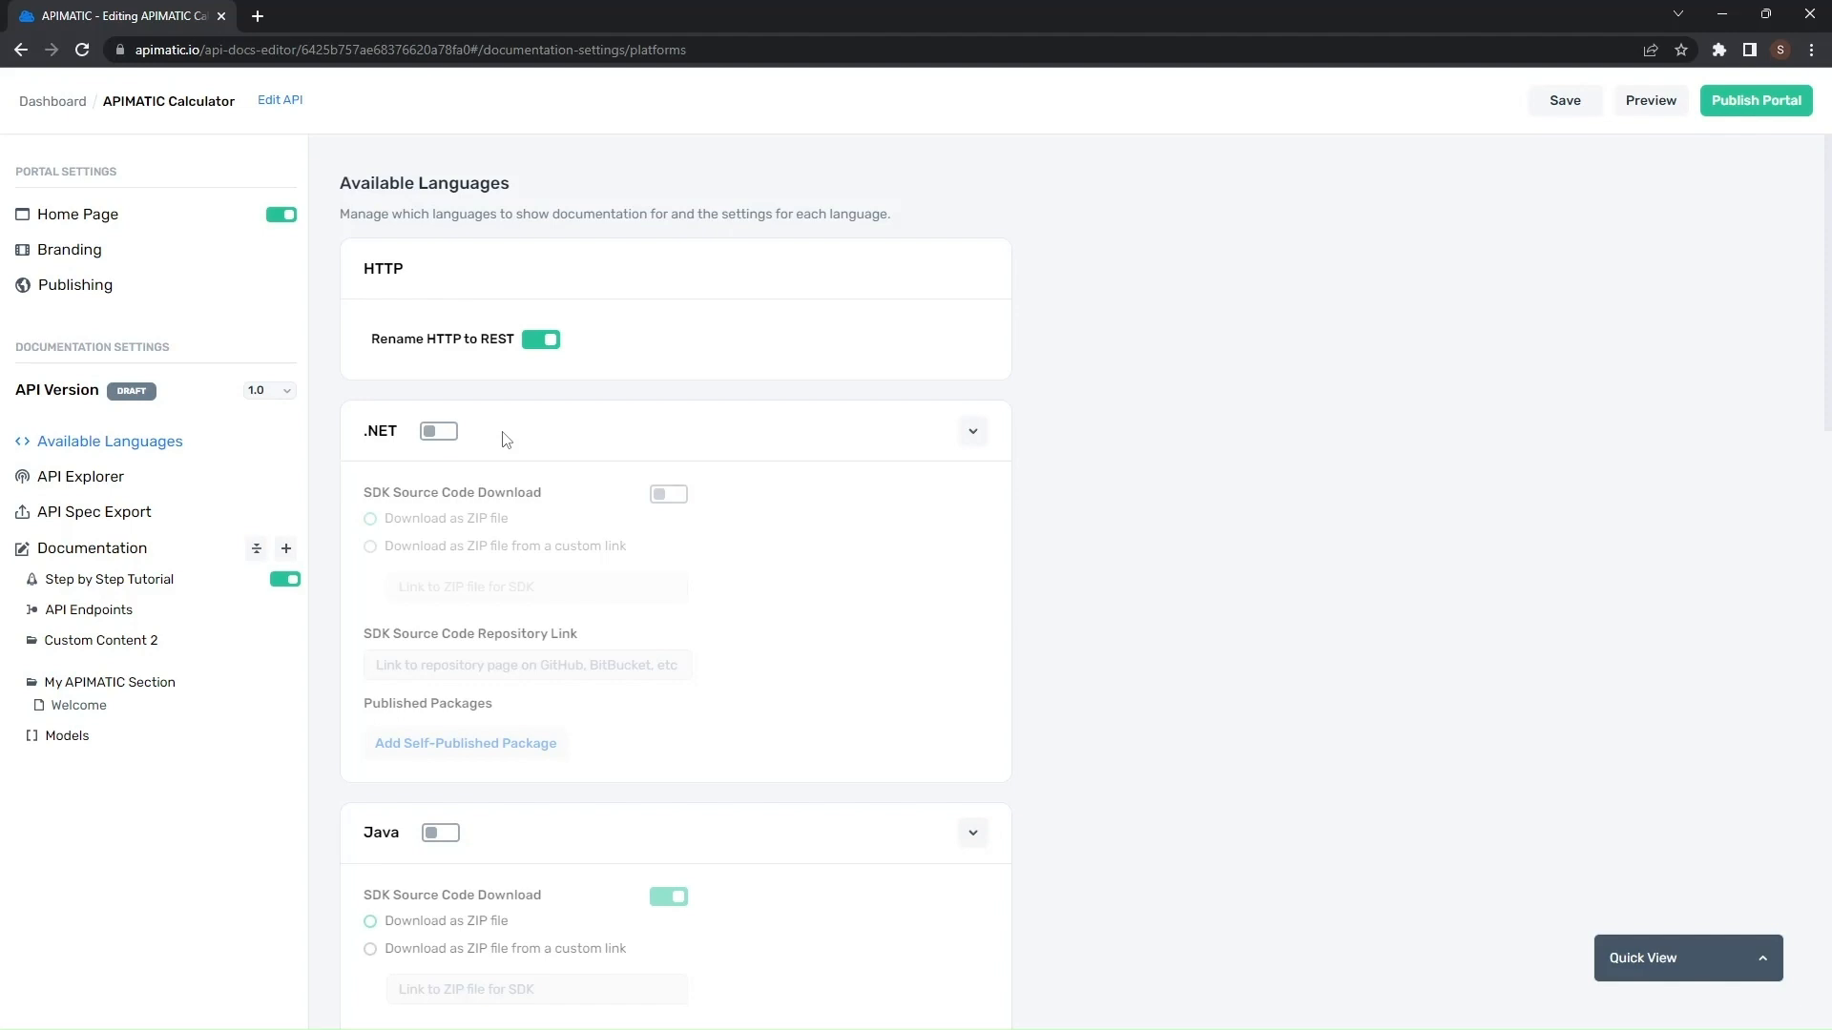
click(439, 431)
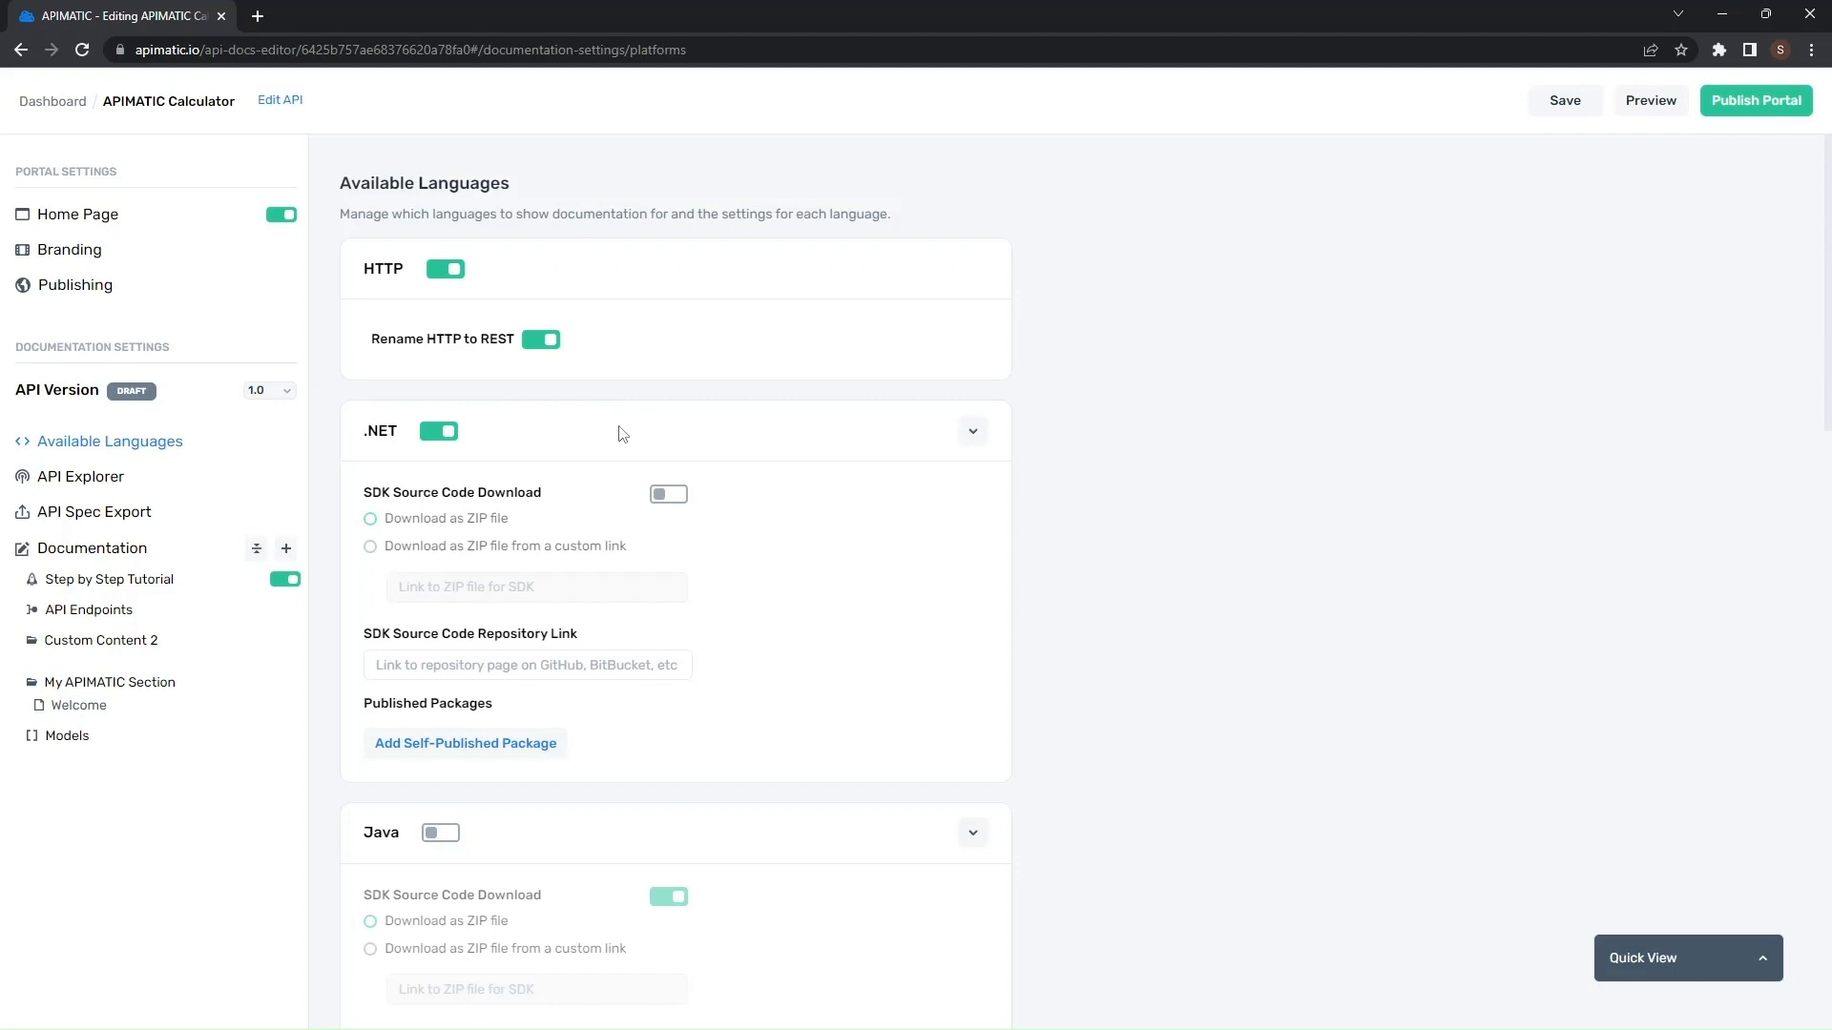
click(666, 495)
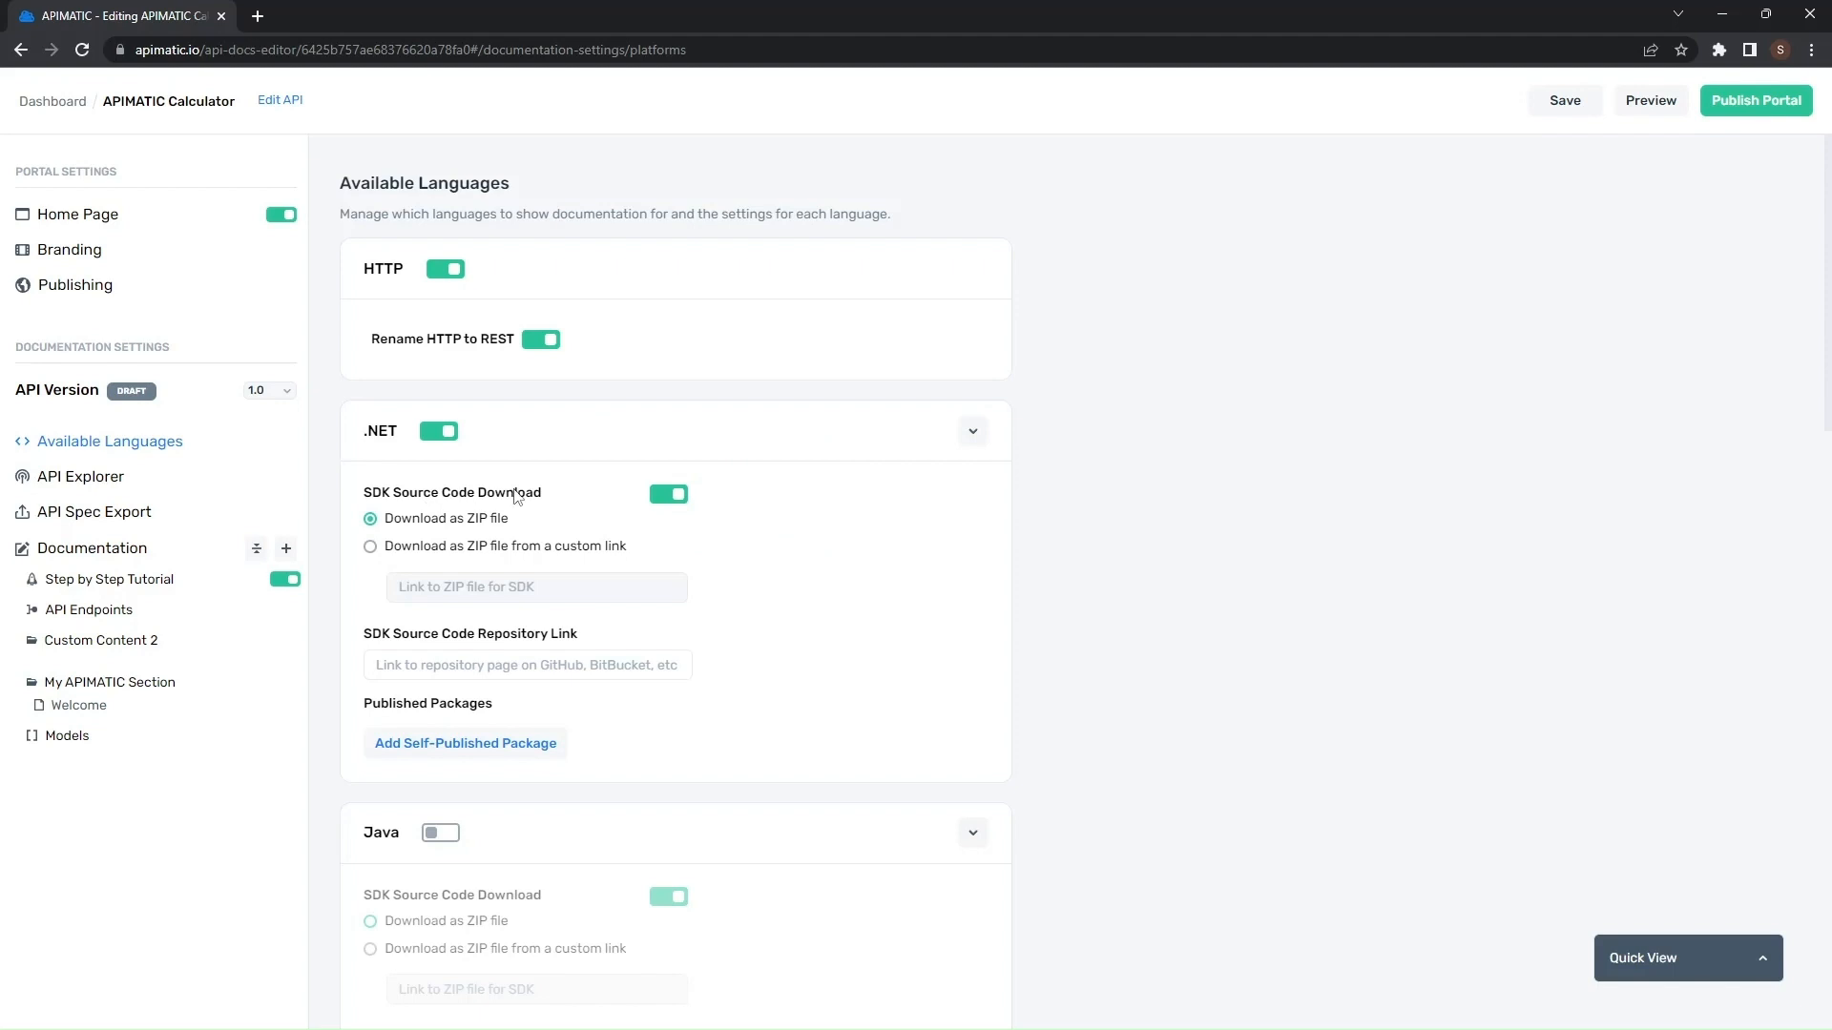
click(1539, 113)
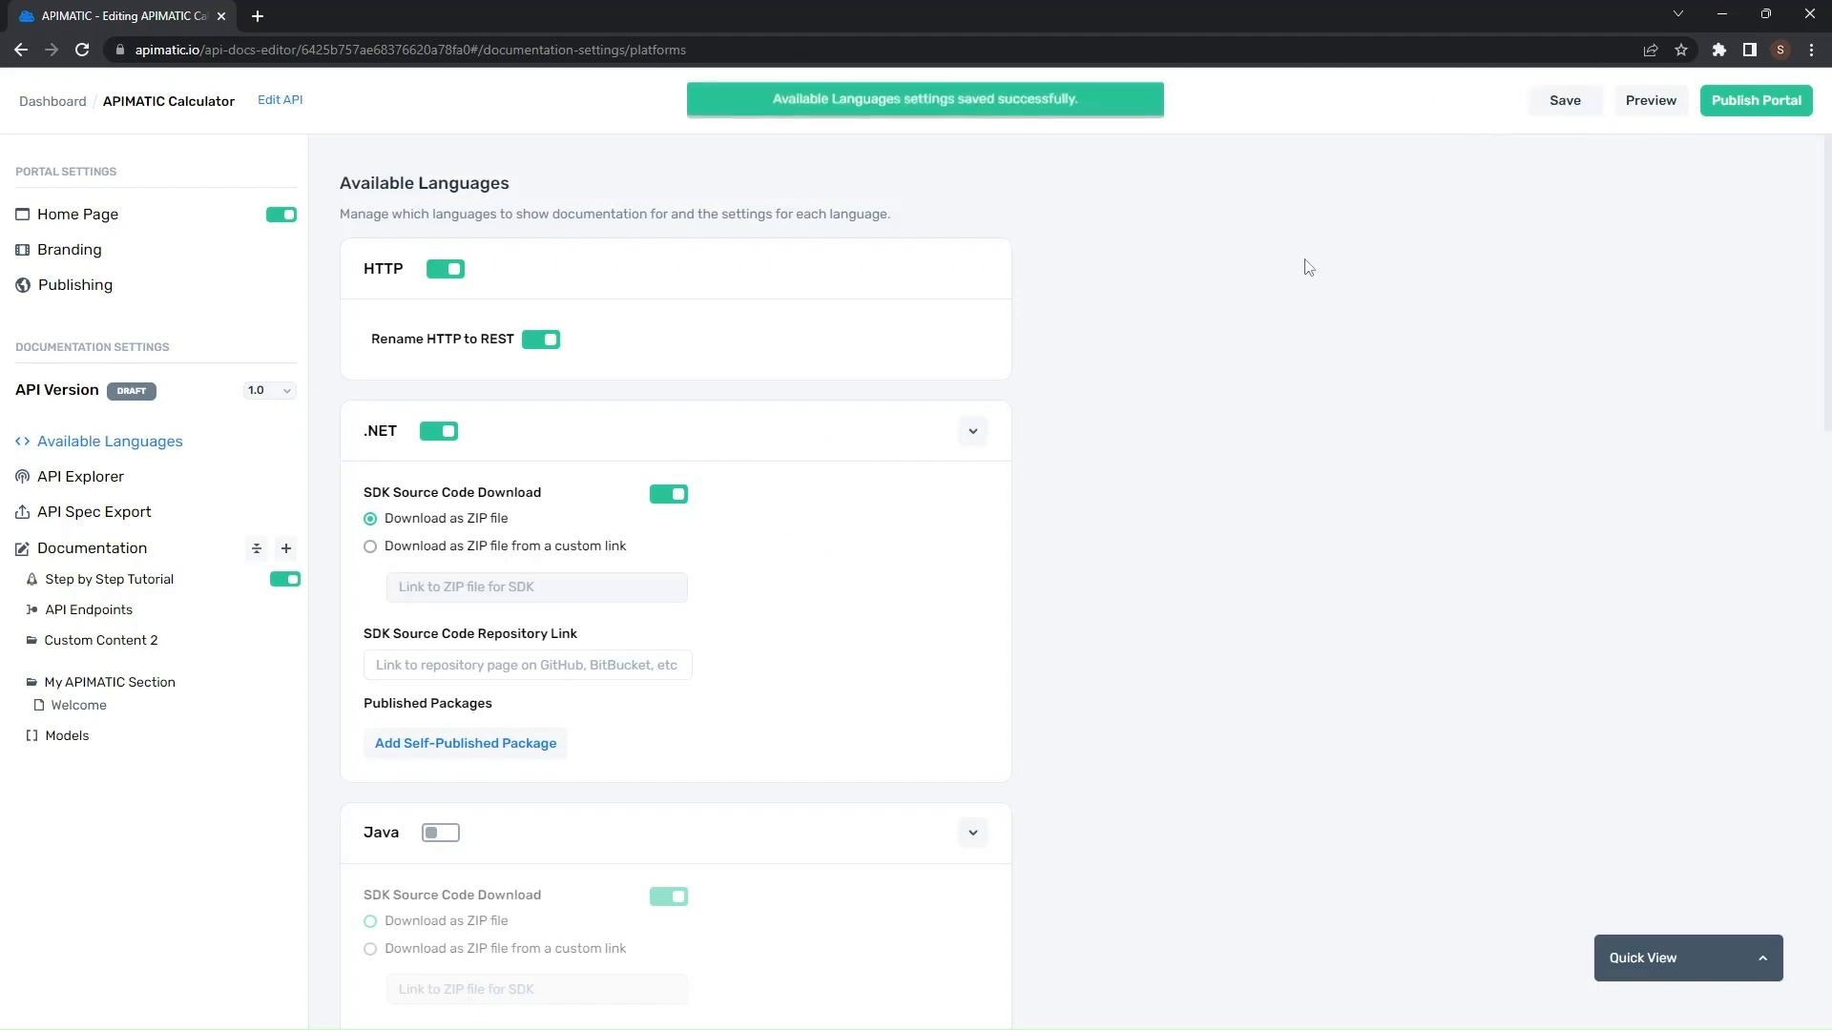
- Preview the portal's .NET documentation, then return to the editor tab
click(1641, 112)
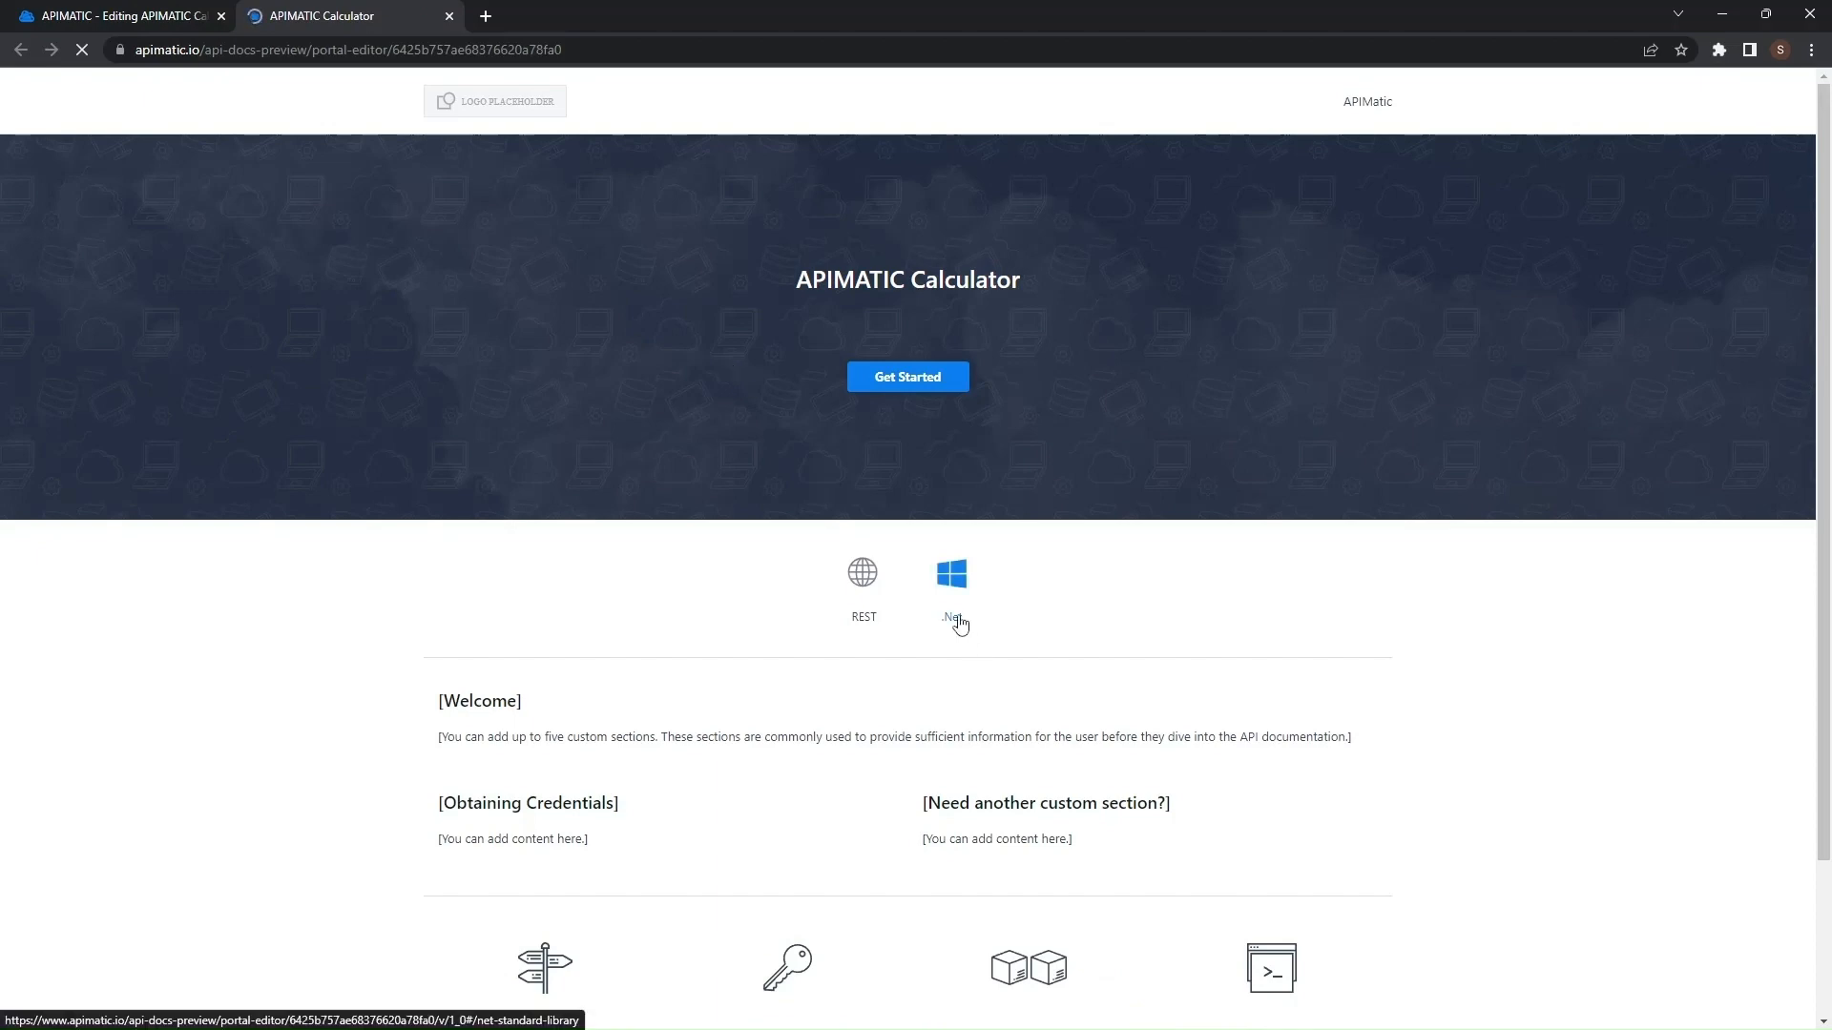
click(959, 622)
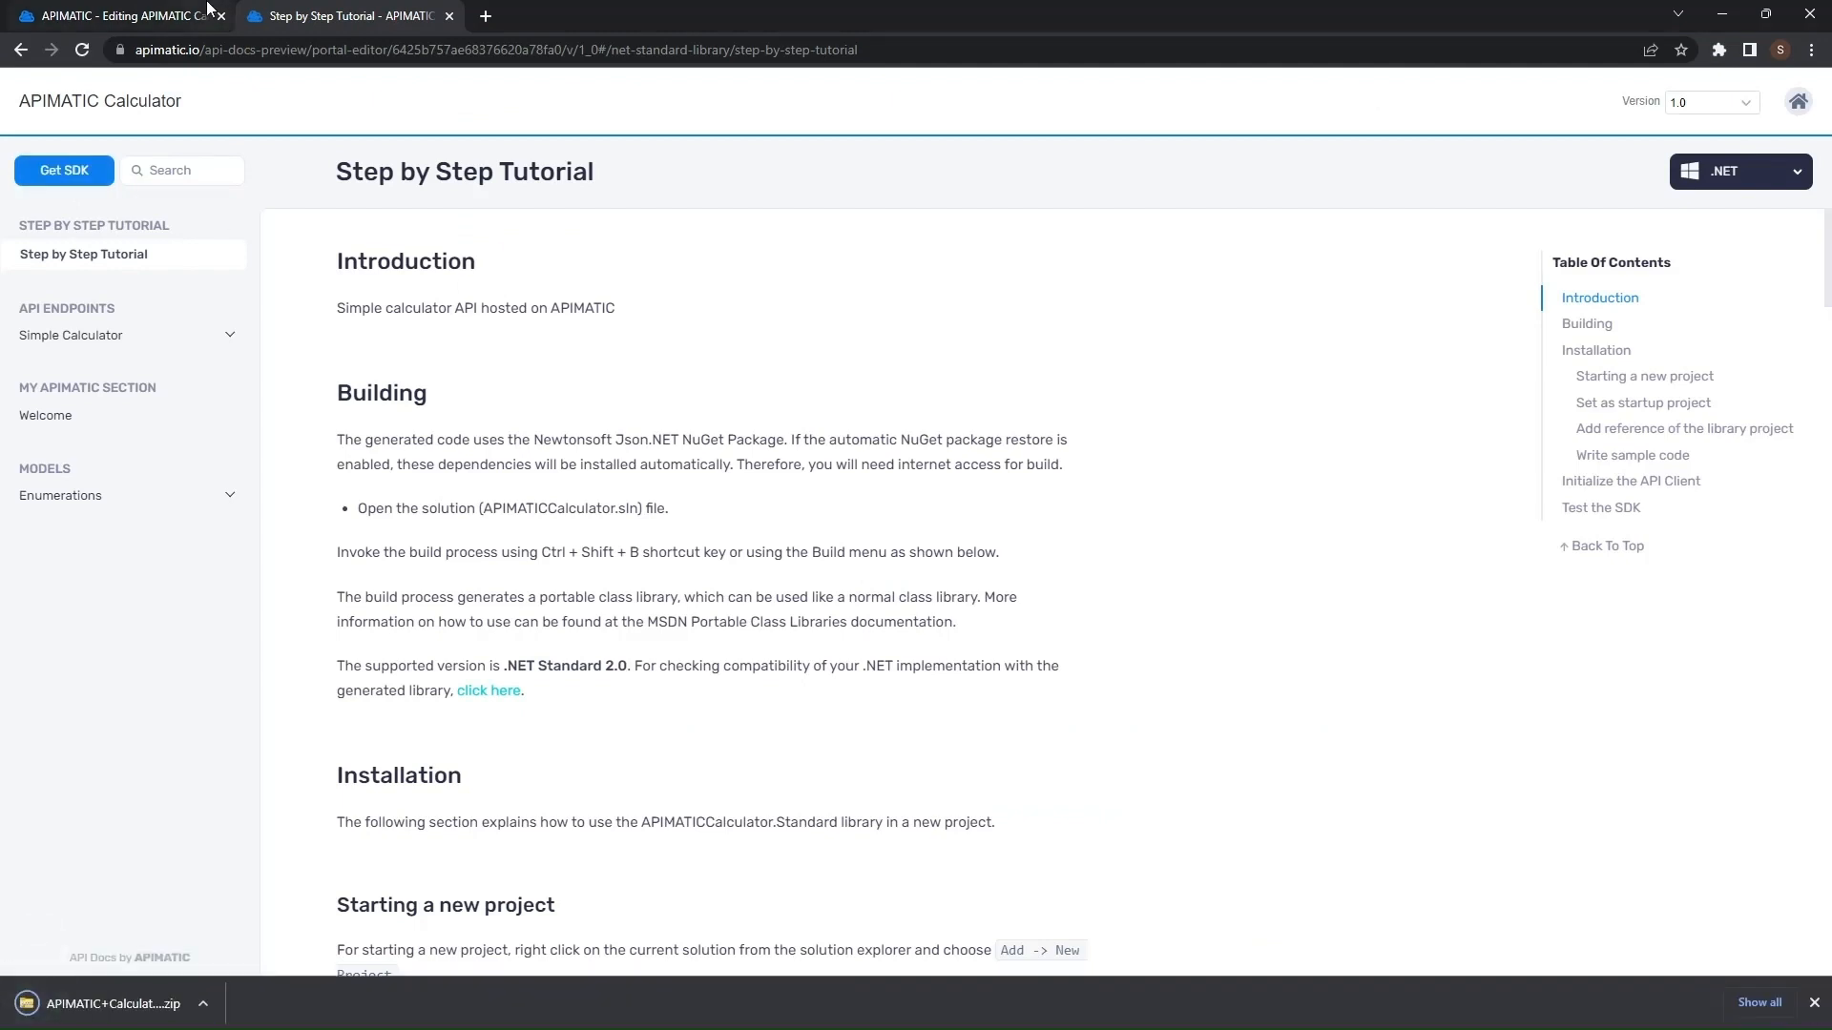
click(208, 14)
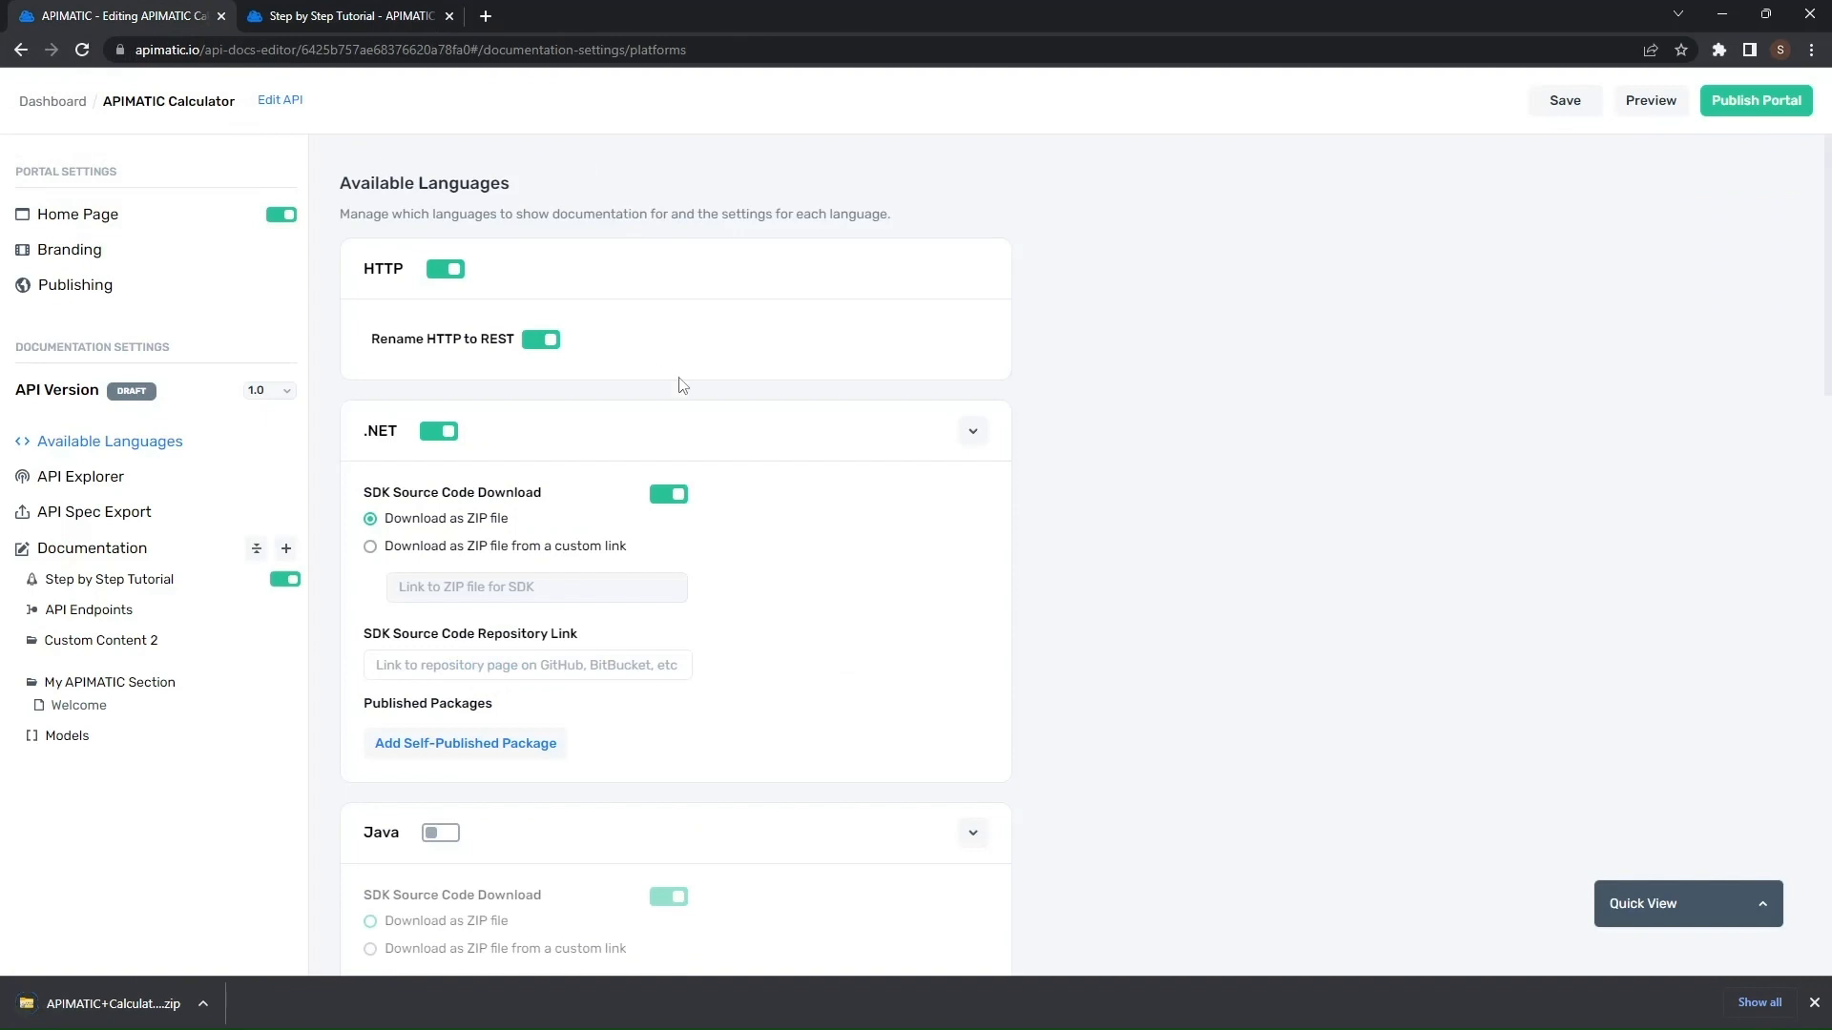
- Set the .NET SDK to download from a custom link, fill in the GitHub repository link, and save
click(573, 551)
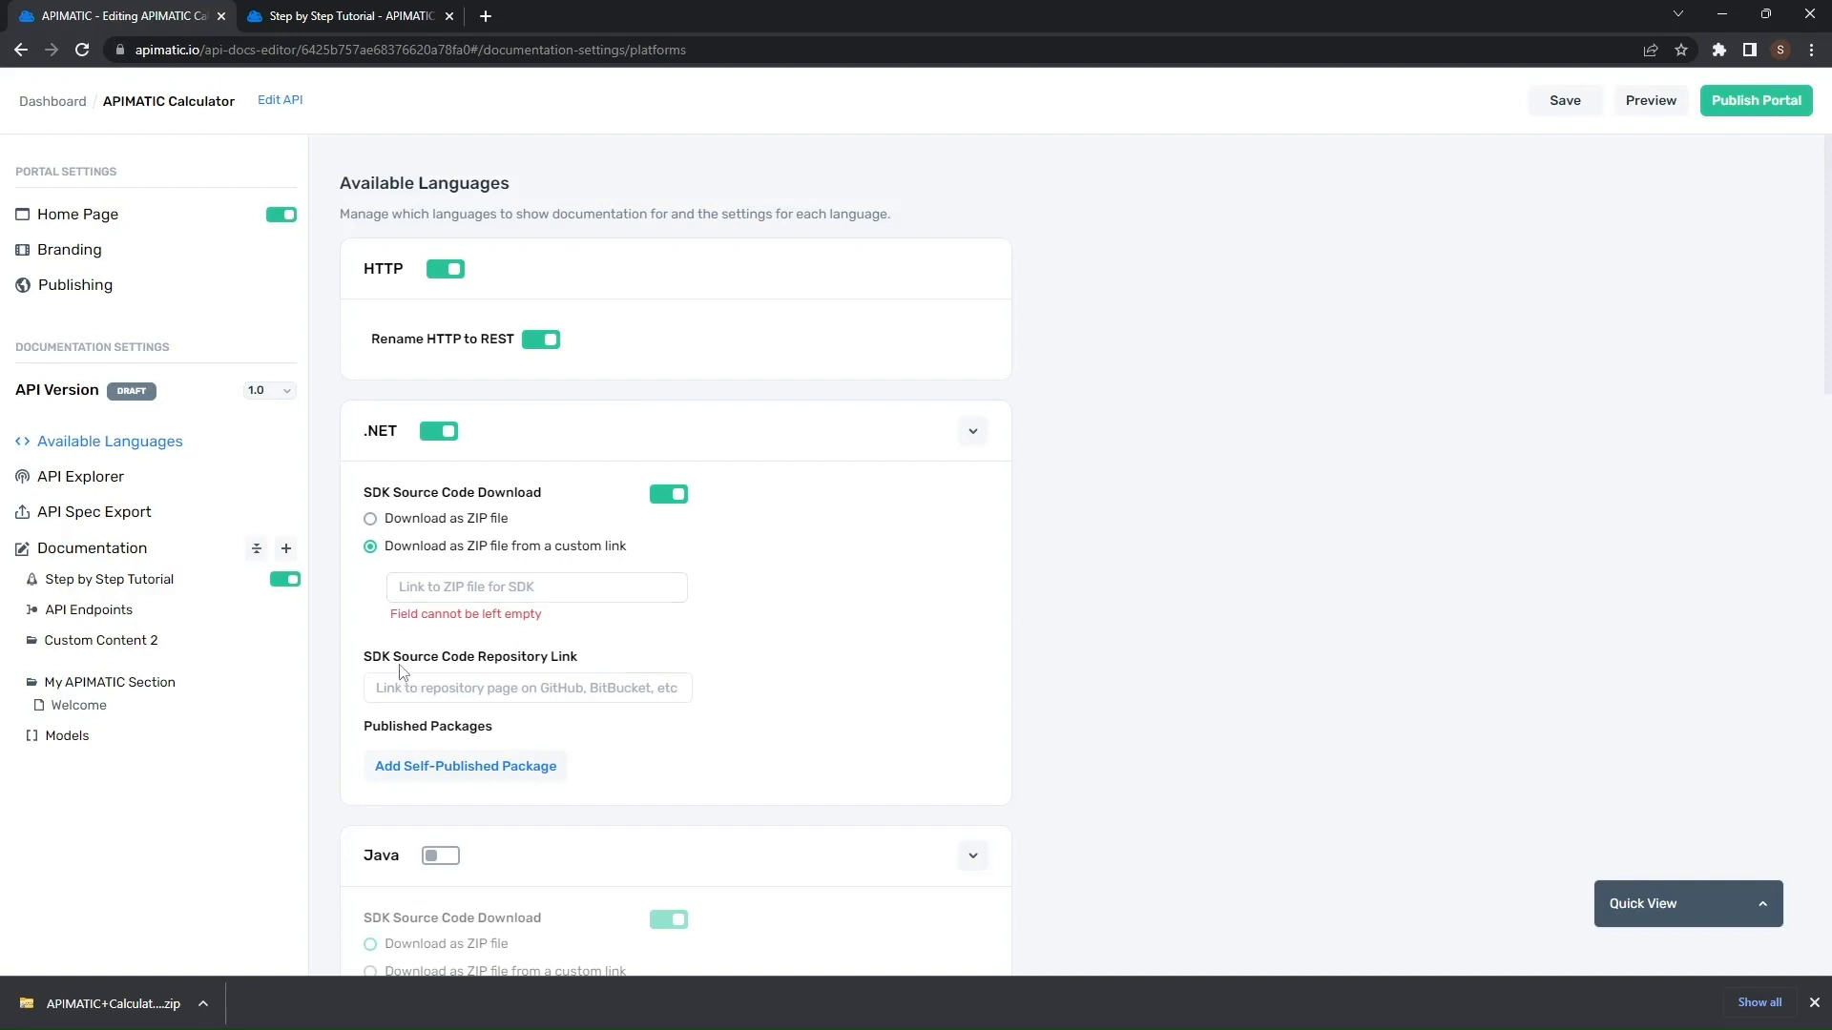
click(564, 689)
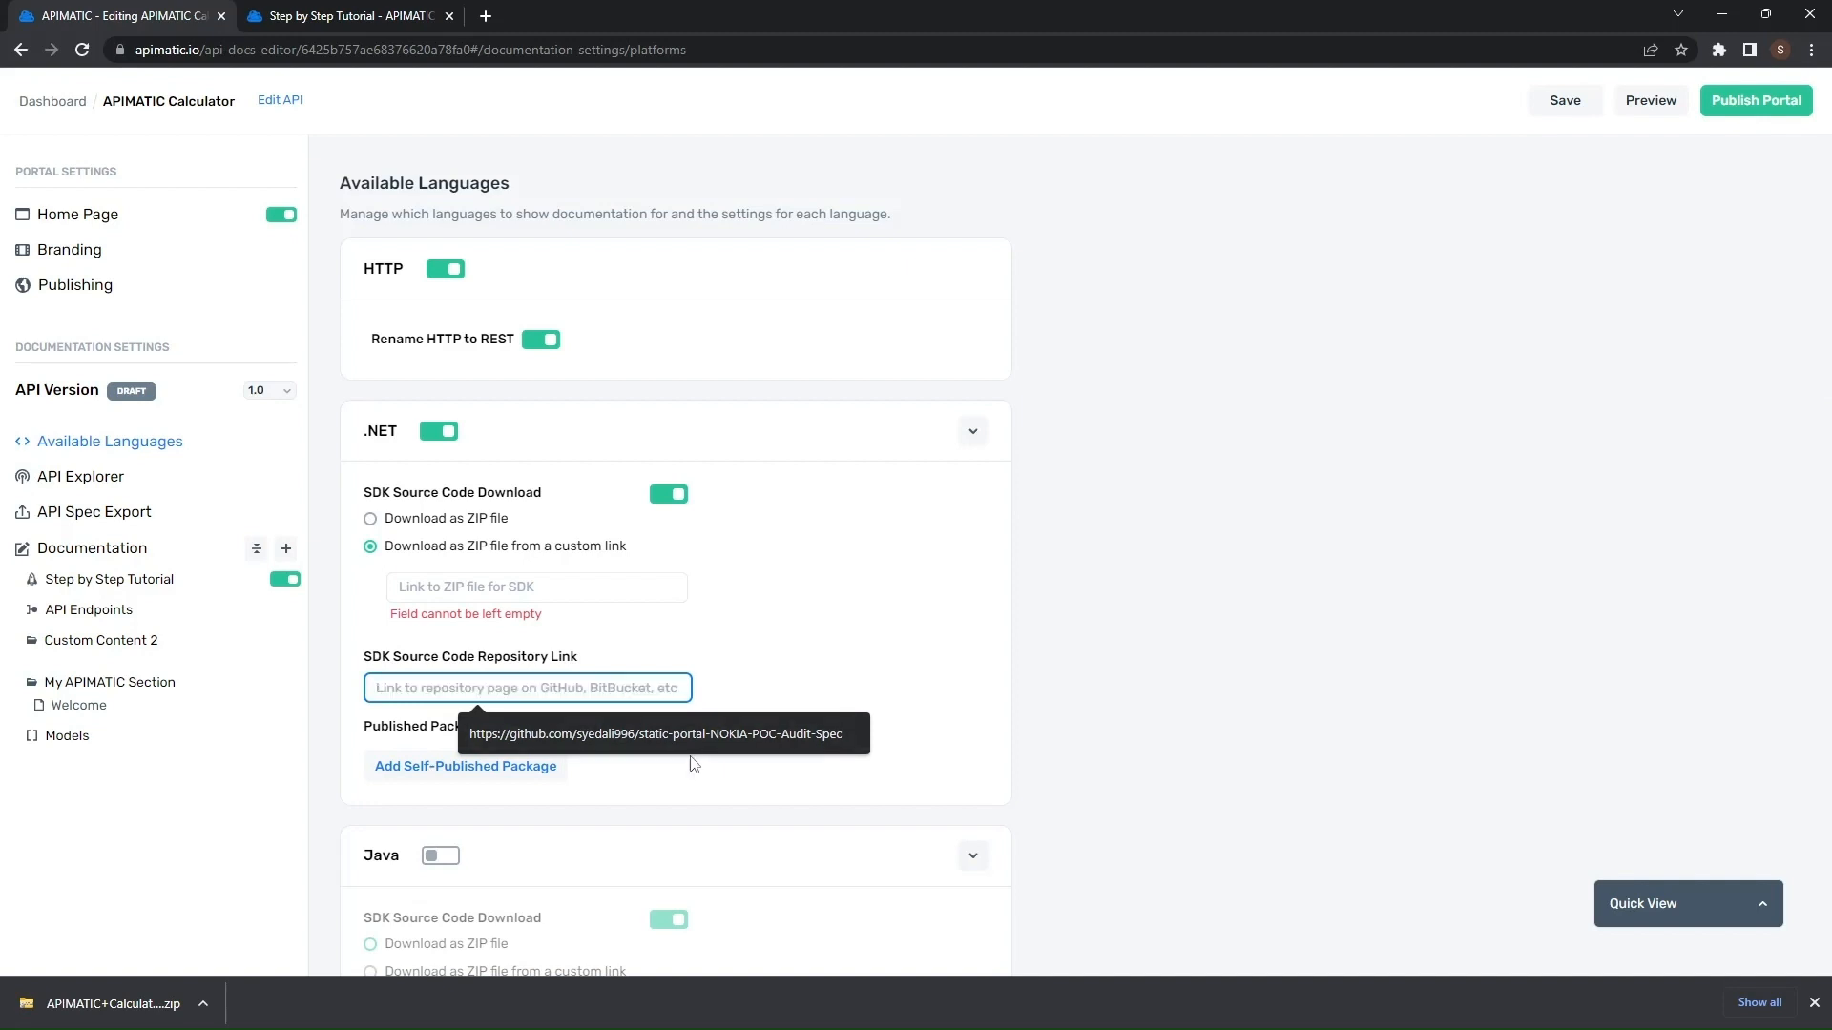
click(820, 735)
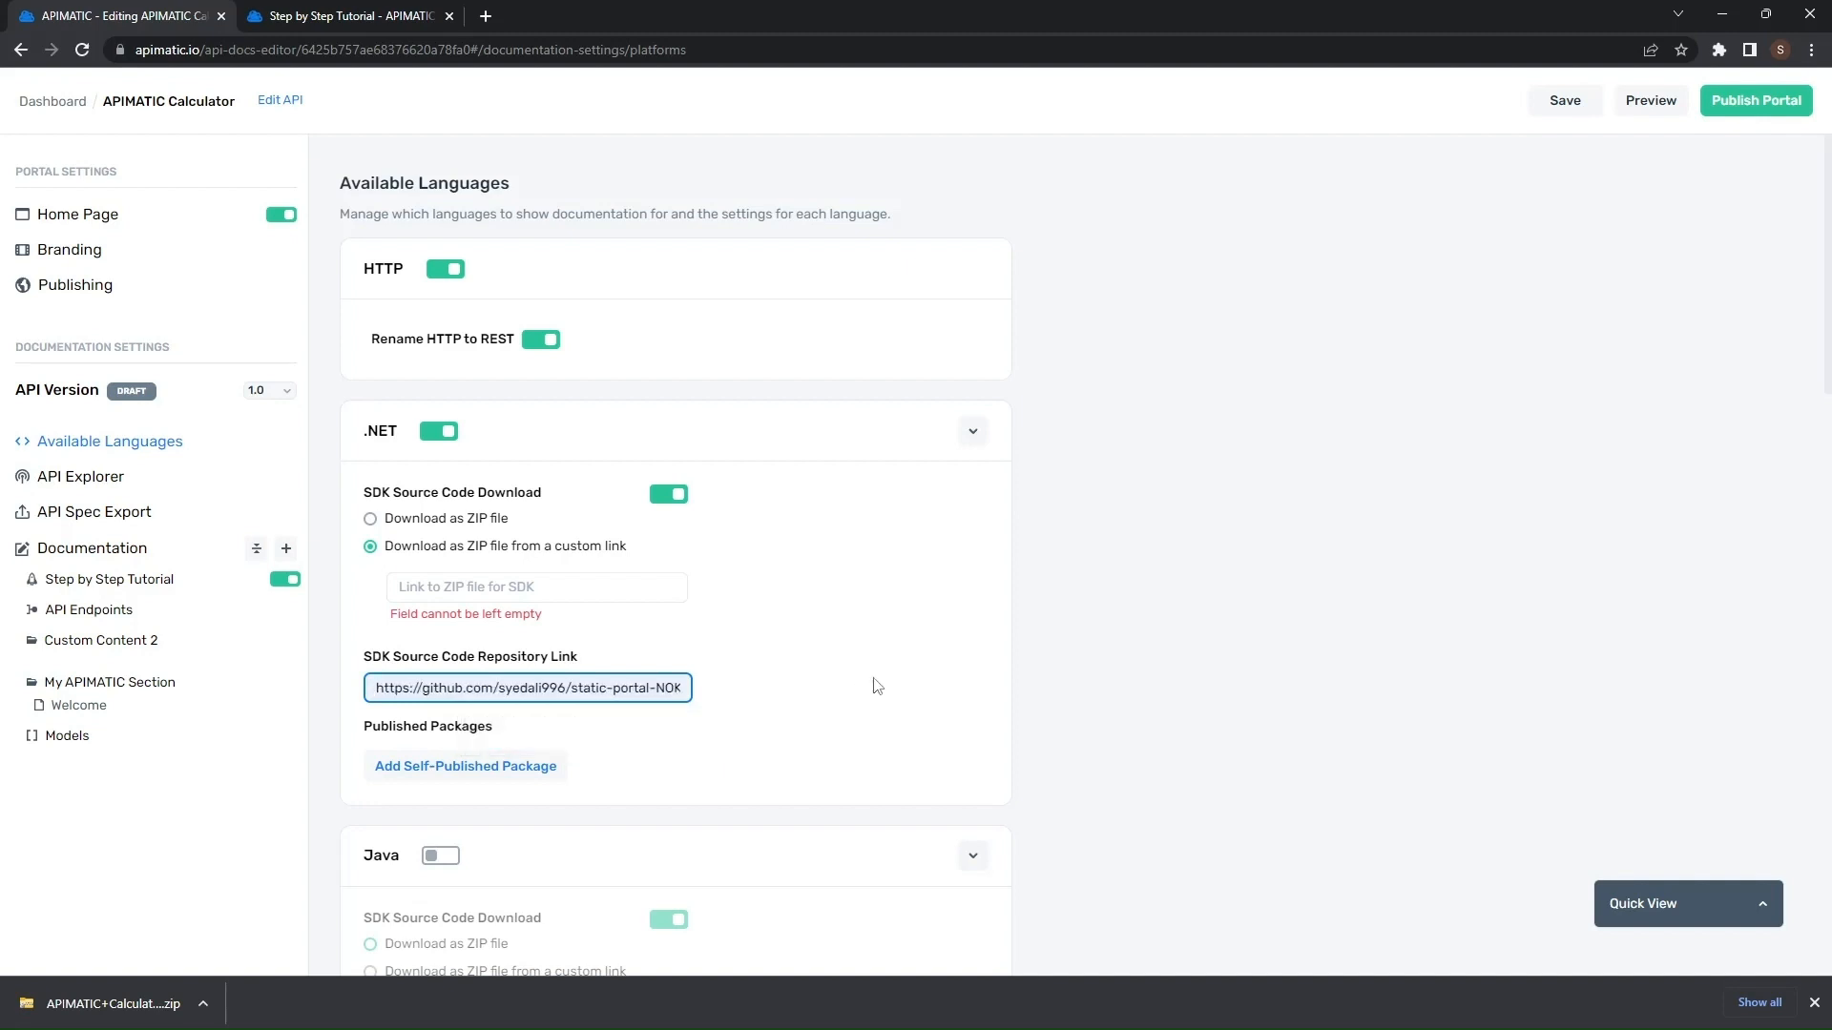
click(848, 688)
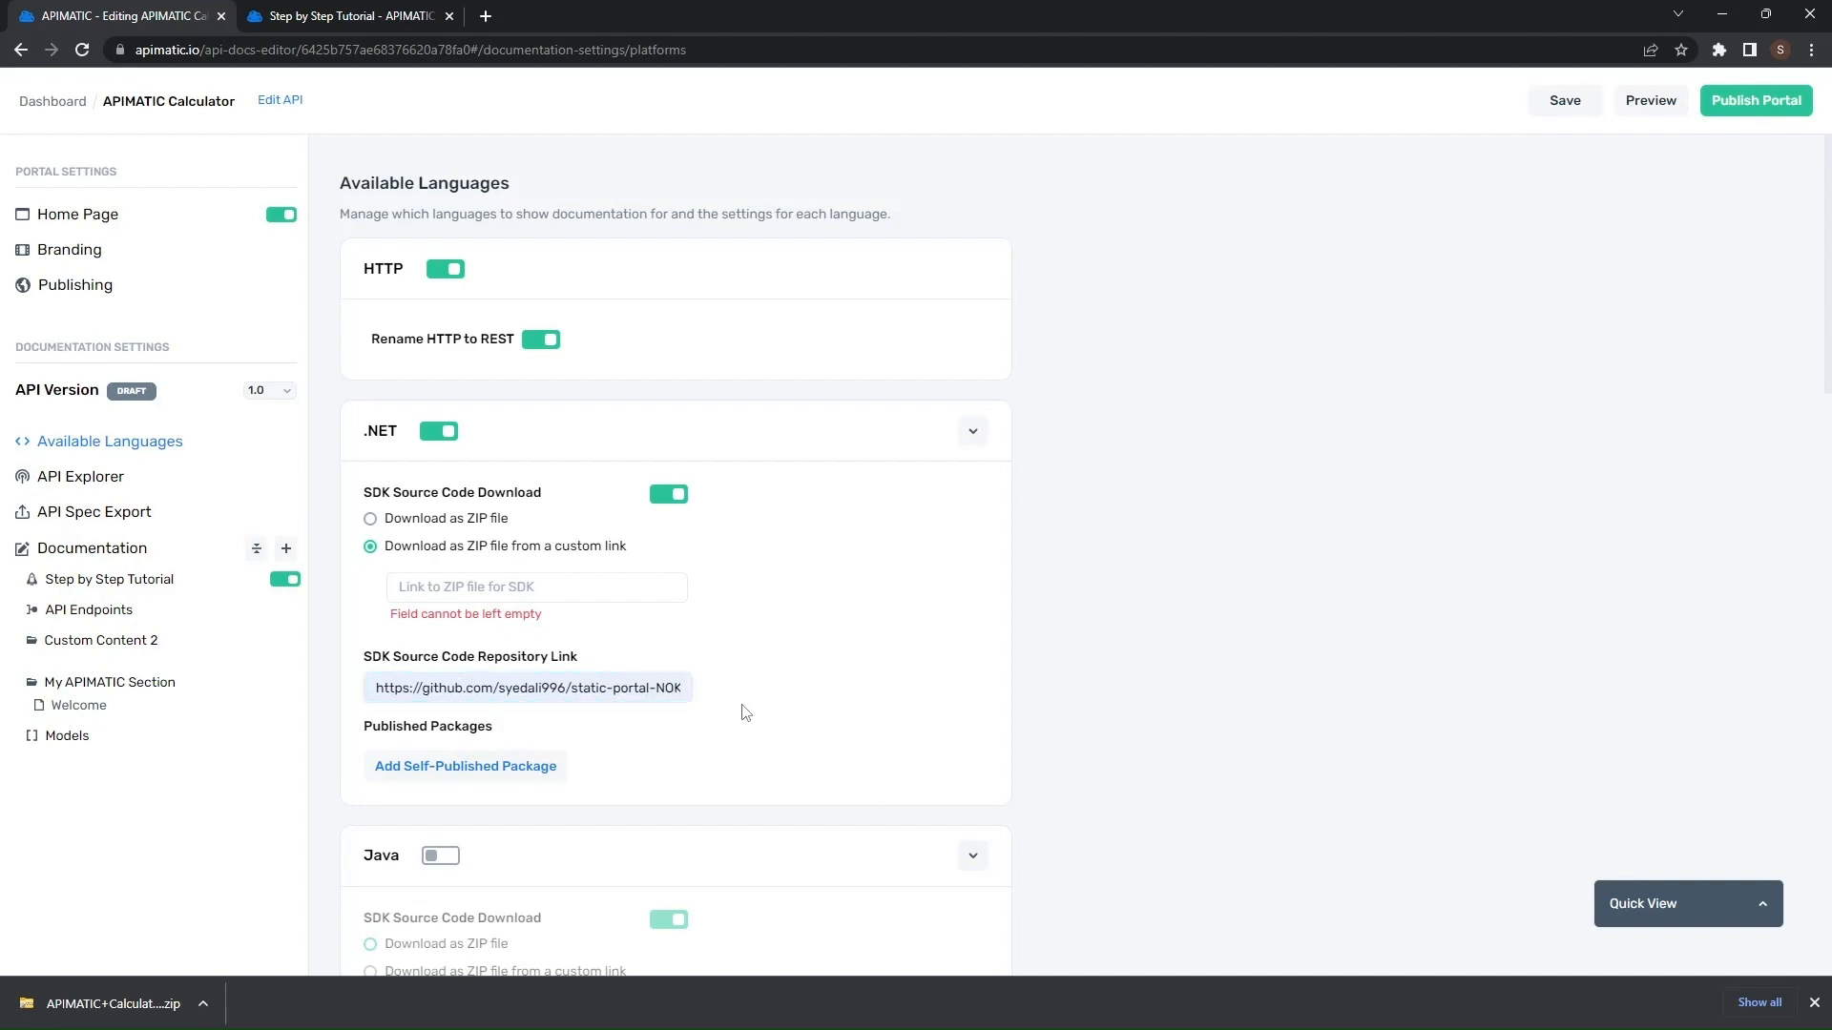
click(1569, 99)
- Reopen the preview's .NET documentation and open the Get SDK options to download the SDK
click(1649, 100)
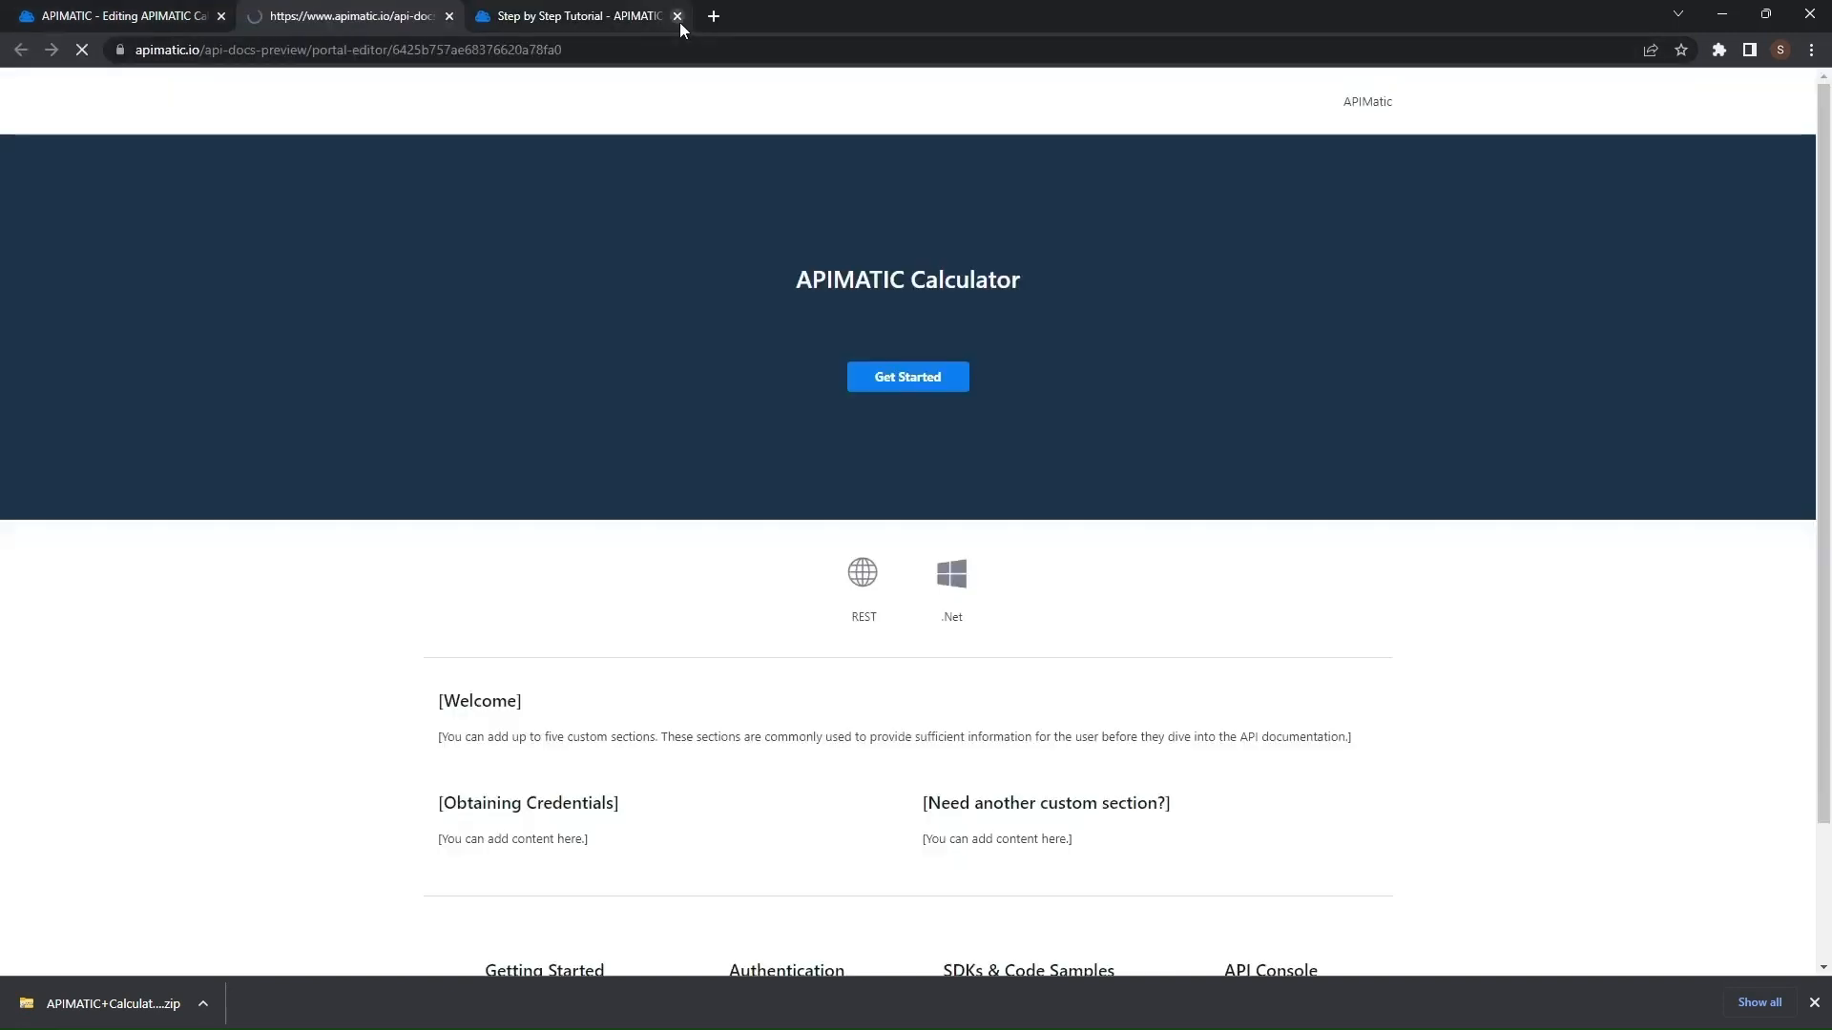
click(677, 16)
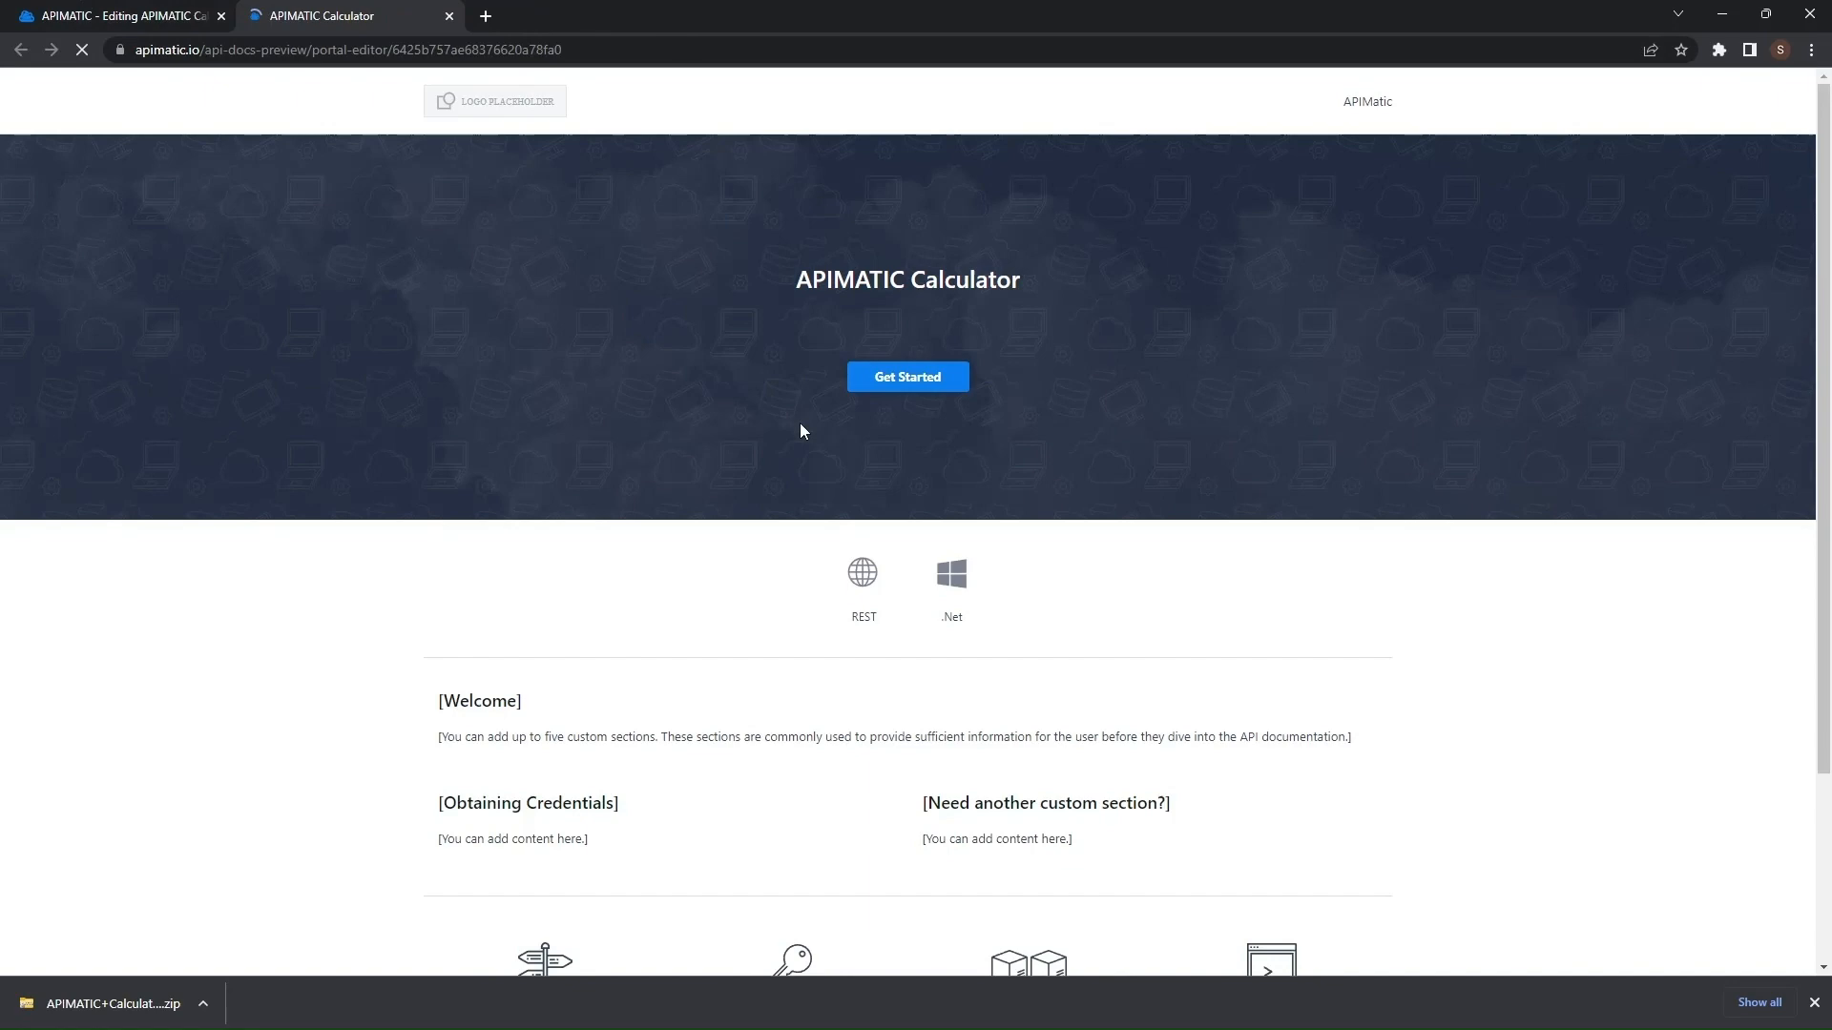
click(957, 584)
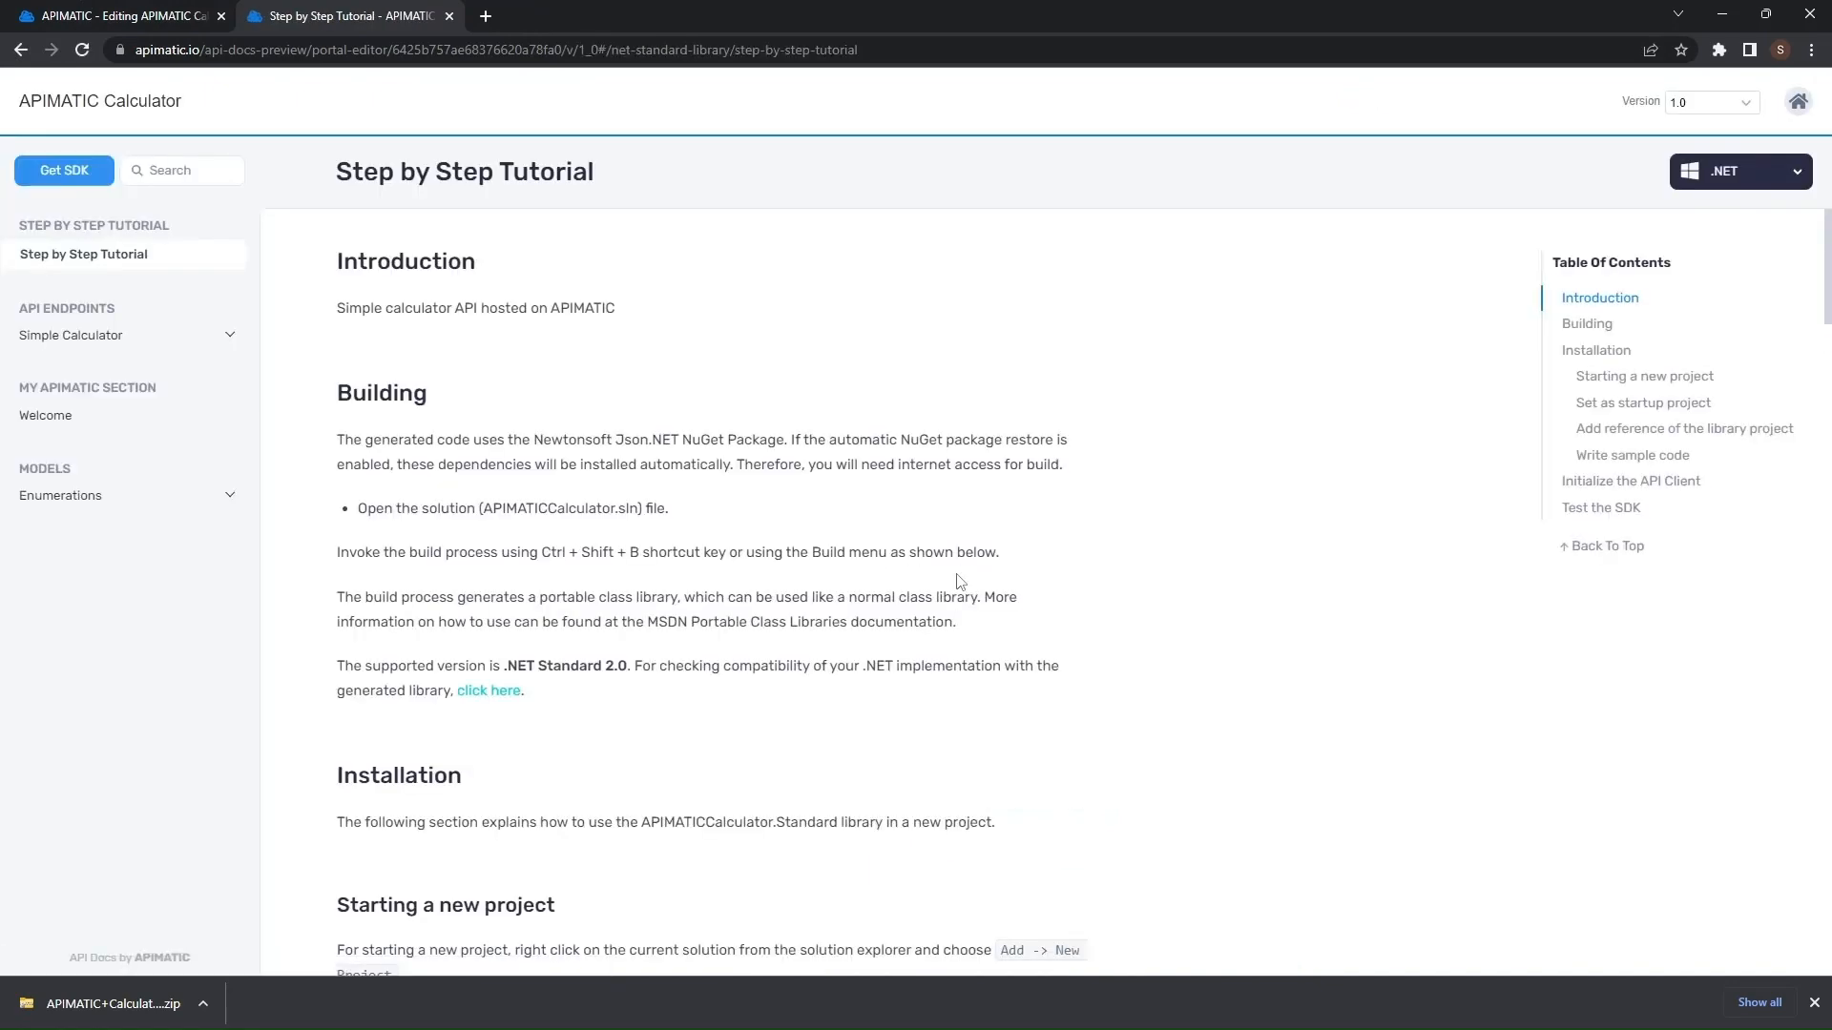
click(78, 177)
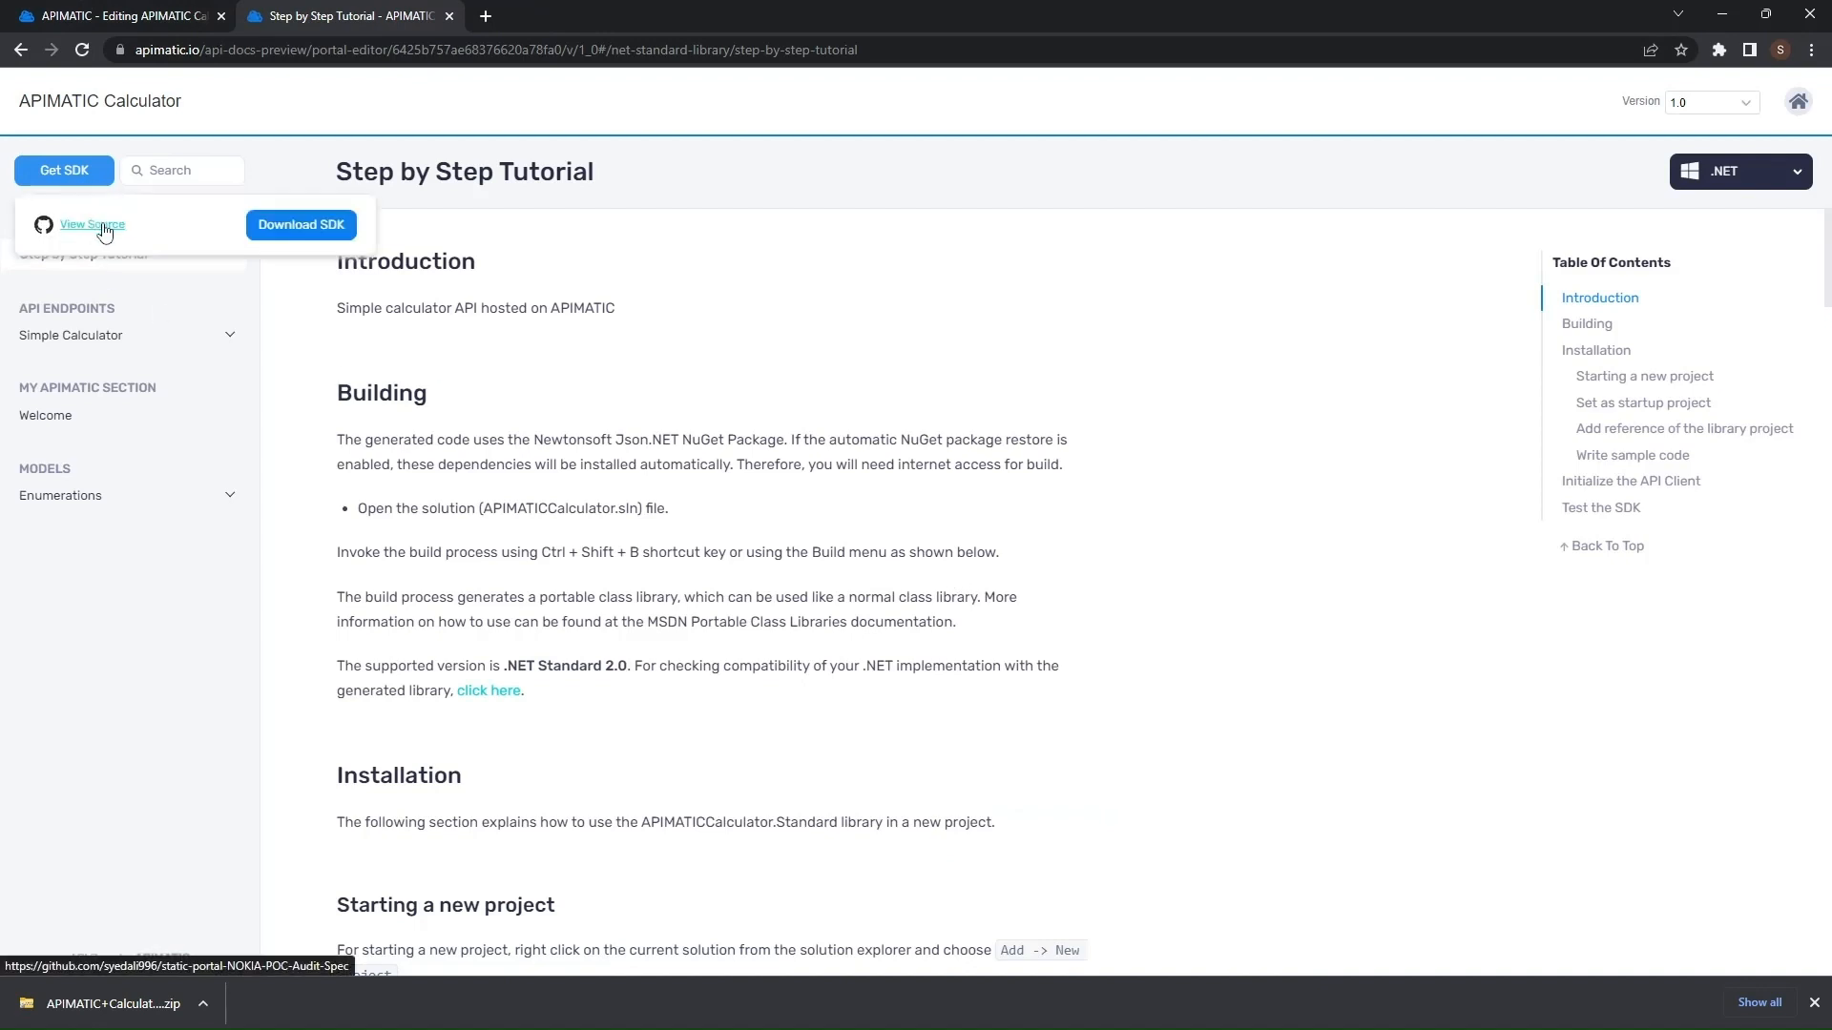
click(273, 227)
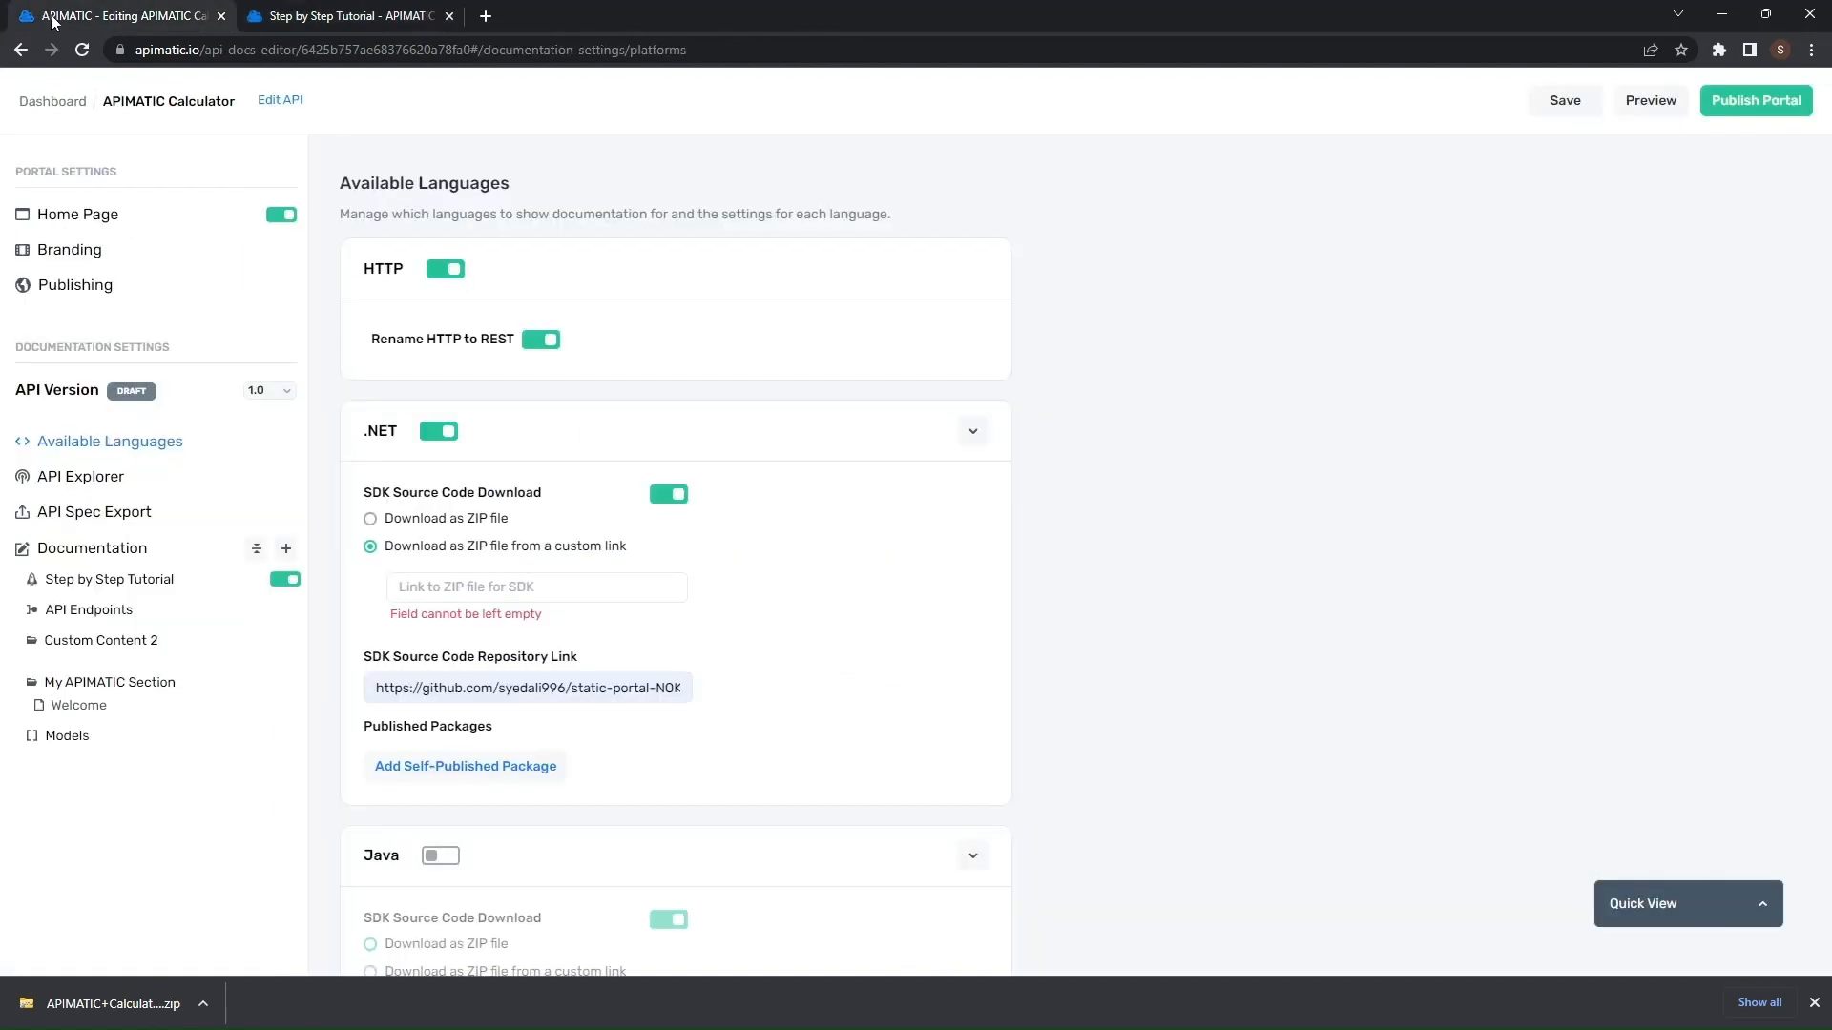
- Add a self-published NuGet package named apimaticcalculator with version 1.2 for .NET
scroll(778, 628, down, 2)
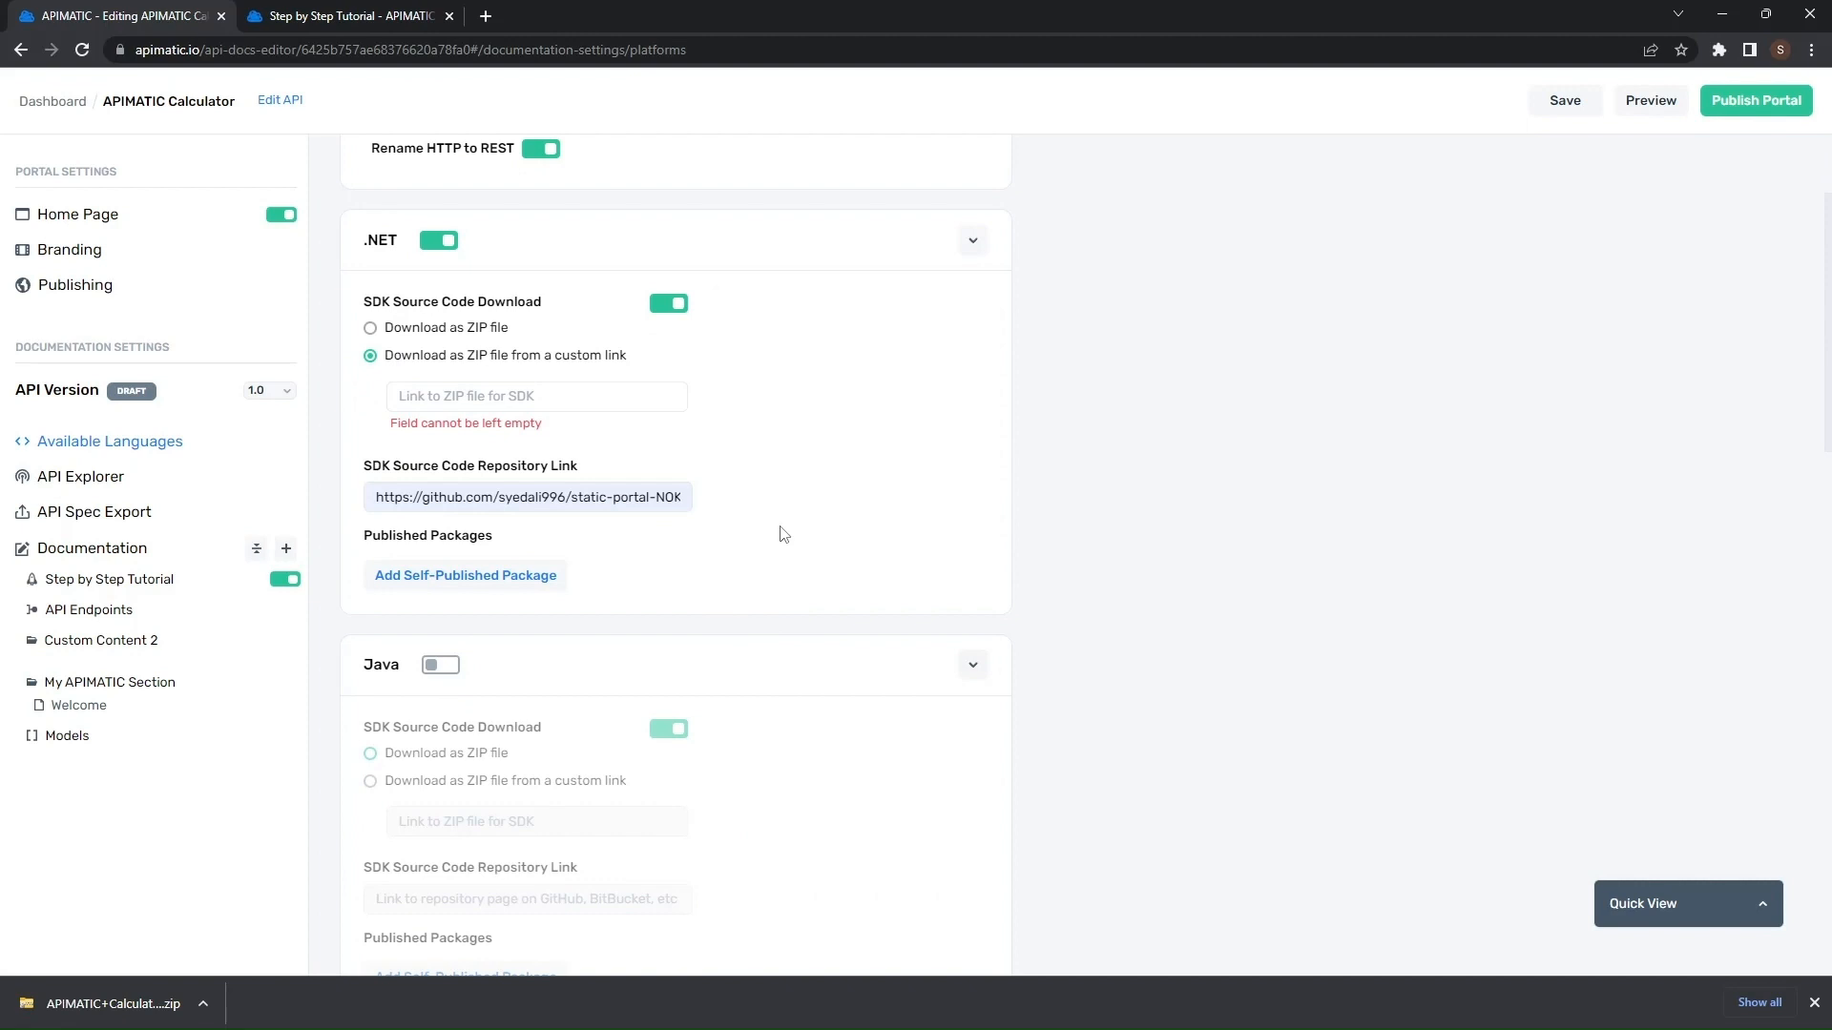
click(549, 578)
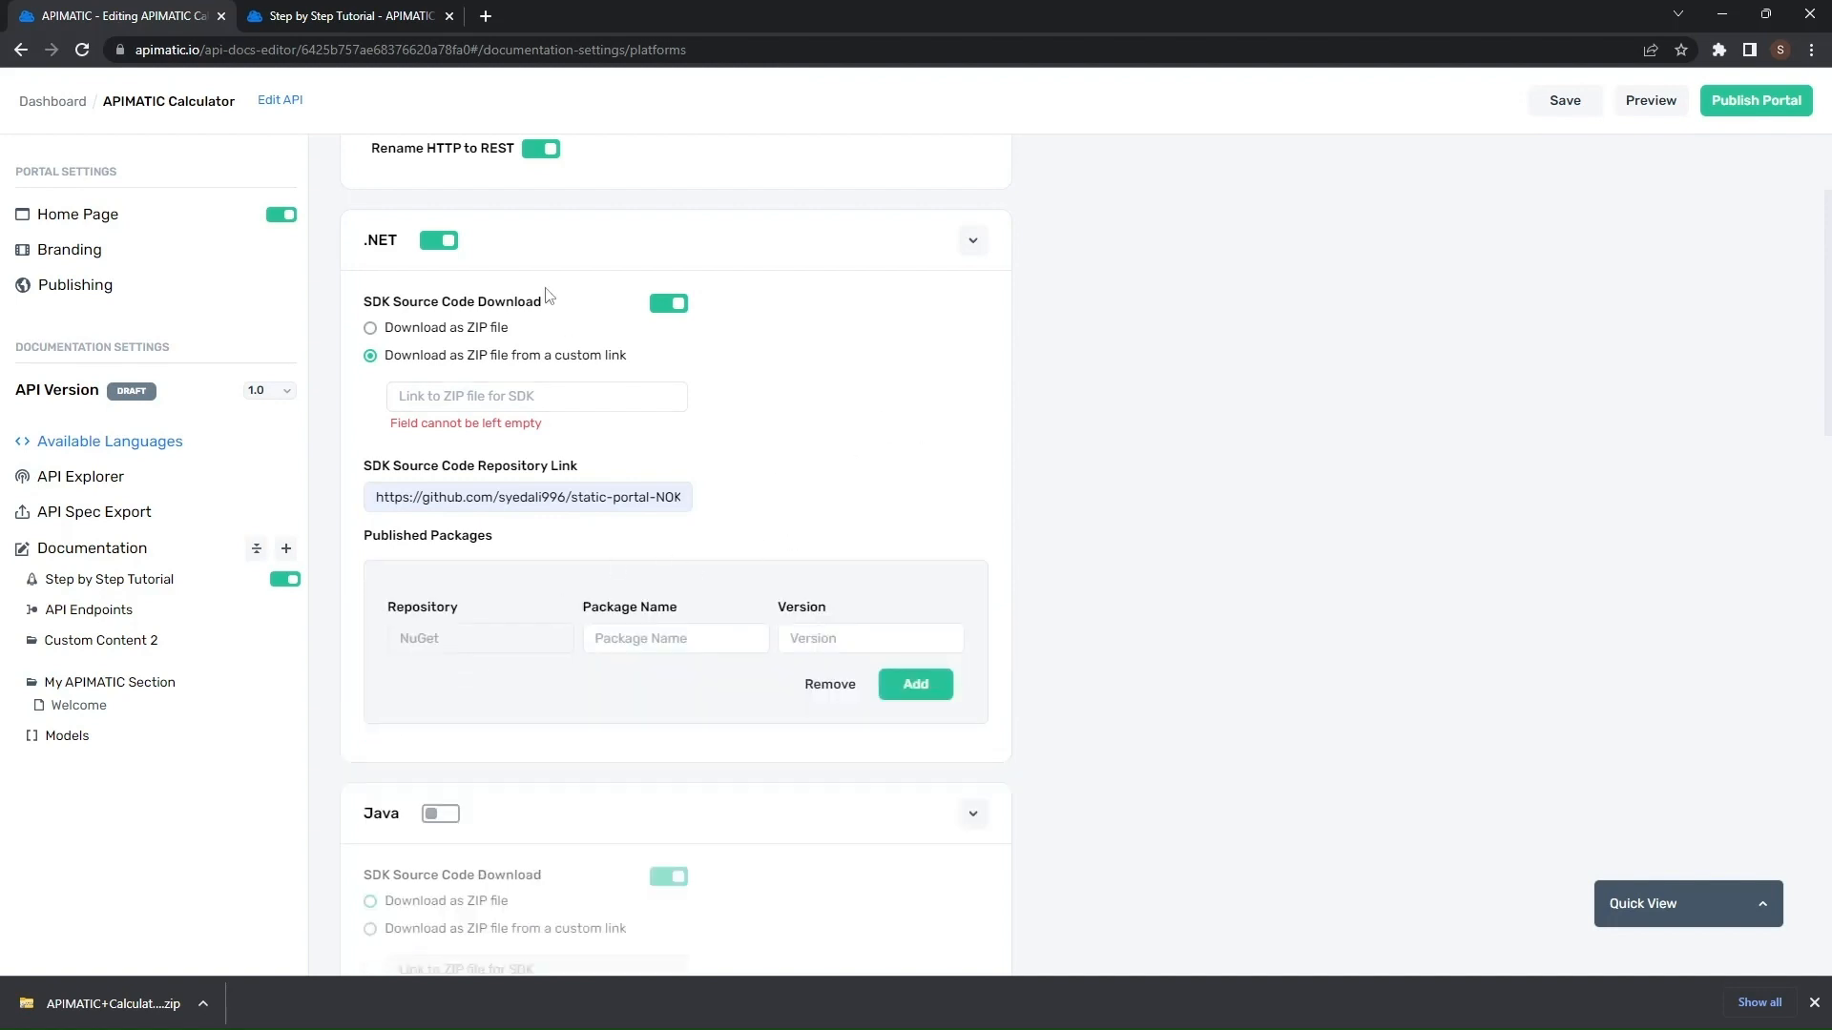
click(679, 647)
text(apimaticu)
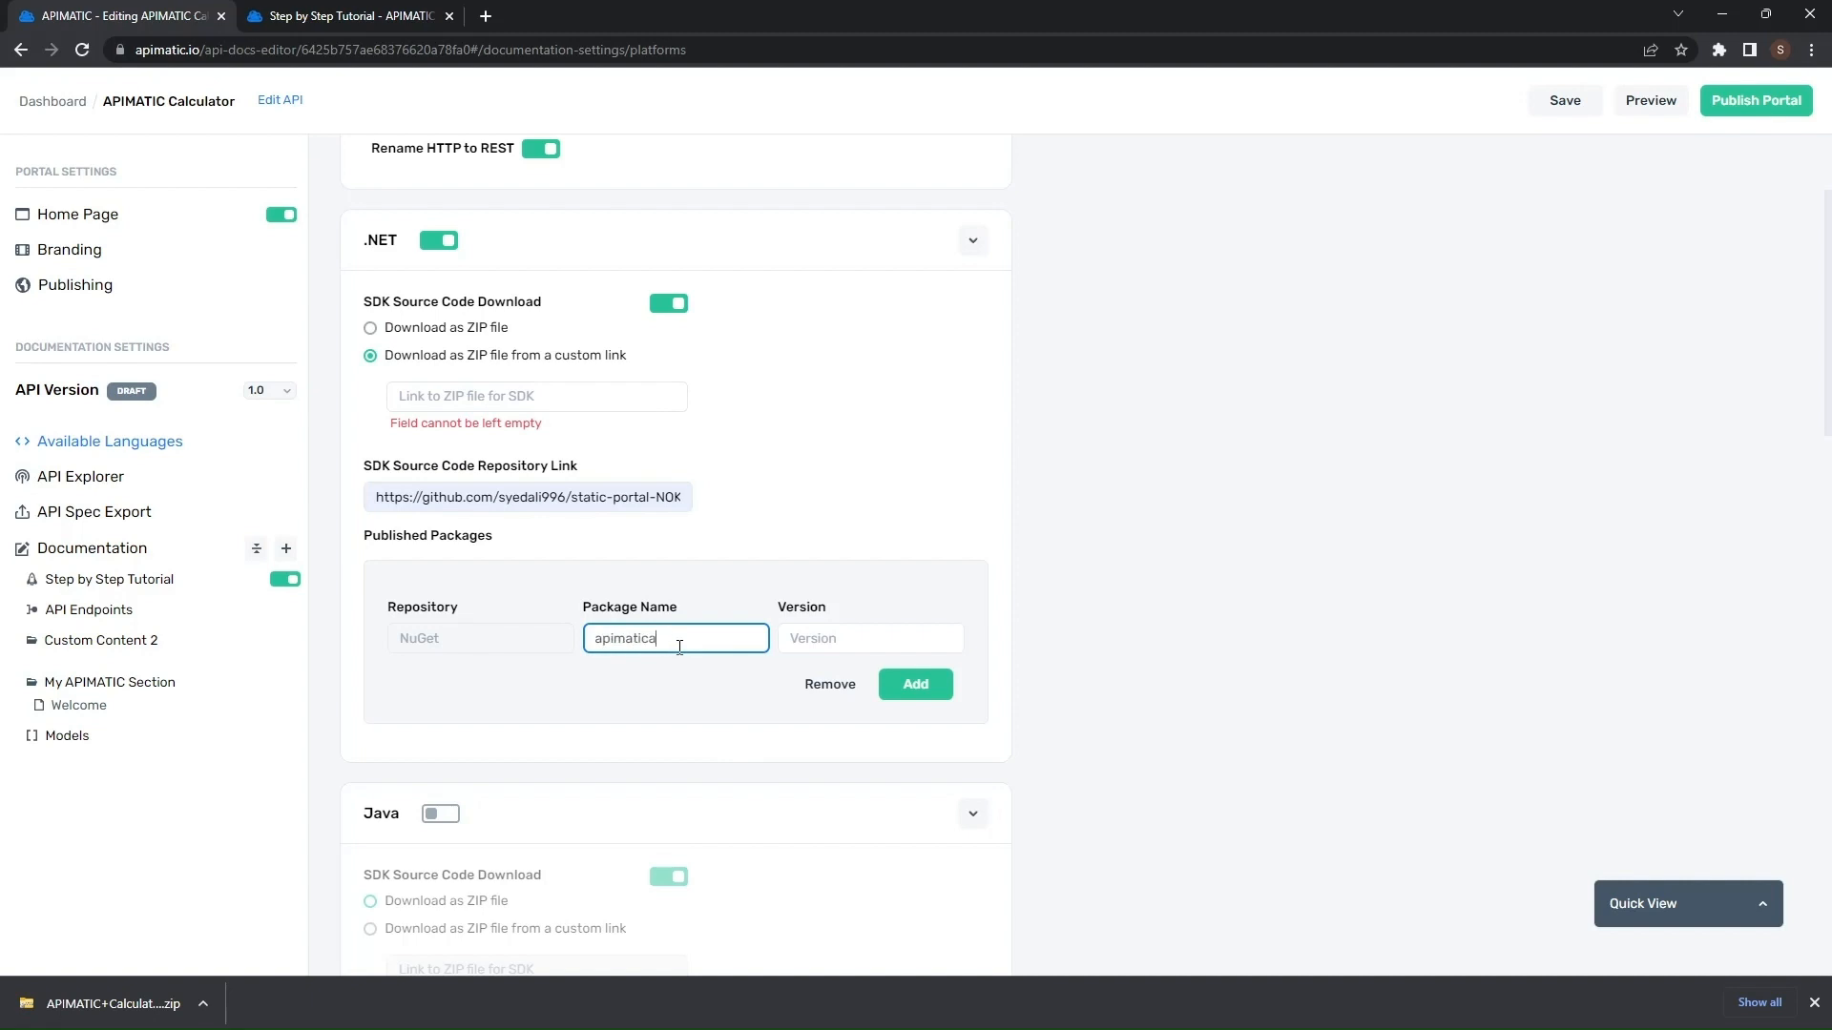
text(lculator)
key(Tab)
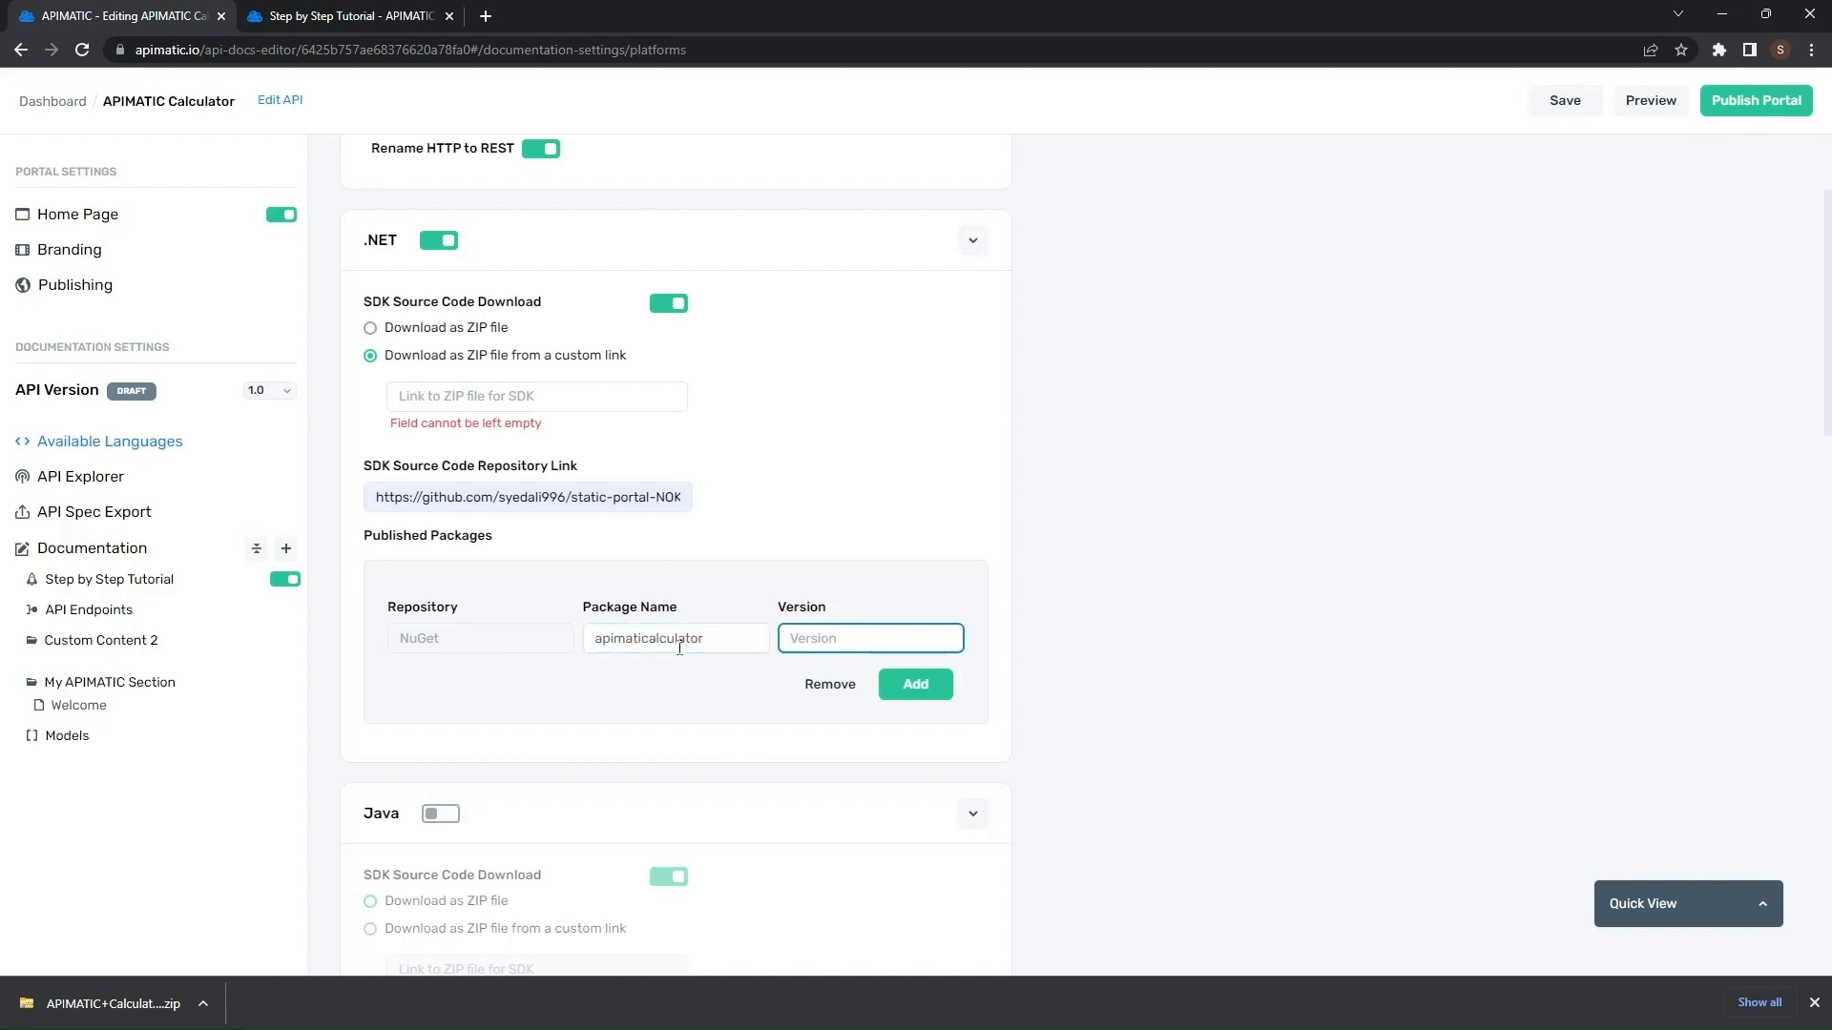
text(1.2)
- Switch the .NET SDK download back to ZIP file, confirm the new package, and save the settings
click(949, 696)
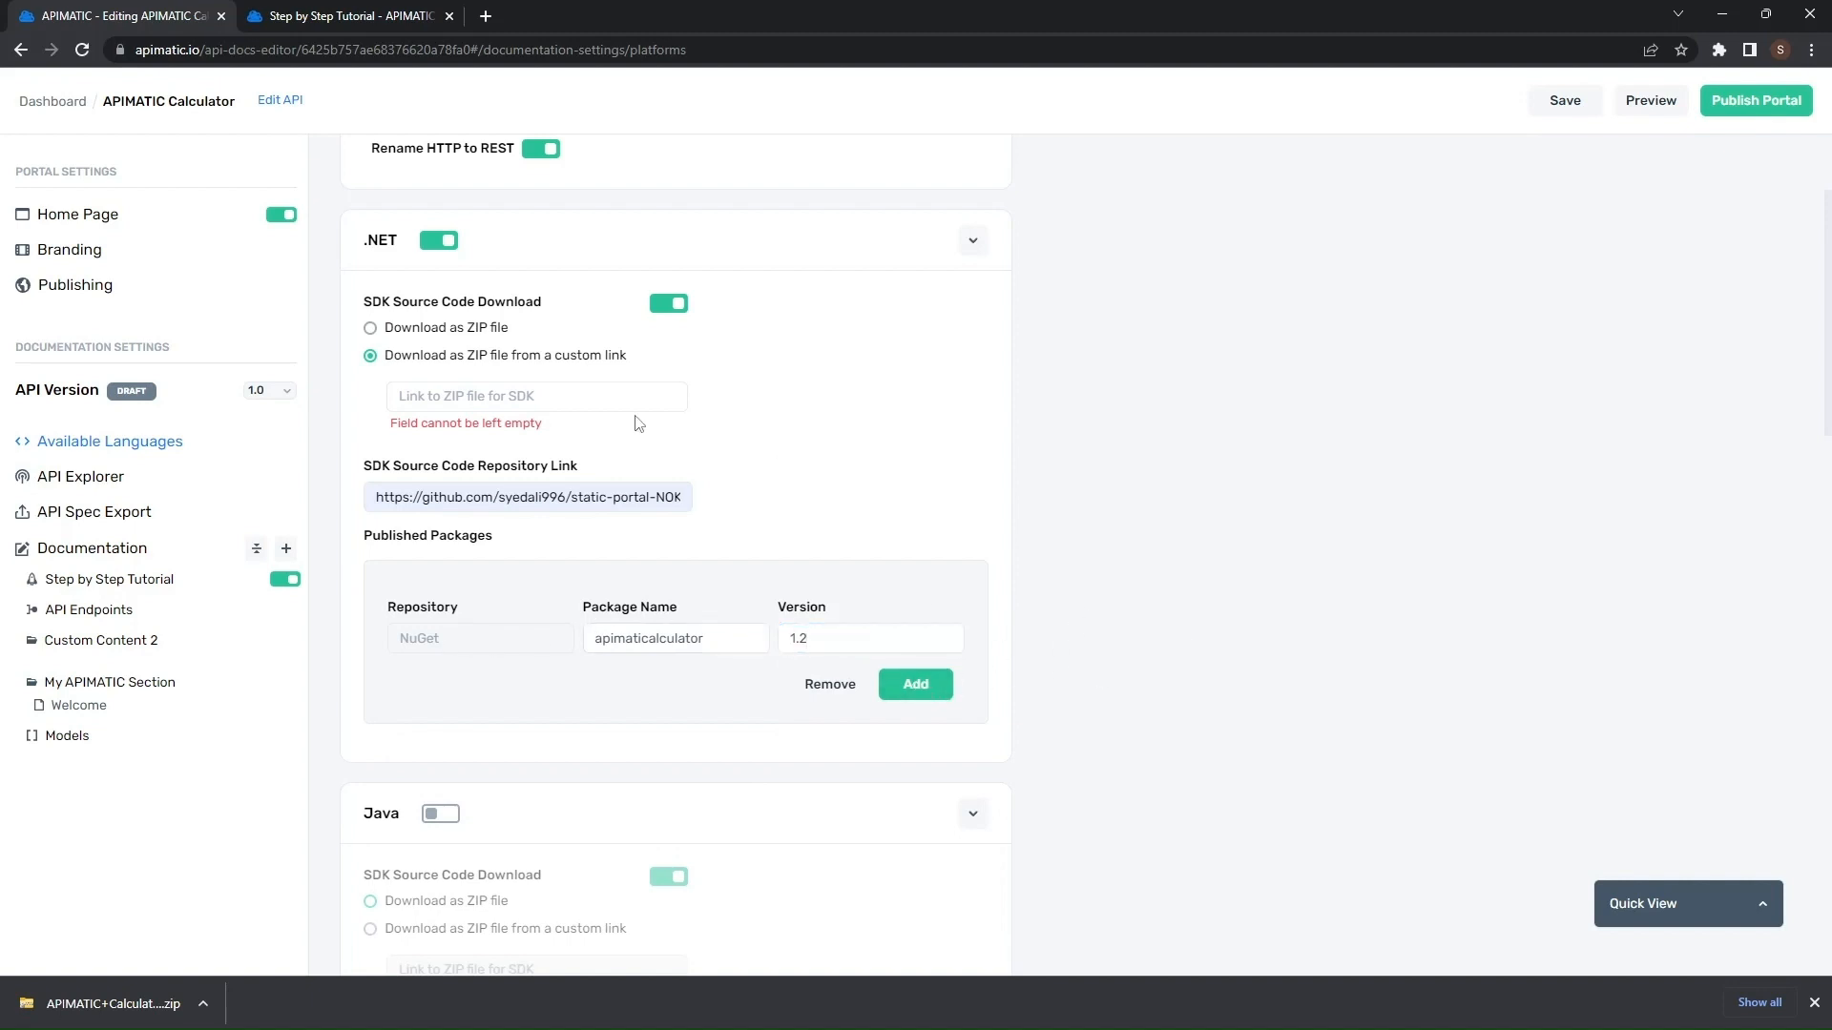
click(456, 328)
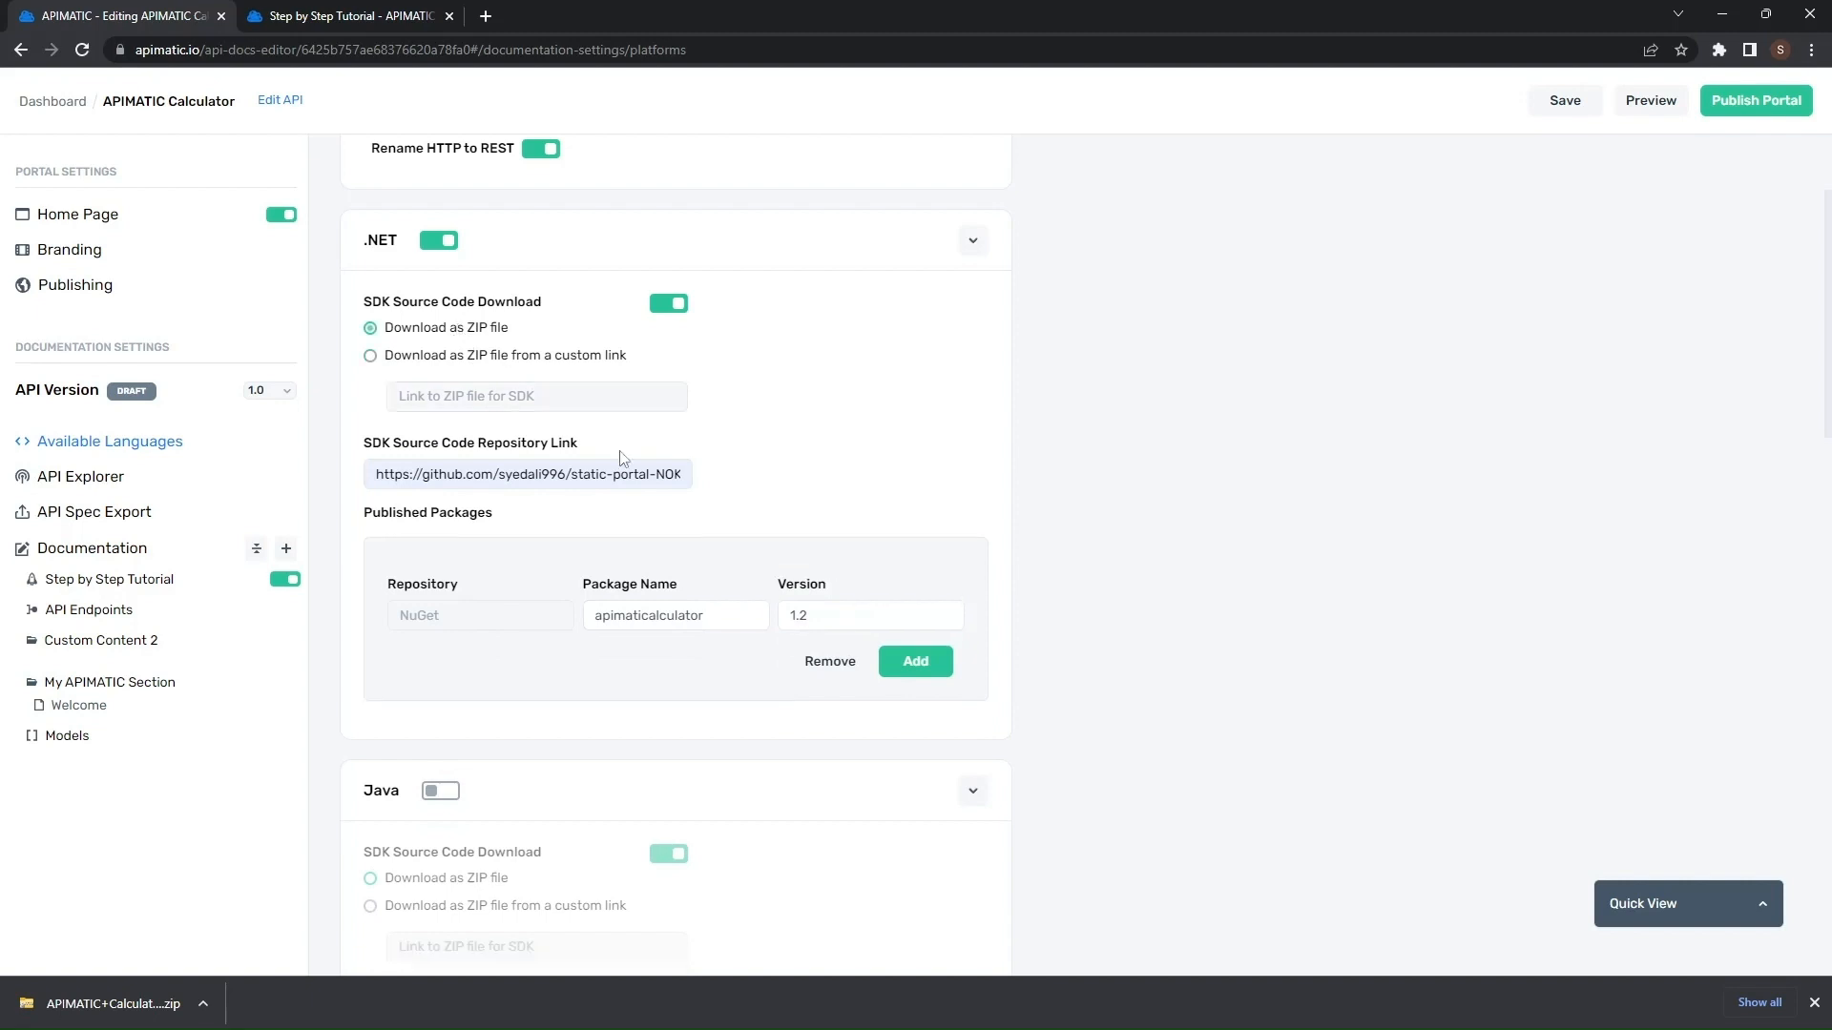
click(934, 665)
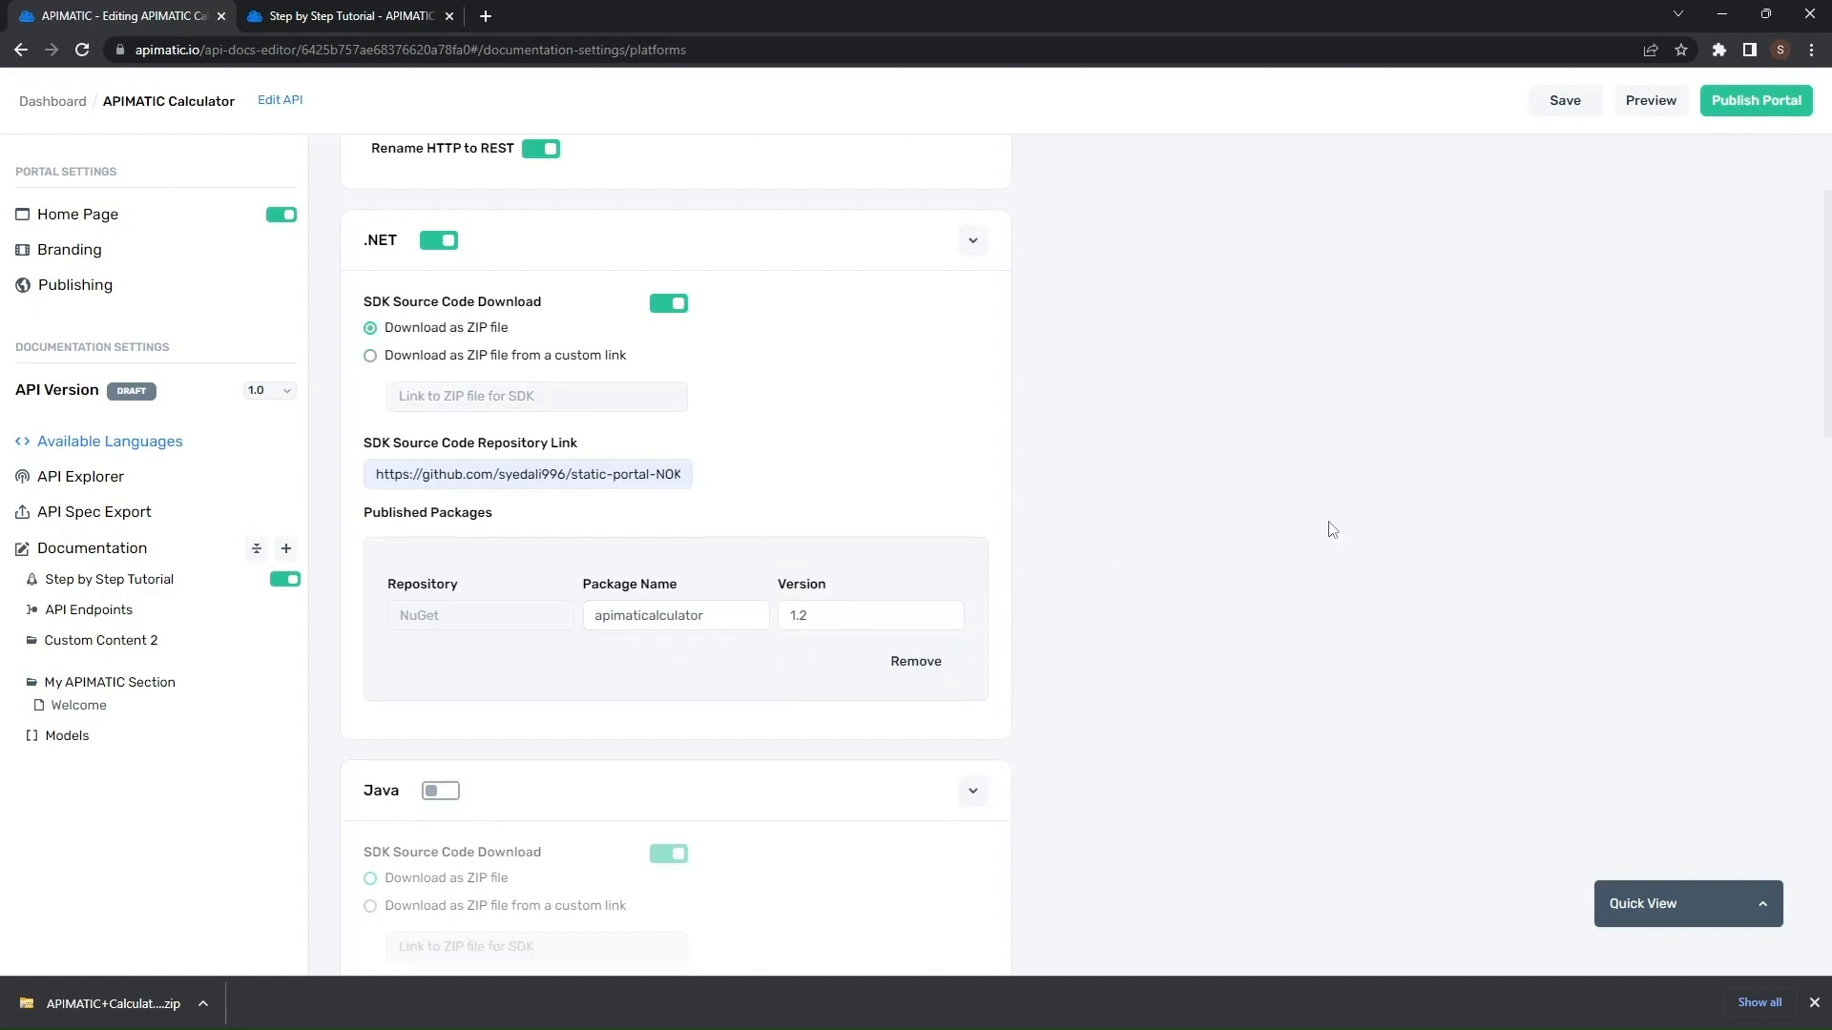
click(1564, 102)
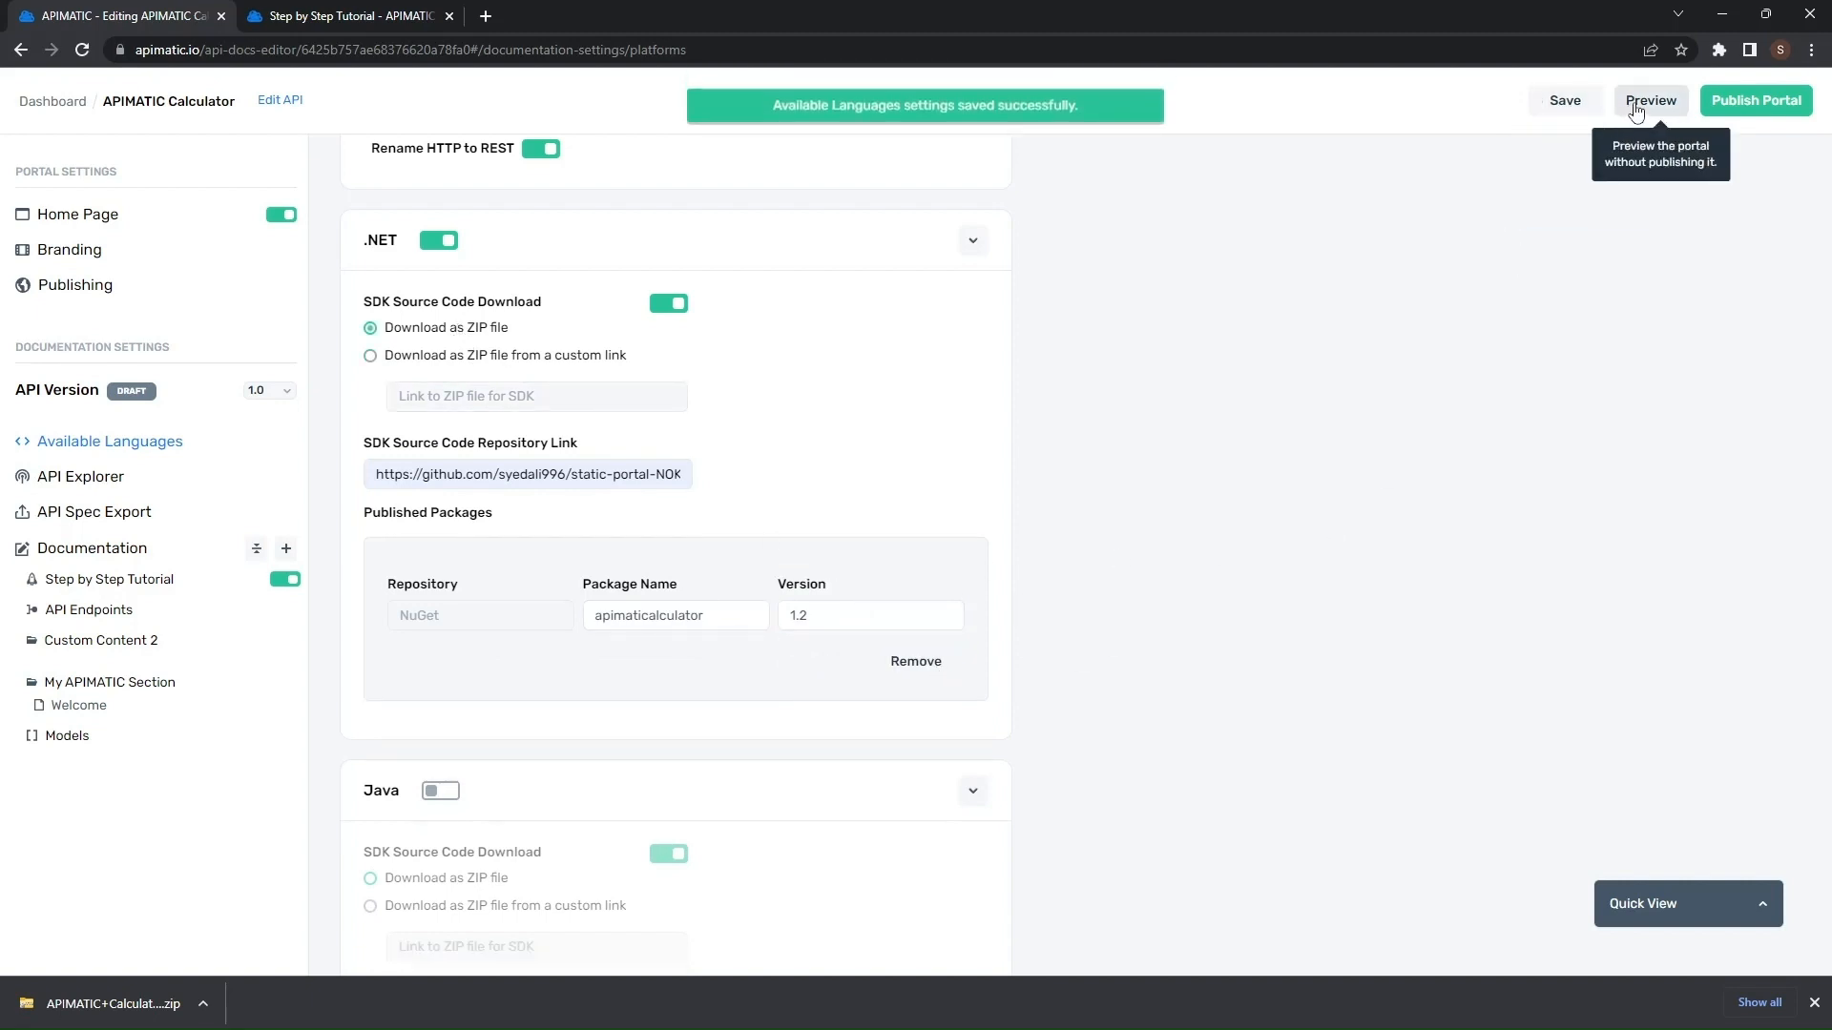
- Preview the portal's .NET documentation and open the Get SDK options
click(1636, 105)
click(676, 16)
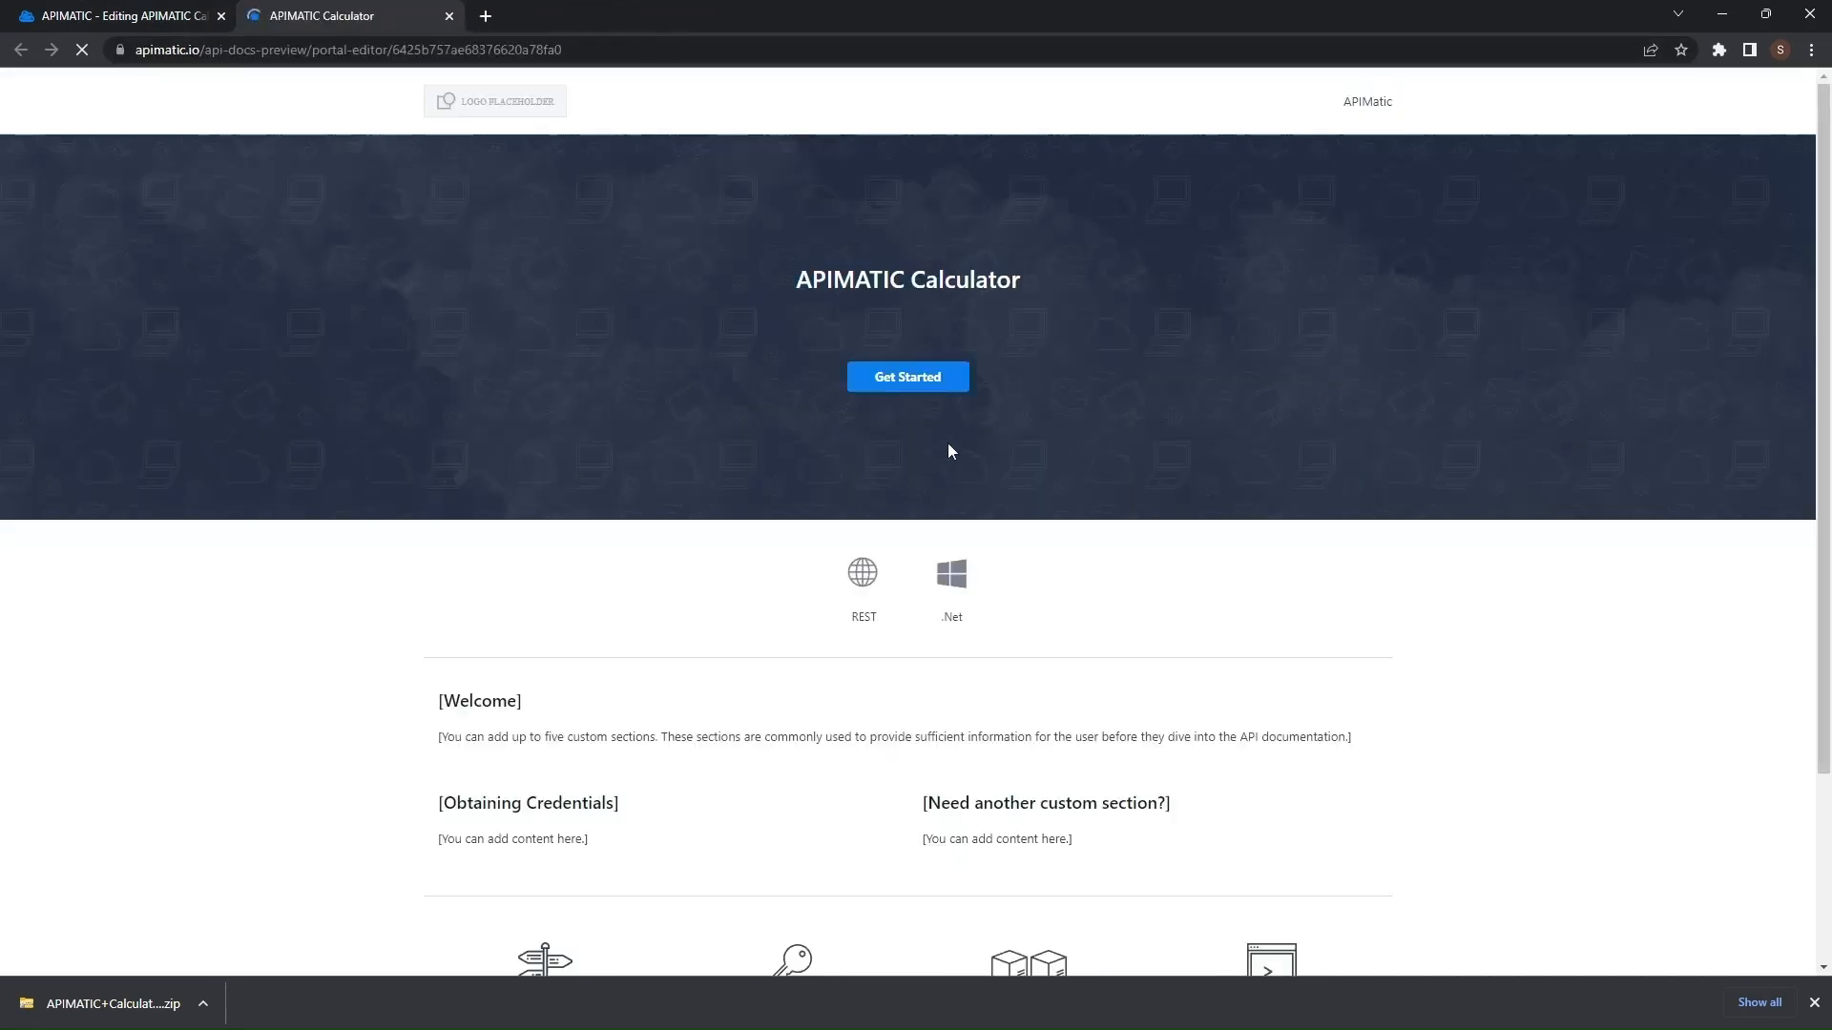
click(935, 624)
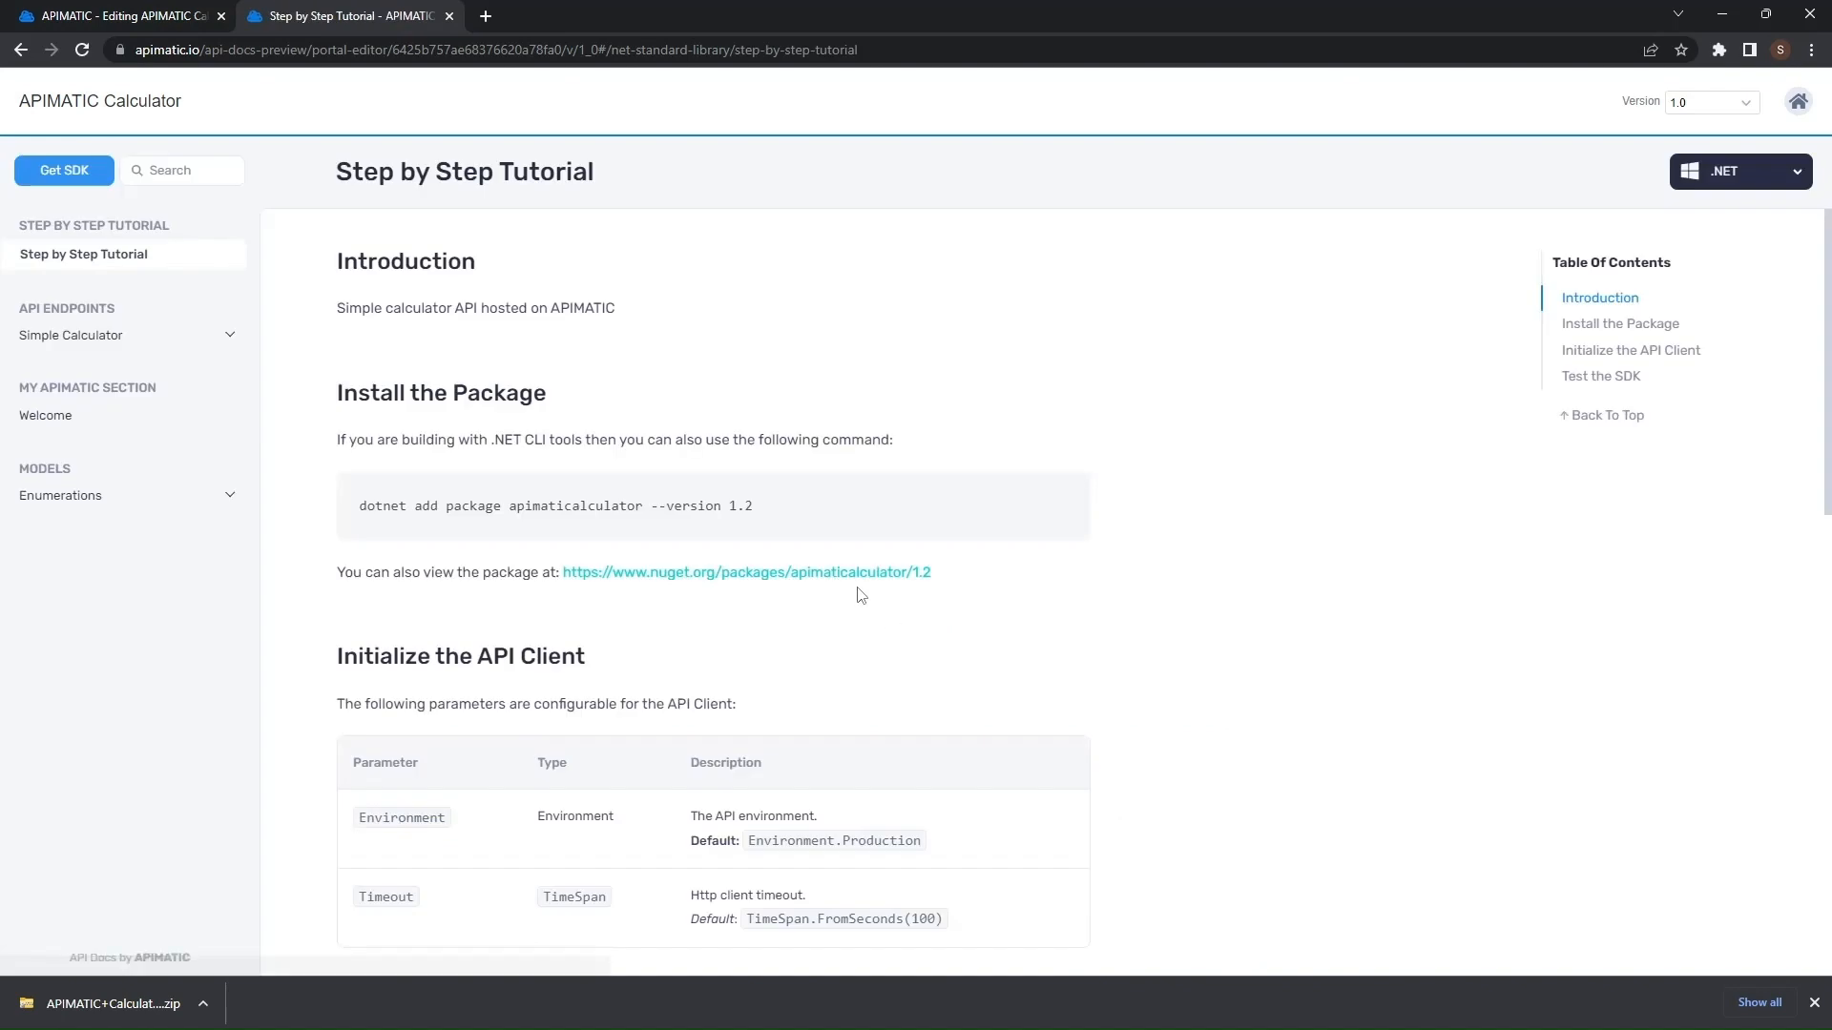
click(86, 175)
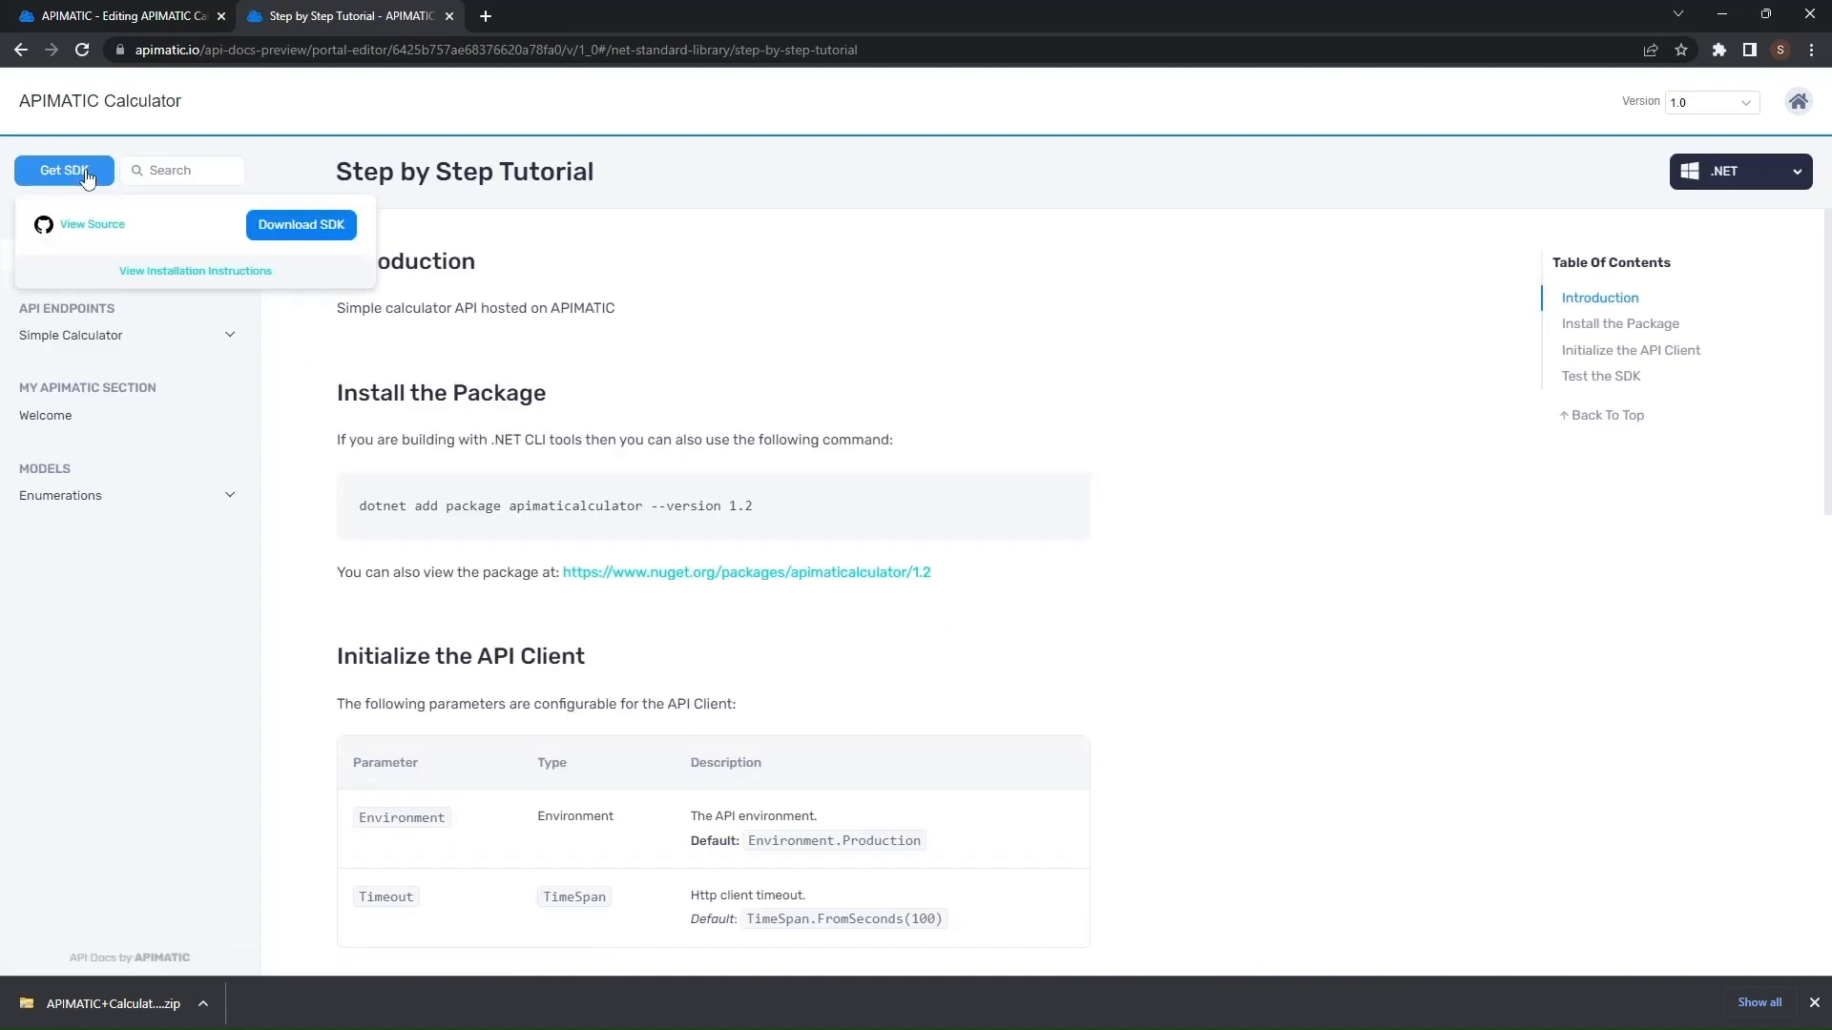
- Jump to the .NET installation instructions in the preview and highlight the package install command
click(207, 274)
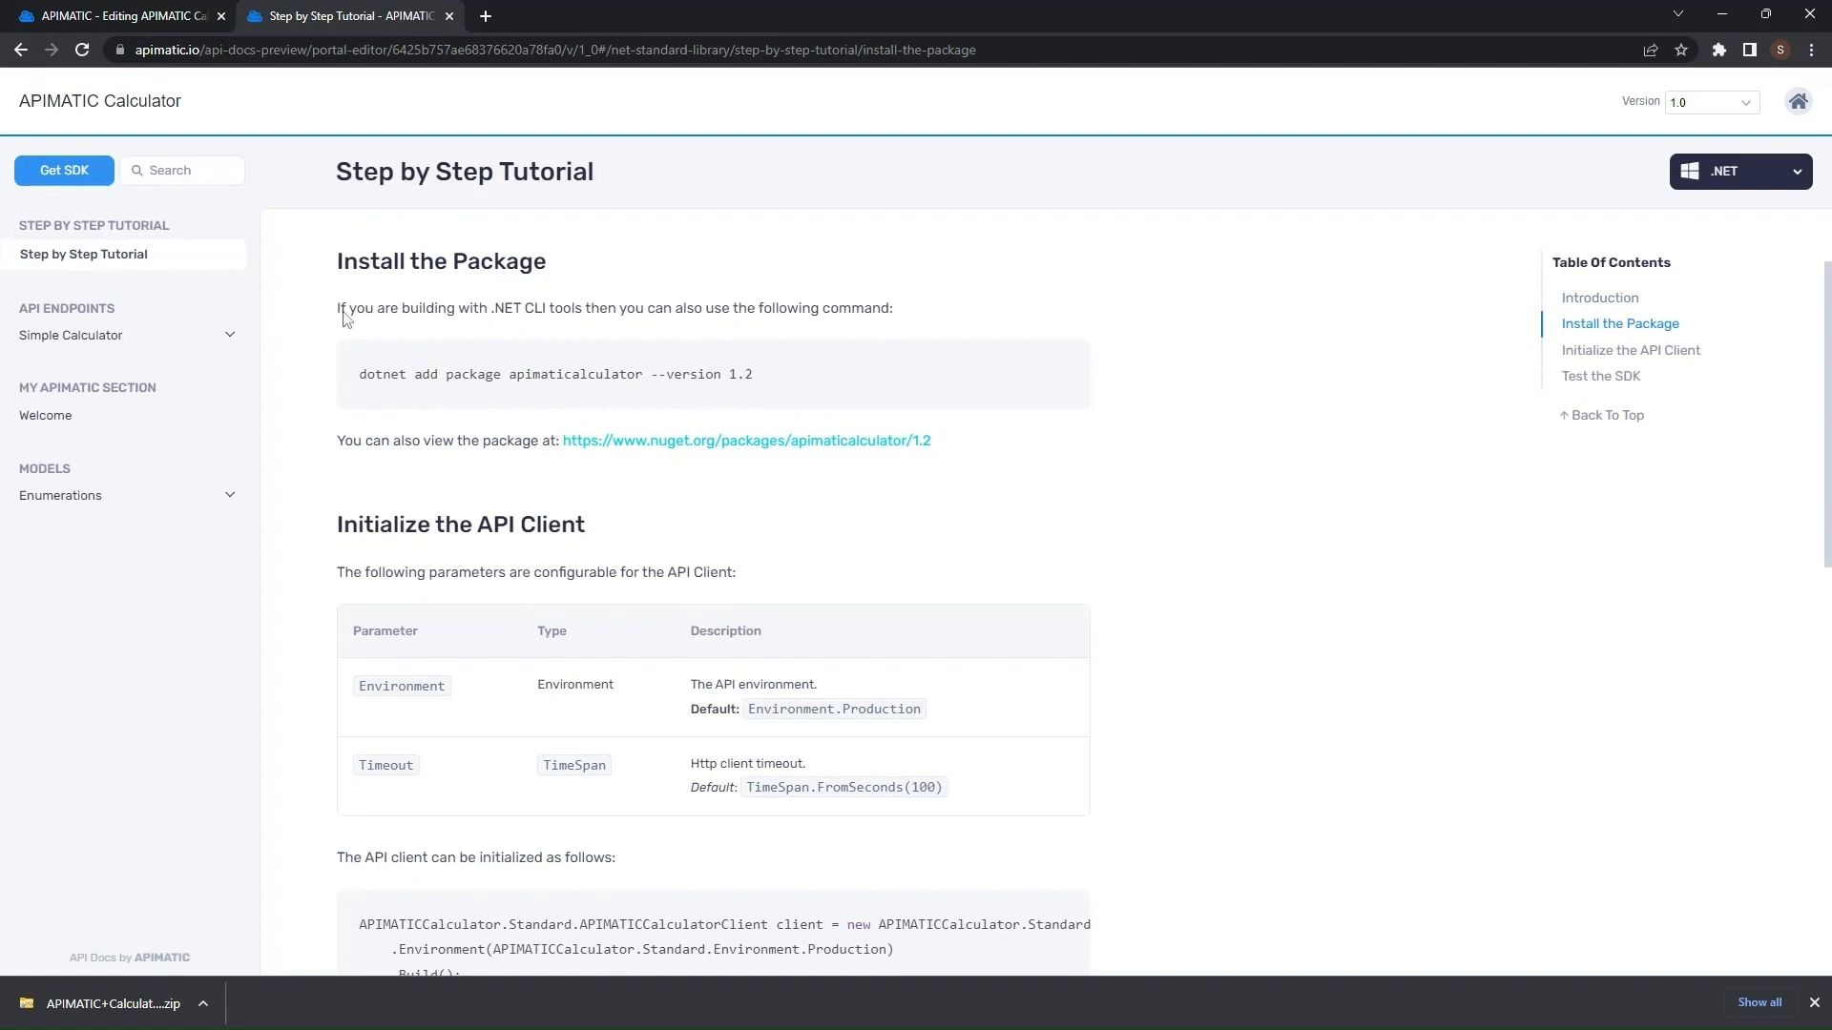
drag(338, 310, 1004, 440)
click(1216, 432)
- Return to the portal editor and review the Java, PHP, Python, Ruby and TypeScript language settings
click(148, 15)
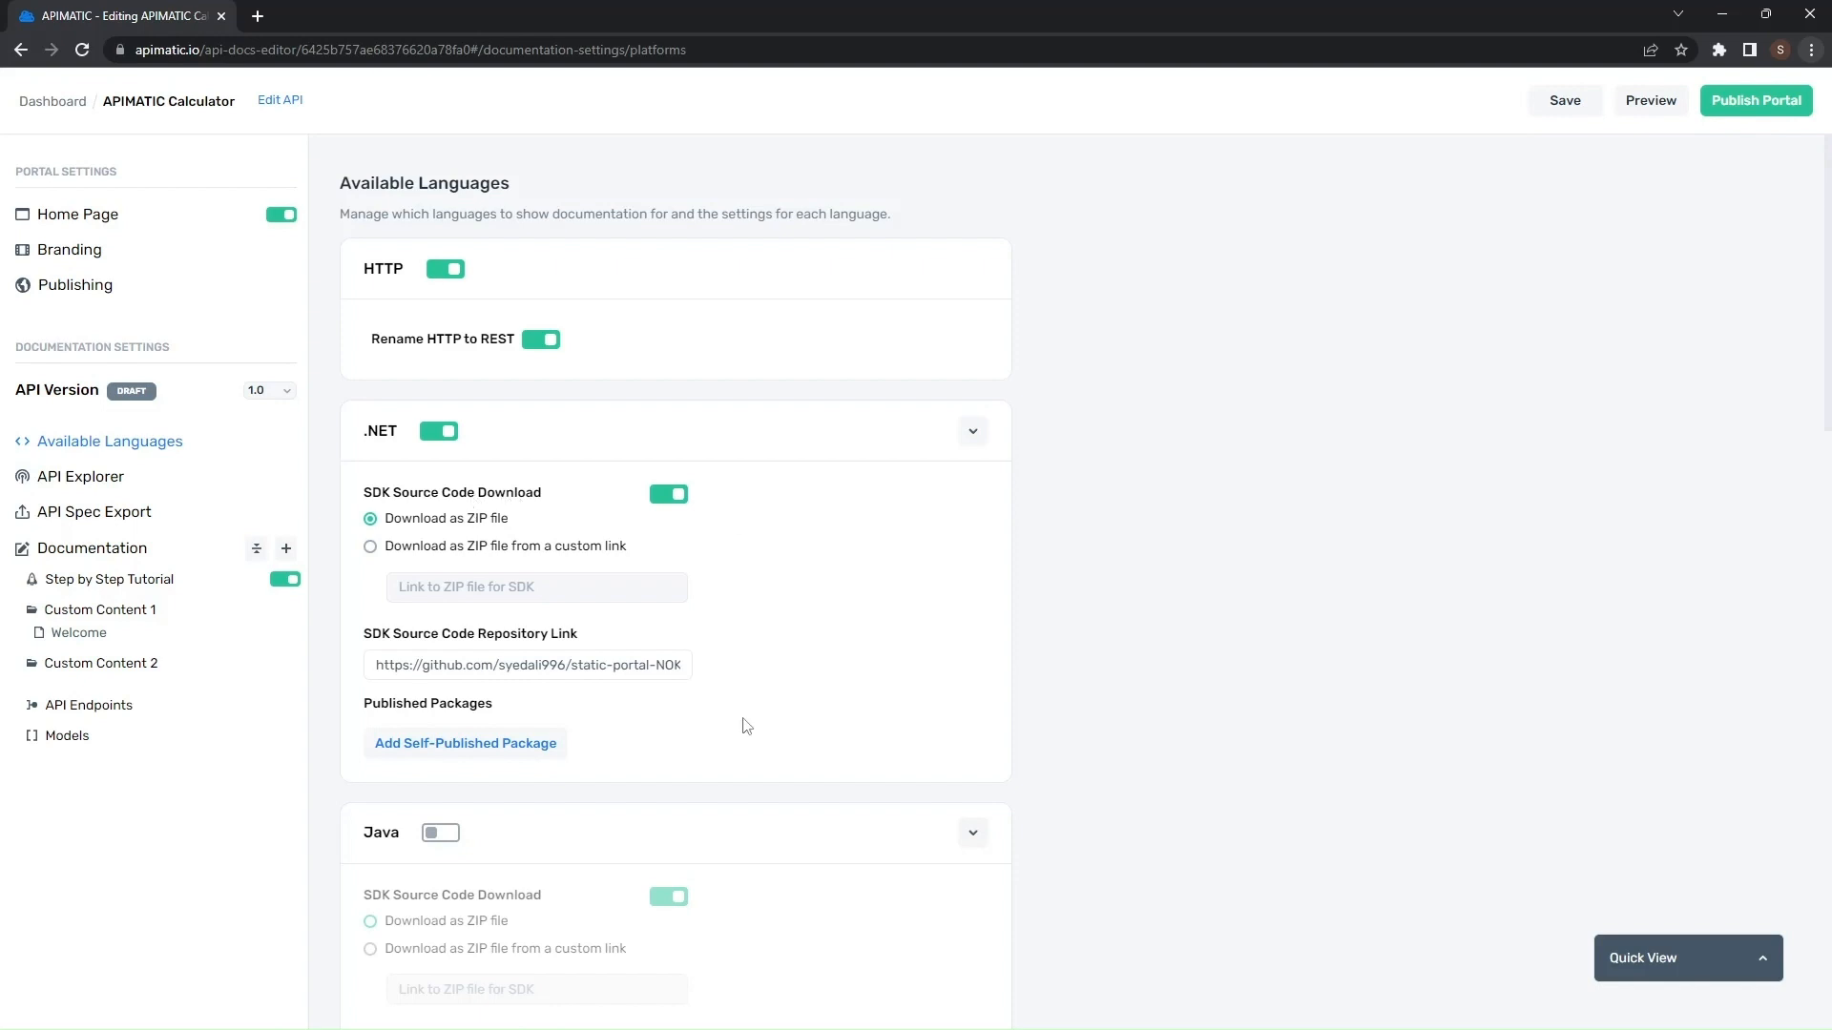
scroll(730, 687, down, 4)
scroll(754, 633, down, 5)
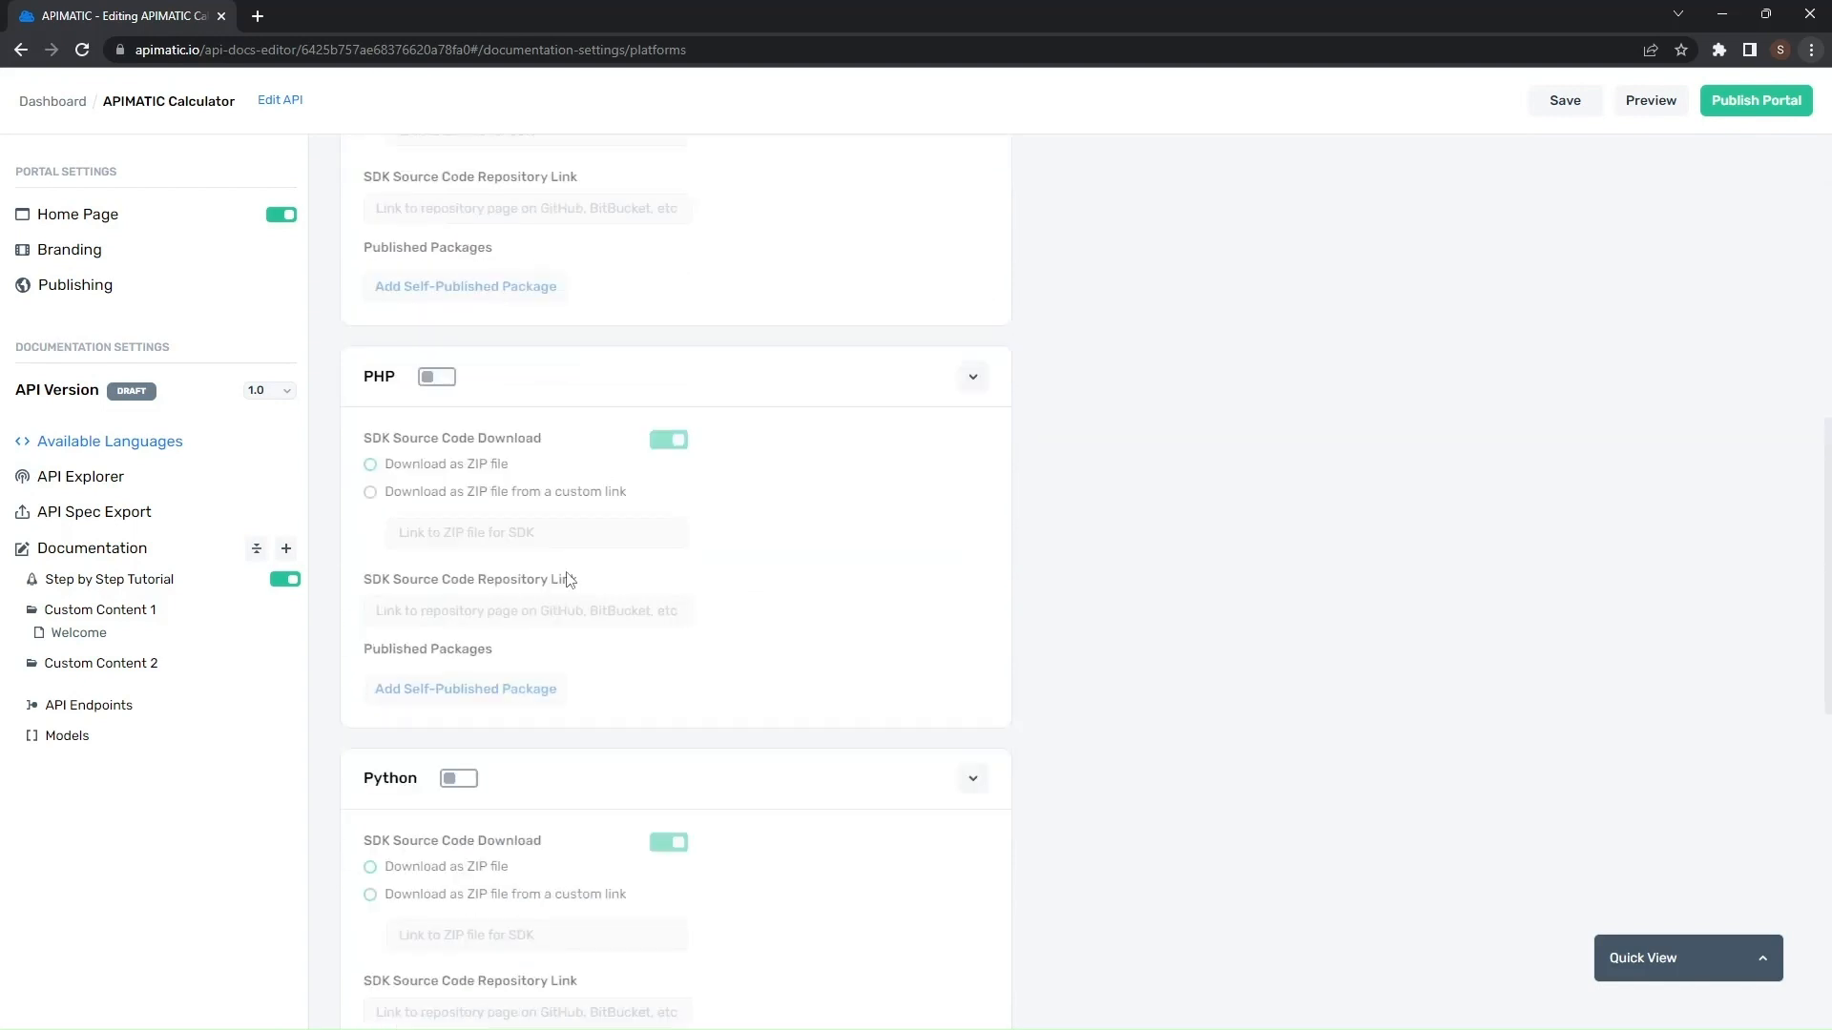
scroll(539, 600, up, 3)
scroll(666, 506, down, 6)
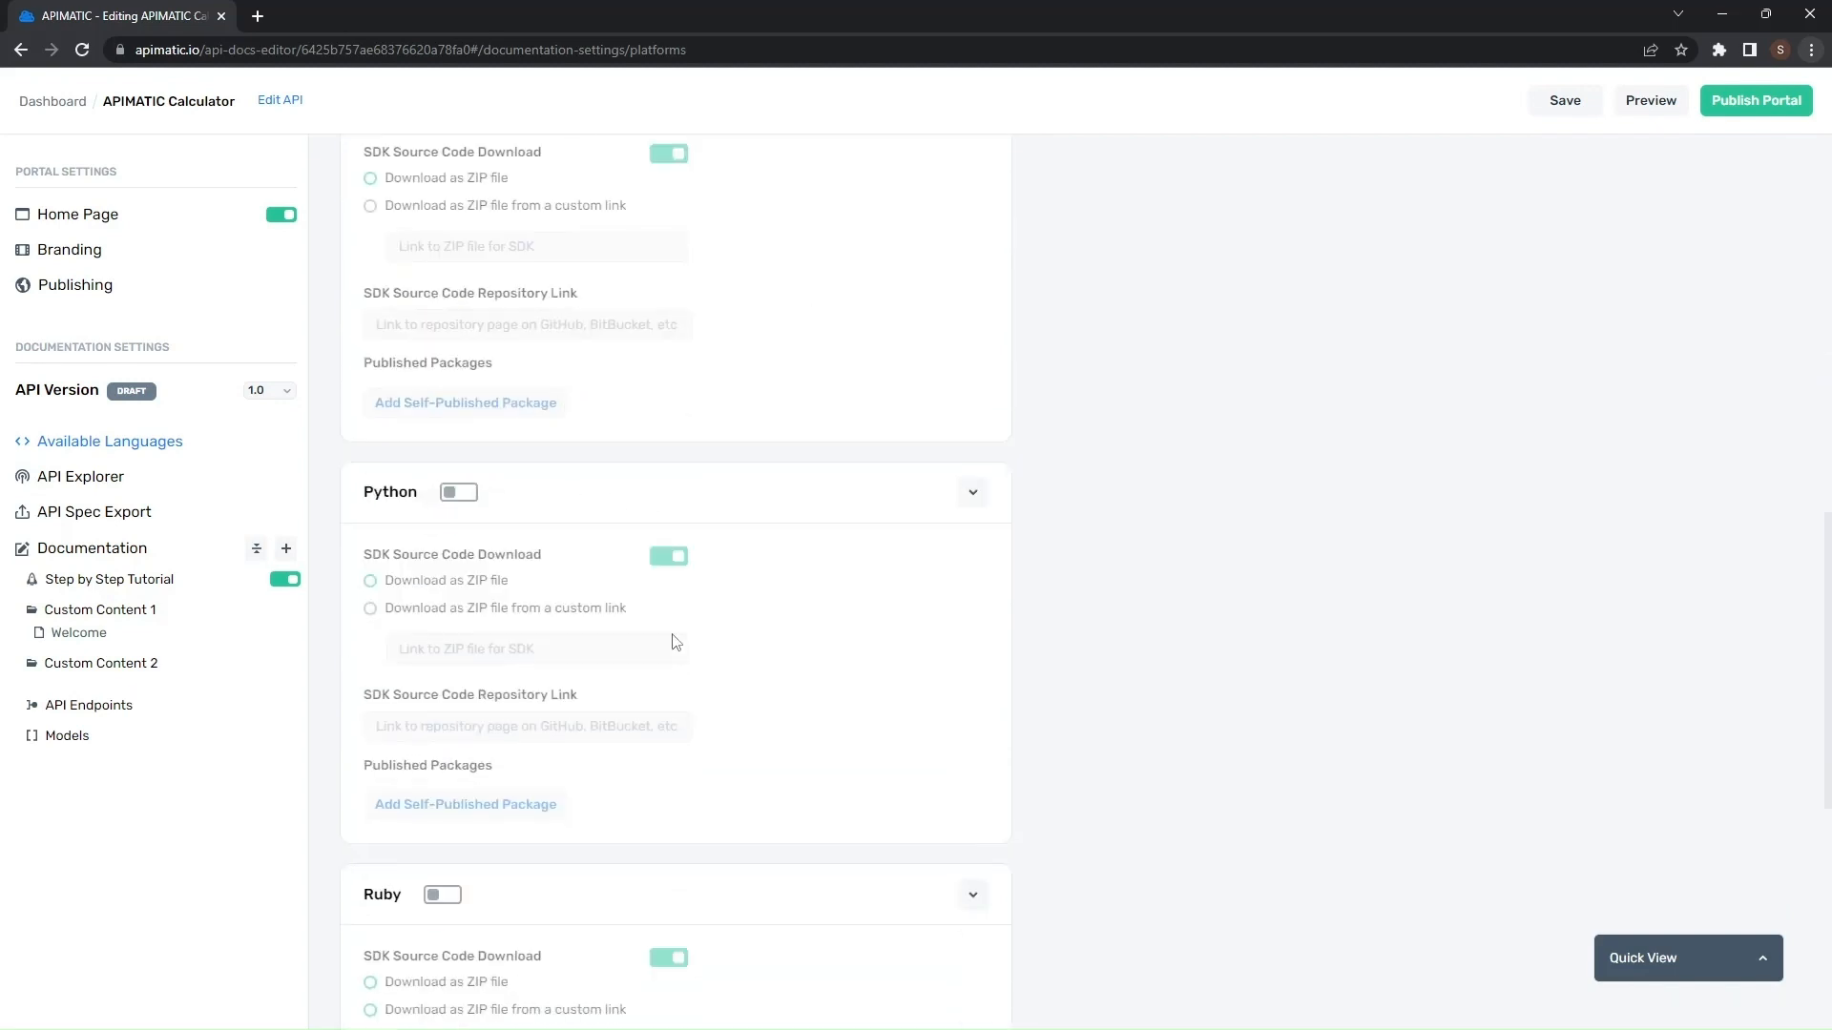
scroll(675, 641, down, 3)
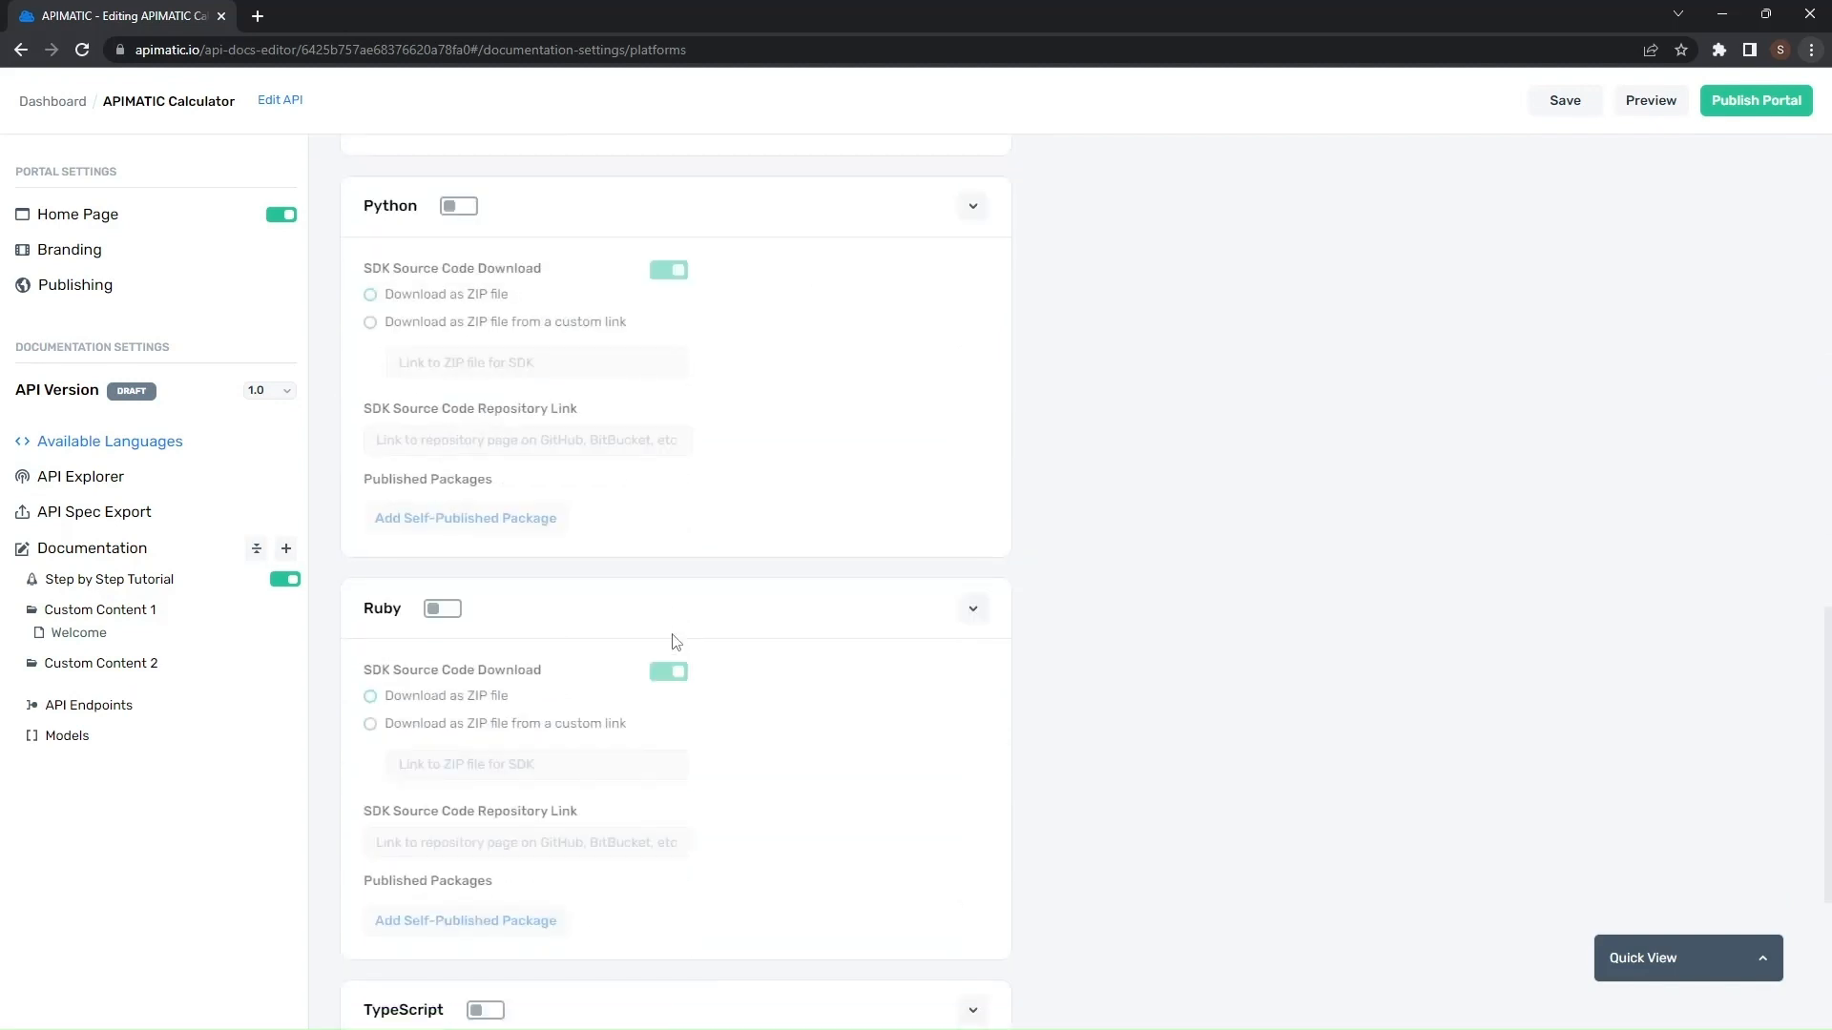
scroll(675, 641, down, 3)
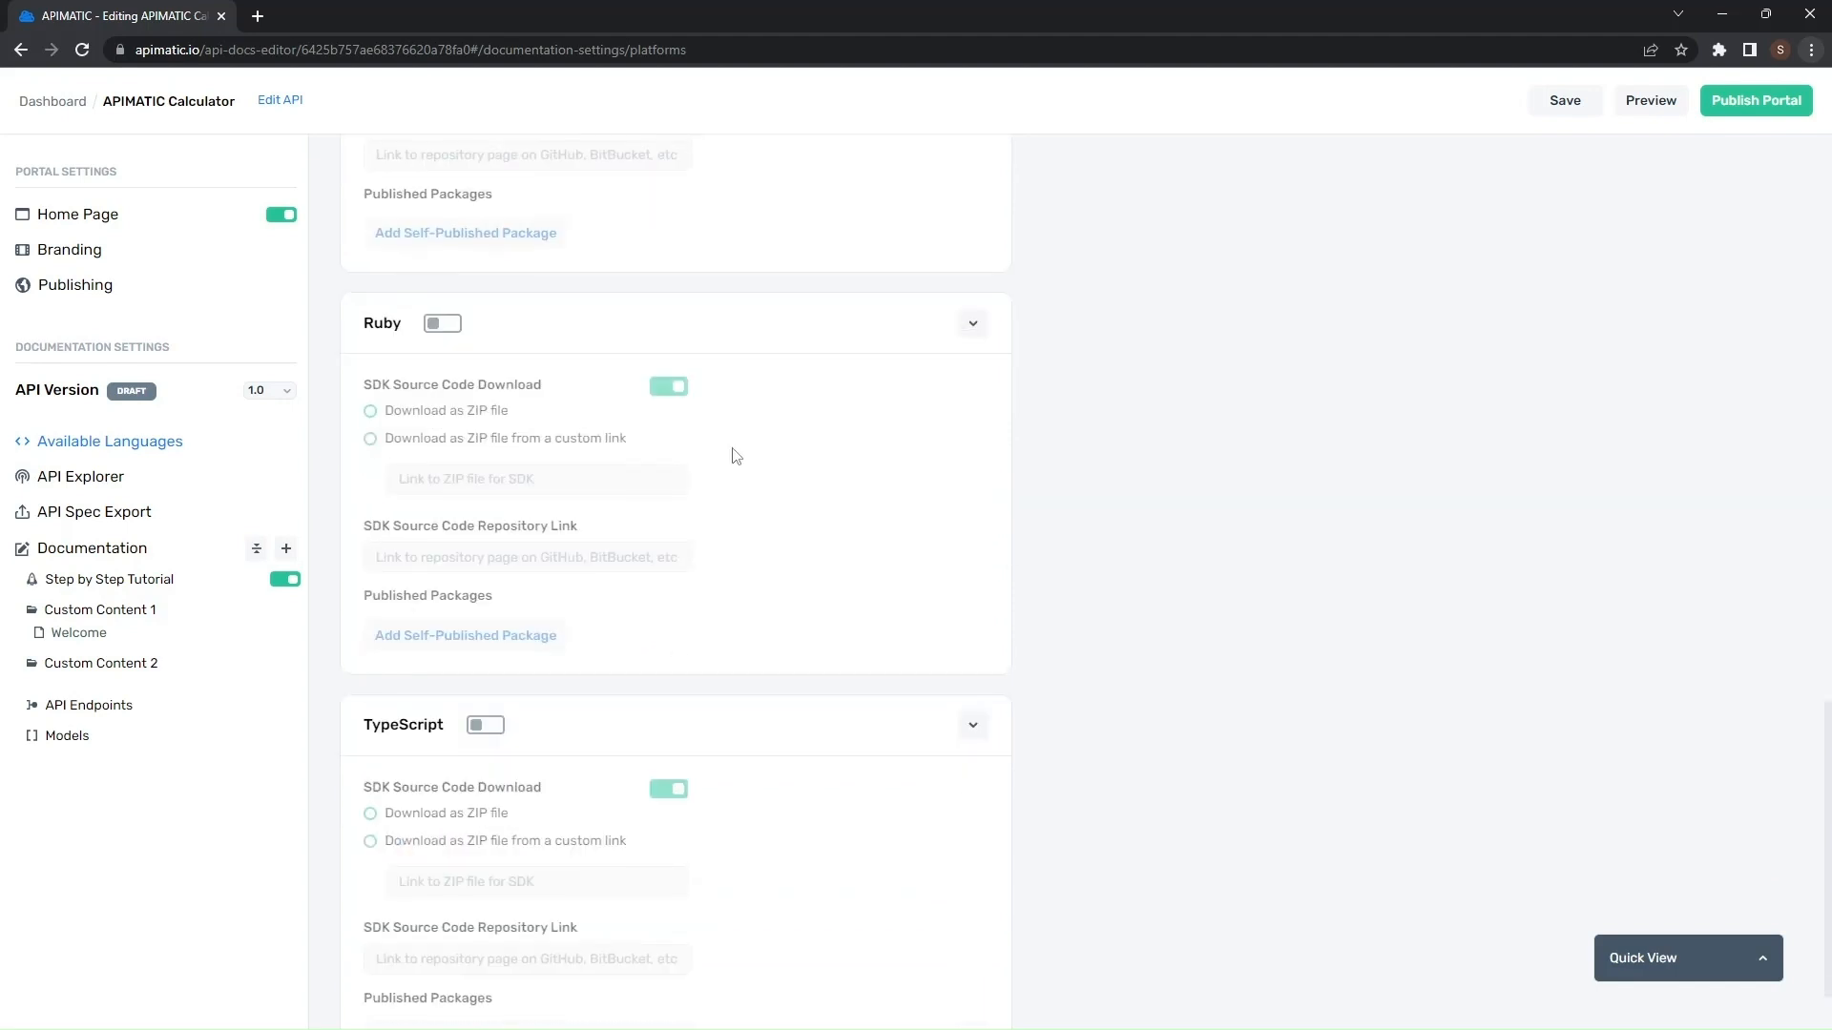
scroll(544, 352, up, 3)
scroll(673, 429, up, 4)
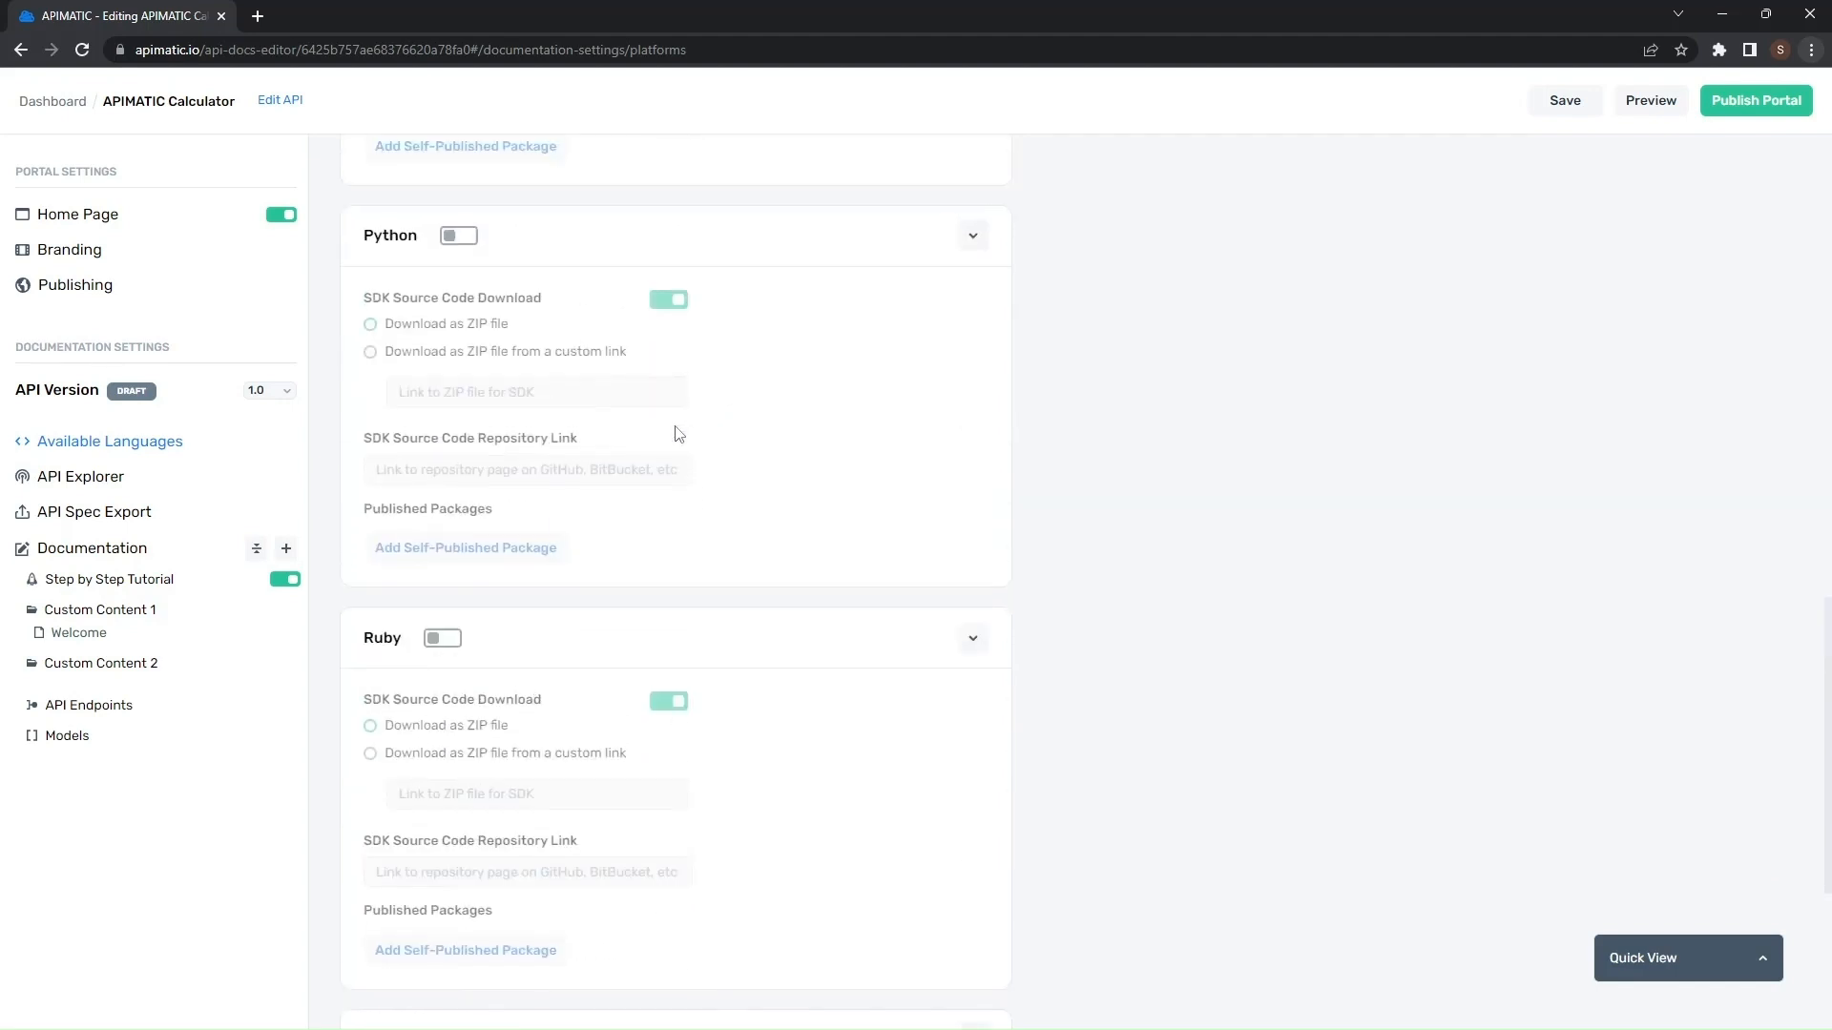
scroll(678, 432, up, 5)
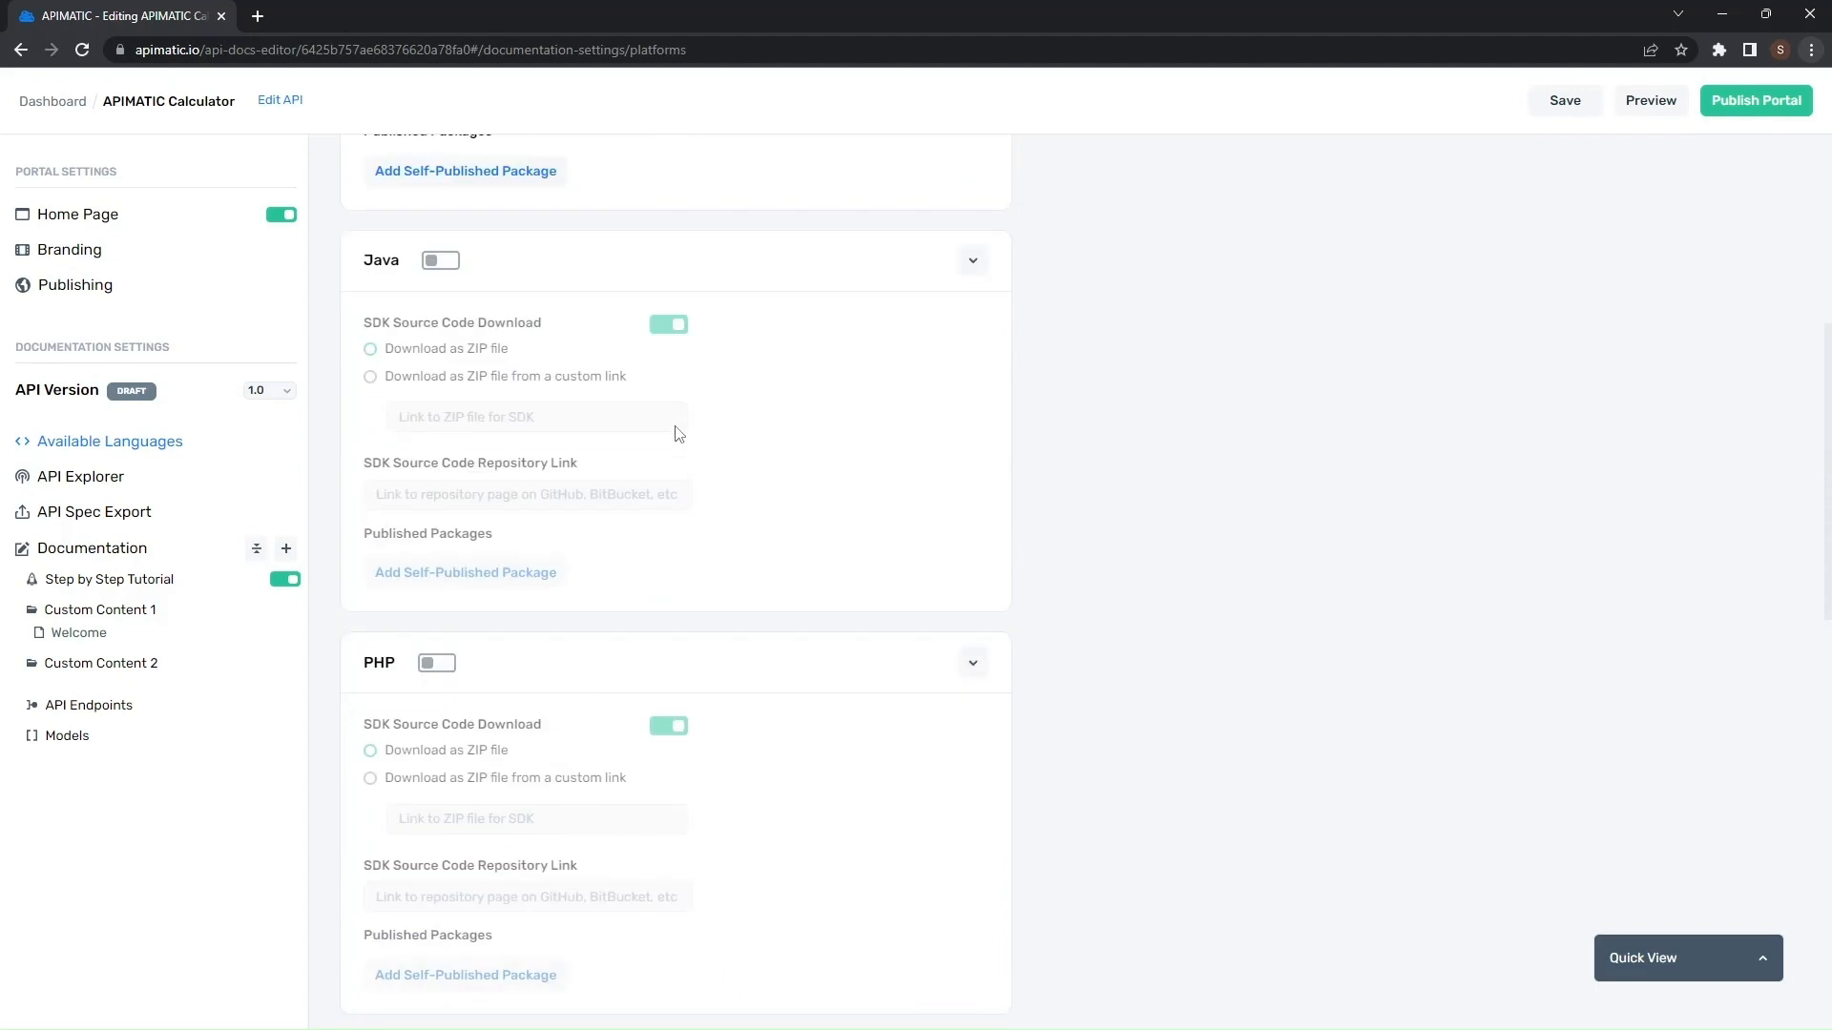
- Open the API Explorer settings, save the portal and open its preview
click(105, 494)
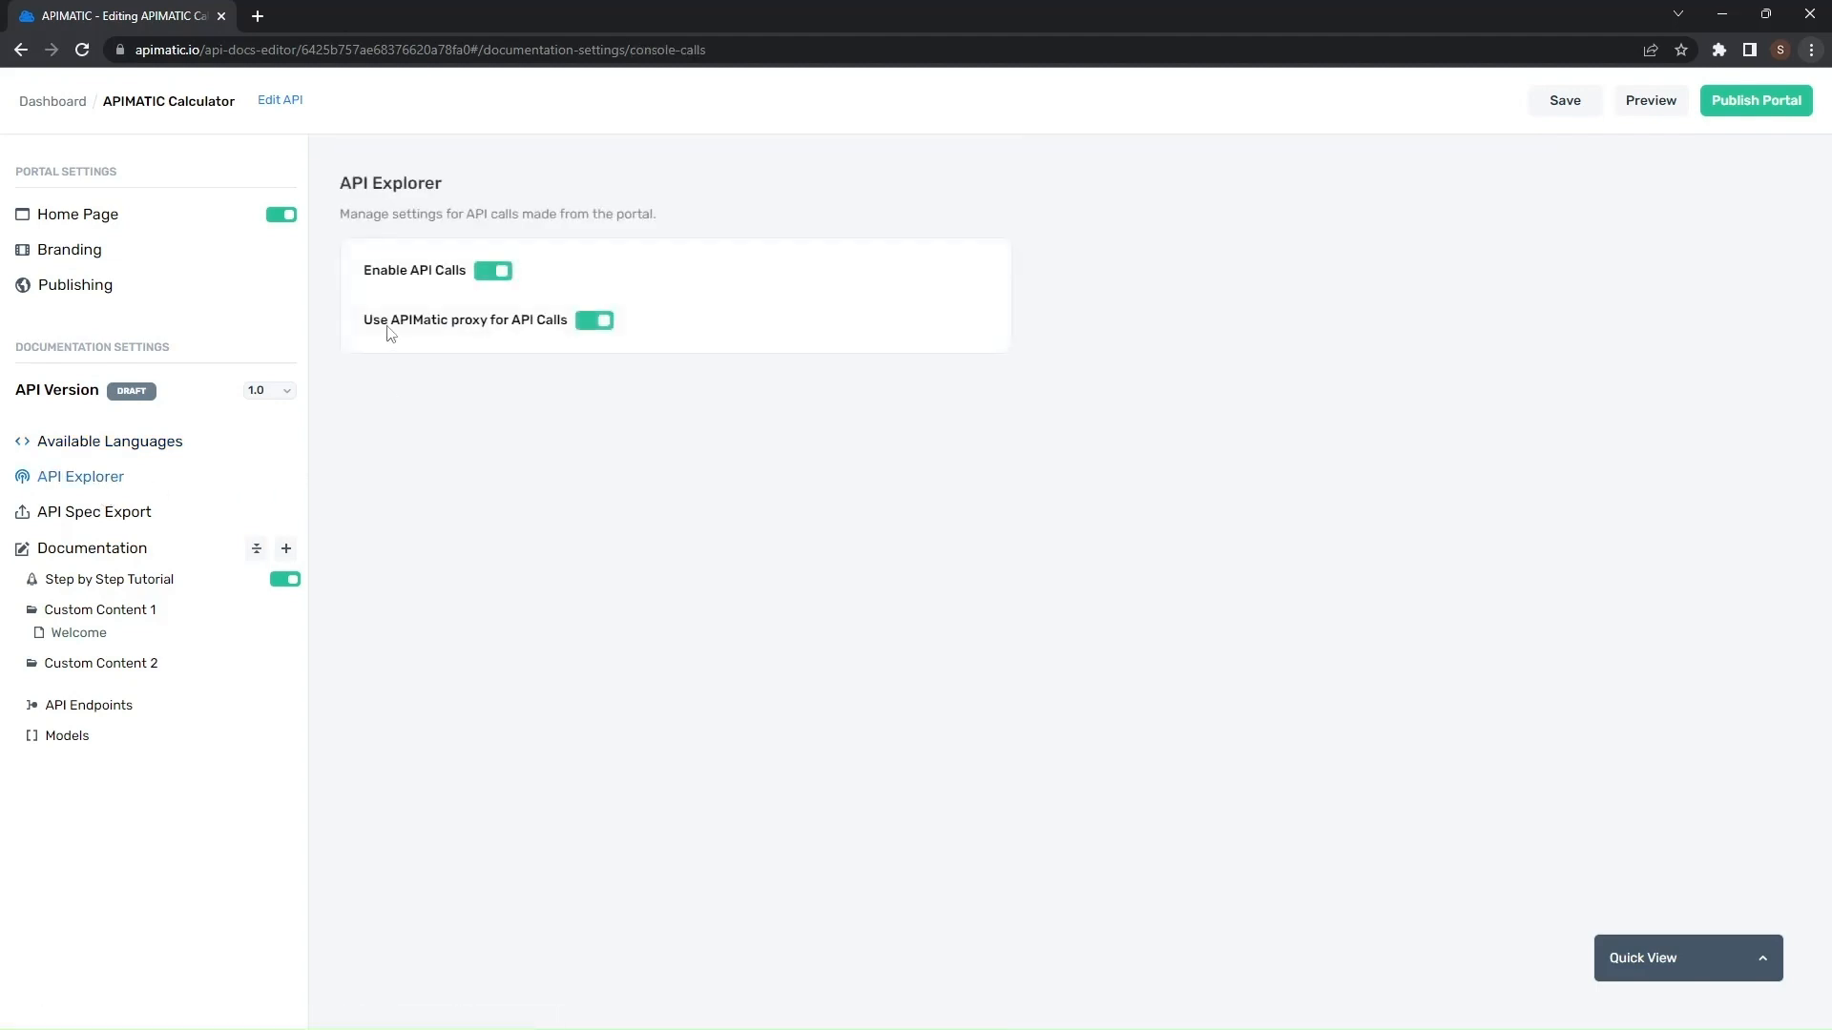
mouse_move(408, 281)
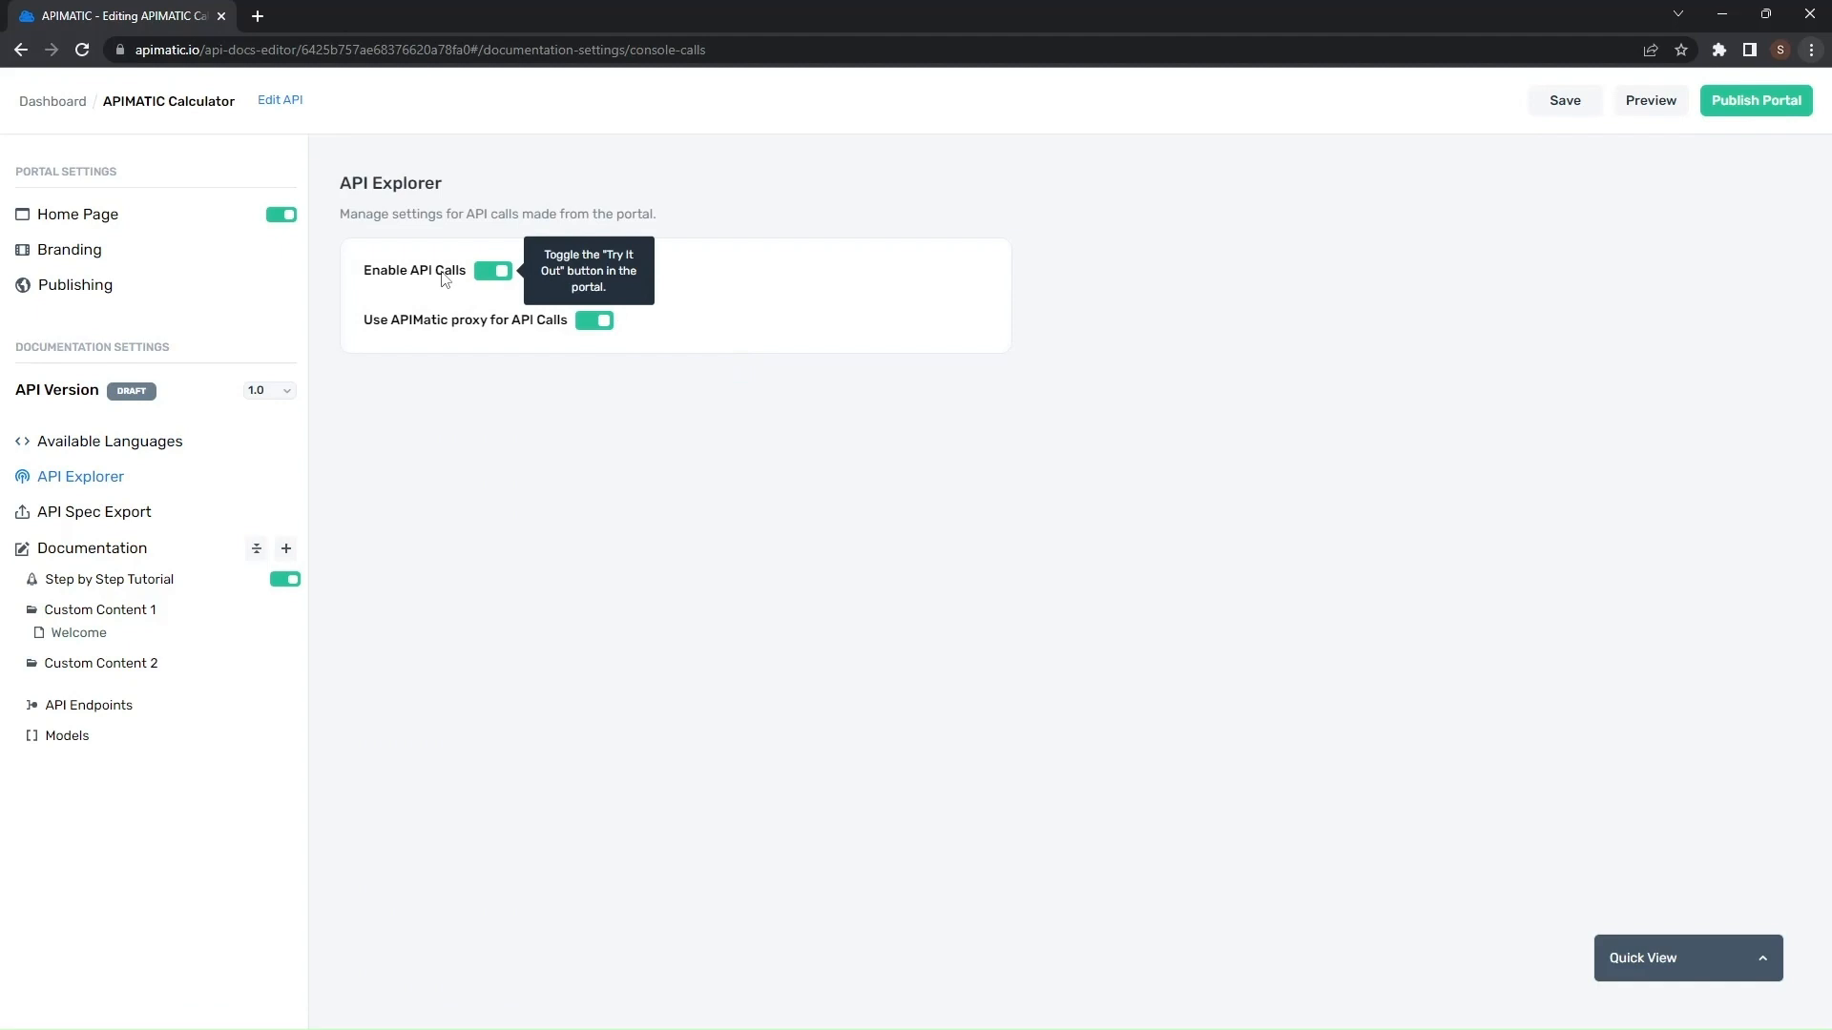
click(1564, 101)
click(1649, 102)
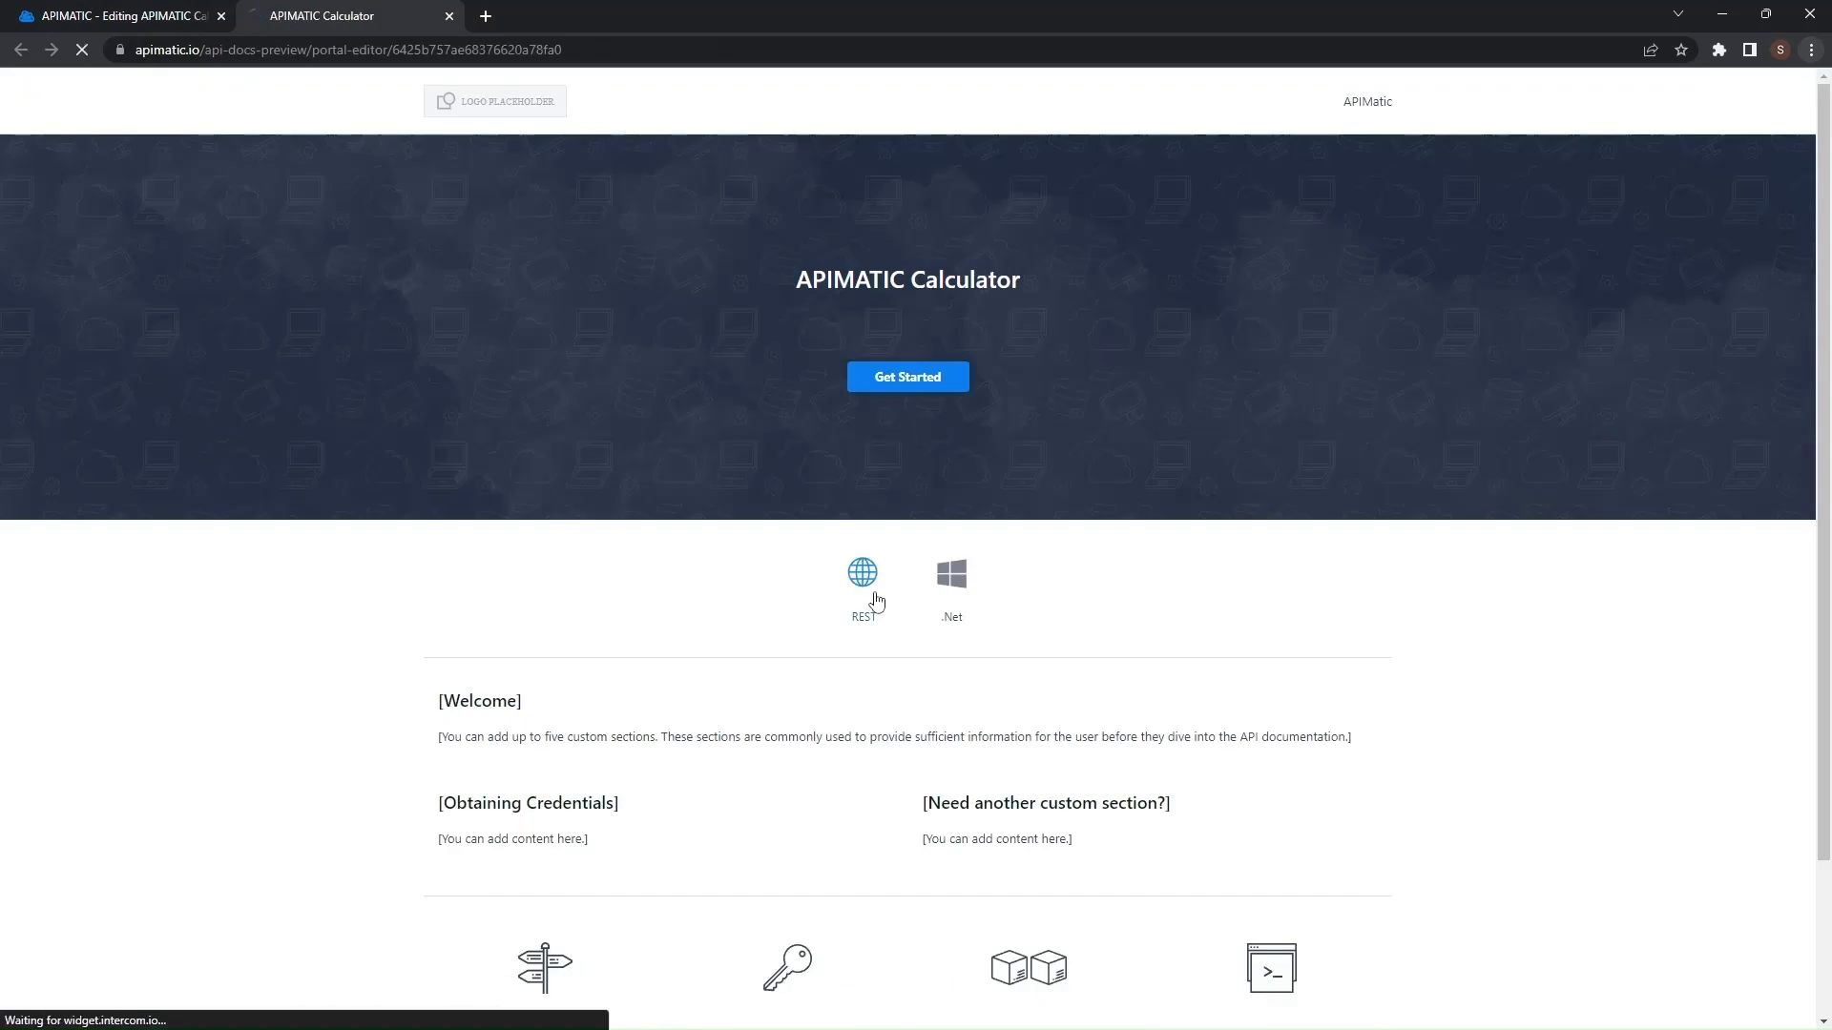
- Open the REST Get Calculate endpoint in the preview and try out the API call
click(876, 601)
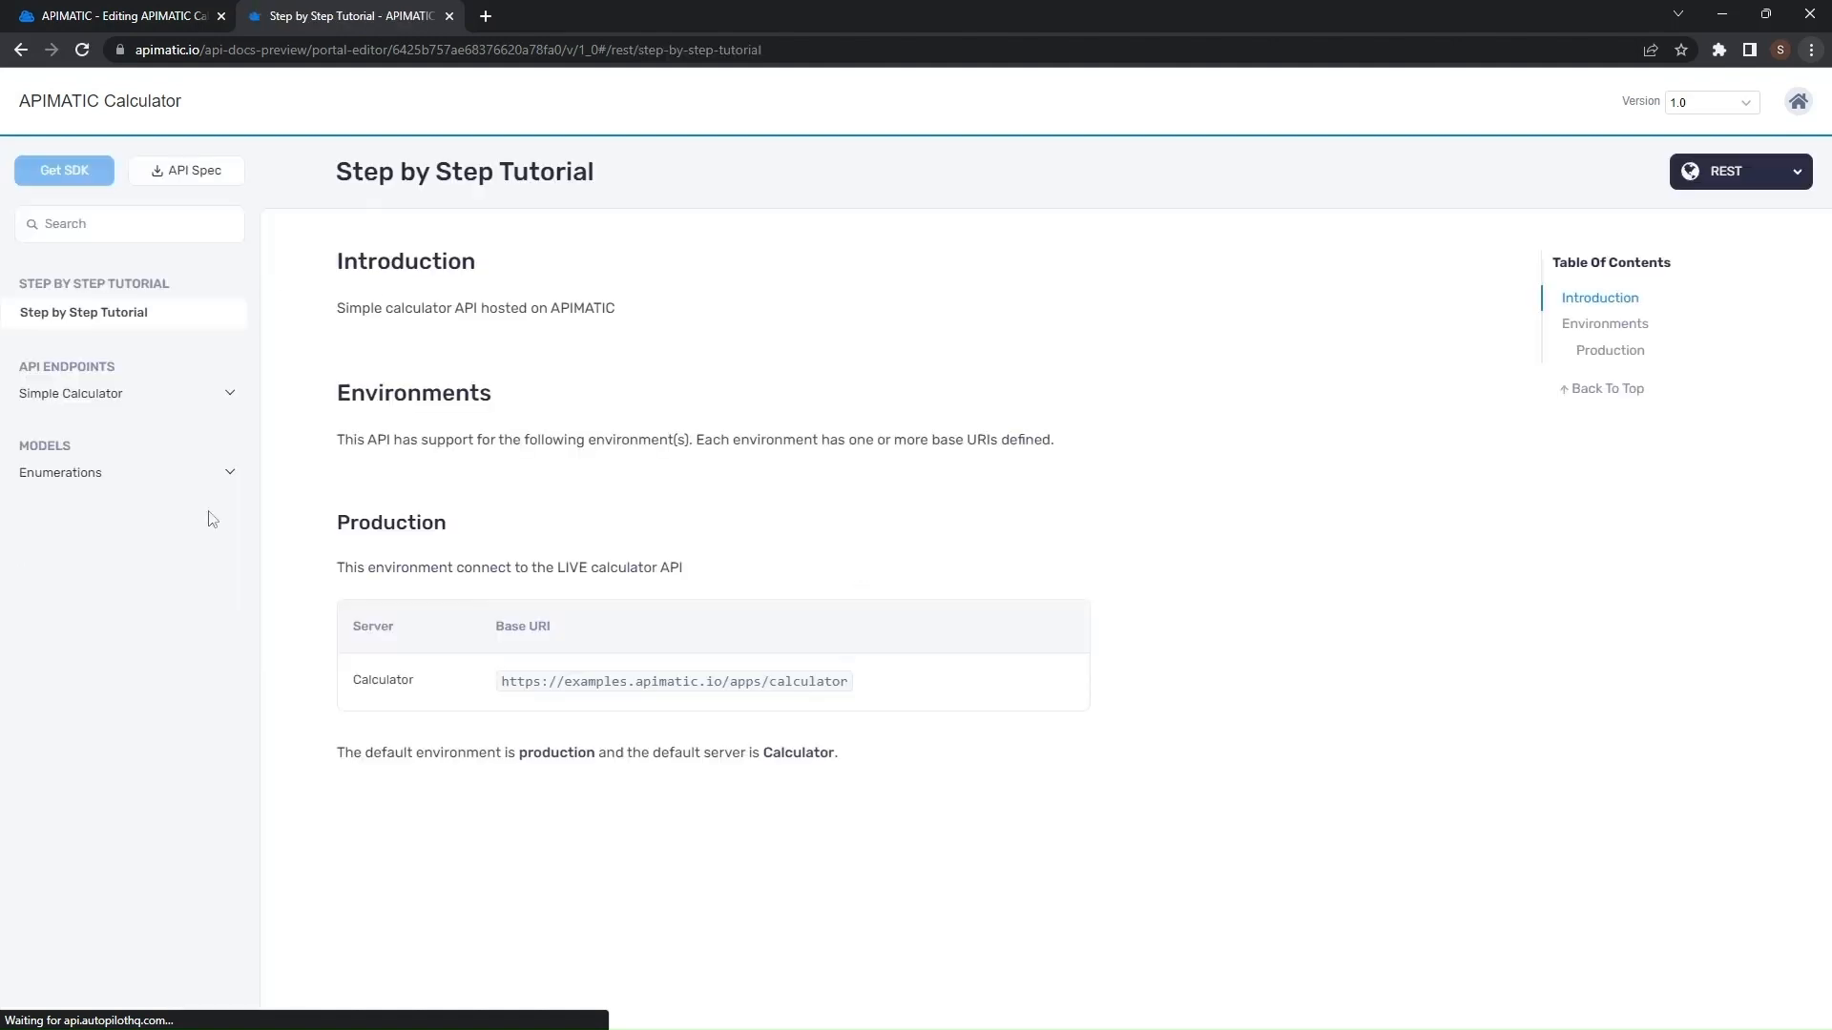
click(90, 395)
click(113, 434)
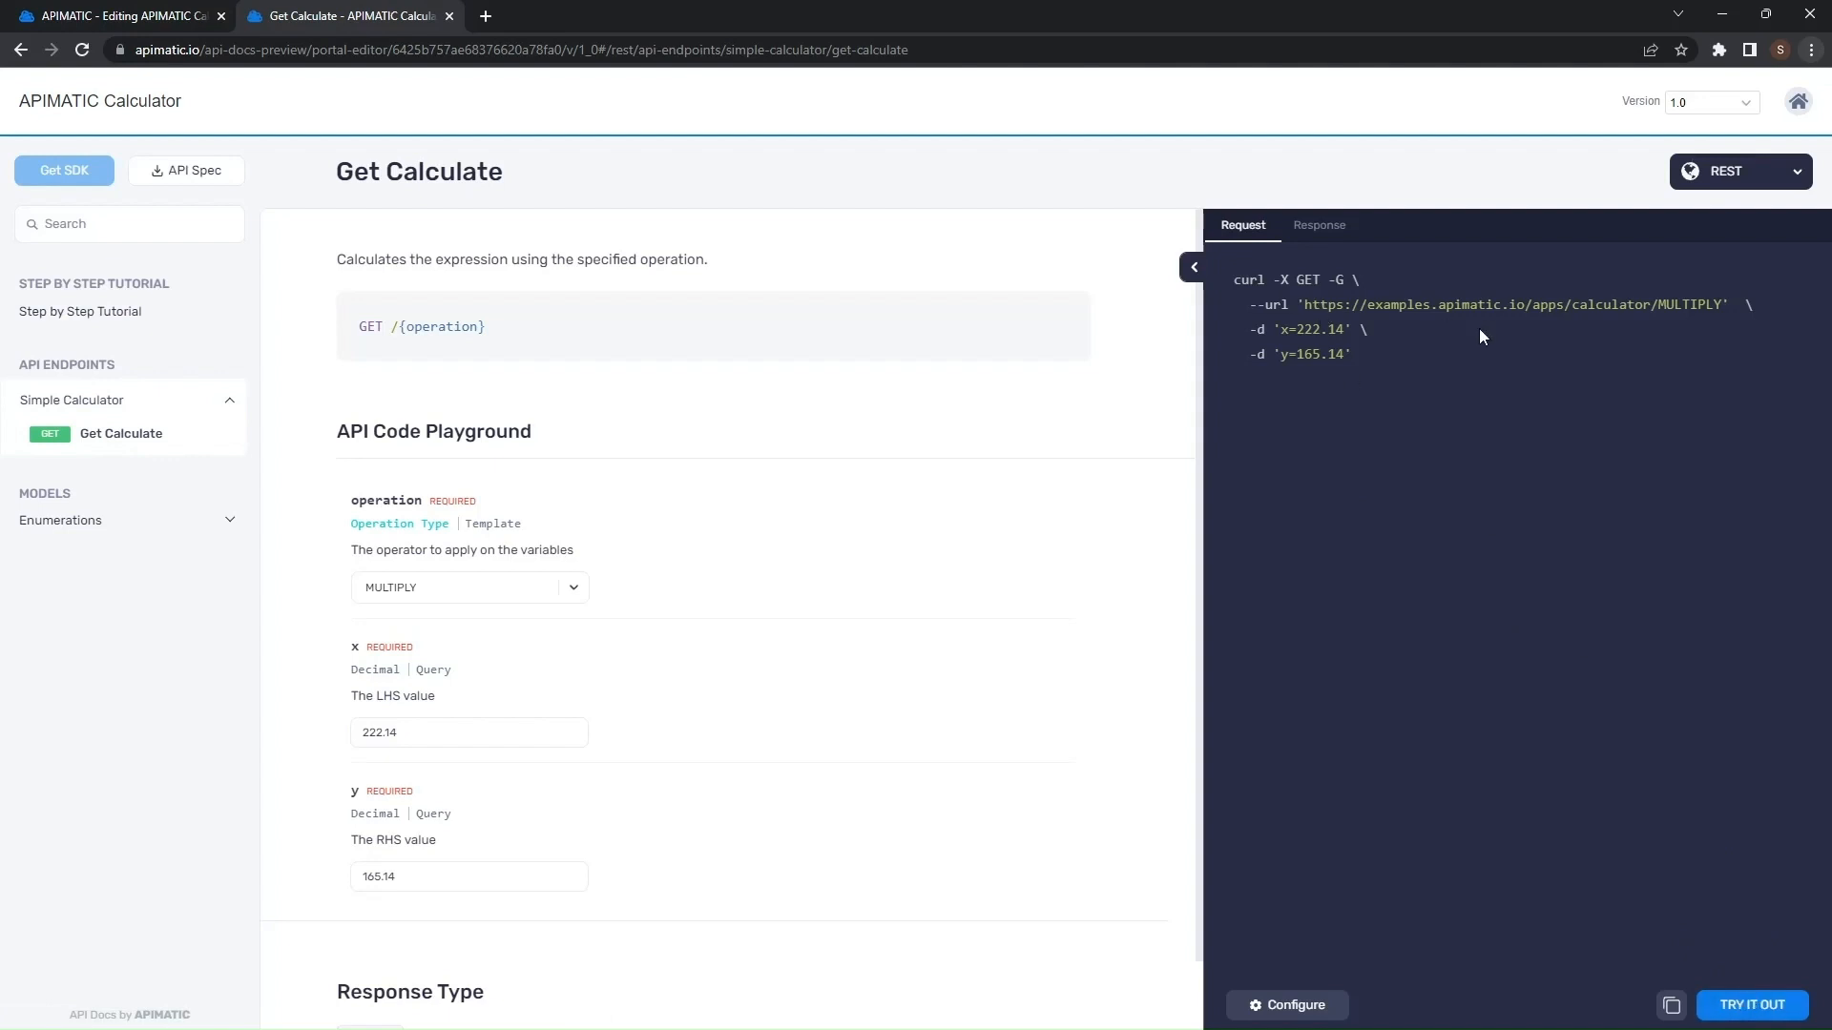
click(1753, 1003)
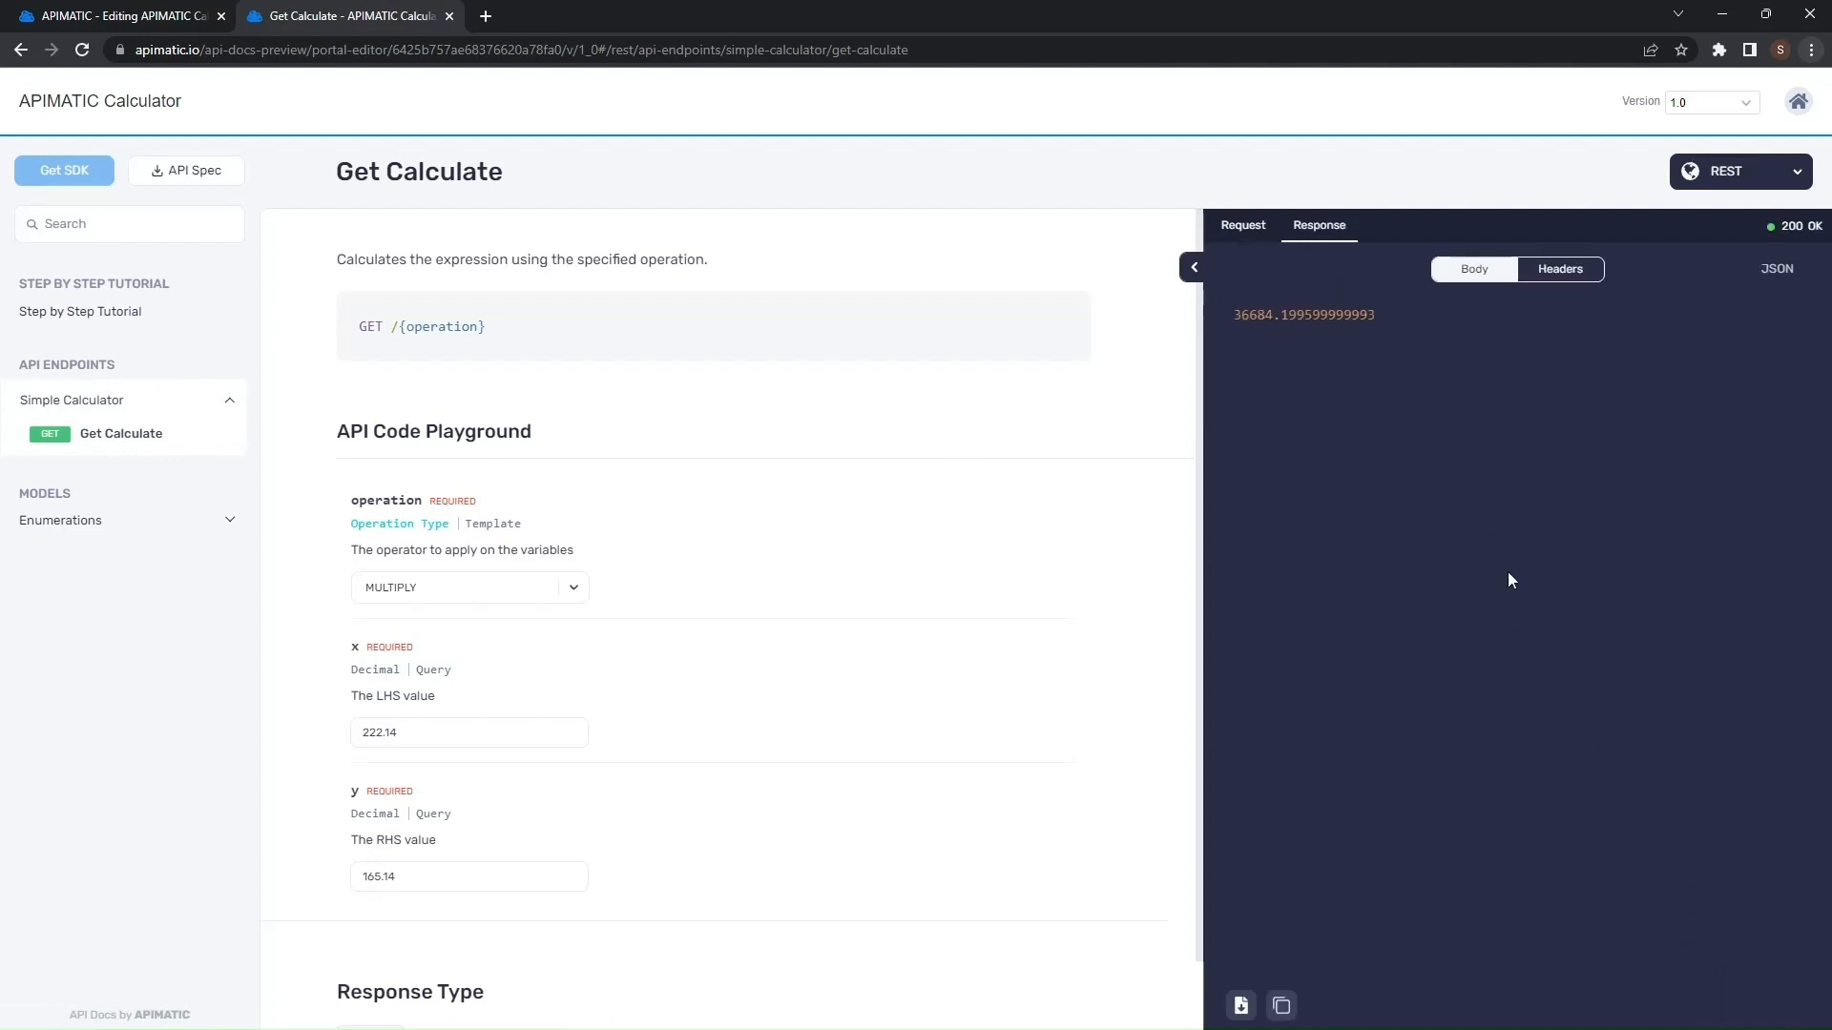
click(1243, 227)
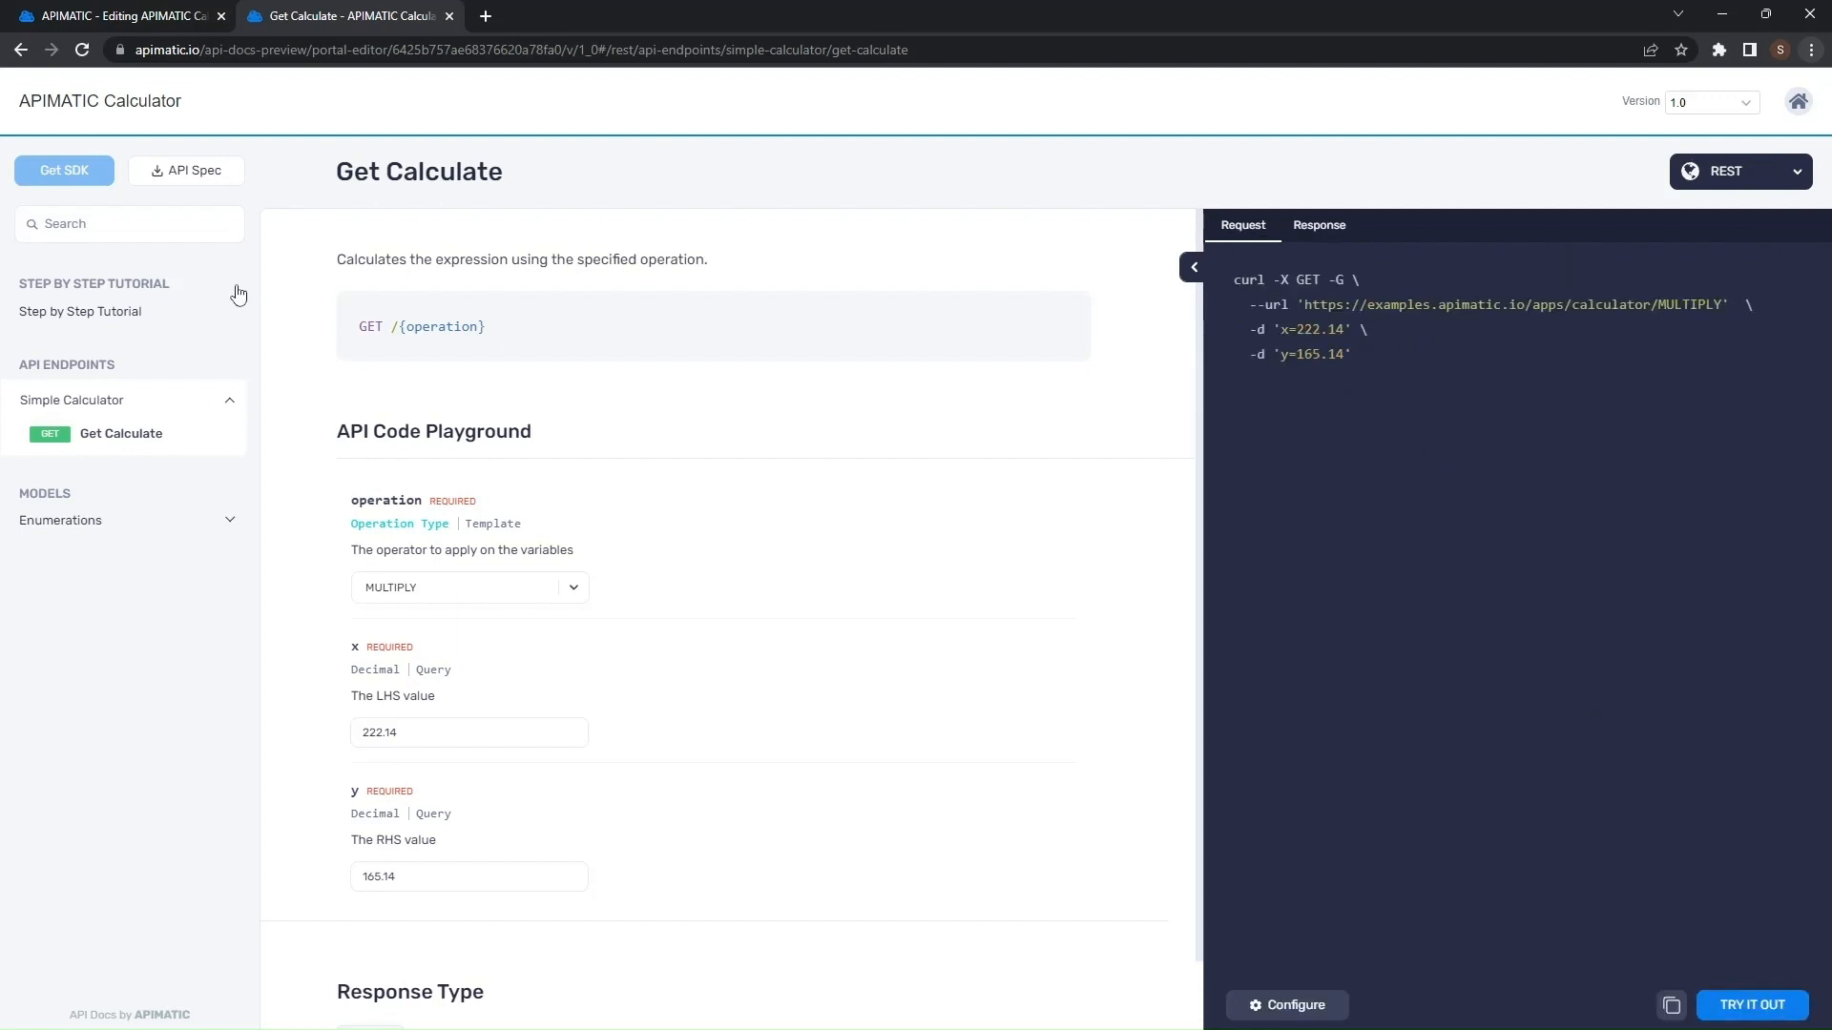
- Disable API calls in the API Explorer settings, save the changes and open the preview
click(129, 13)
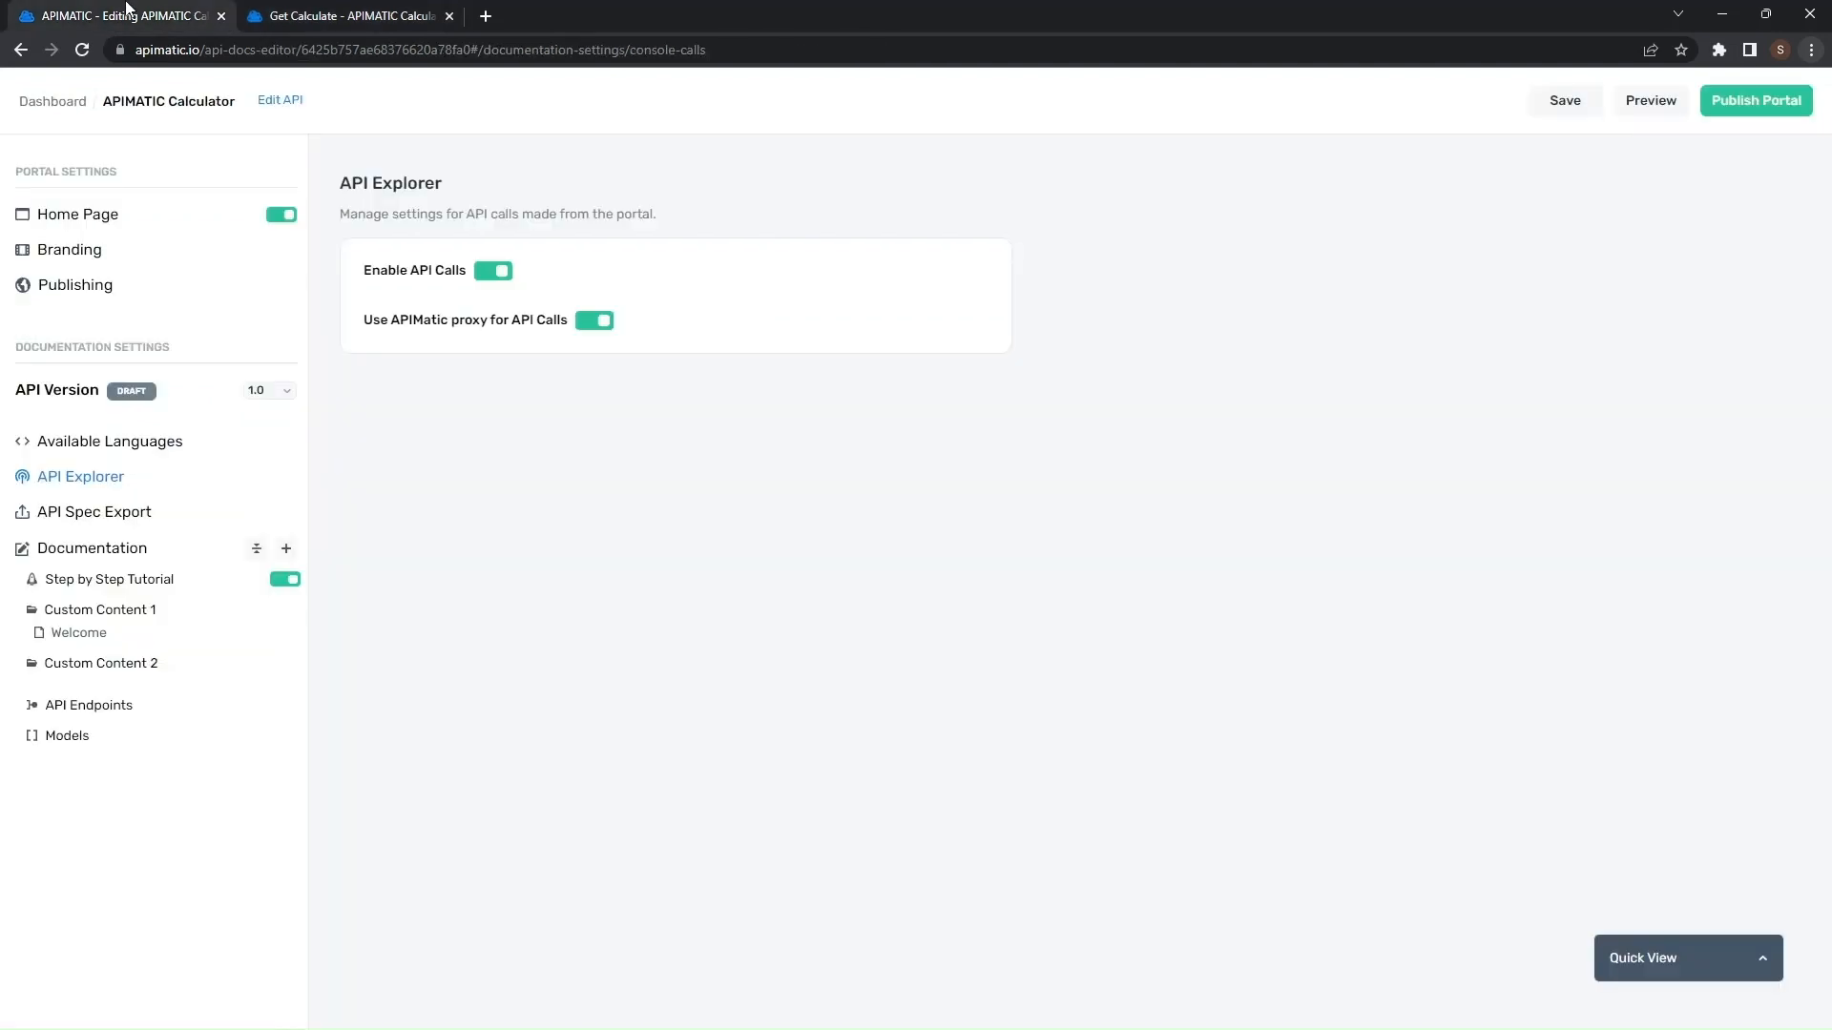
click(499, 277)
click(380, 17)
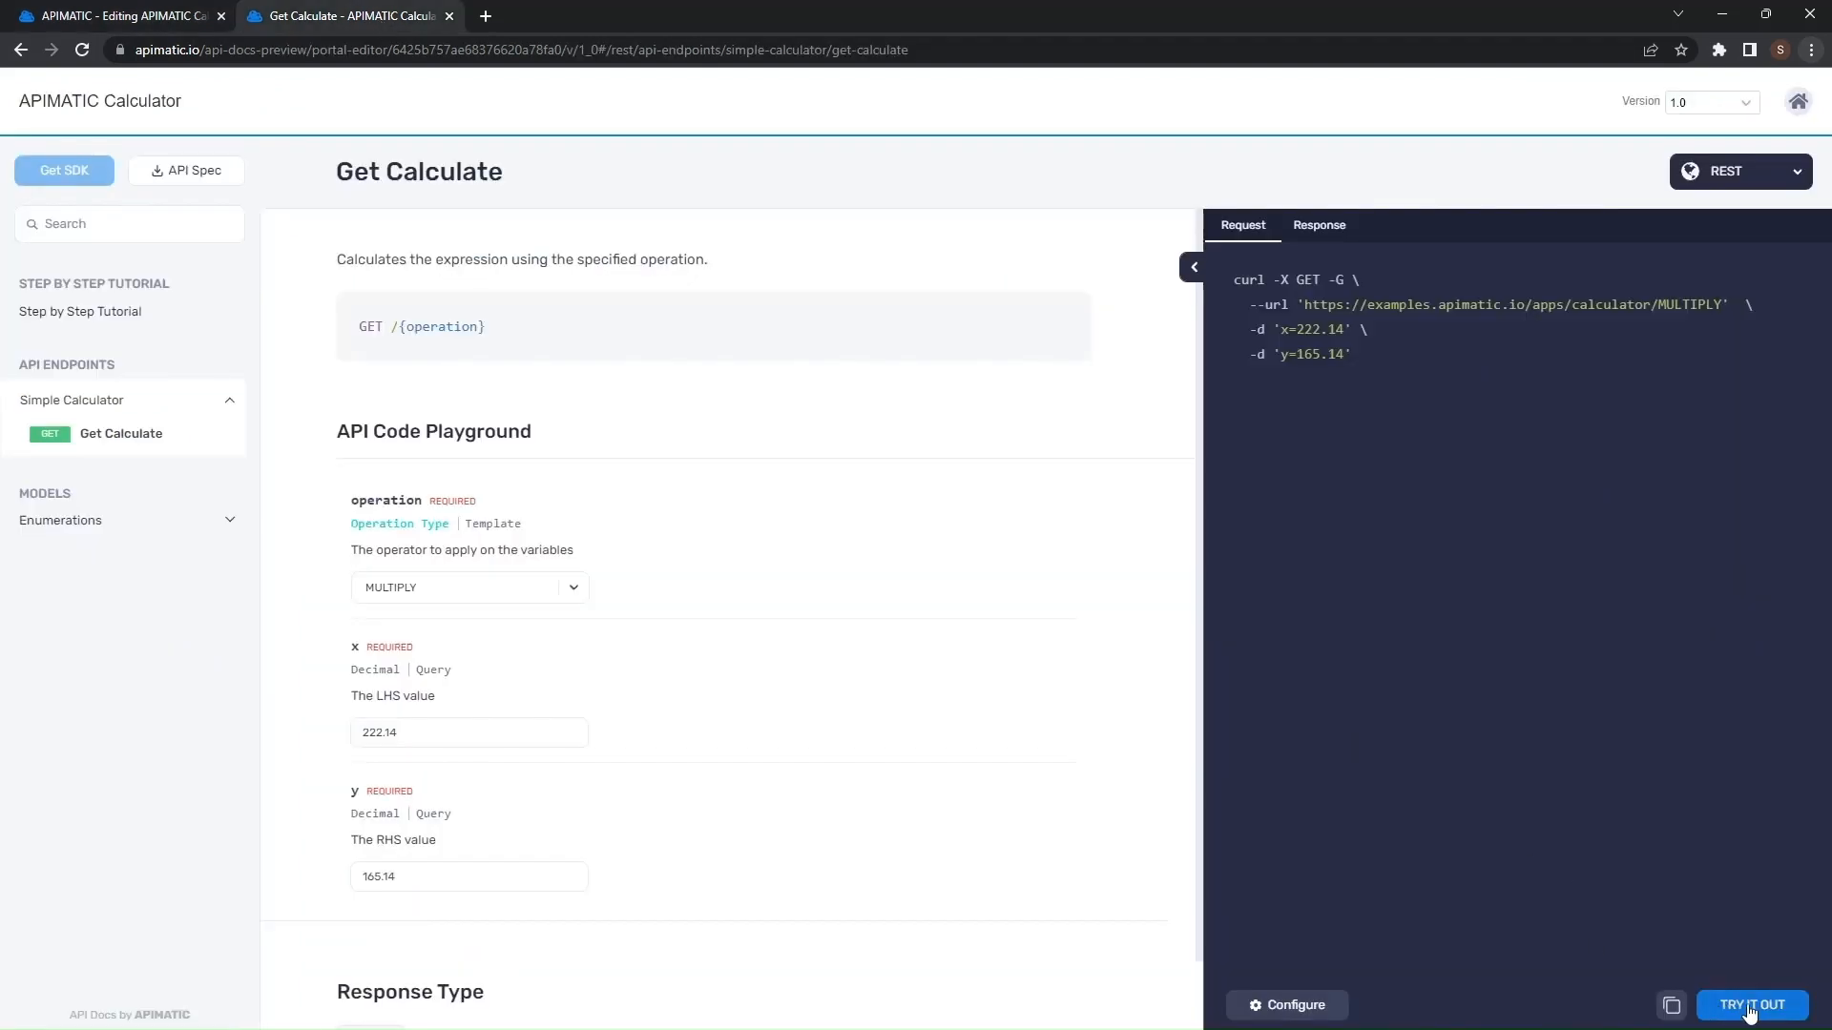
click(185, 7)
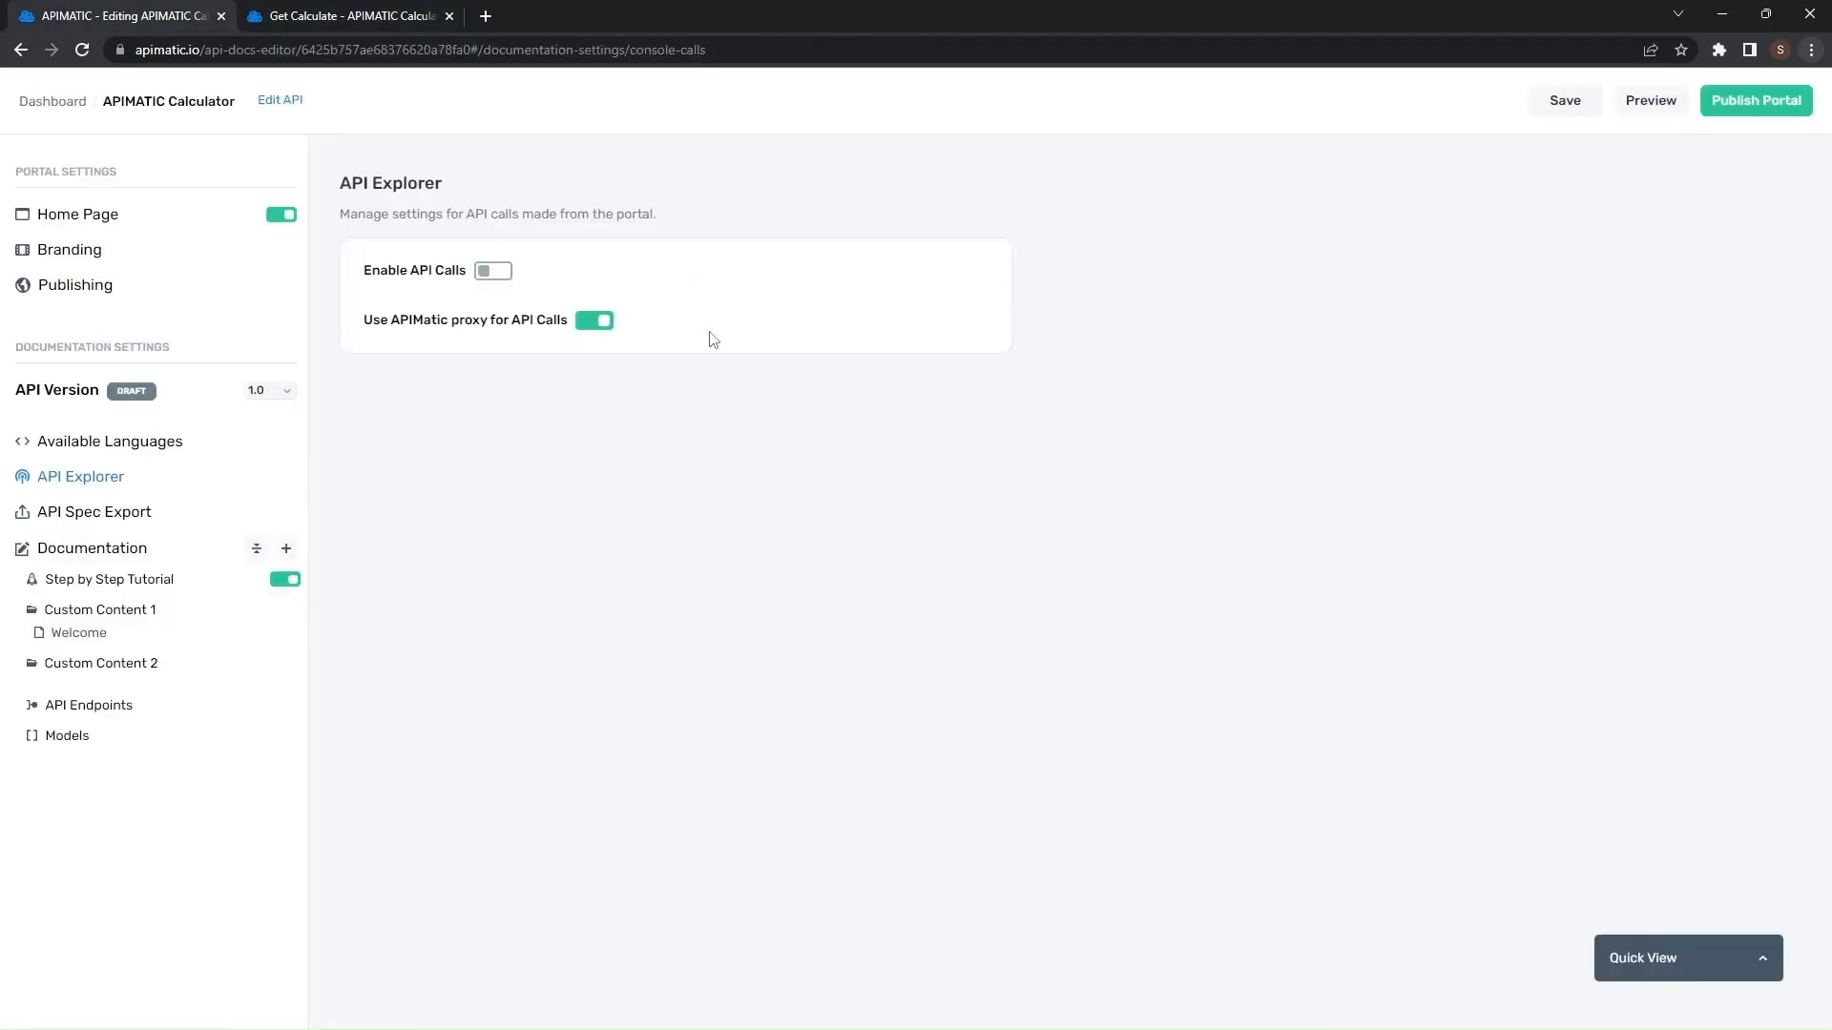
mouse_move(458, 328)
mouse_move(607, 328)
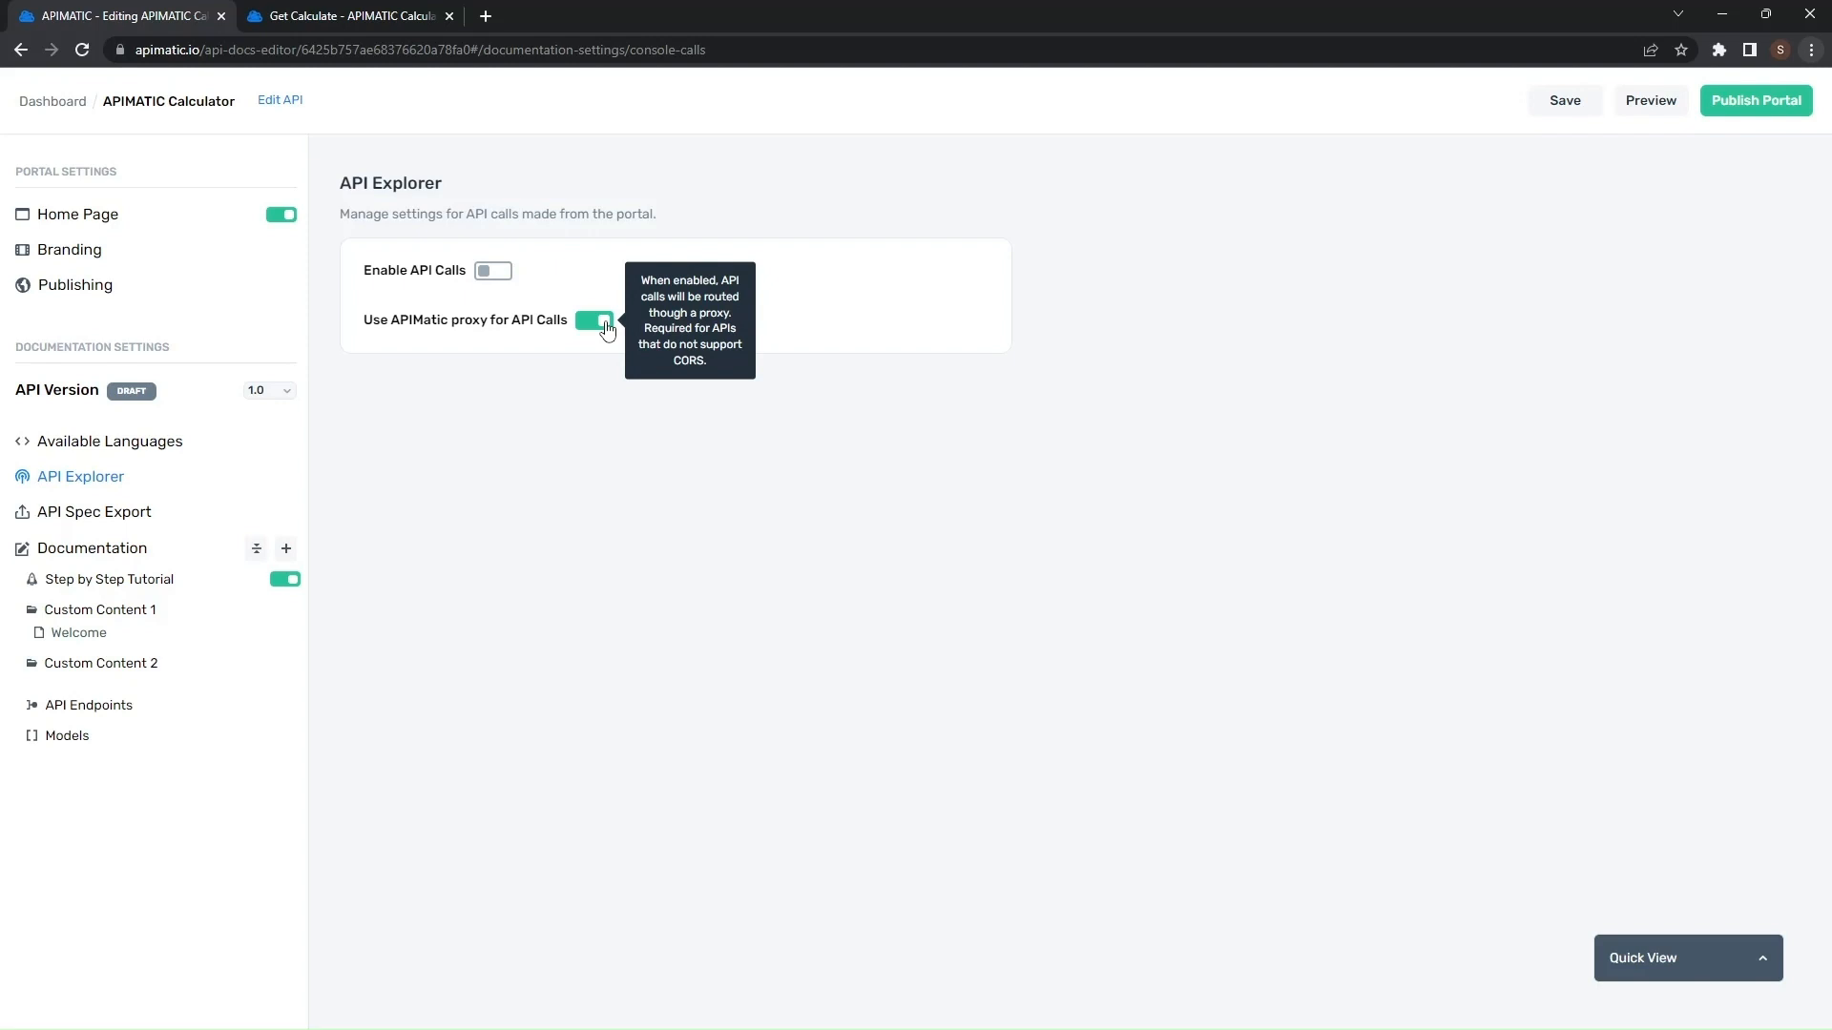
click(1564, 113)
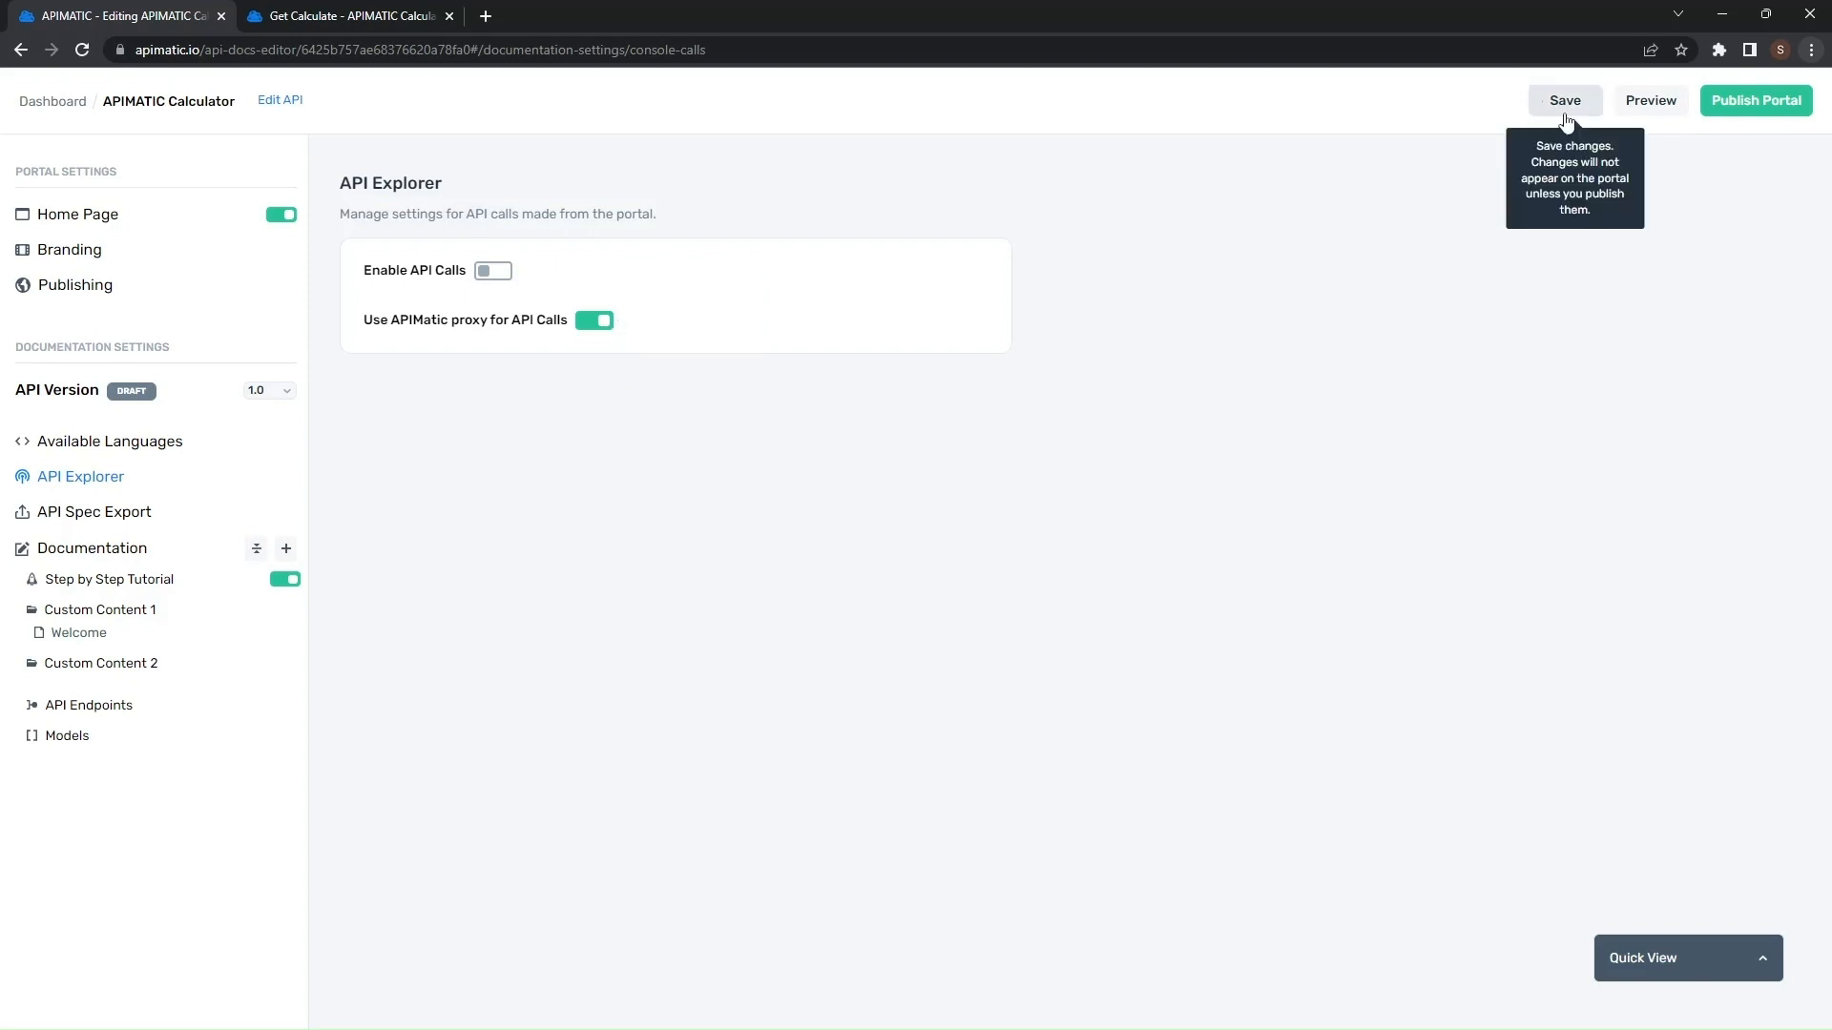
click(1651, 100)
- Open the REST Get Calculate endpoint in the refreshed preview
click(677, 16)
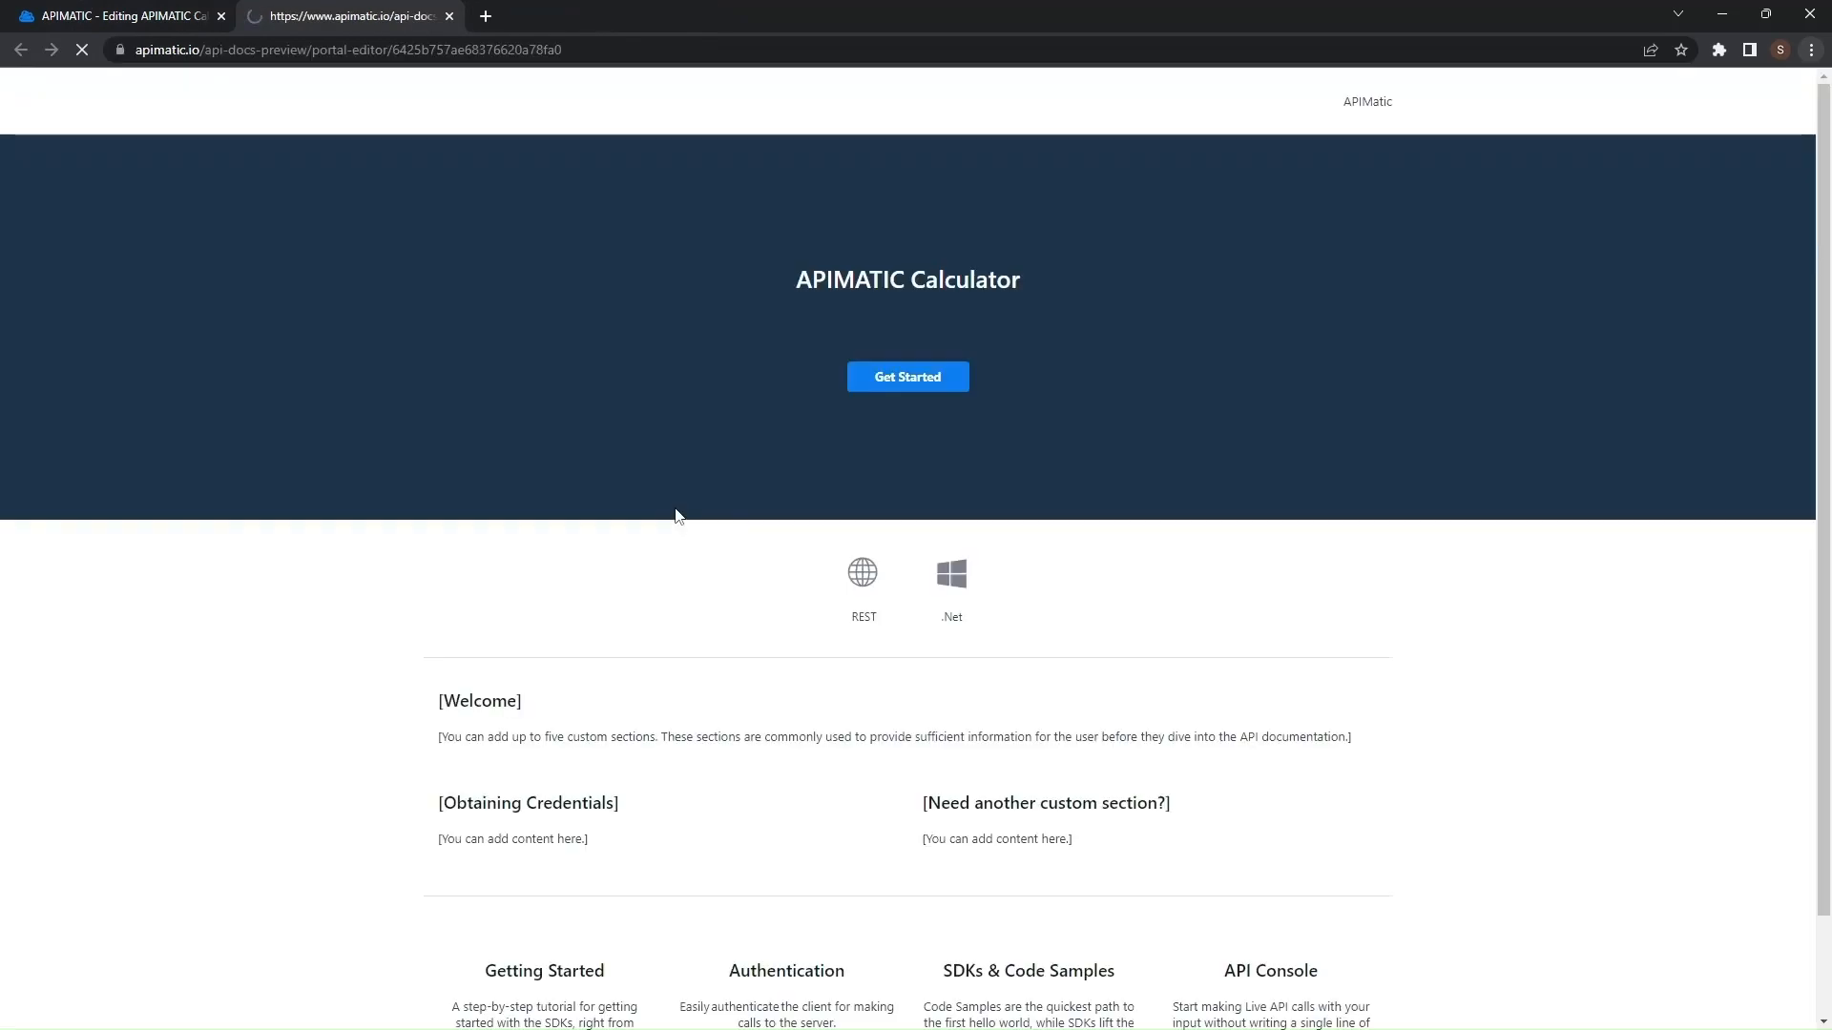
click(842, 570)
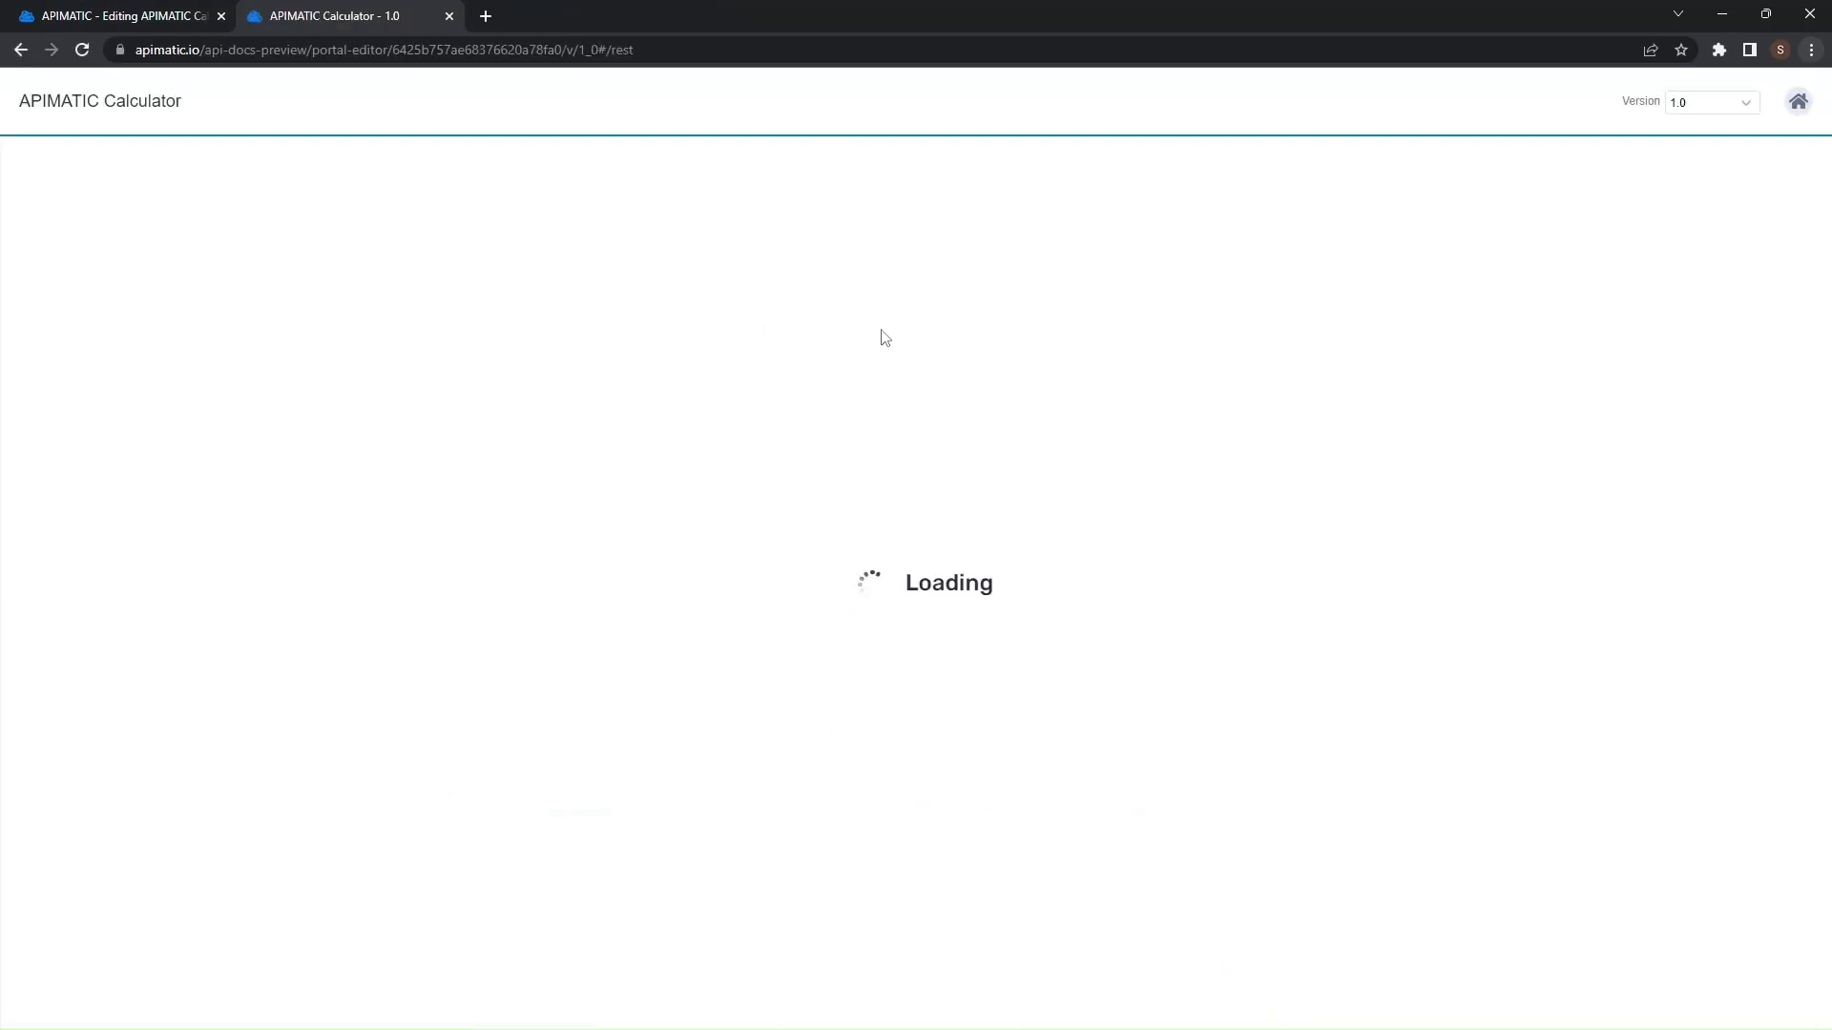
click(183, 391)
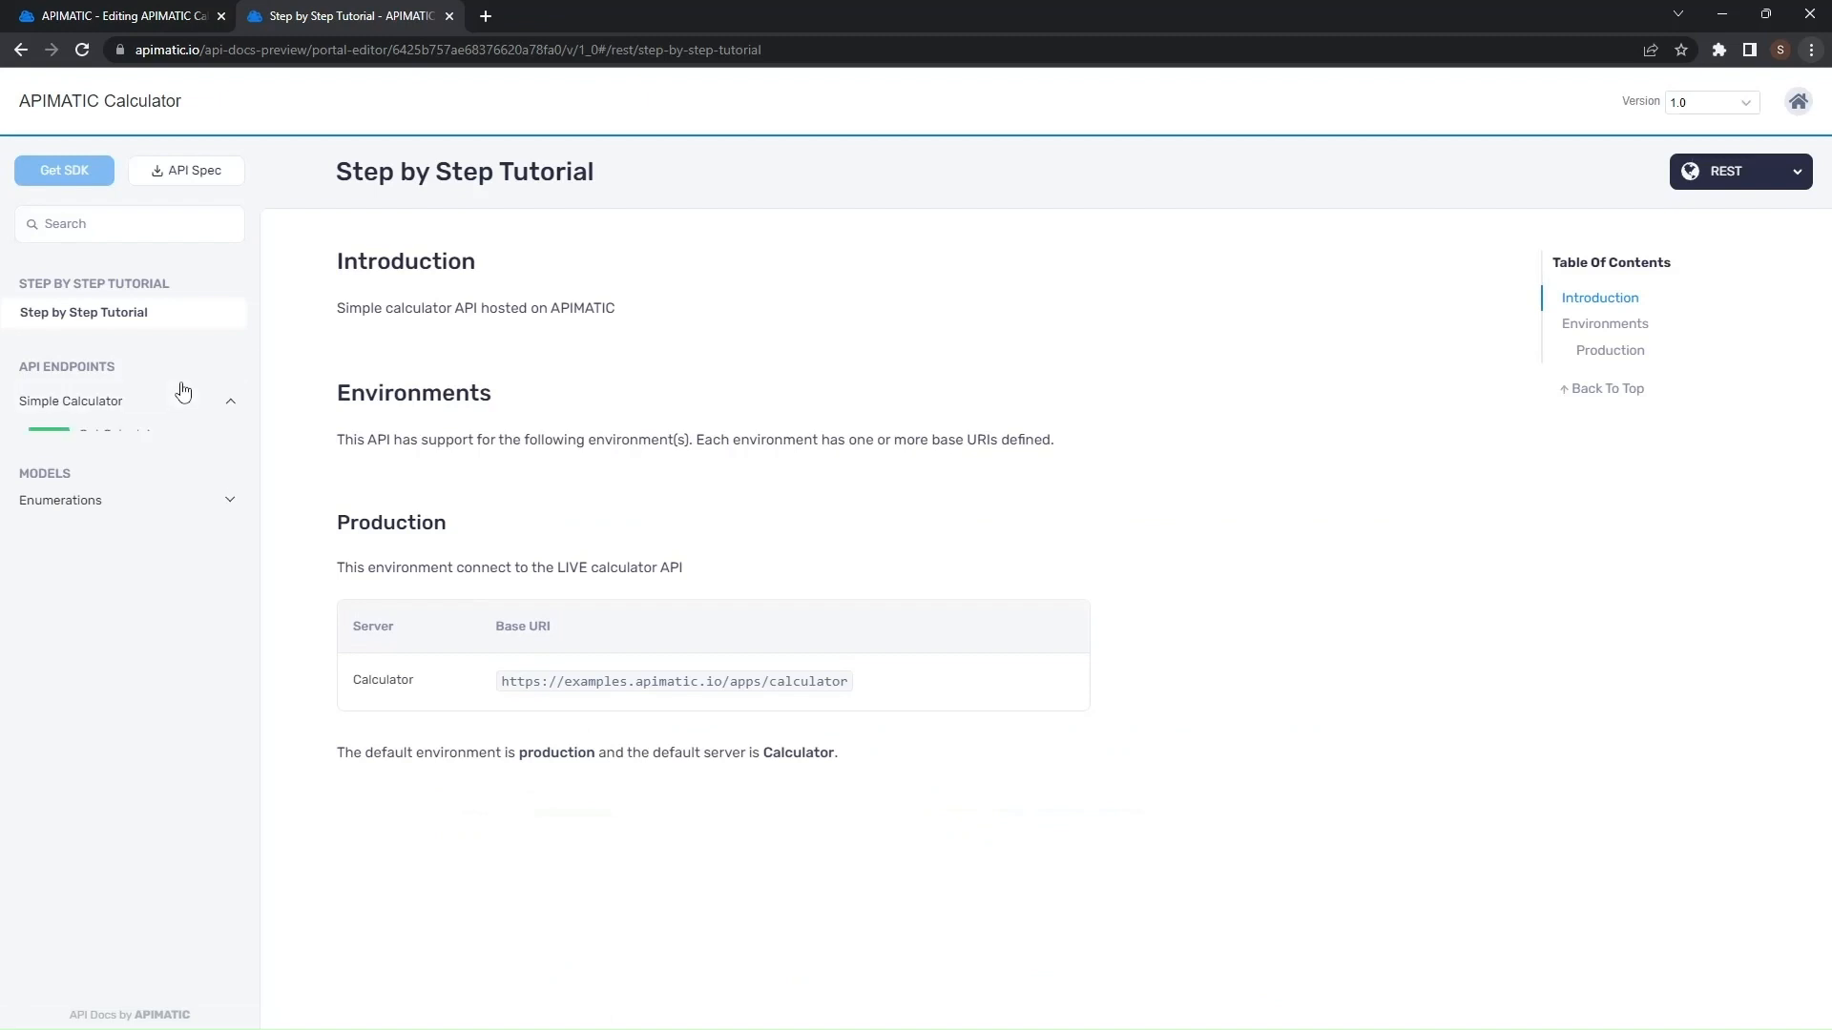
click(141, 435)
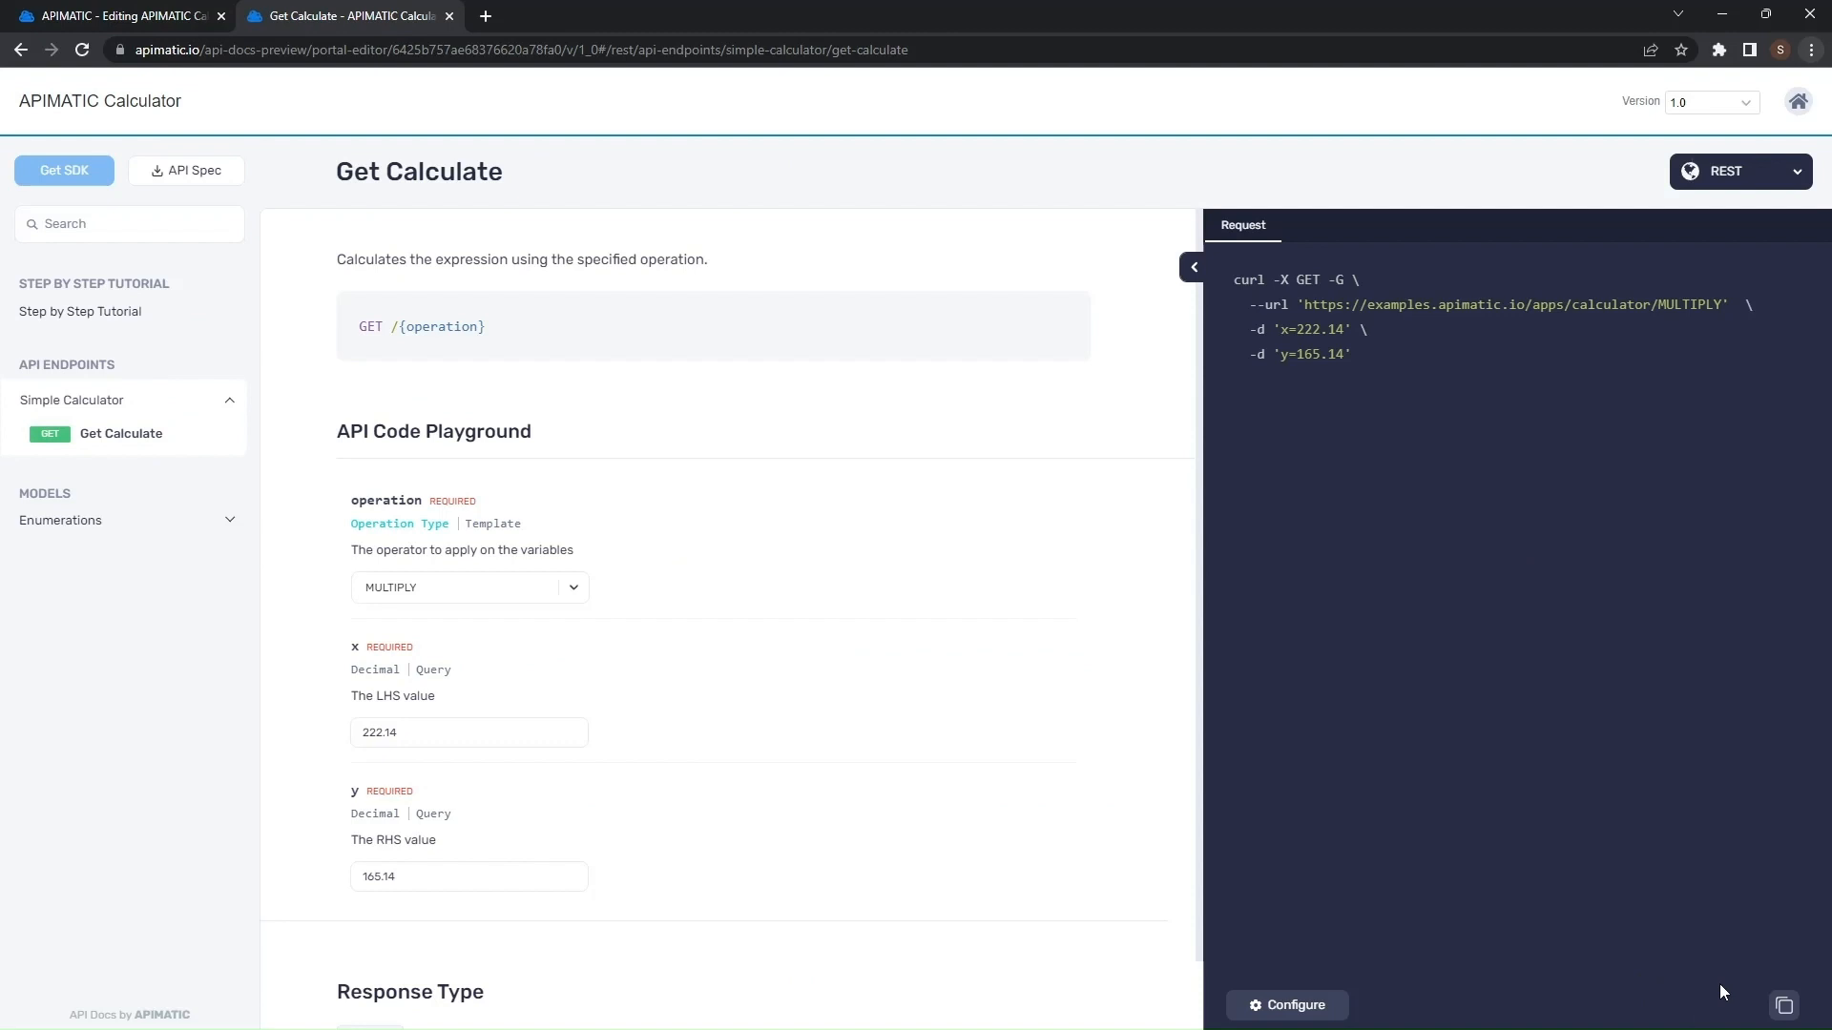
- Toggle the WSDL export format off and back on in the API Spec Export settings
click(119, 15)
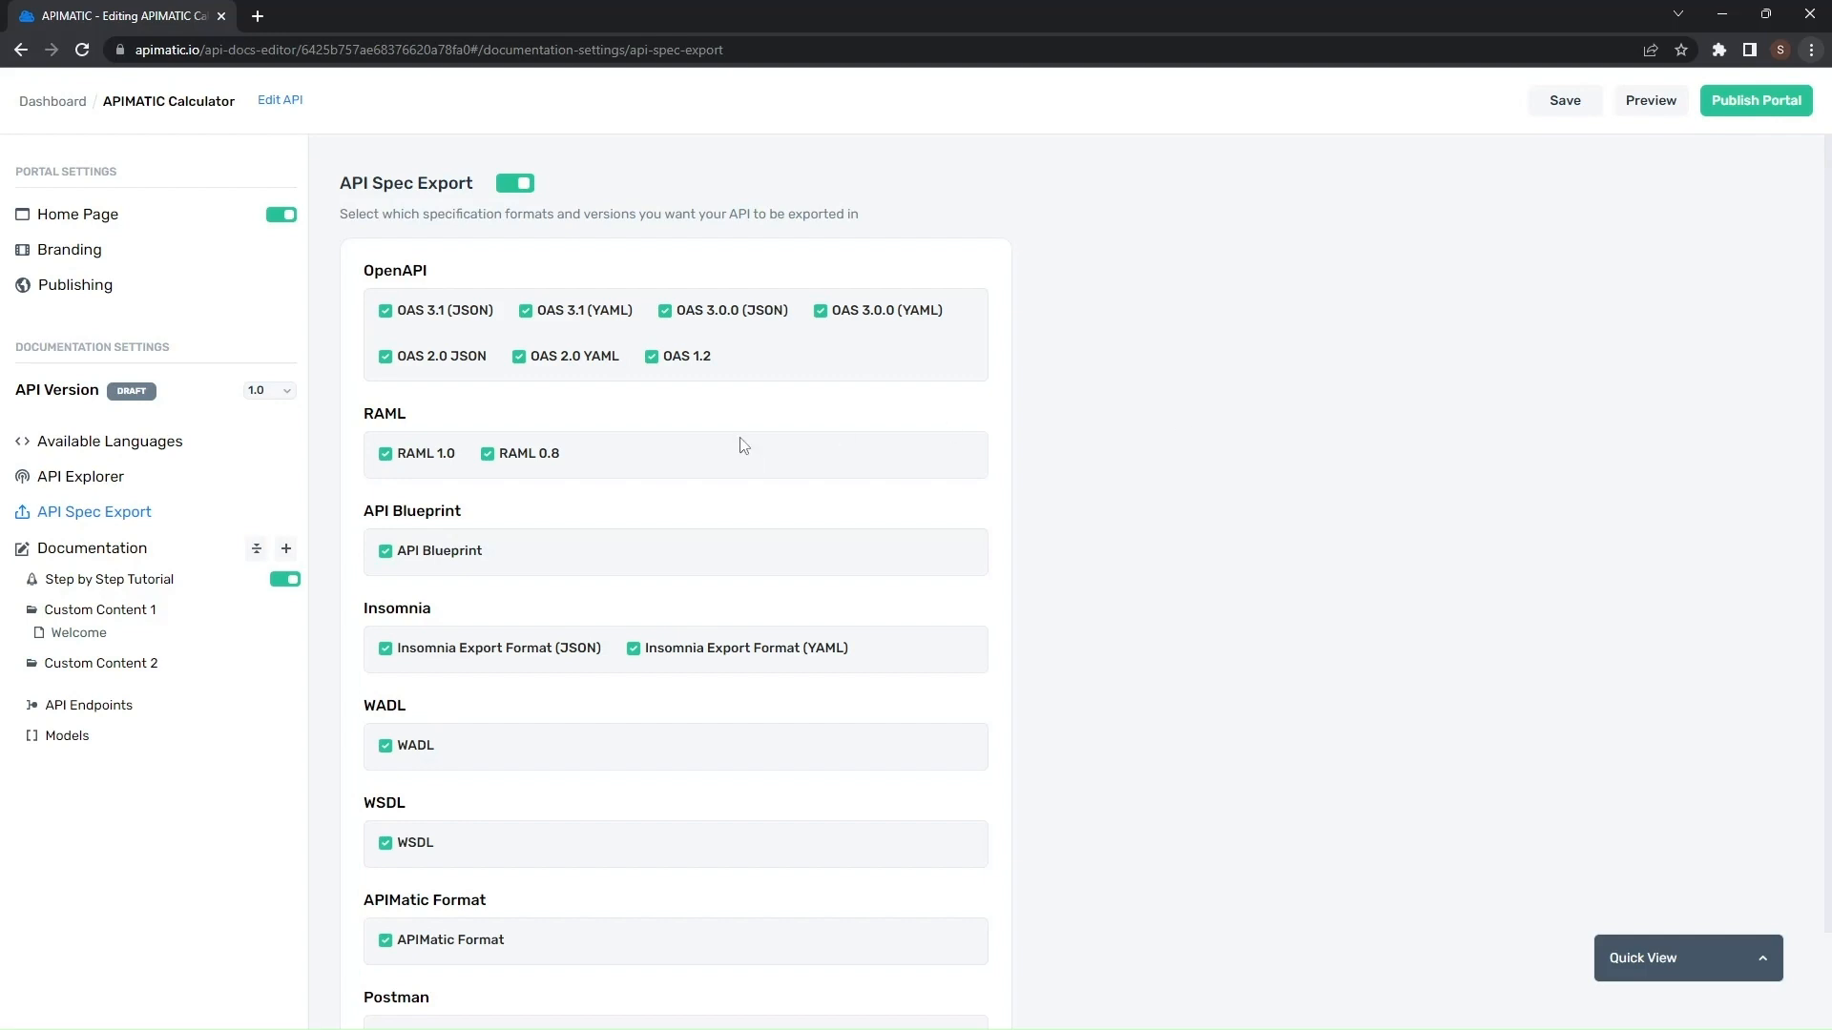
scroll(714, 689, down, 2)
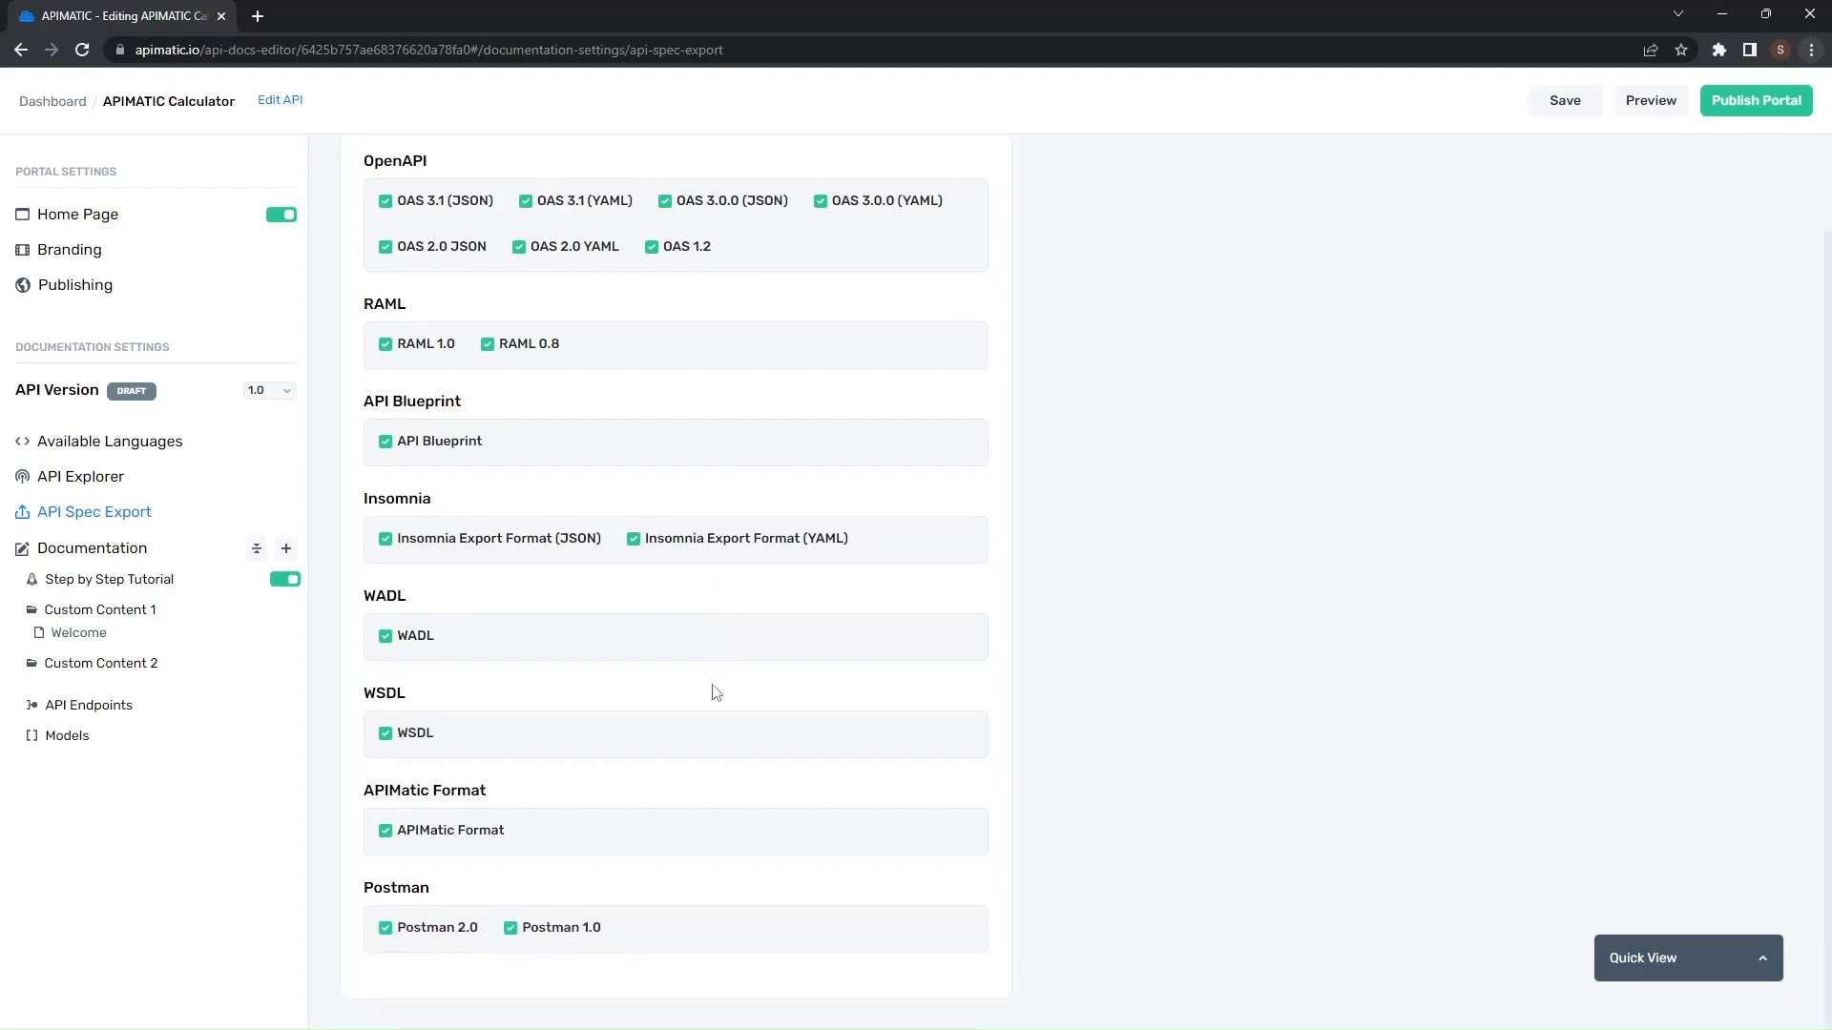
click(410, 741)
click(412, 743)
scroll(601, 723, up, 1)
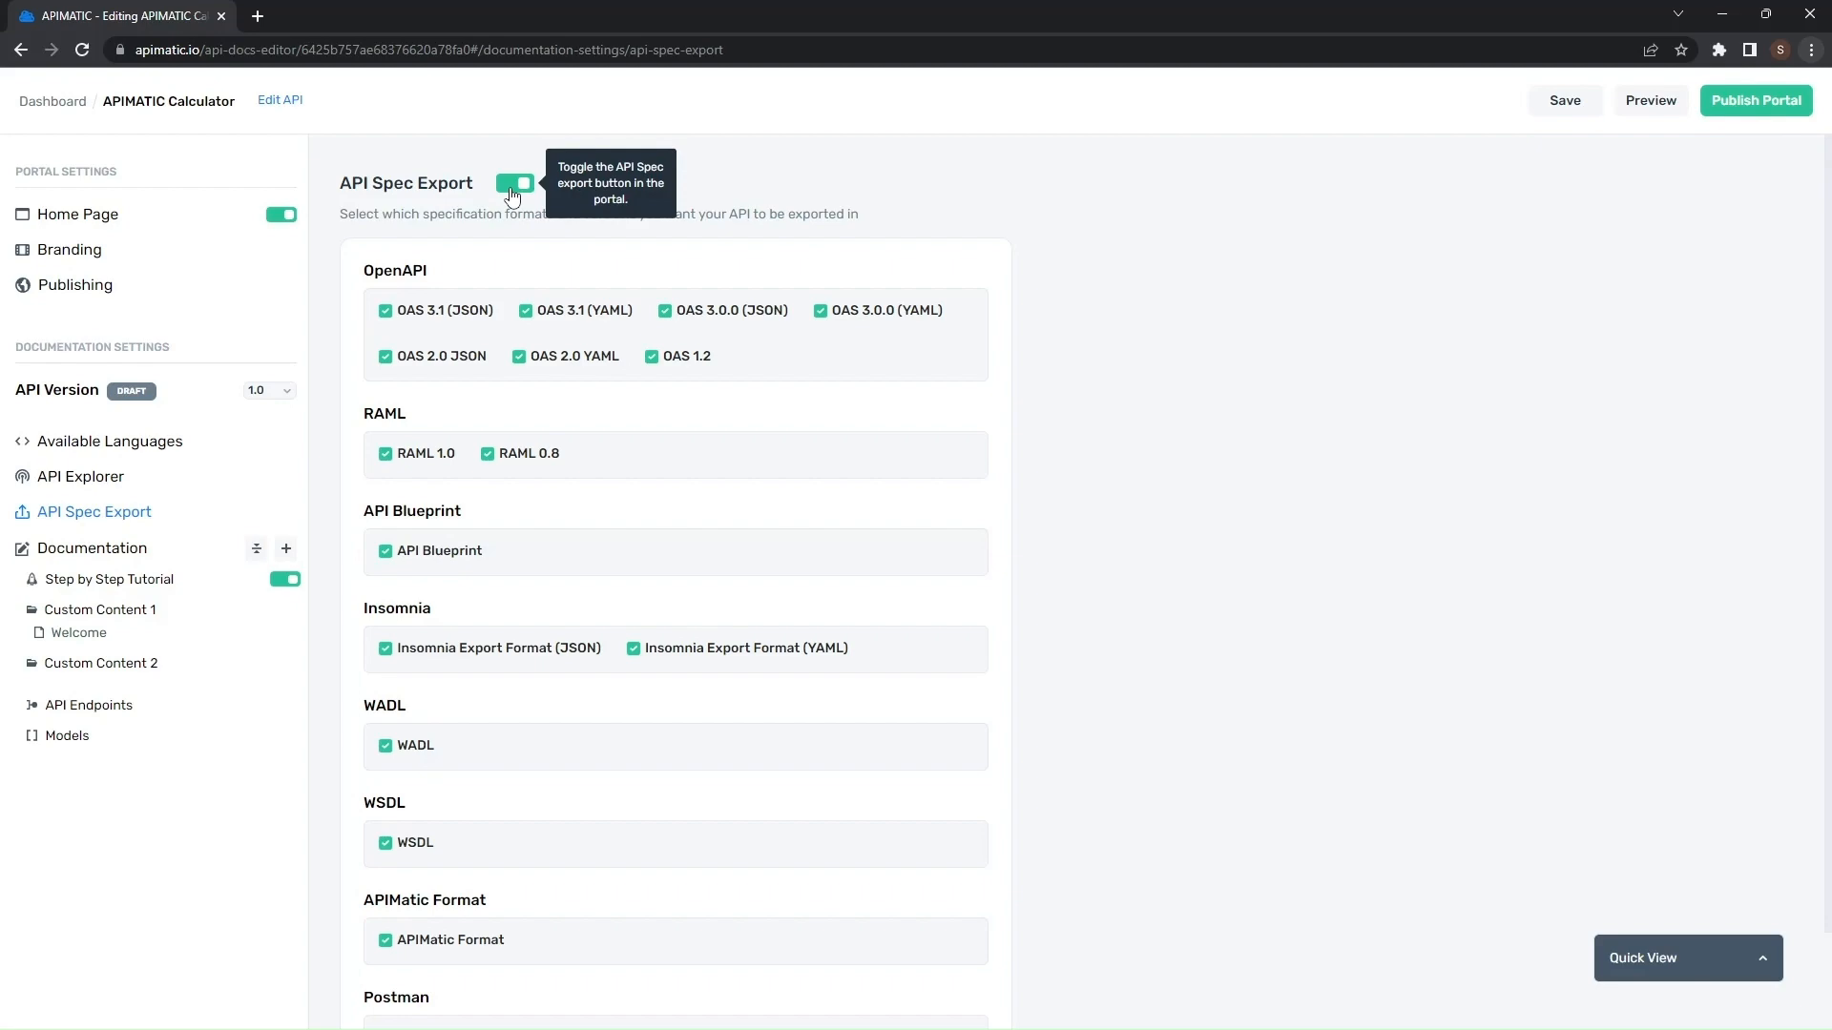
- Preview the portal's REST documentation and open the API Spec download options
click(1646, 102)
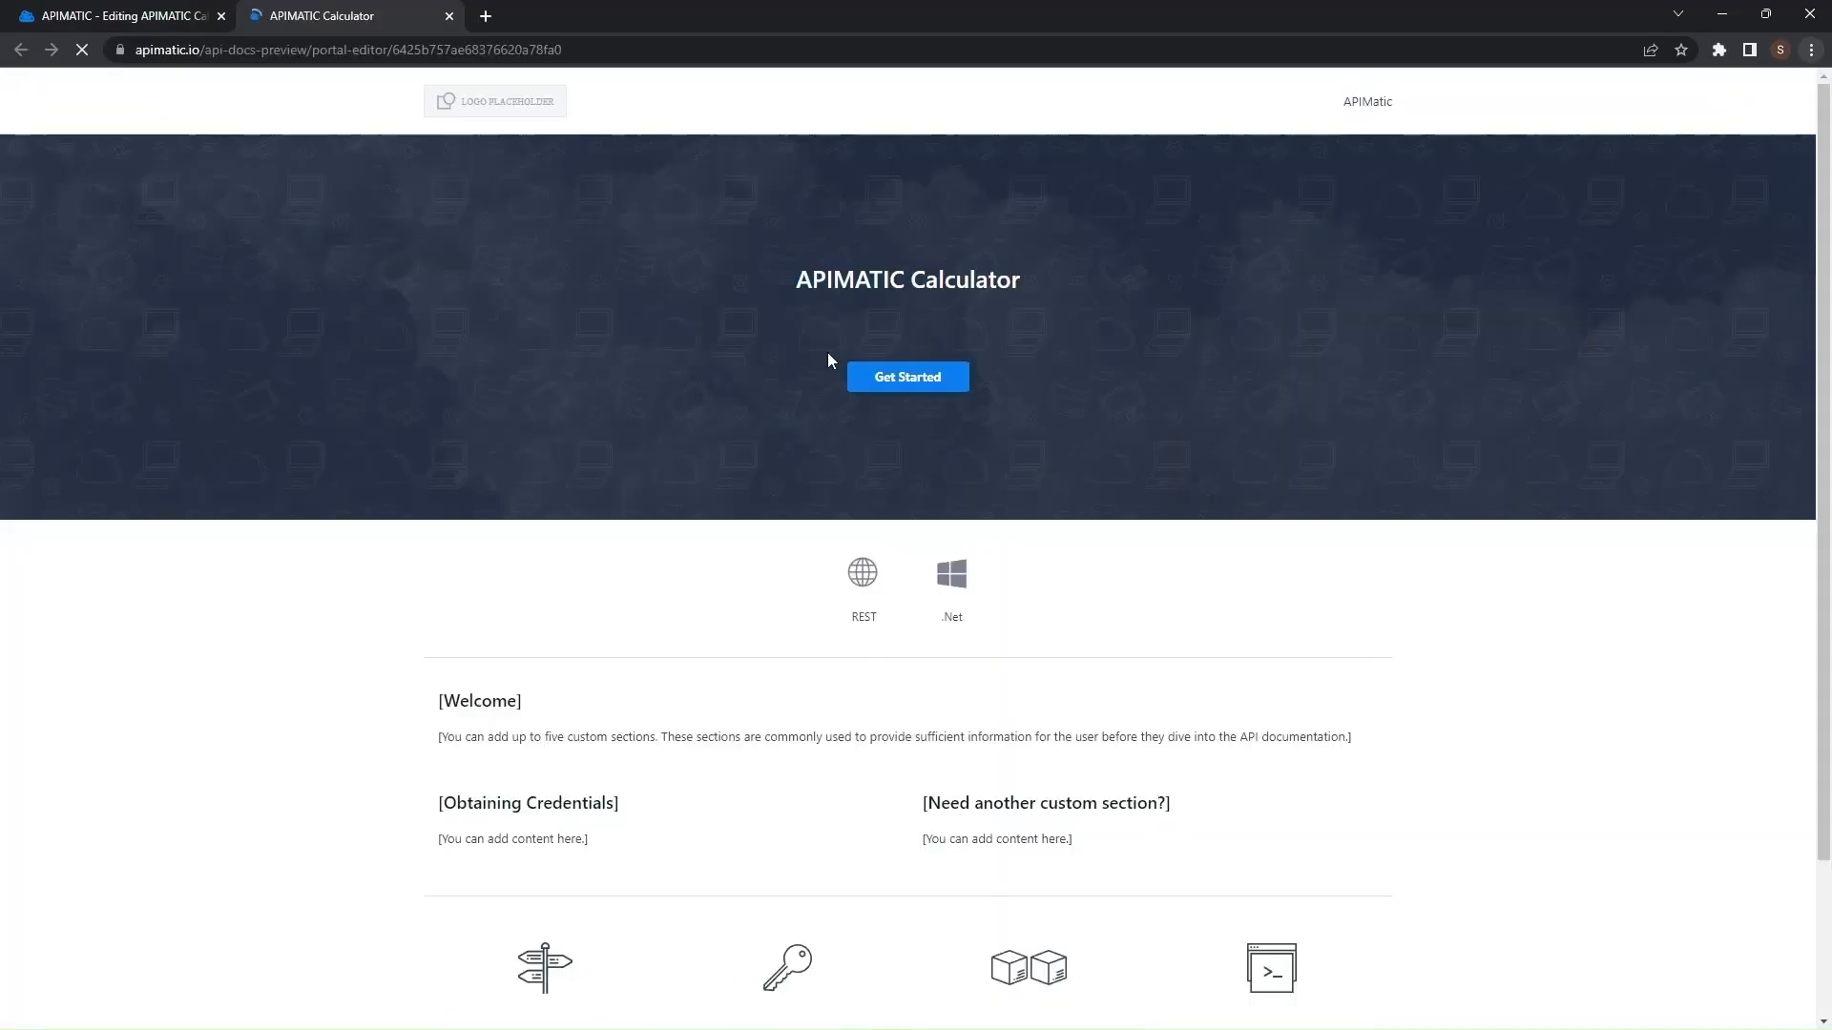
click(859, 565)
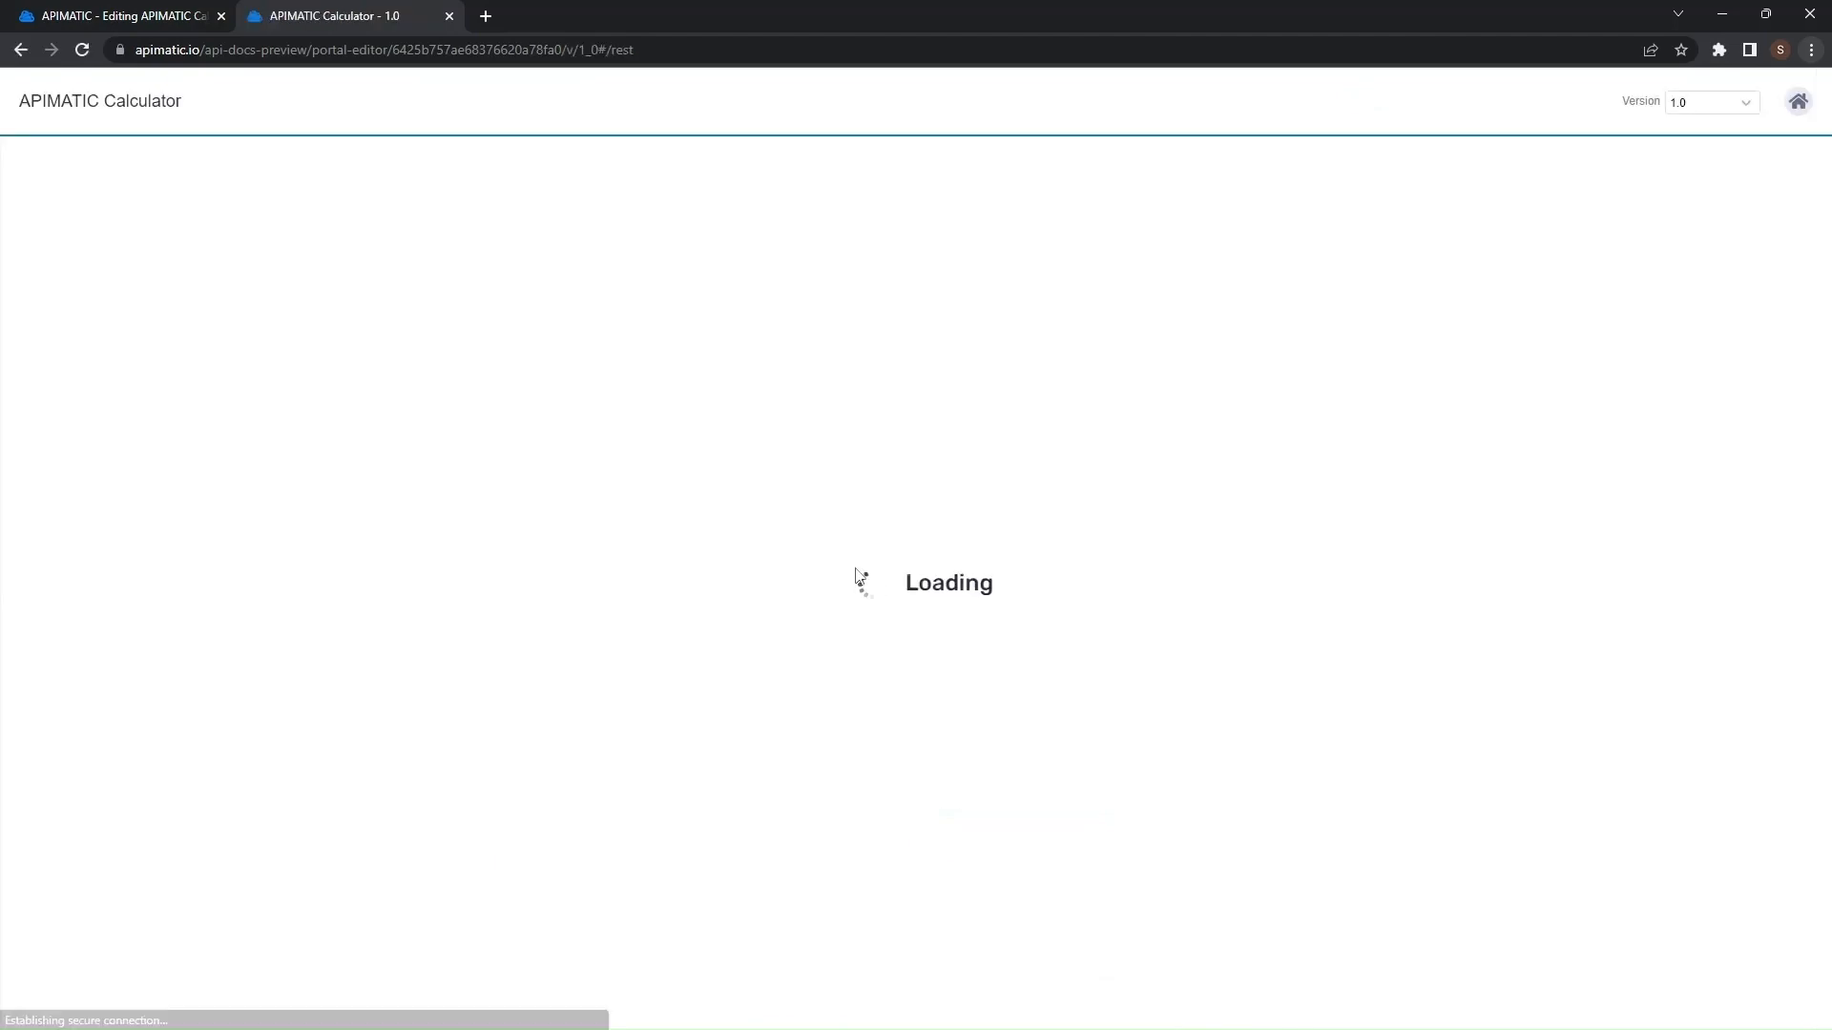
click(205, 170)
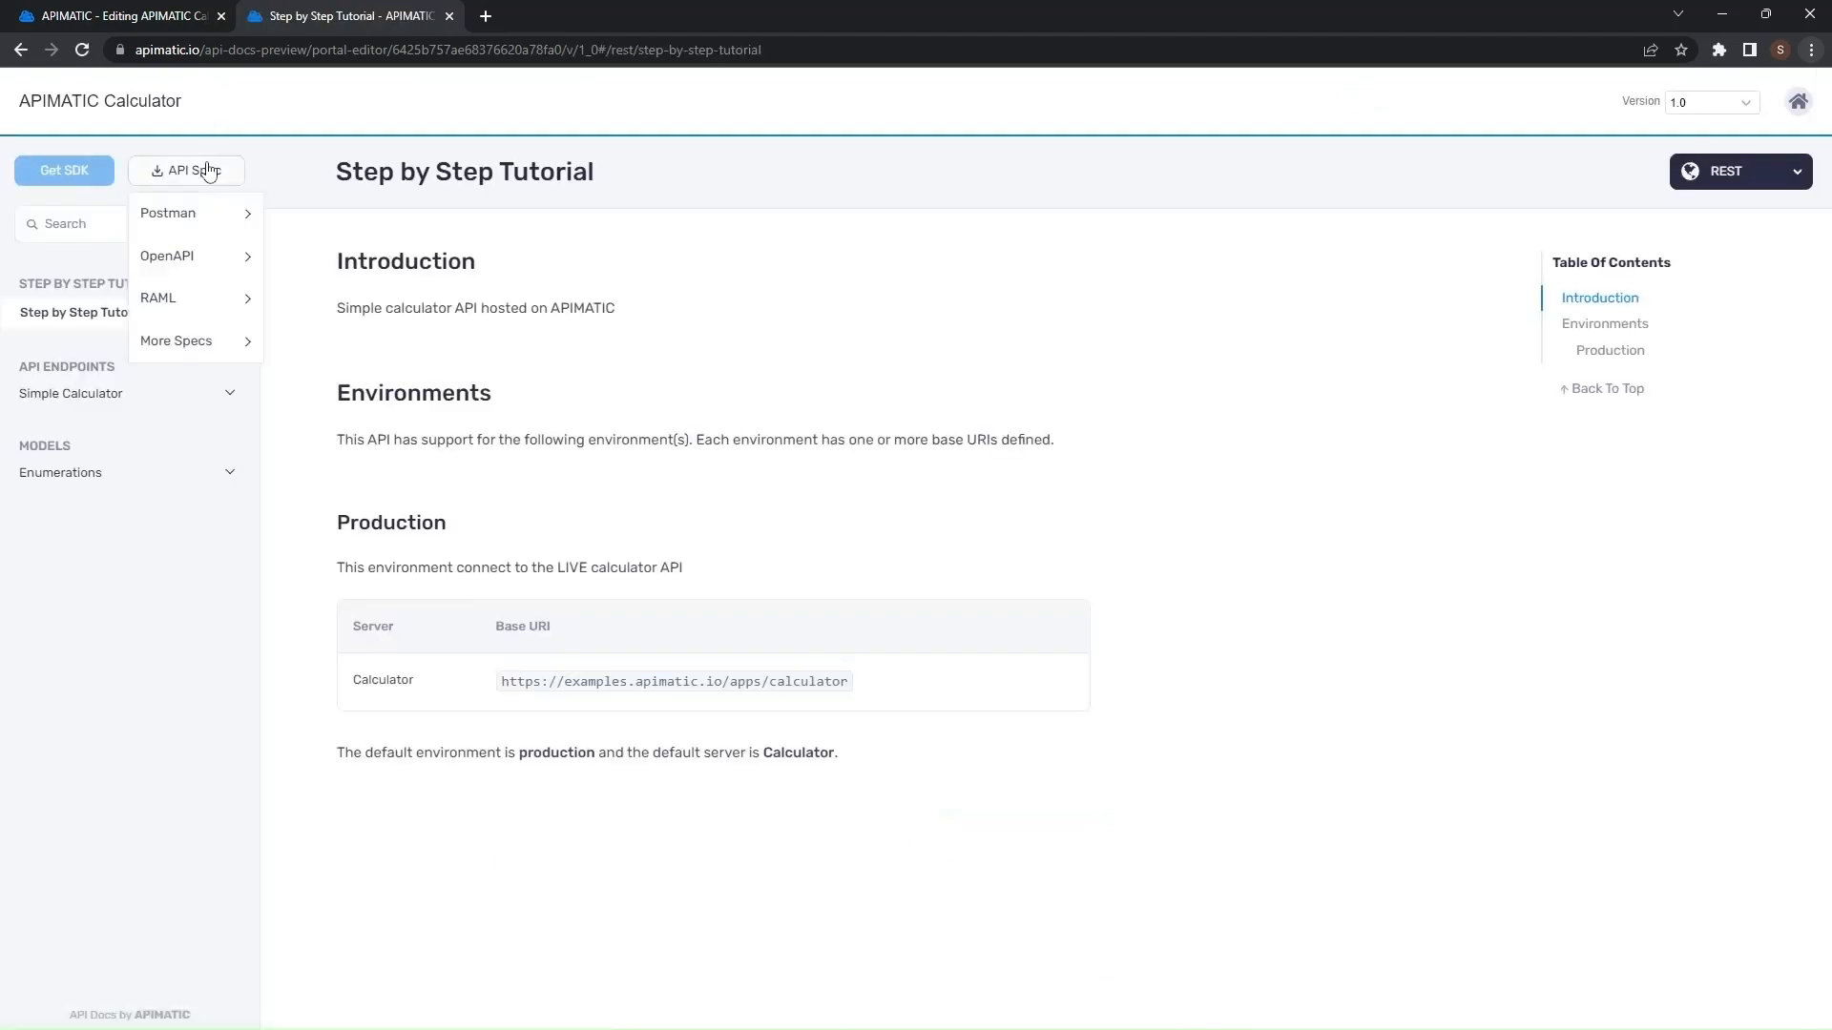
mouse_move(184, 226)
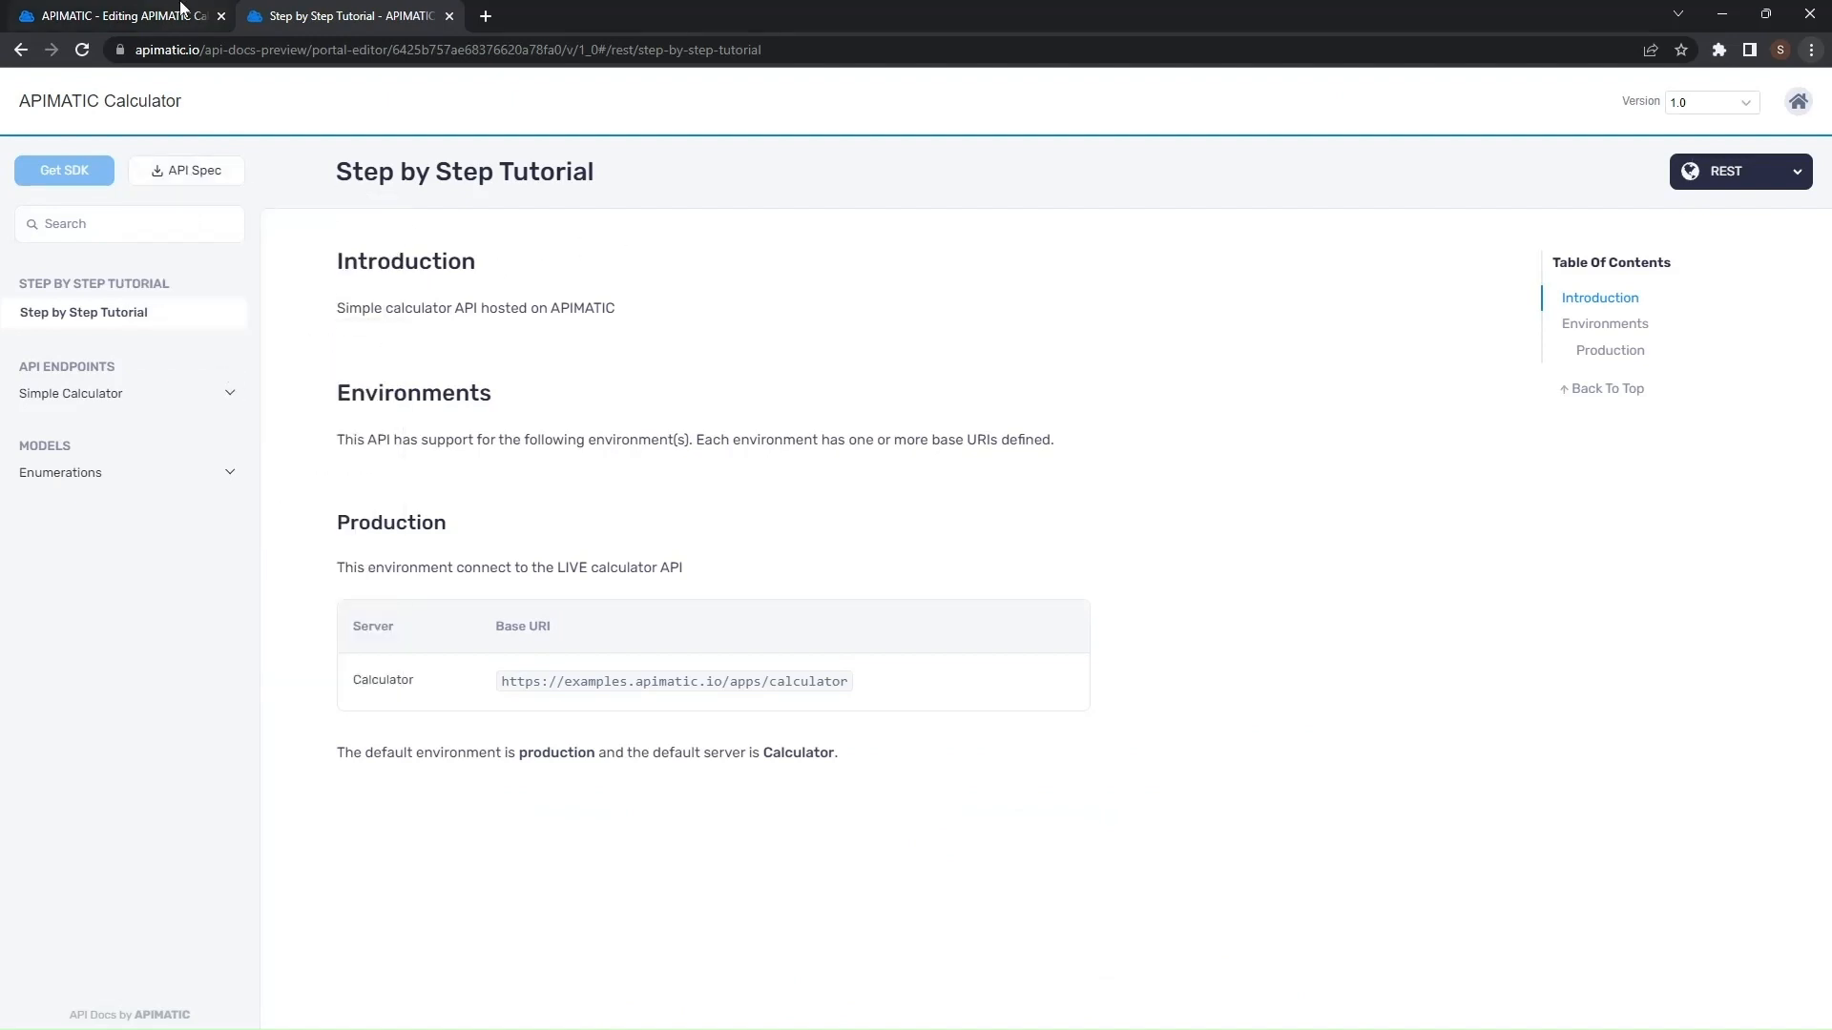
- Disable API Spec Export, save the settings and open the preview
click(143, 16)
click(520, 187)
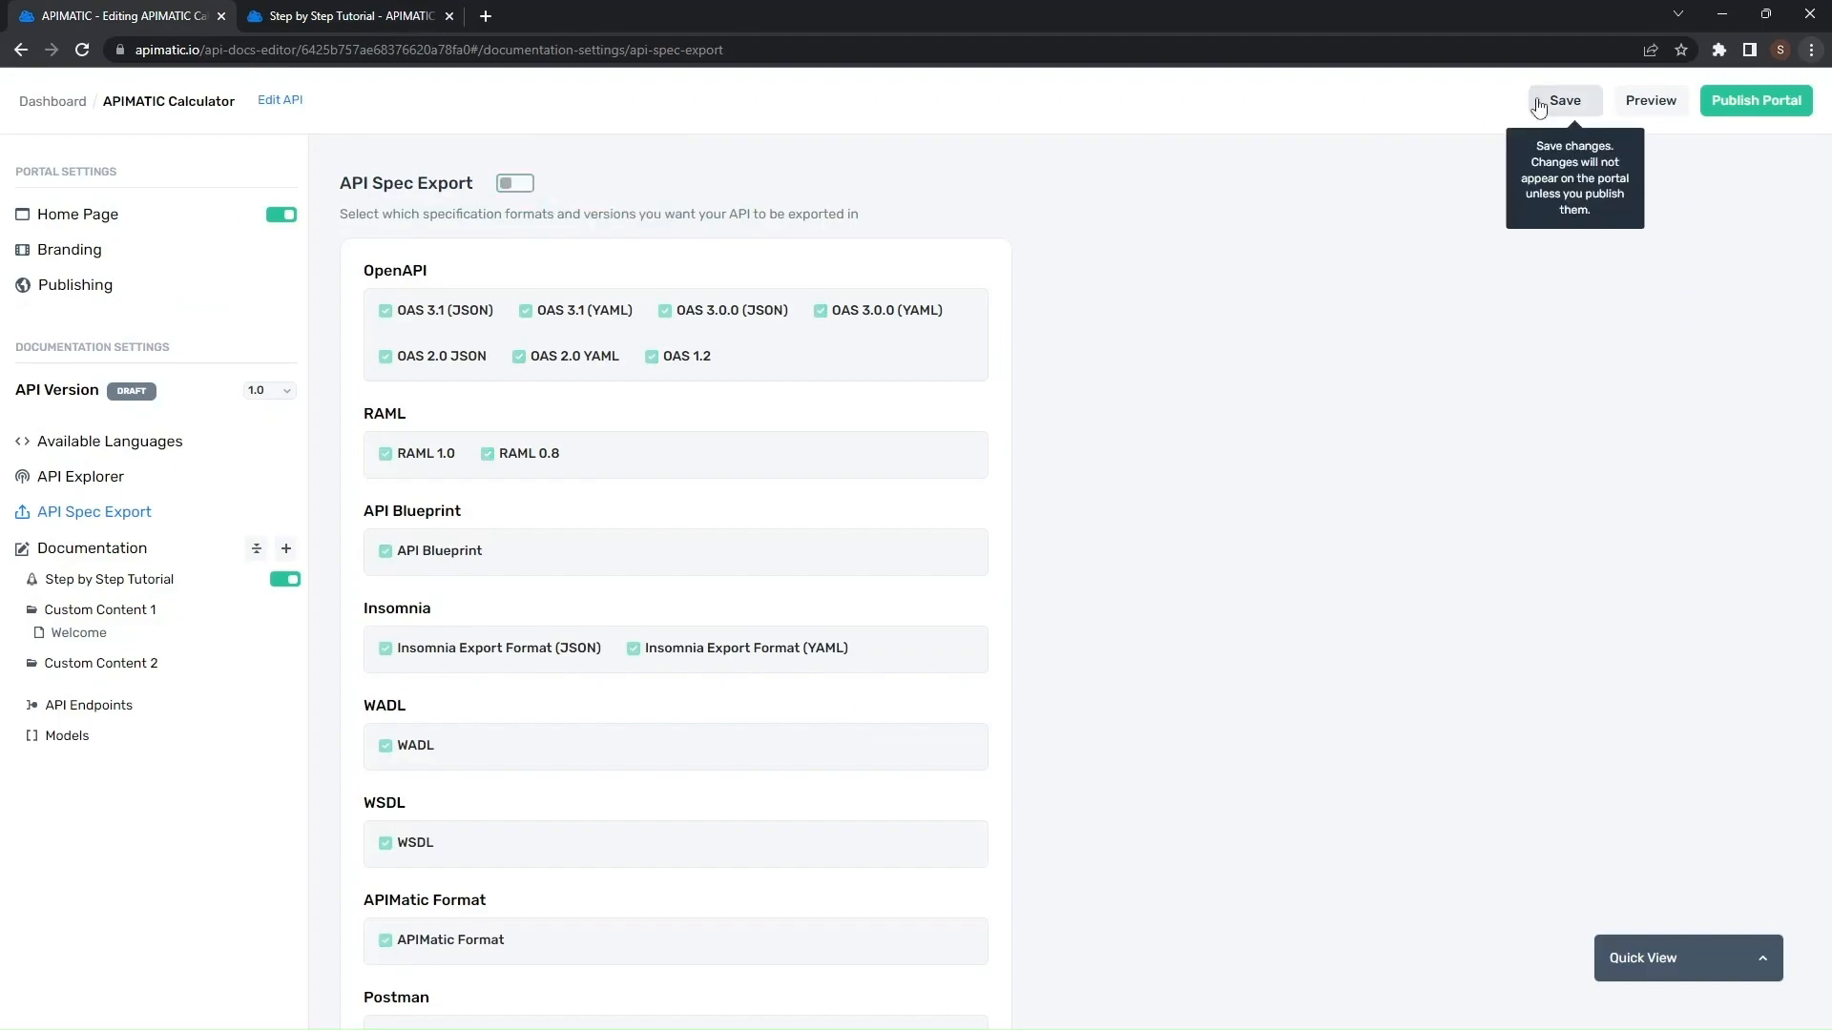
click(1550, 103)
click(1609, 110)
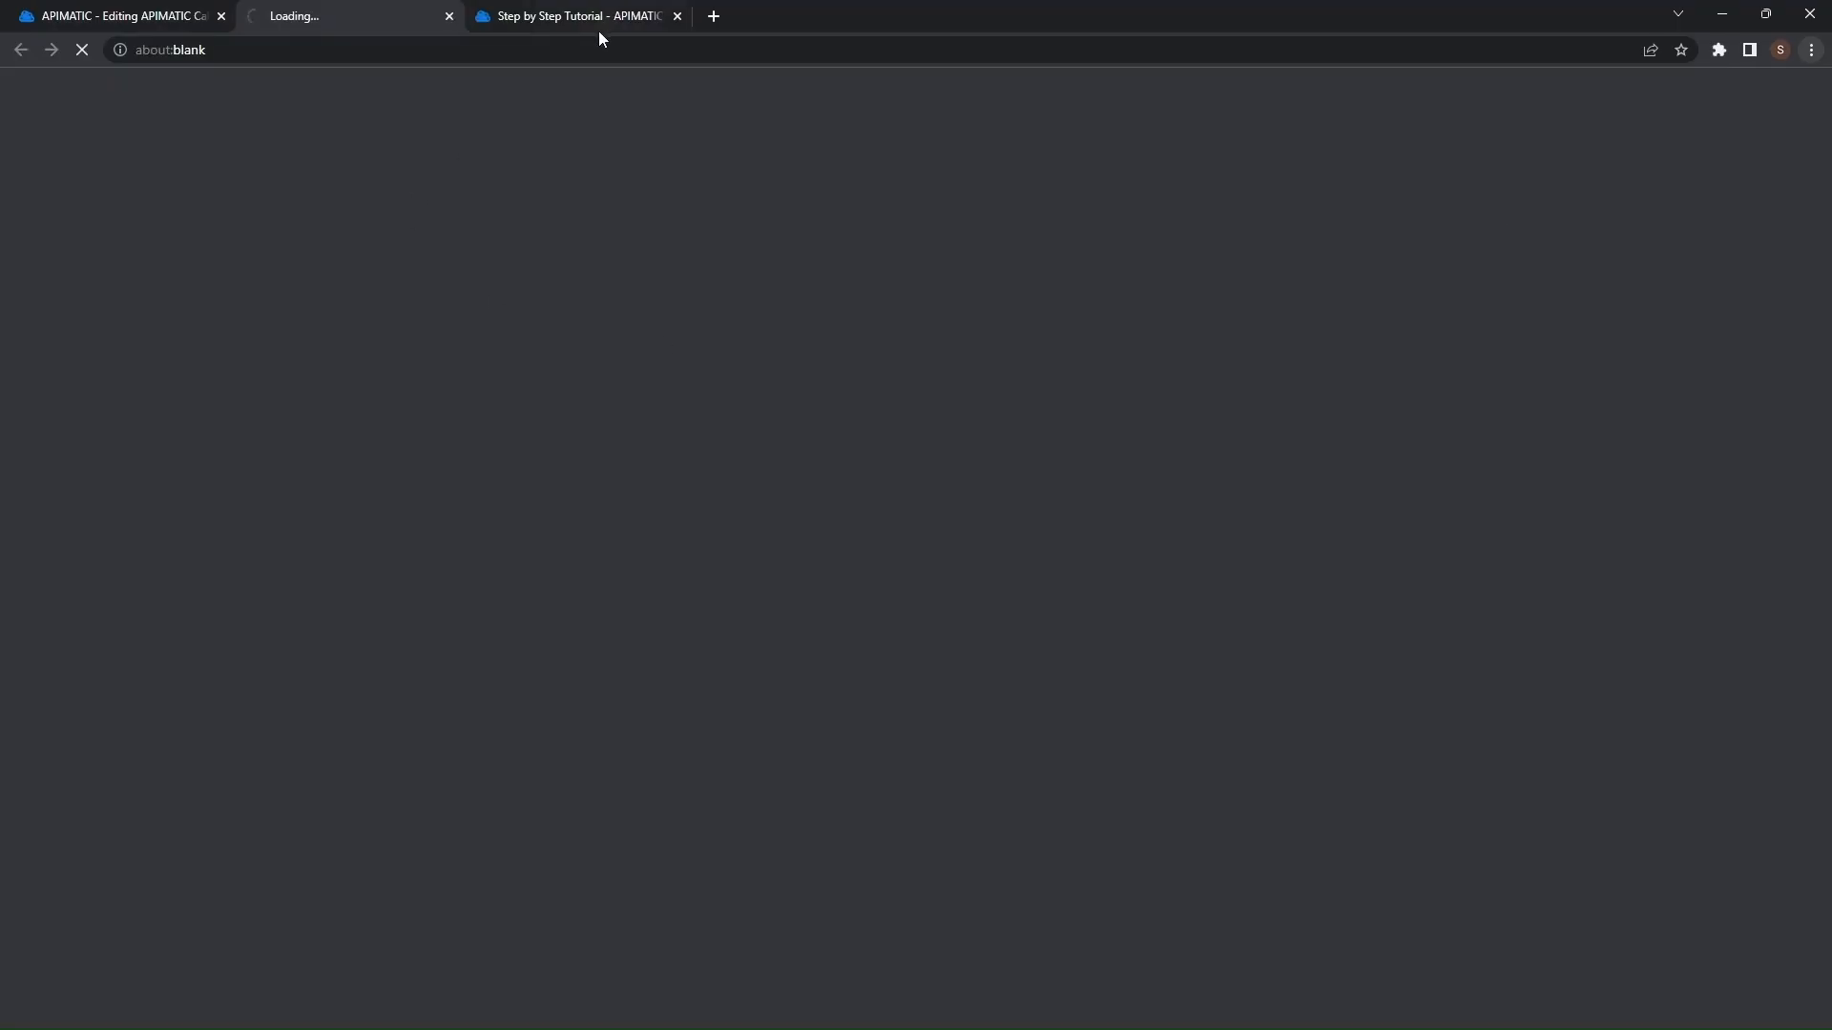
click(678, 16)
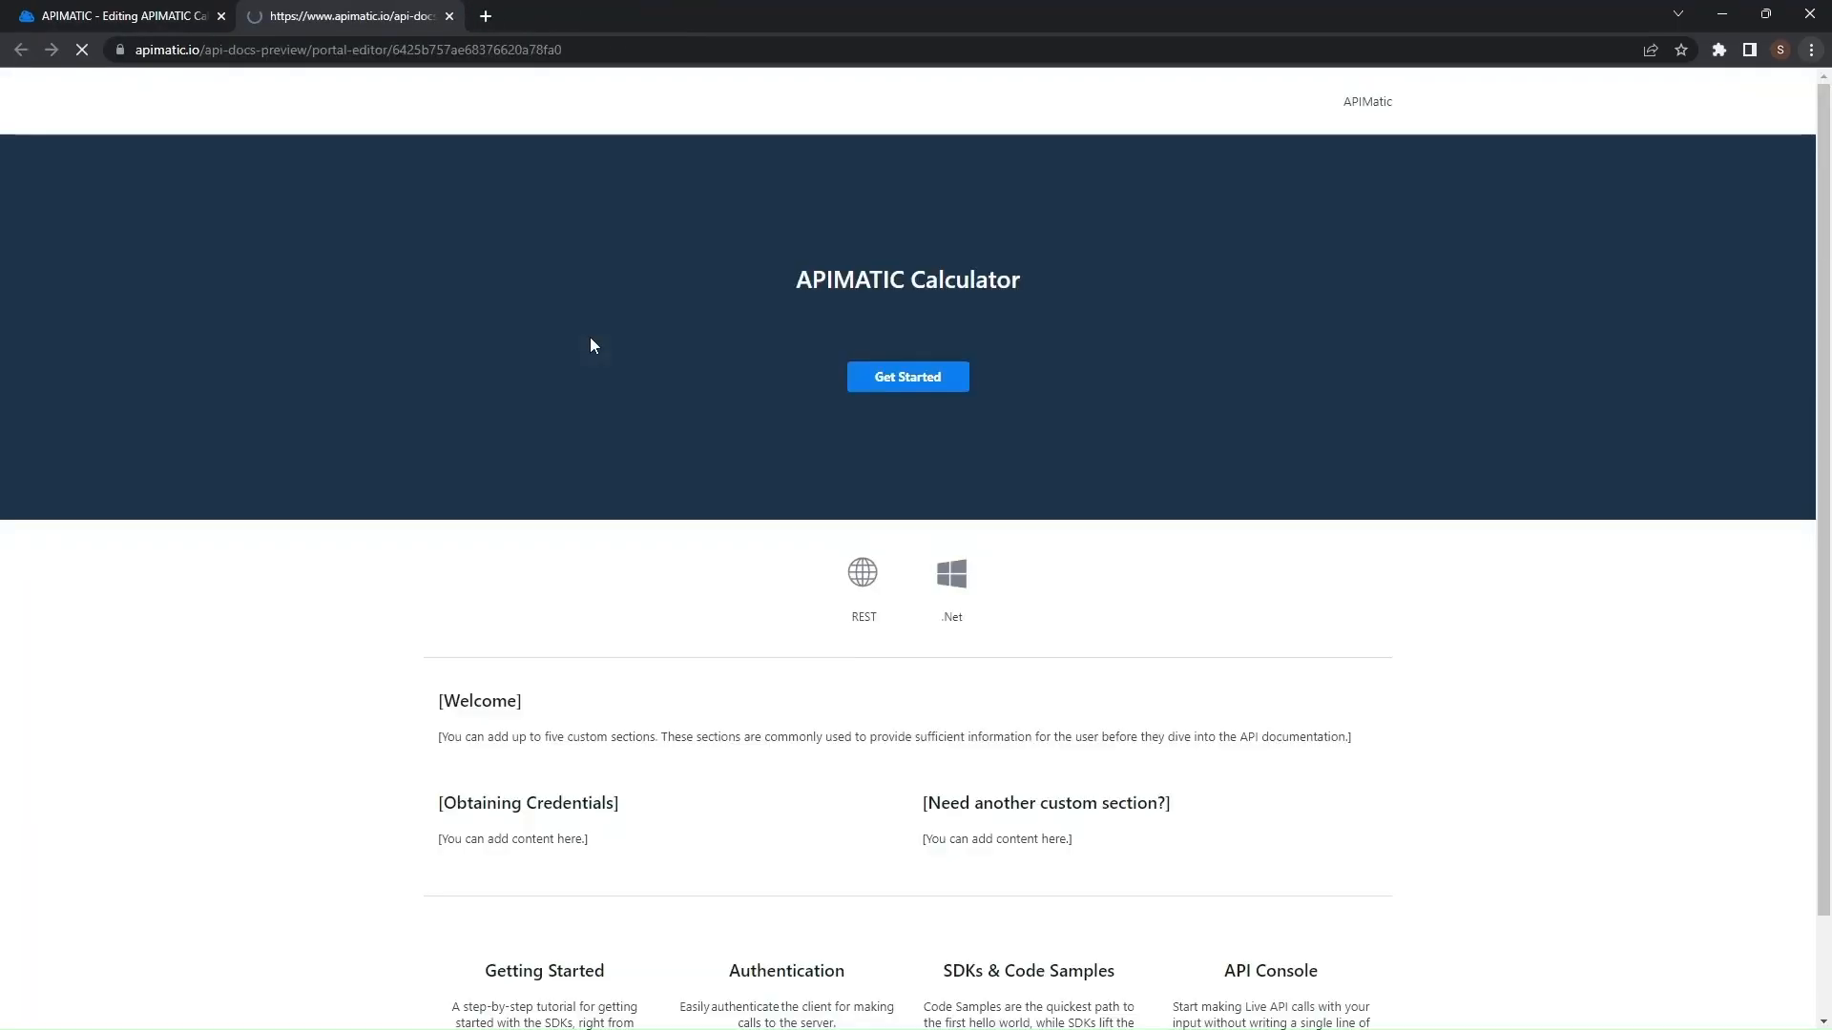
- Browse the generated Getting Started page and the custom content pages in the portal editor
click(886, 601)
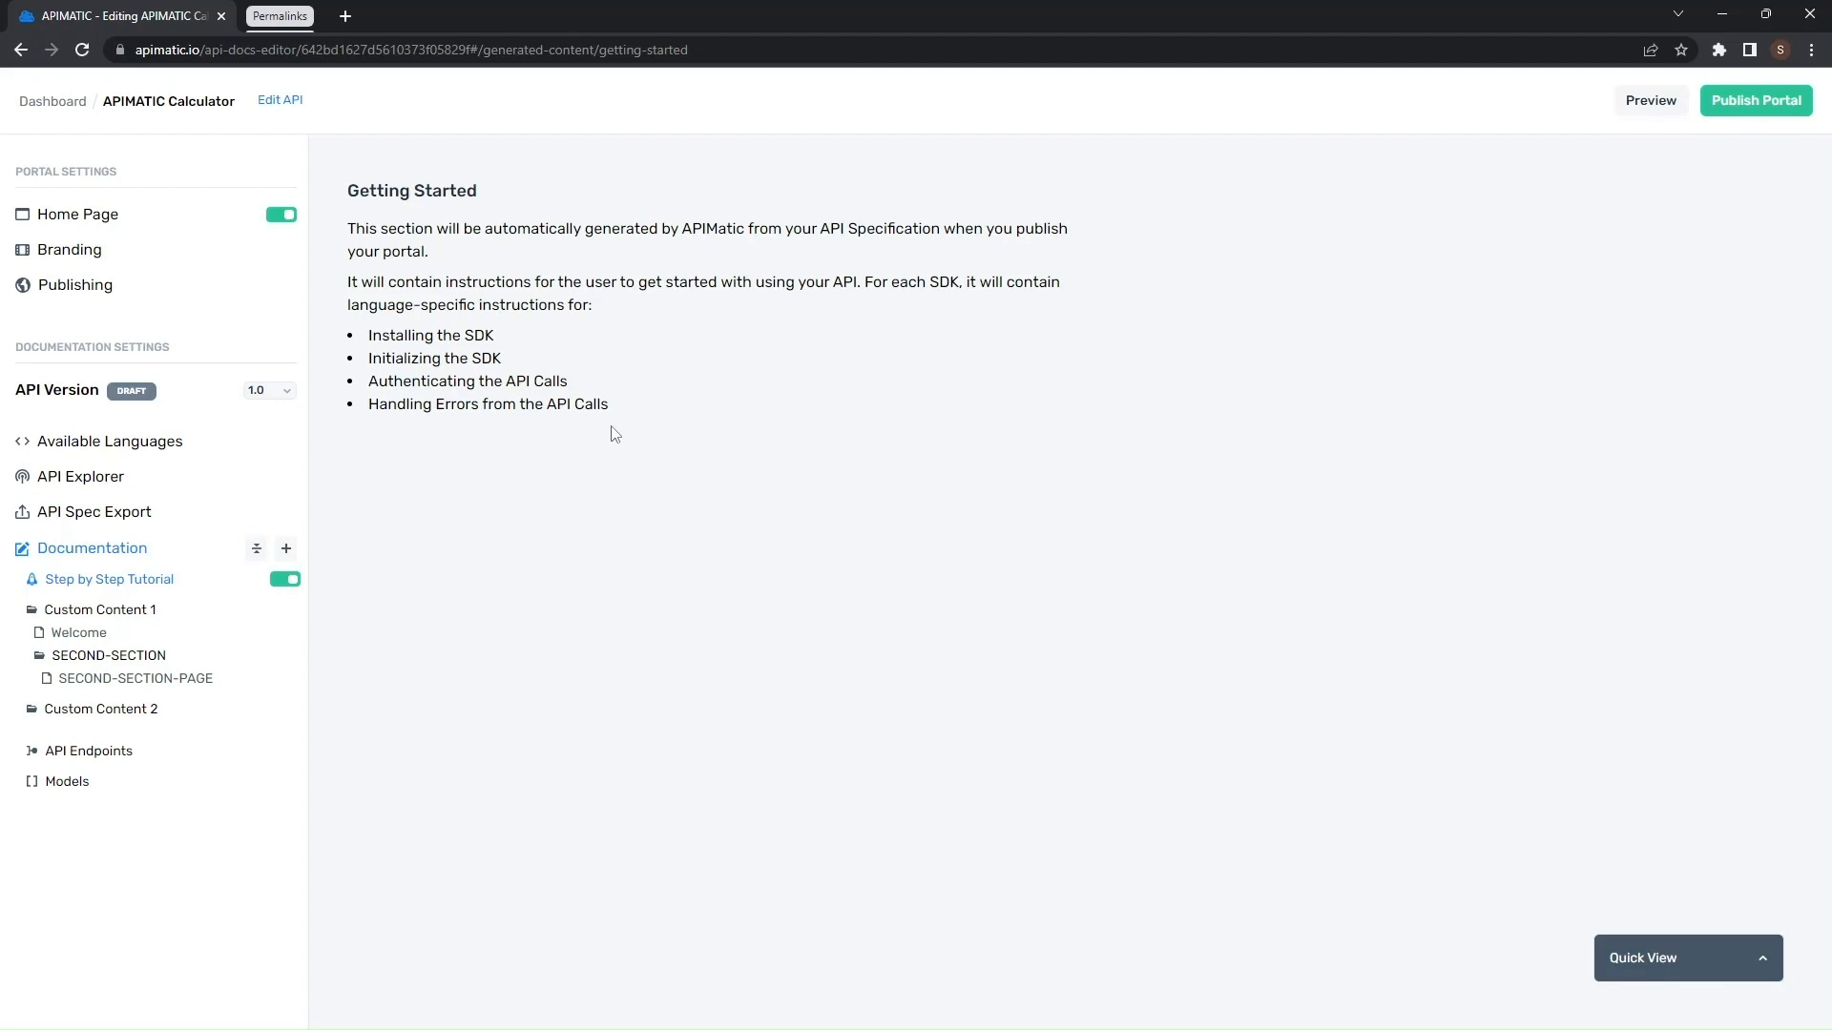
drag(611, 405, 349, 328)
click(652, 405)
click(119, 679)
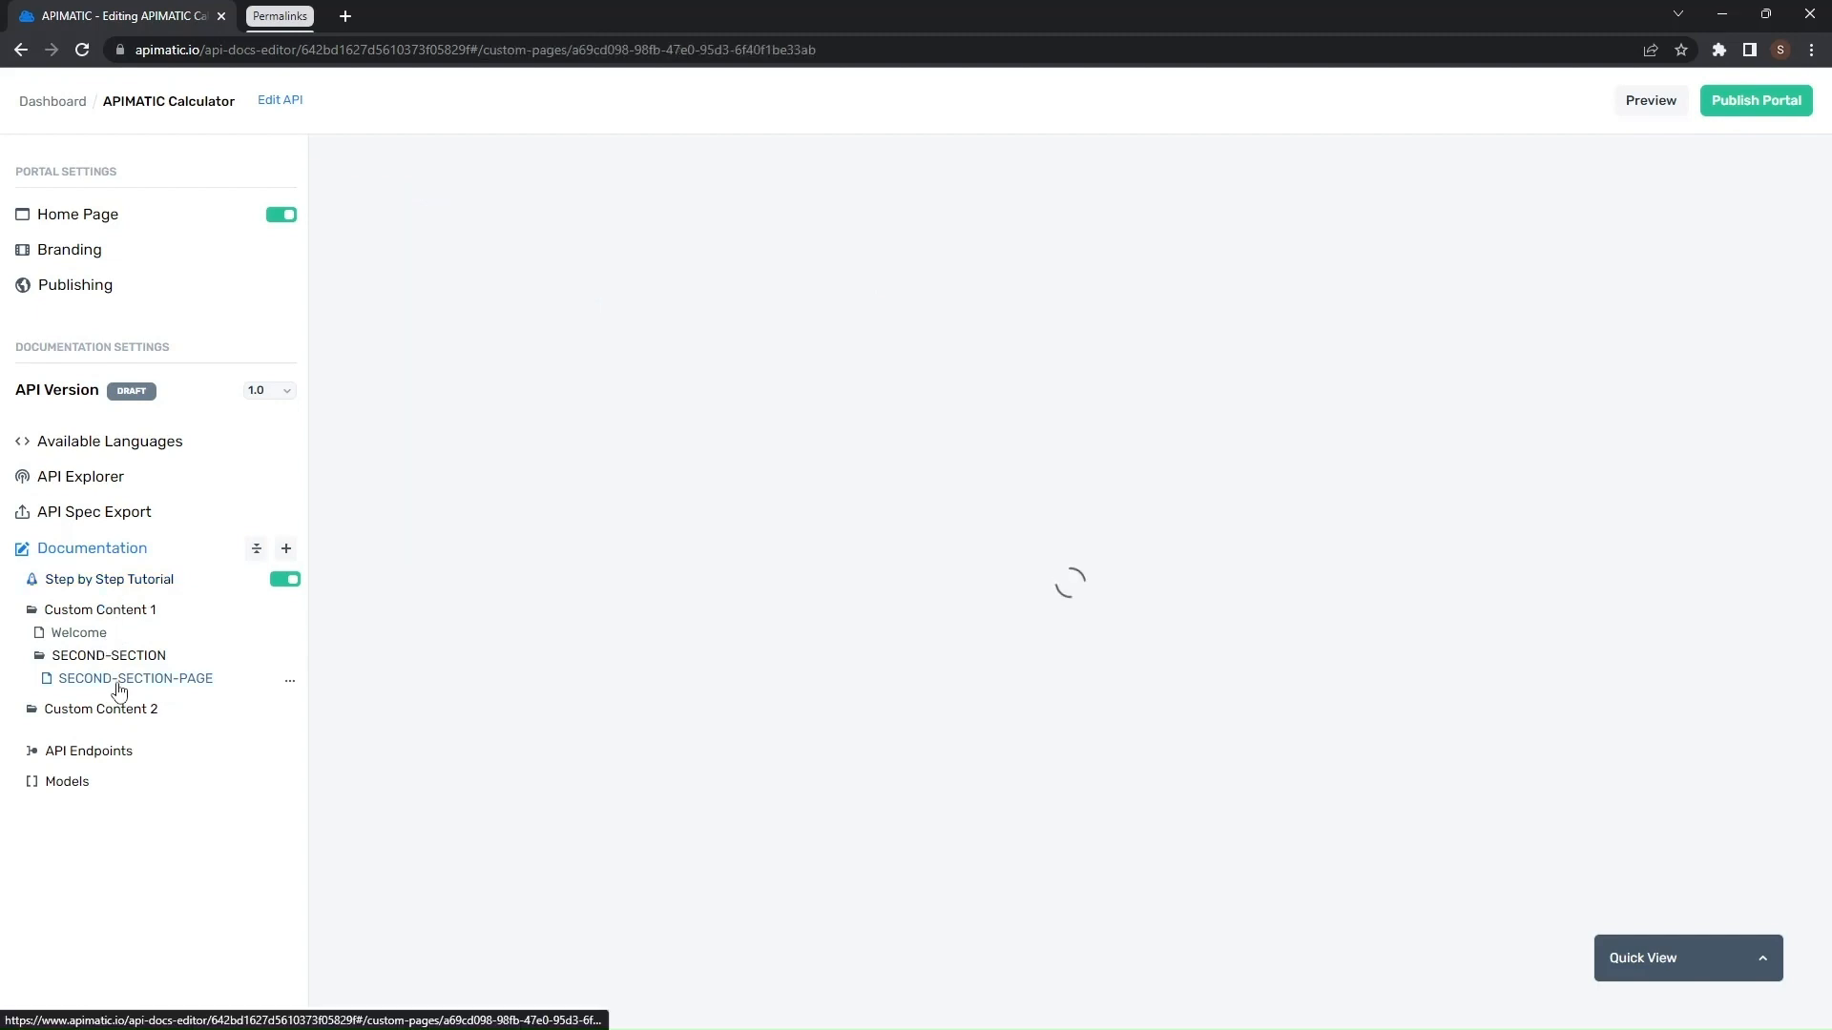
click(115, 631)
click(1149, 528)
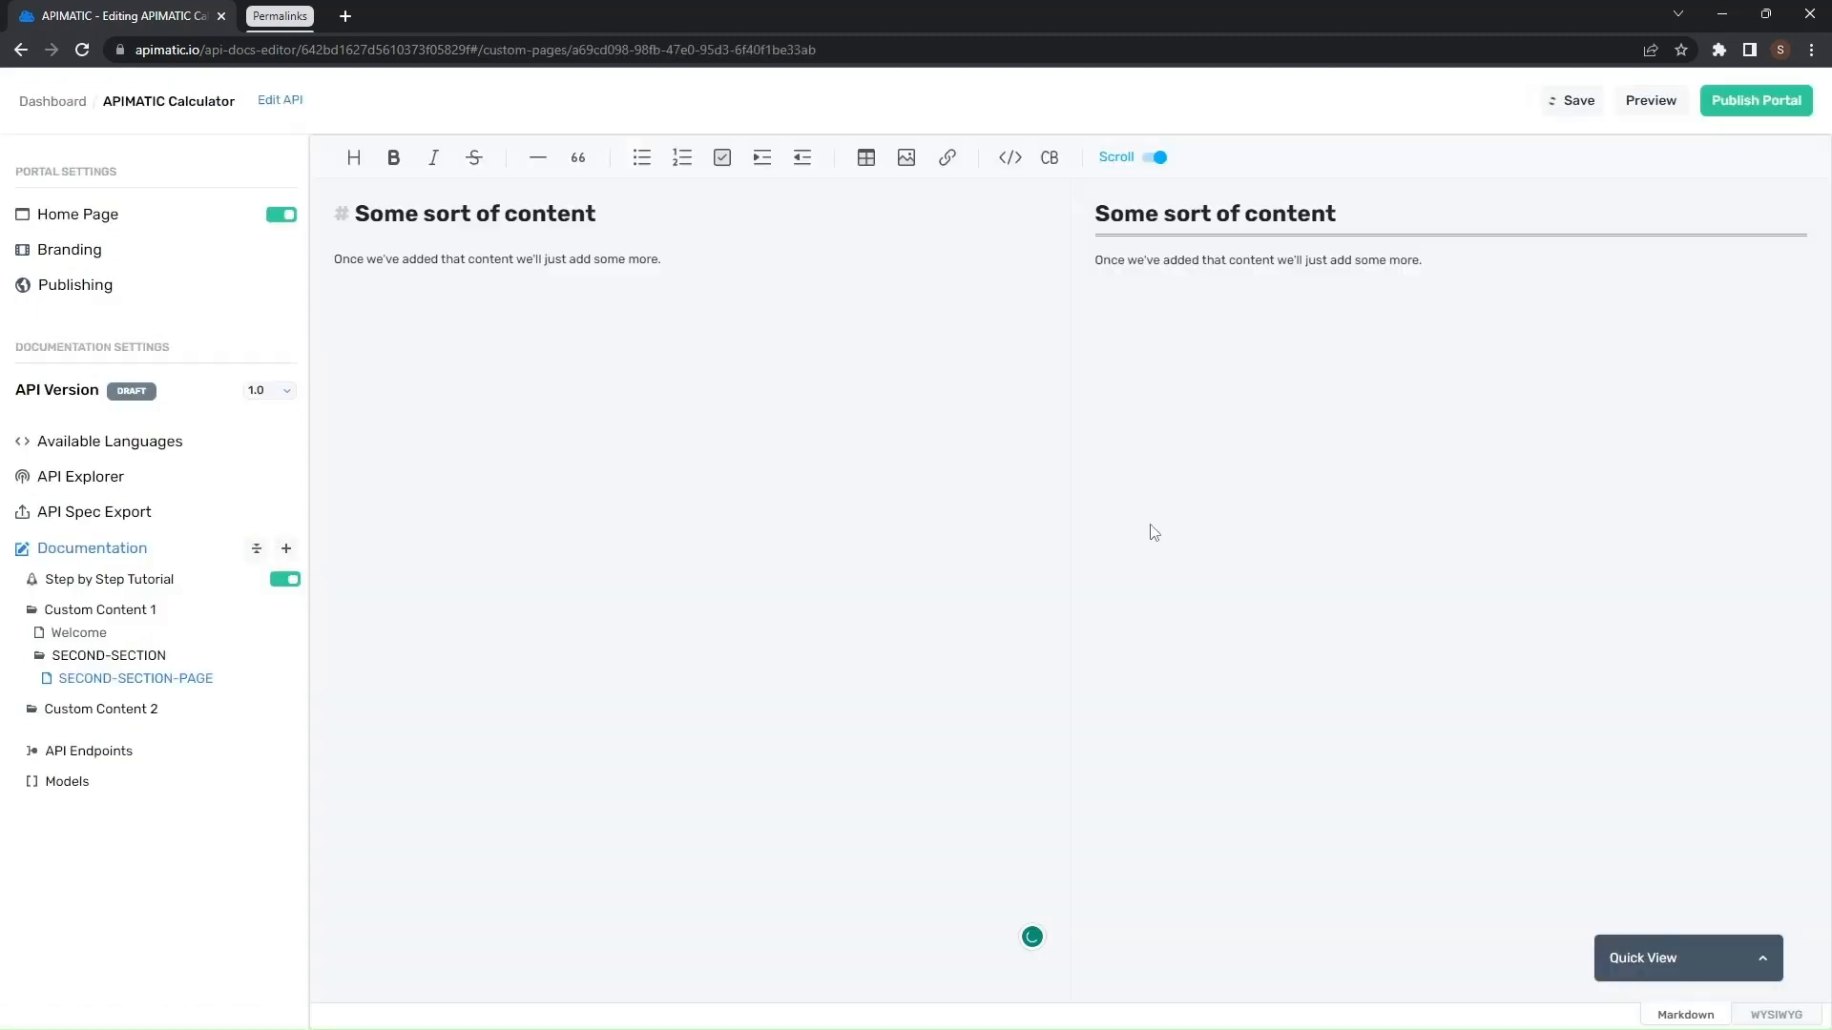
click(81, 635)
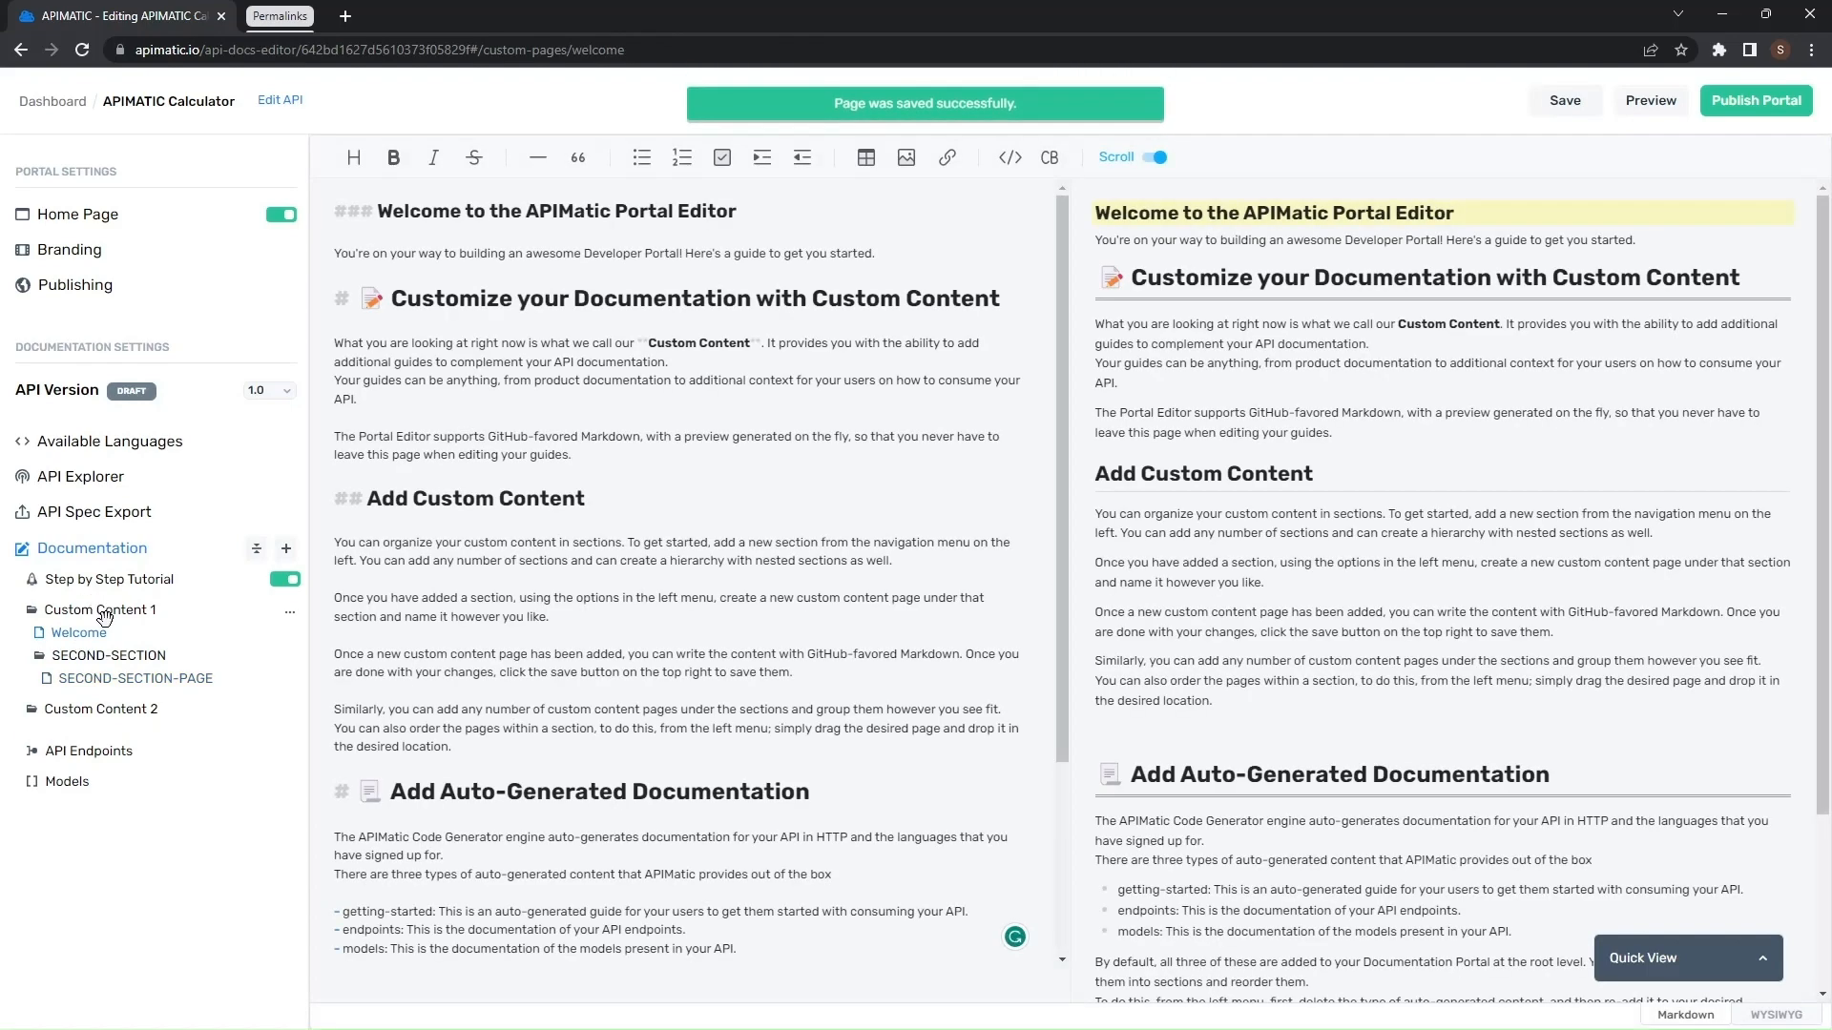
- Examine the page and section options available for Custom Content 1 and SECOND-SECTION
click(296, 618)
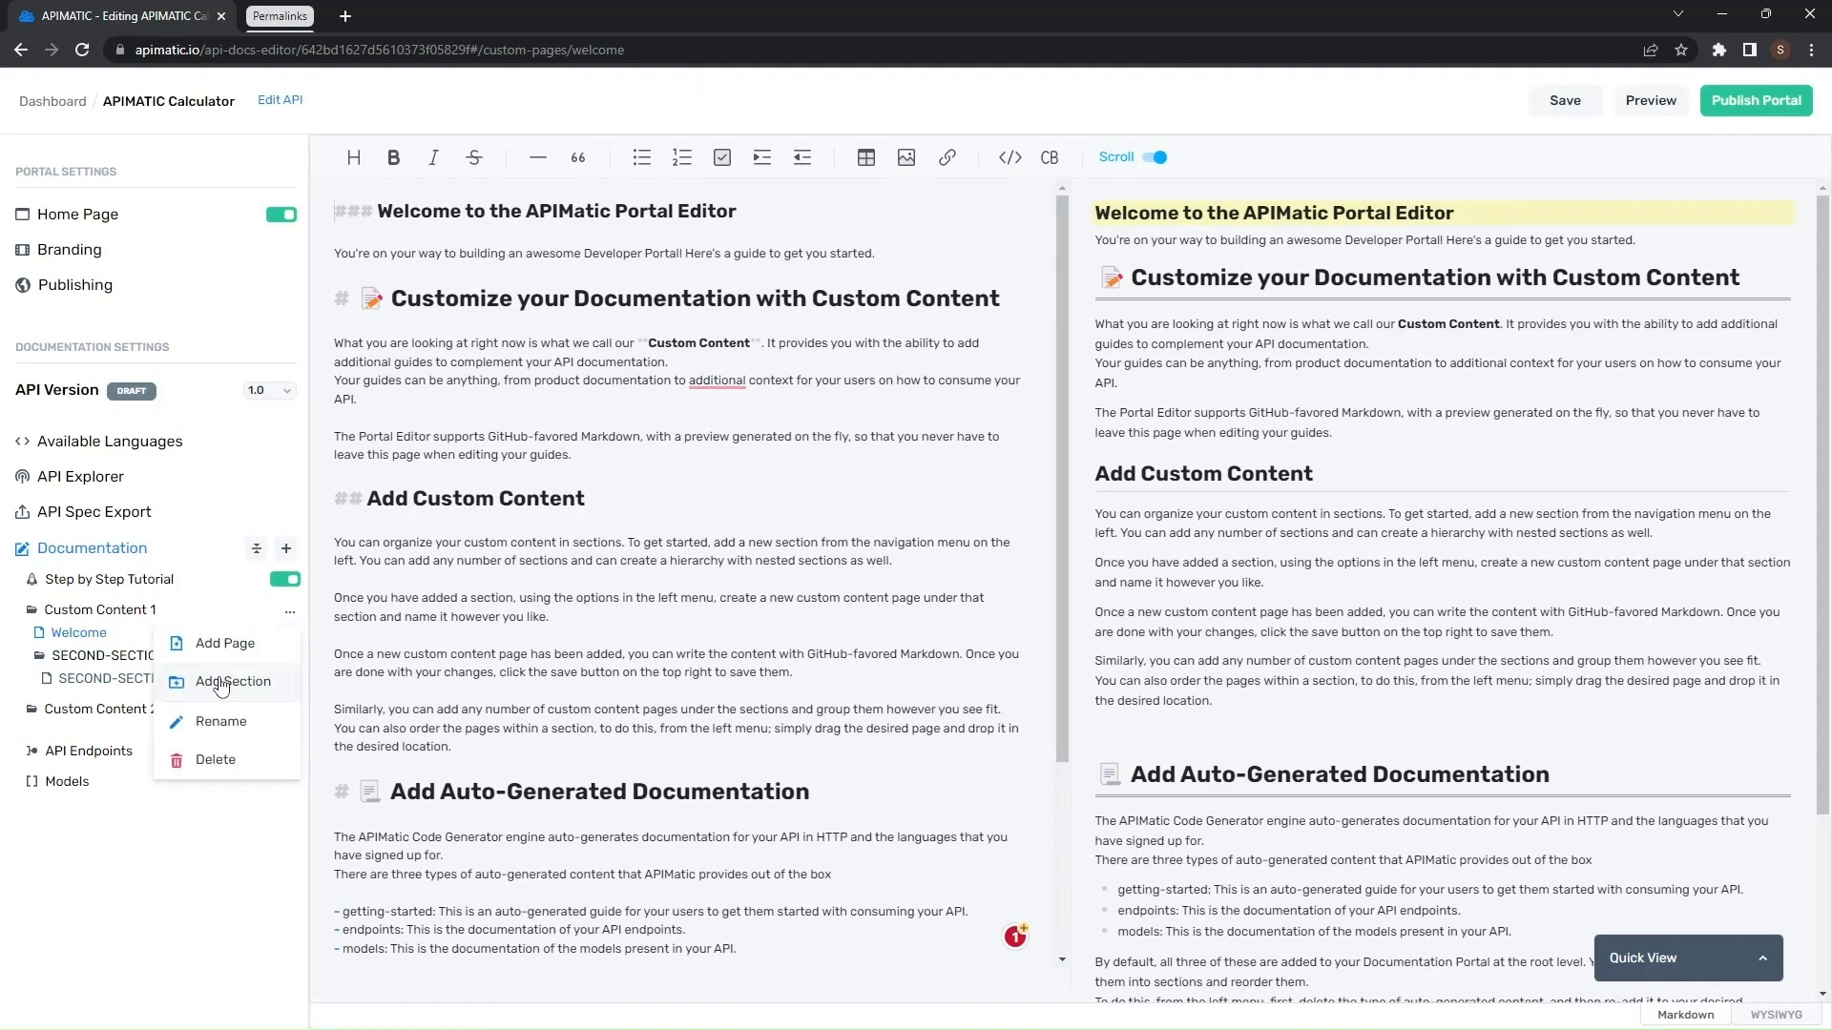
click(147, 611)
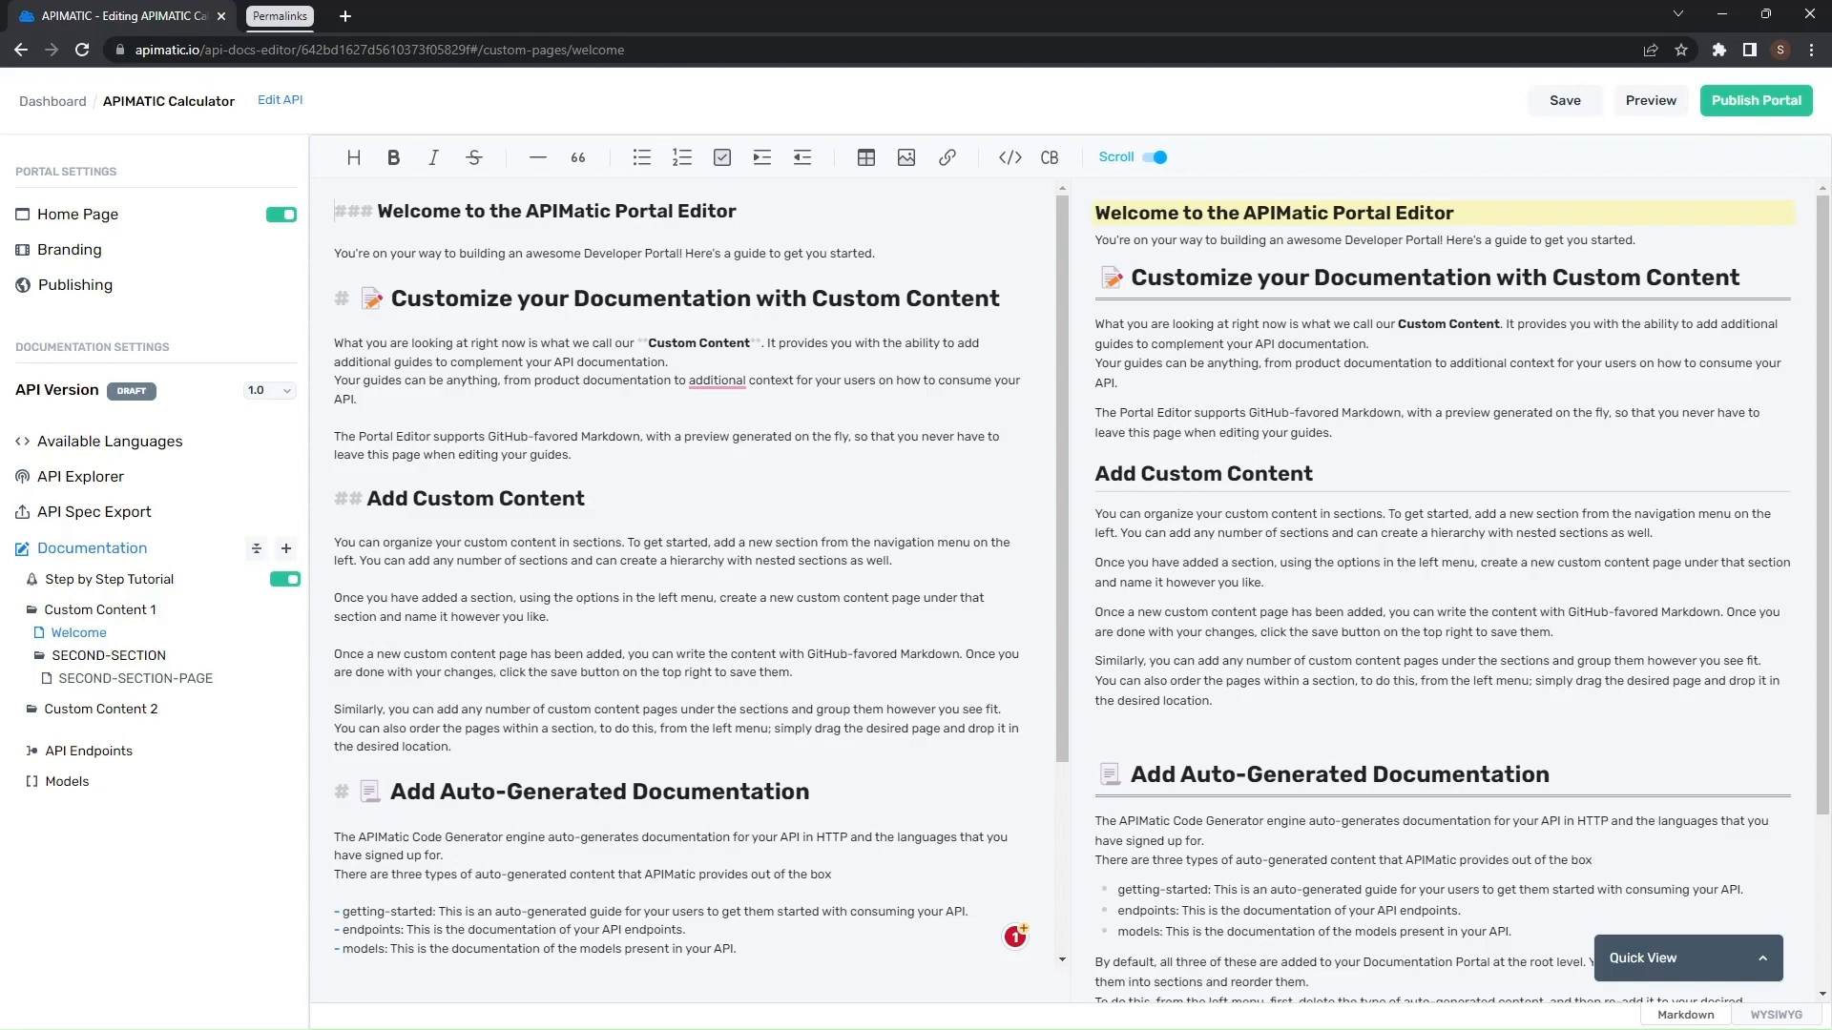
mouse_move(137, 612)
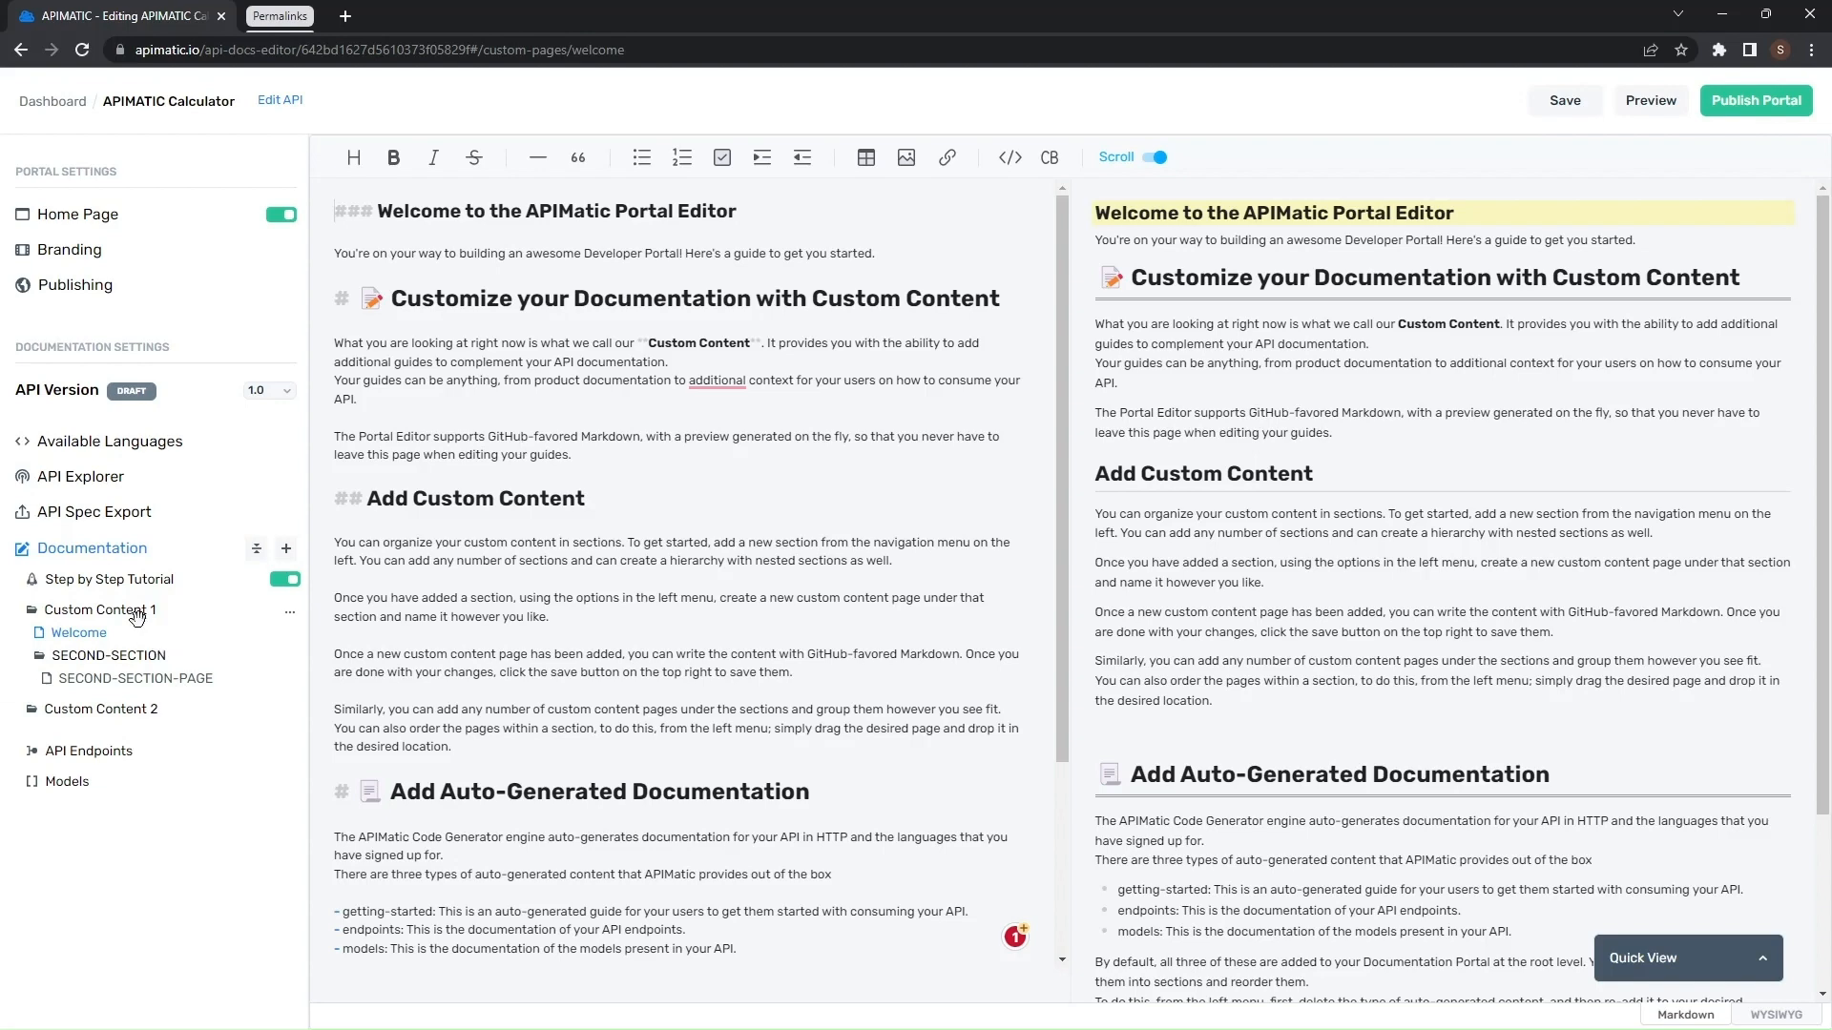
click(289, 612)
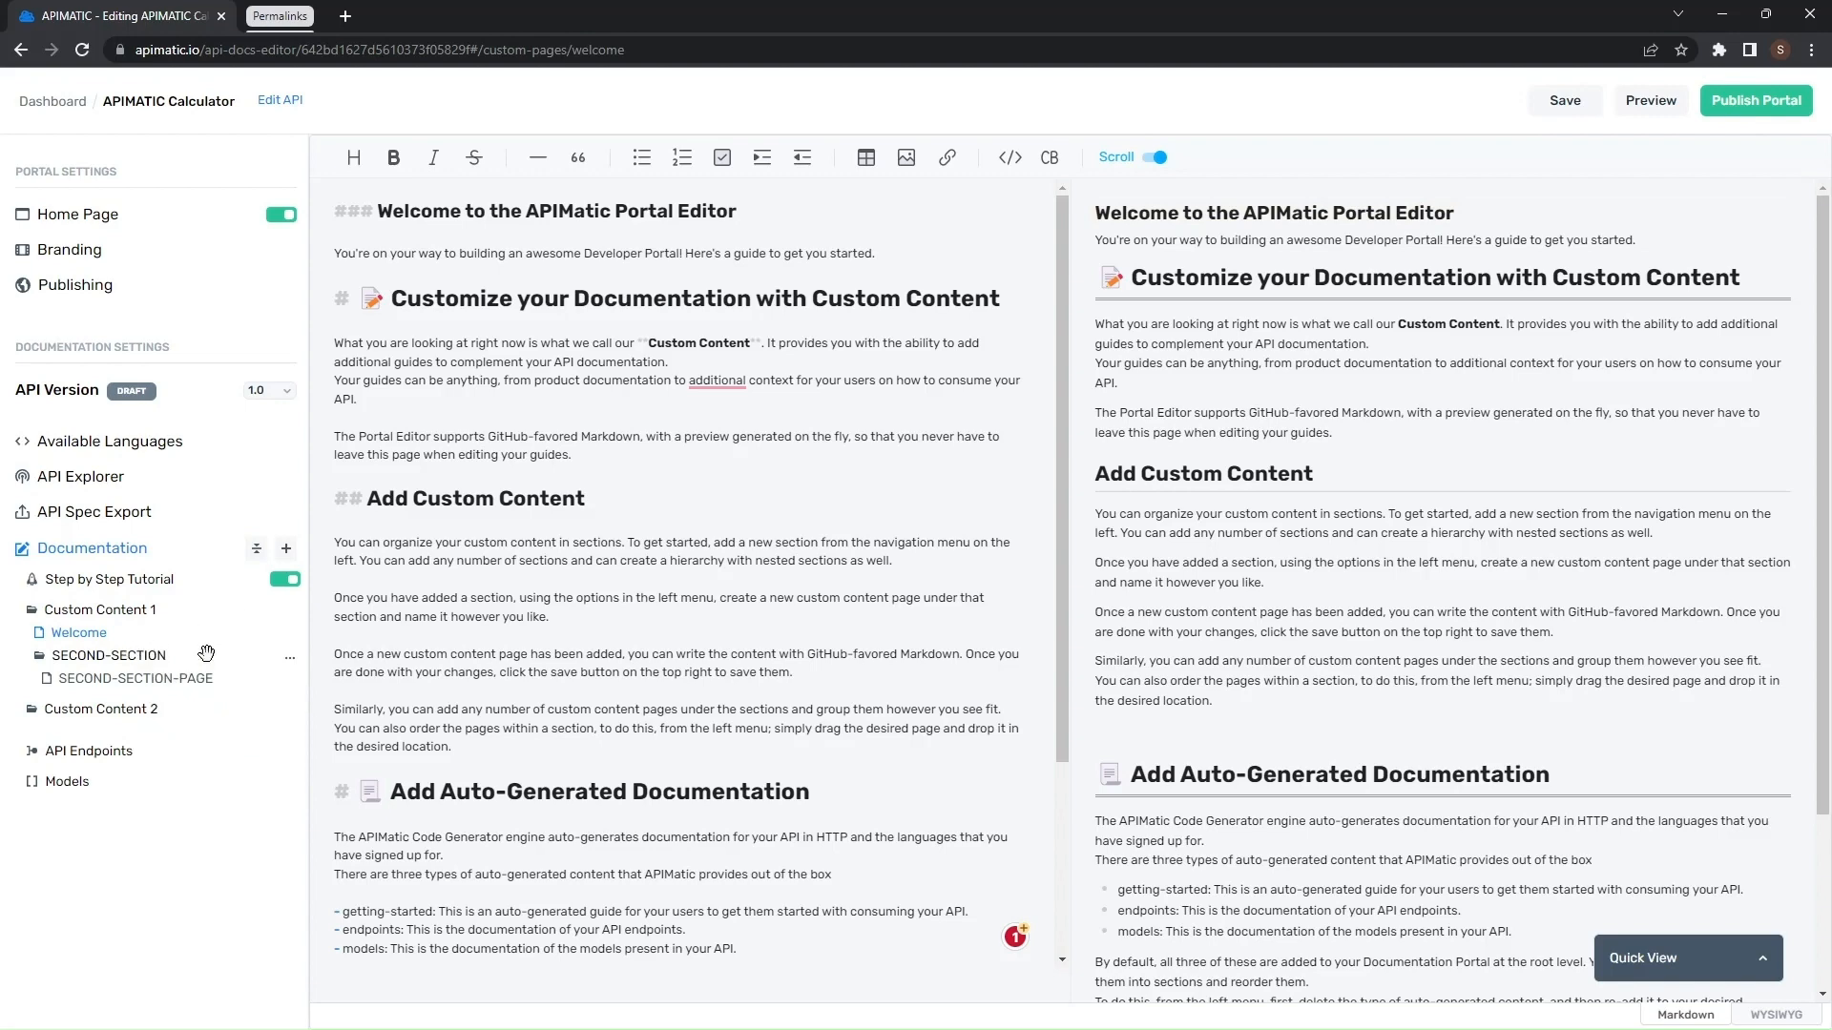
click(290, 657)
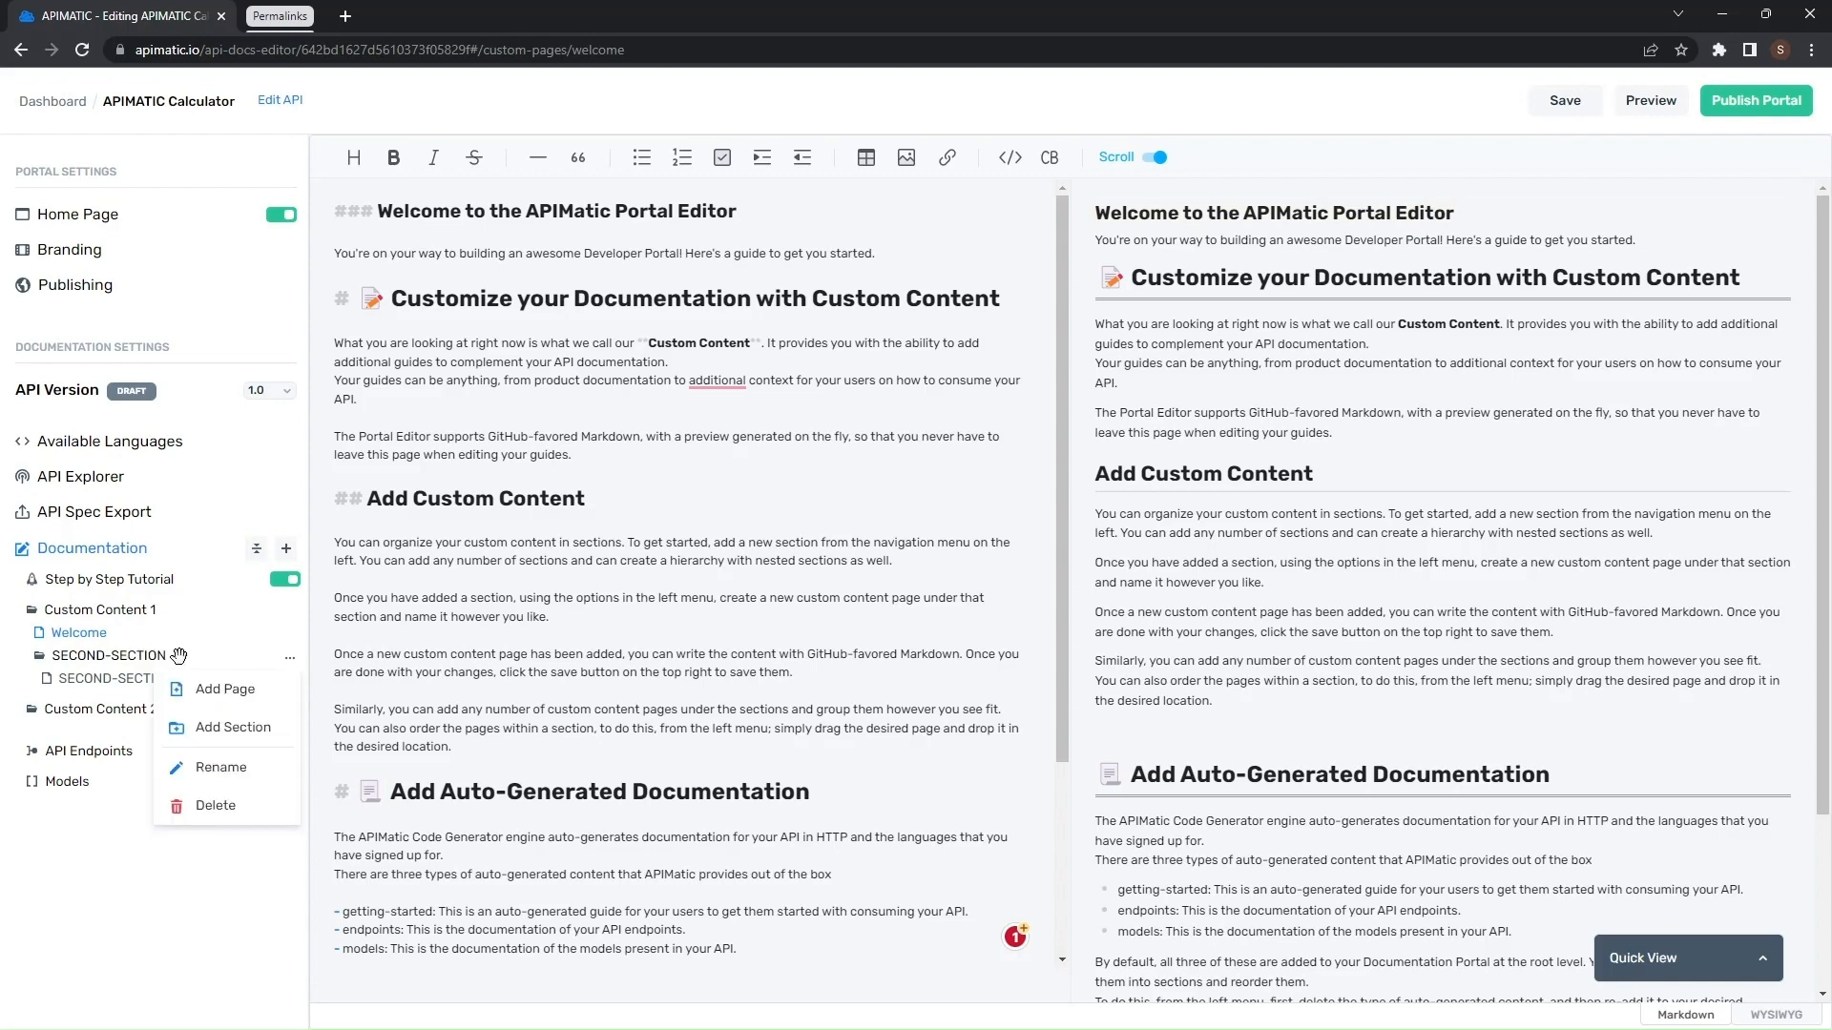
- Add a blank line below the content on SECOND-SECTION-PAGE, save the page and open the preview
click(142, 687)
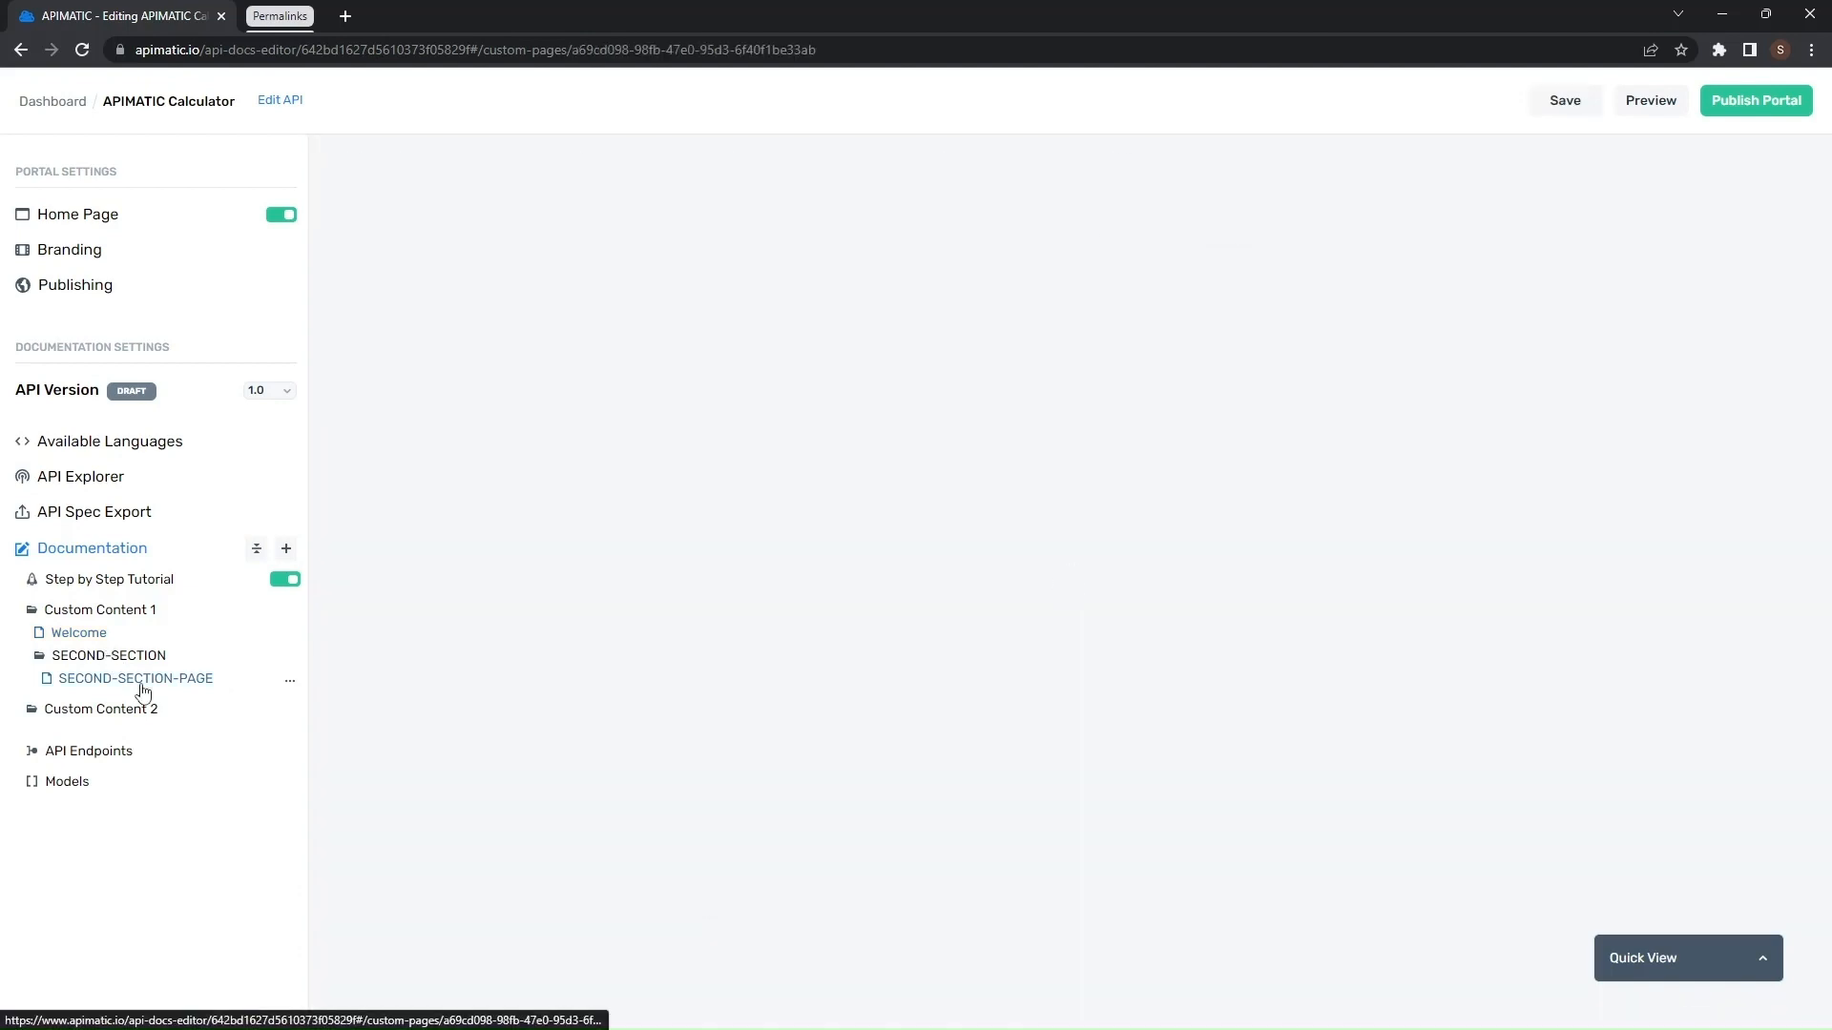
click(725, 289)
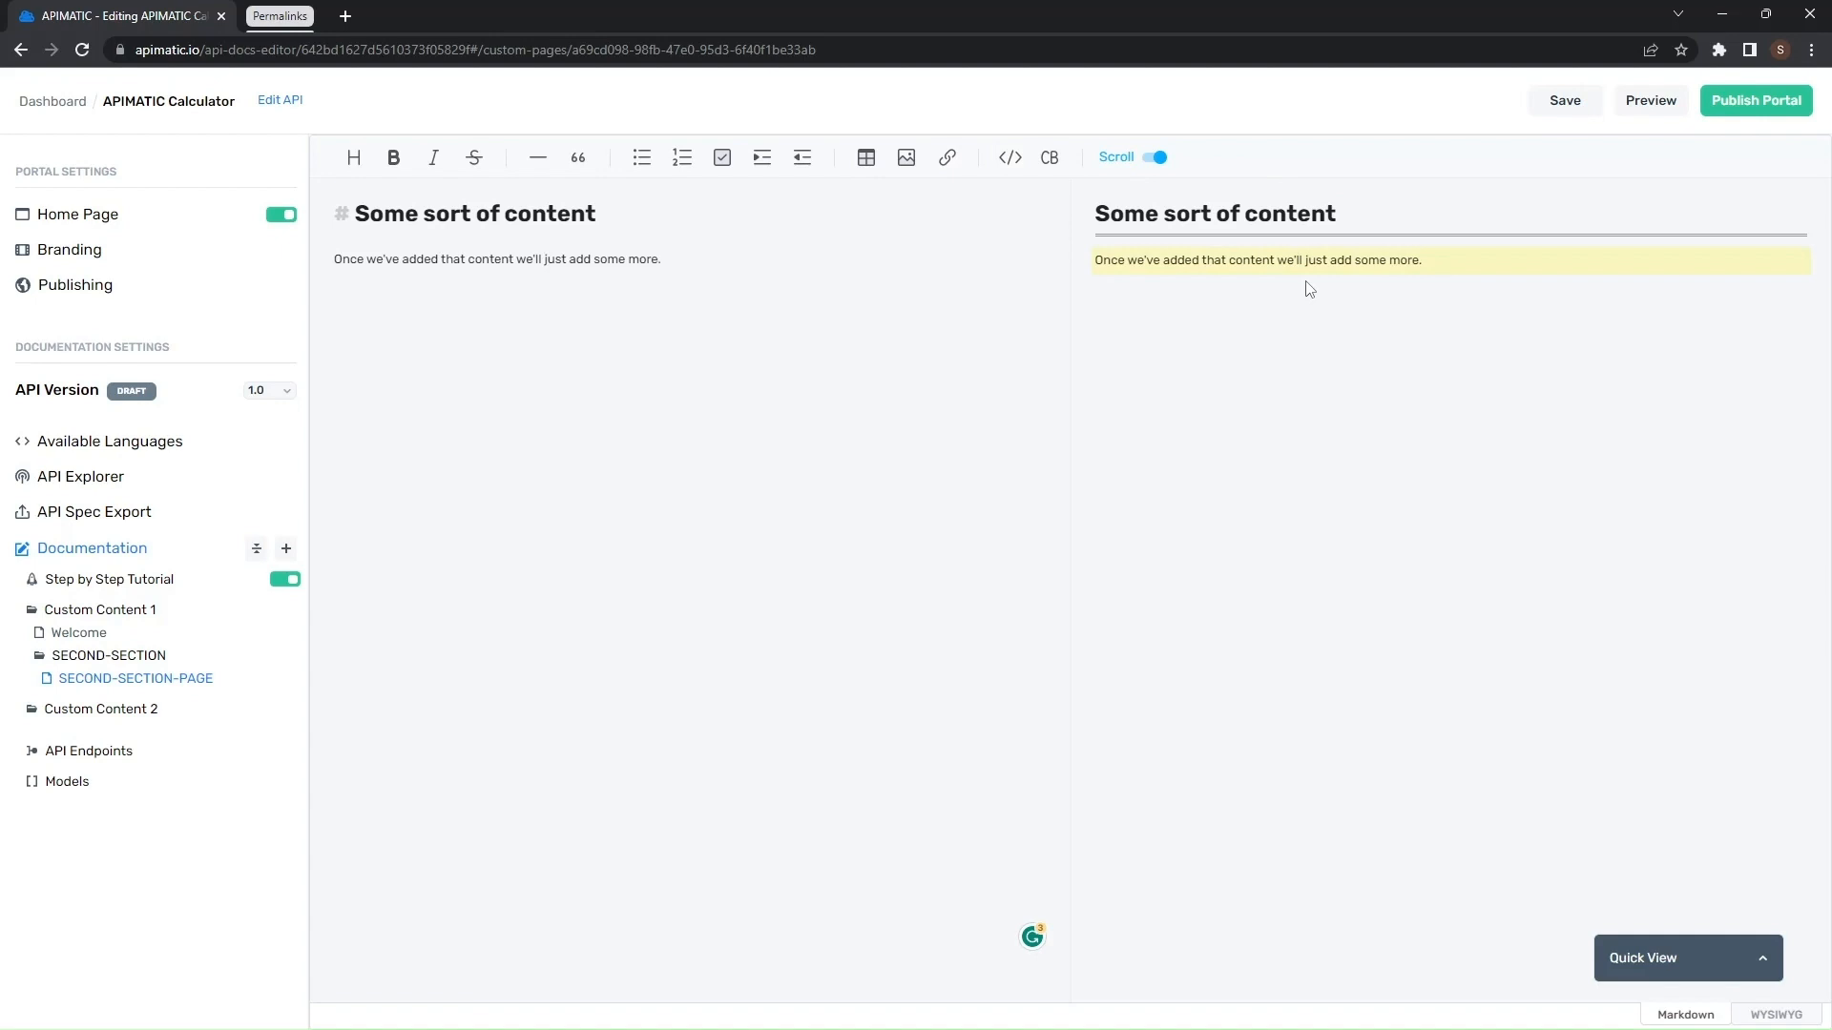
key(Return)
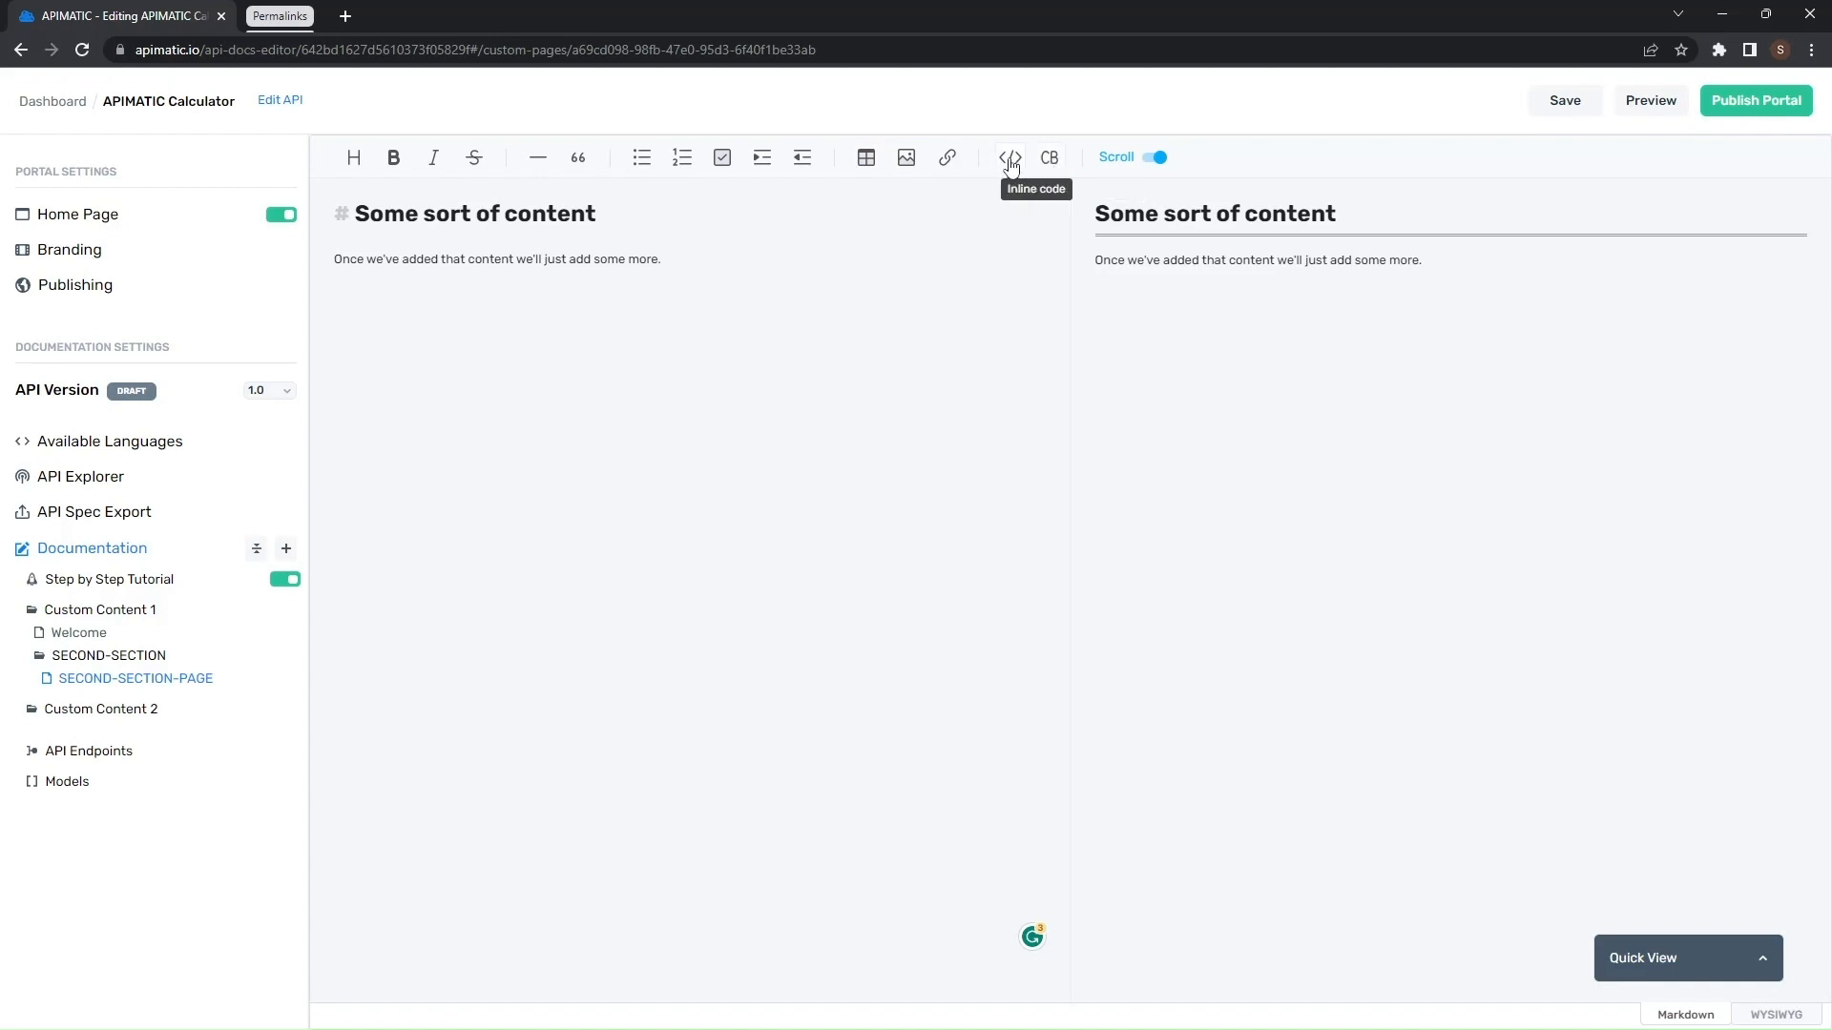
click(1649, 99)
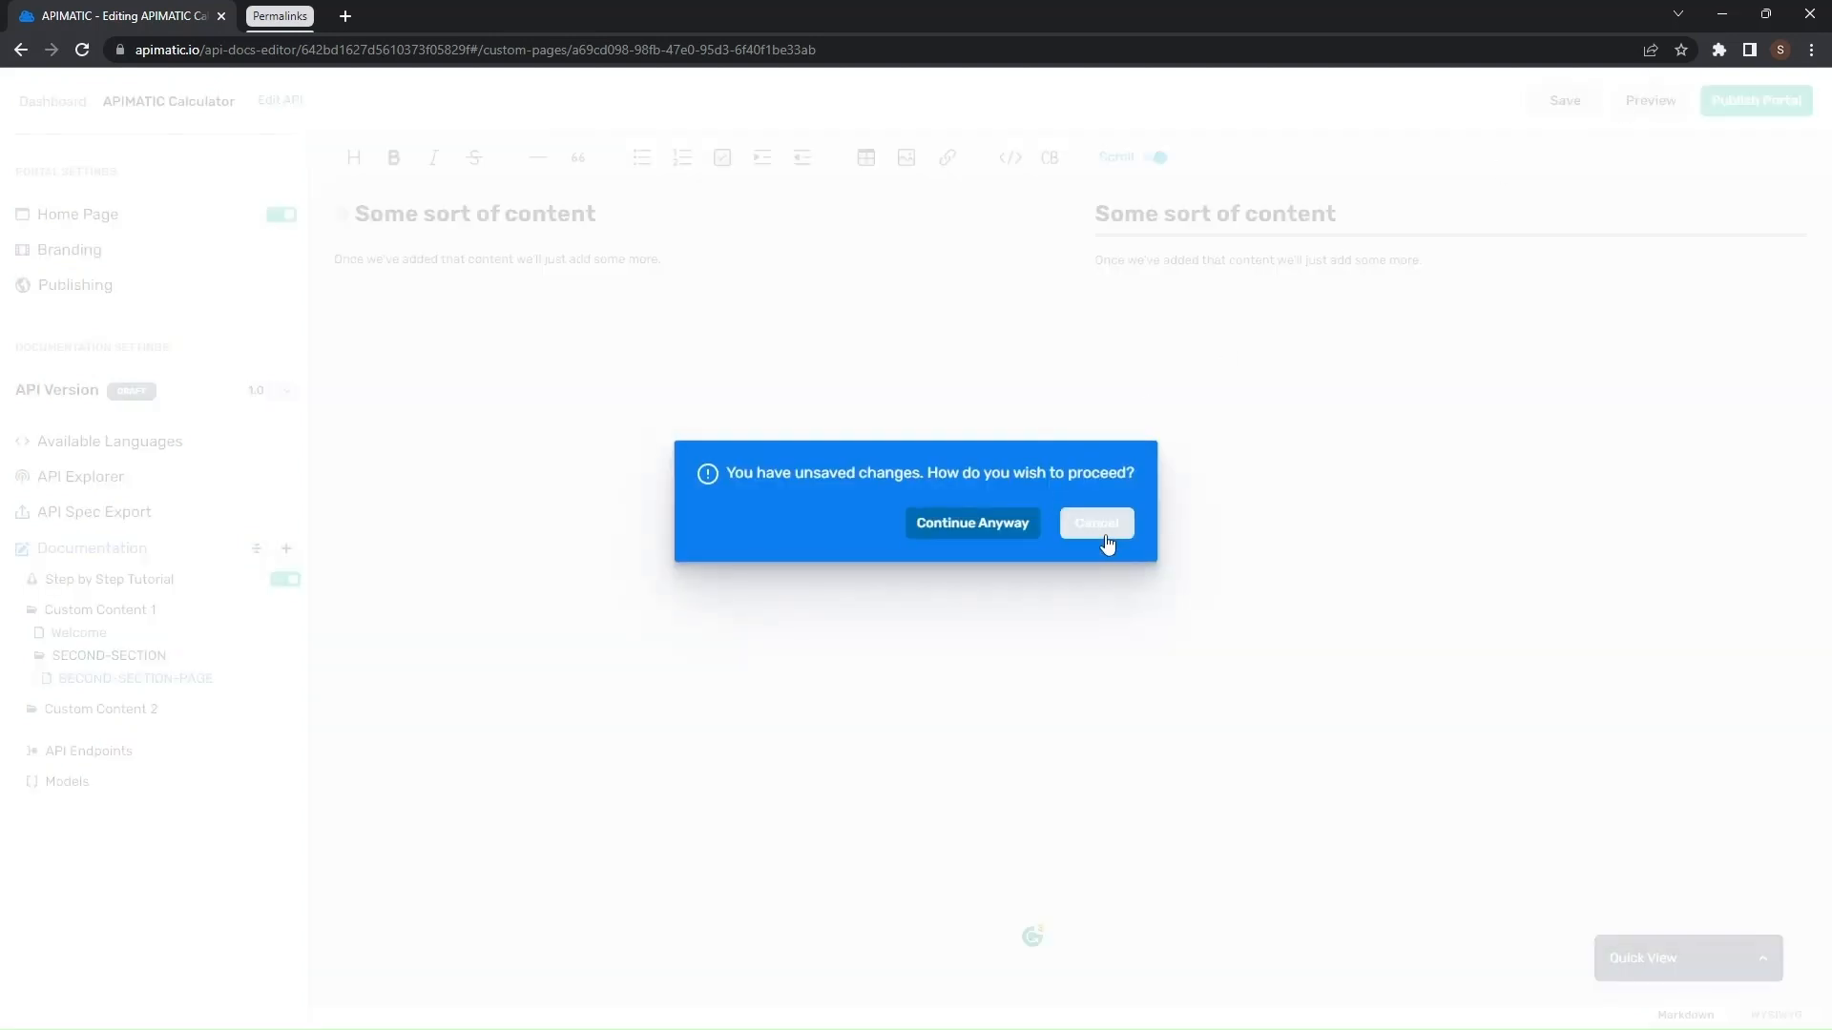
click(1104, 540)
click(1565, 103)
click(1629, 107)
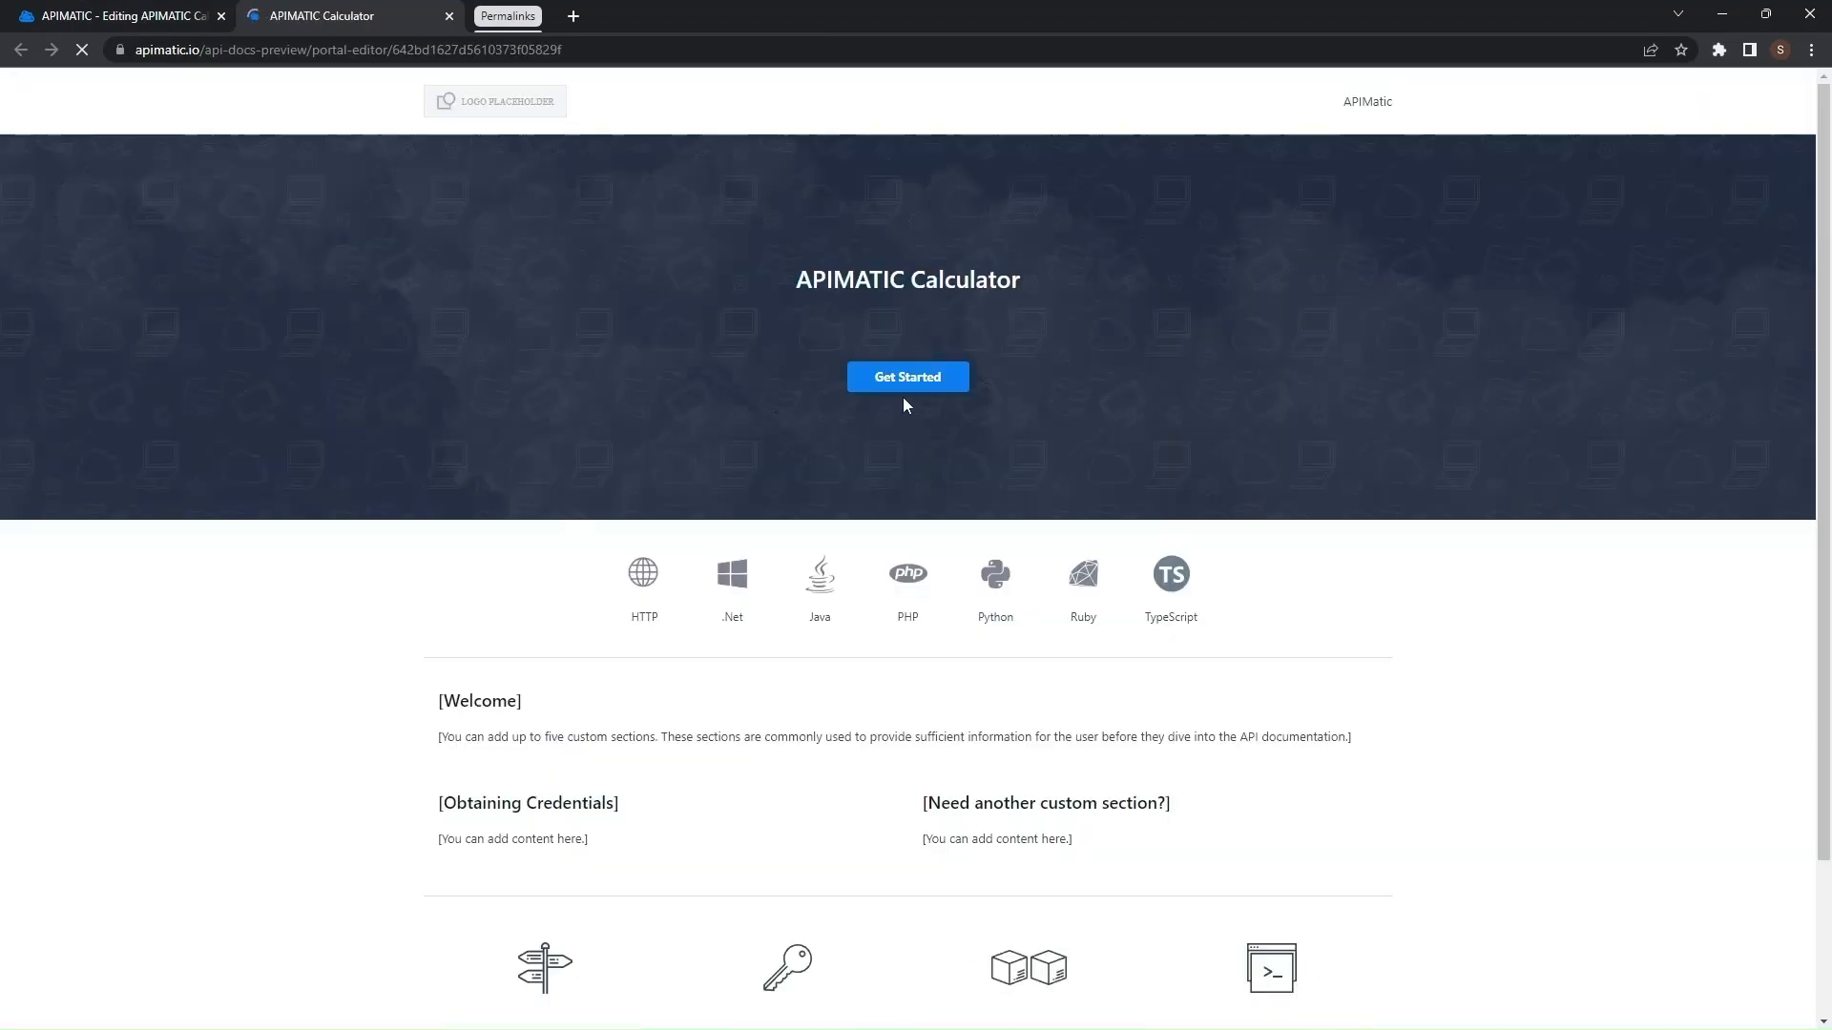
- Open the HTTP Get Calculate endpoint in the preview and open the browser's developer console
click(644, 575)
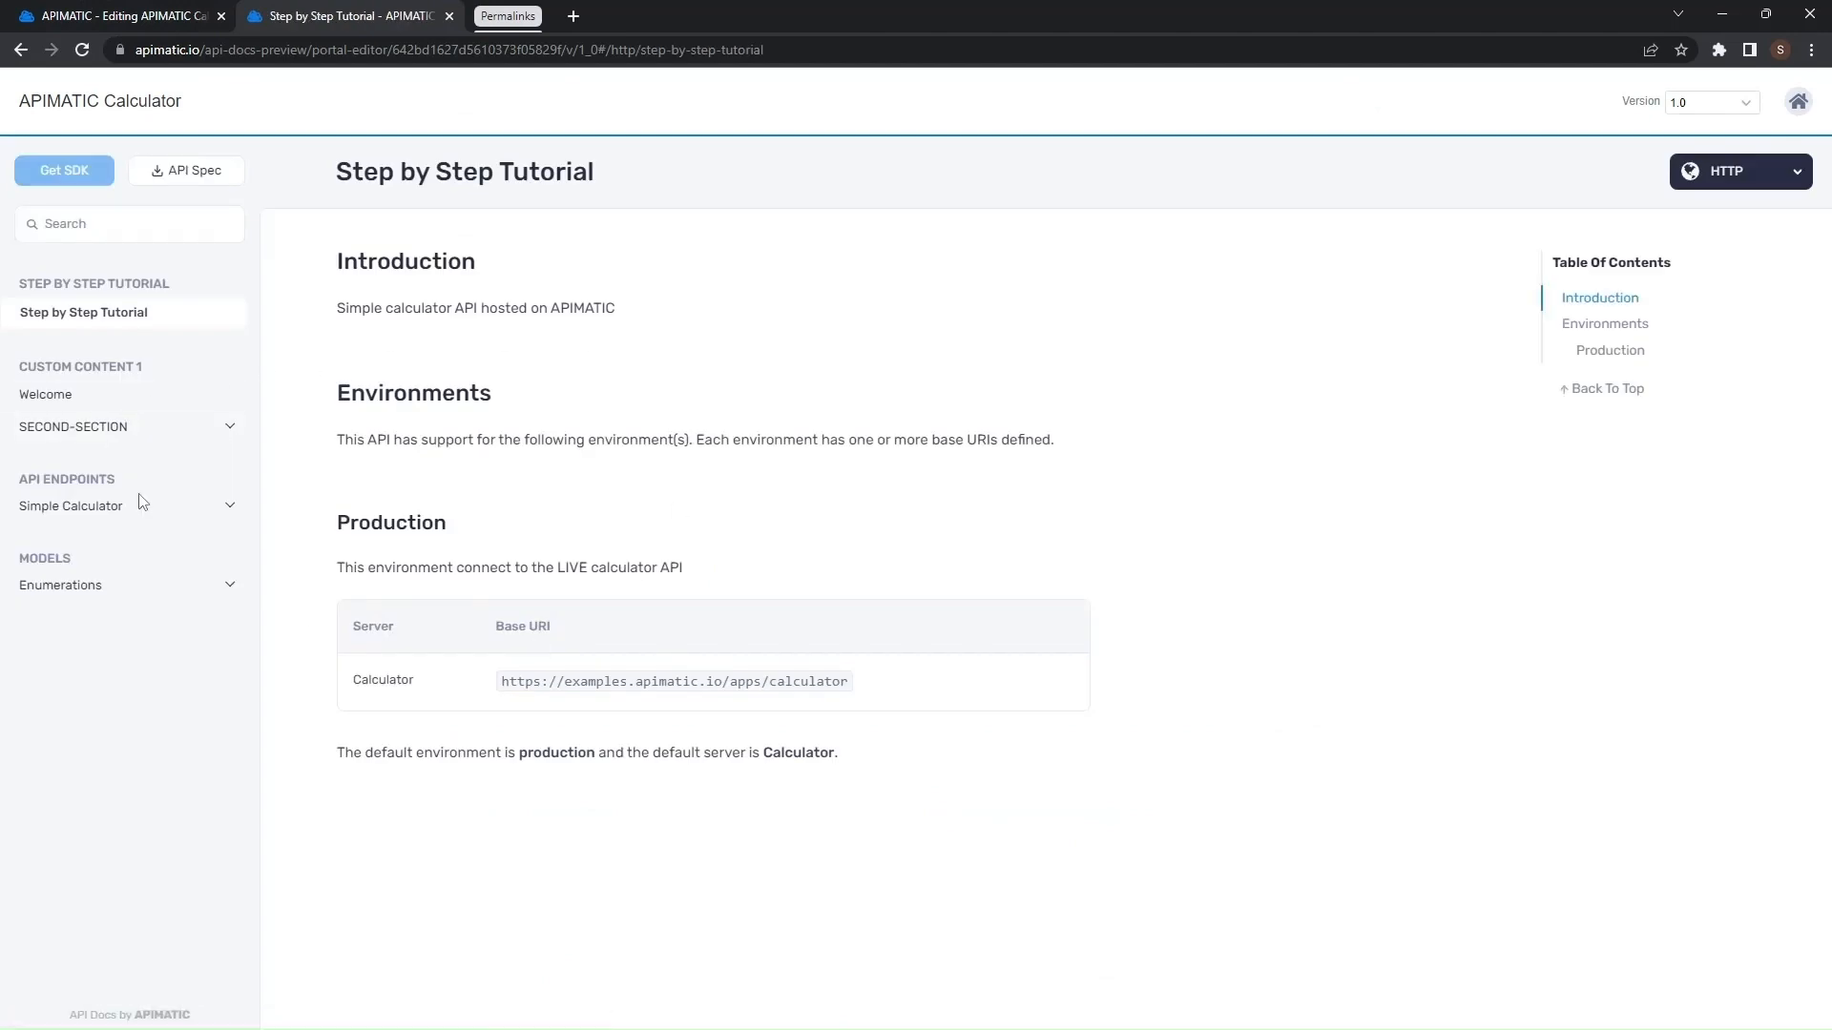
click(129, 506)
click(95, 546)
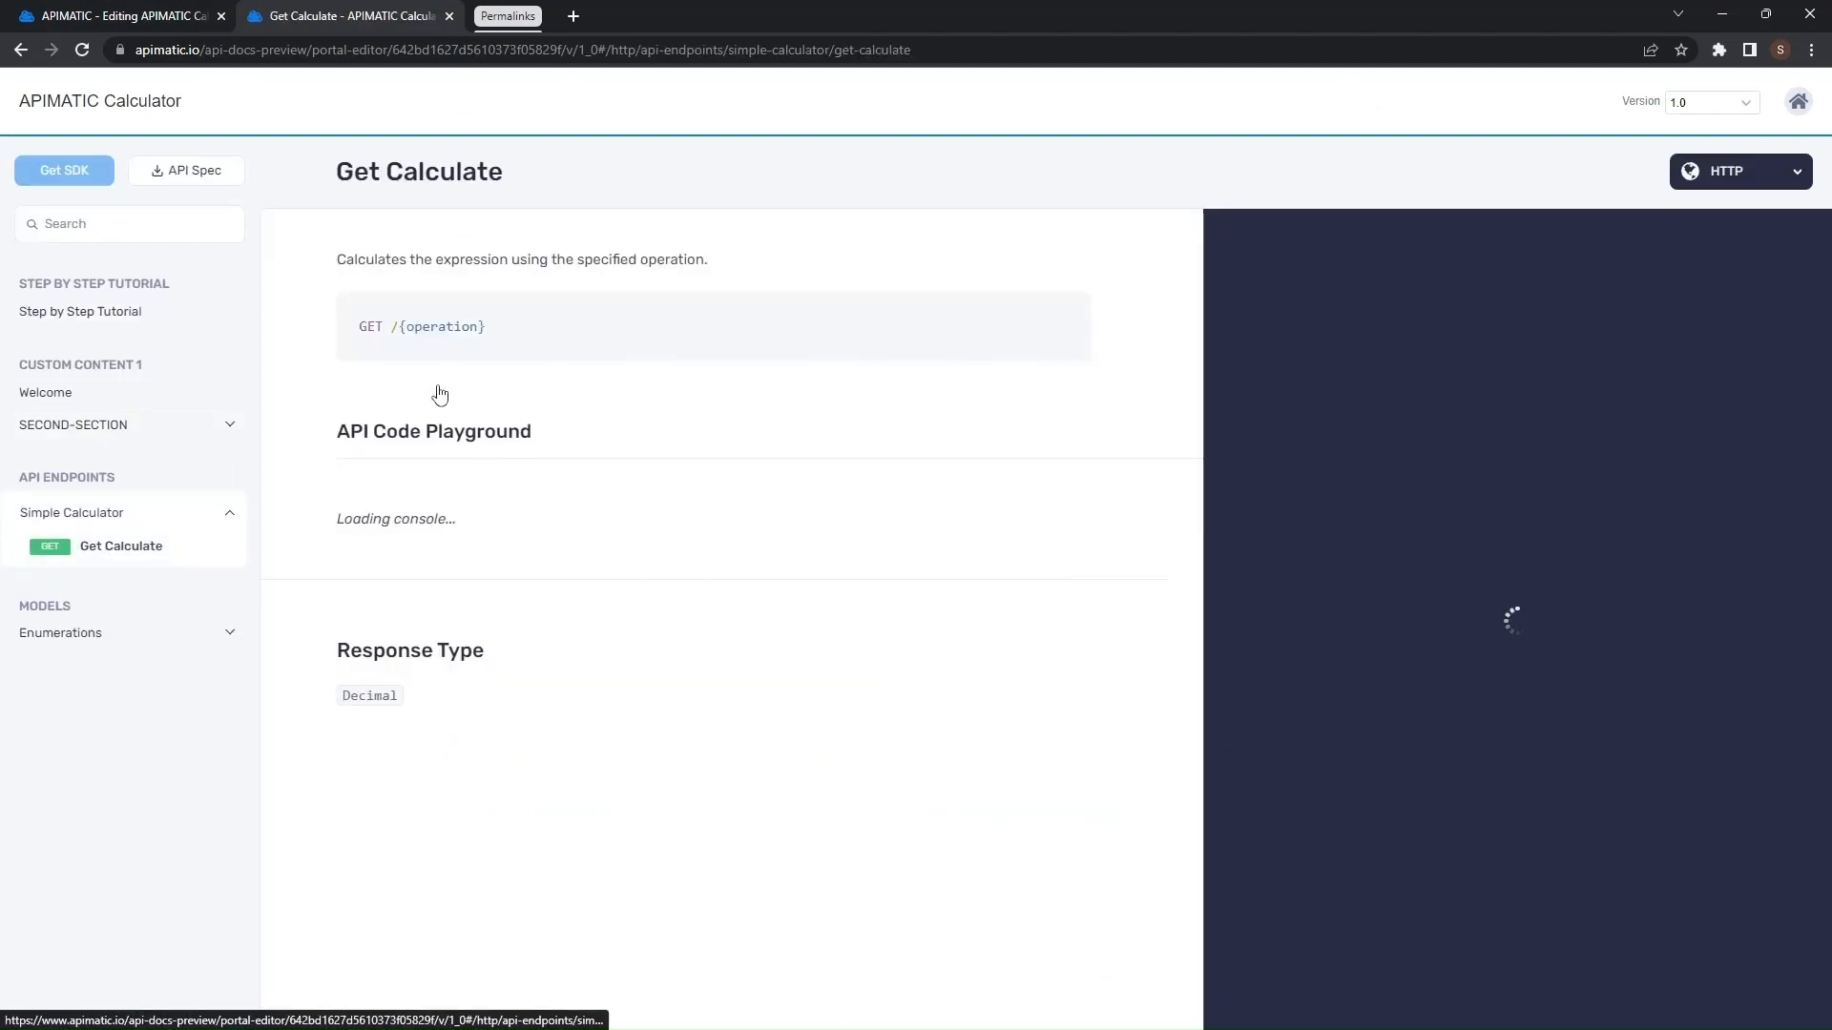
right_click(871, 227)
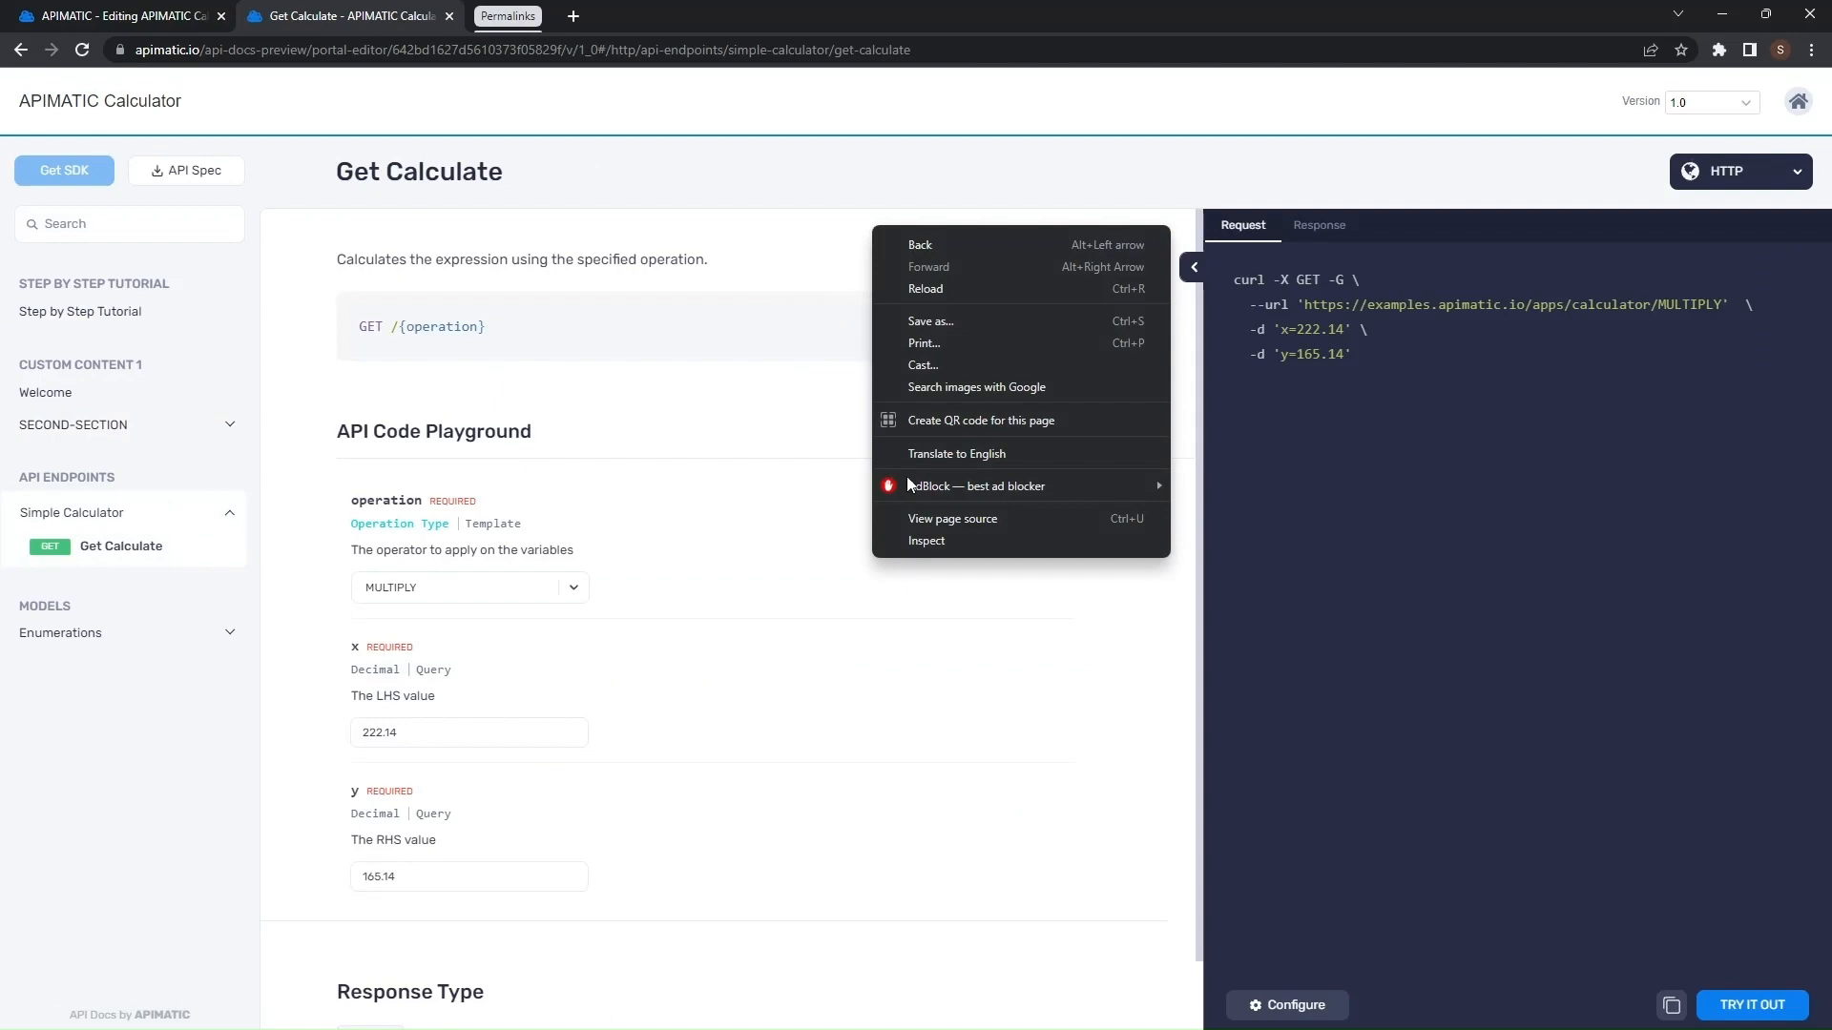
click(931, 537)
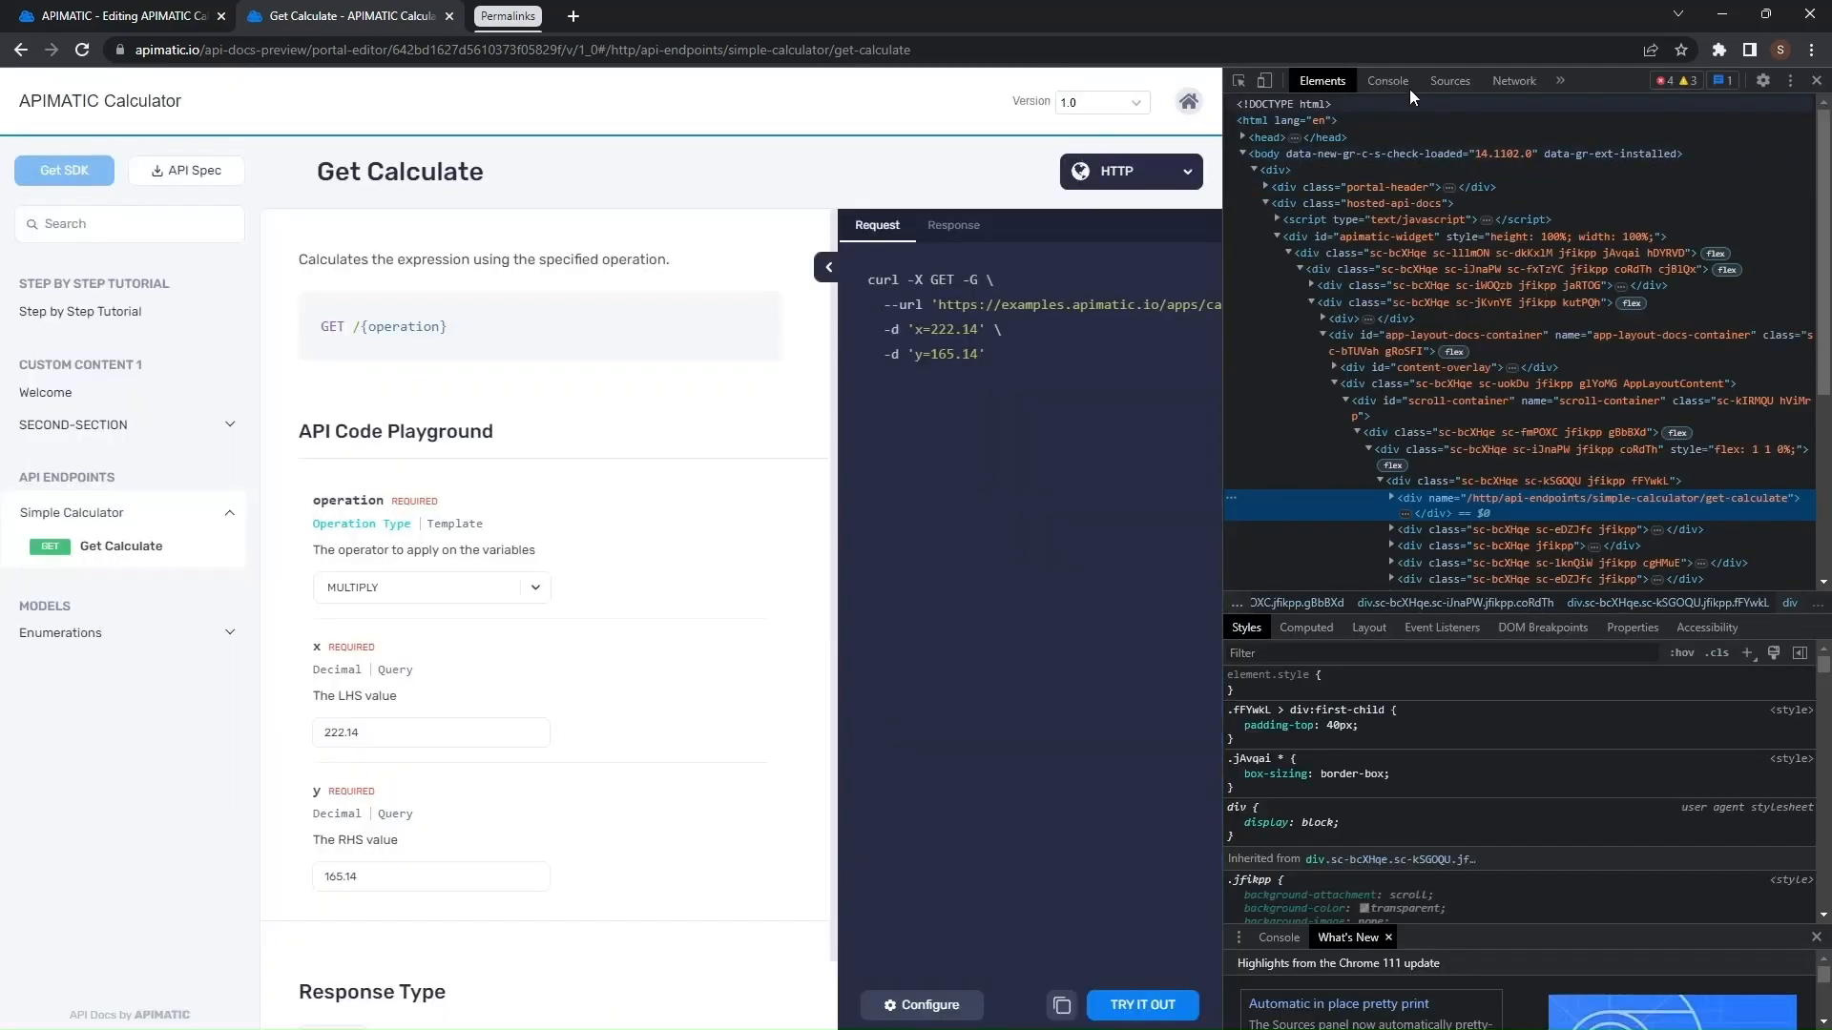
click(1409, 86)
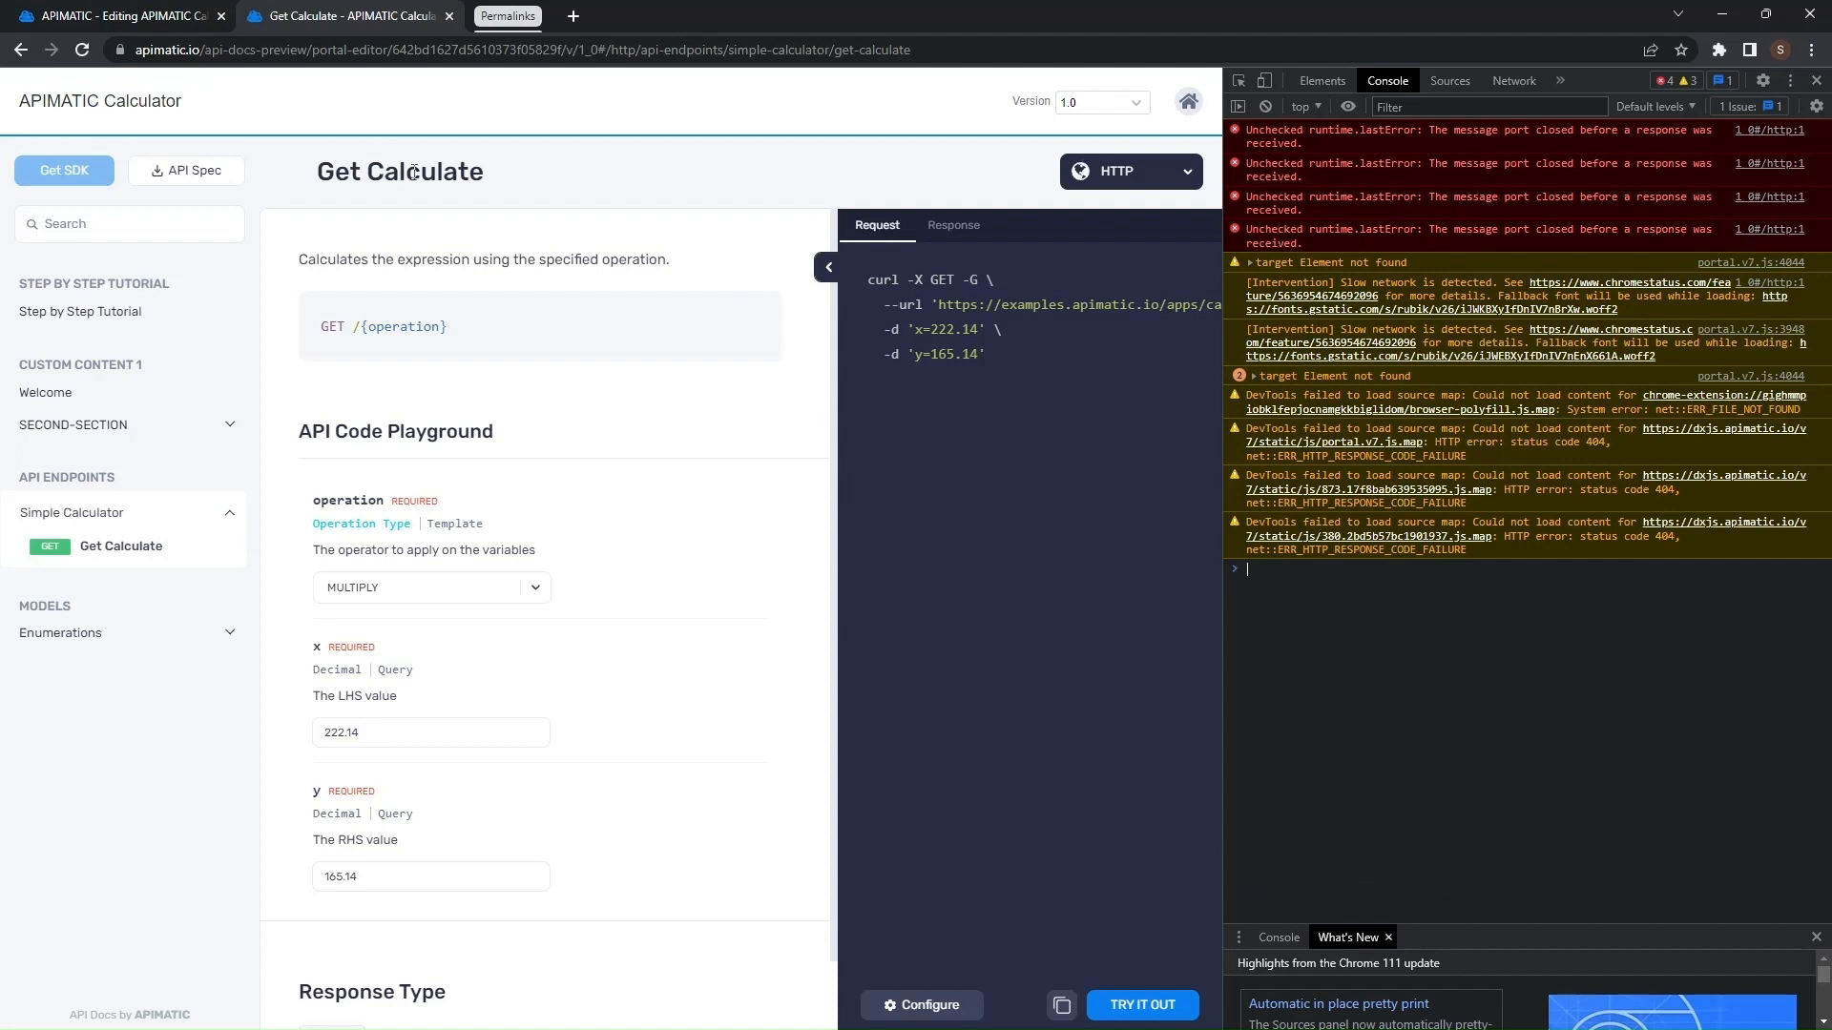
- Log the Get Calculate heading's permalink in the console and copy it
double_click(413, 172)
click(511, 184)
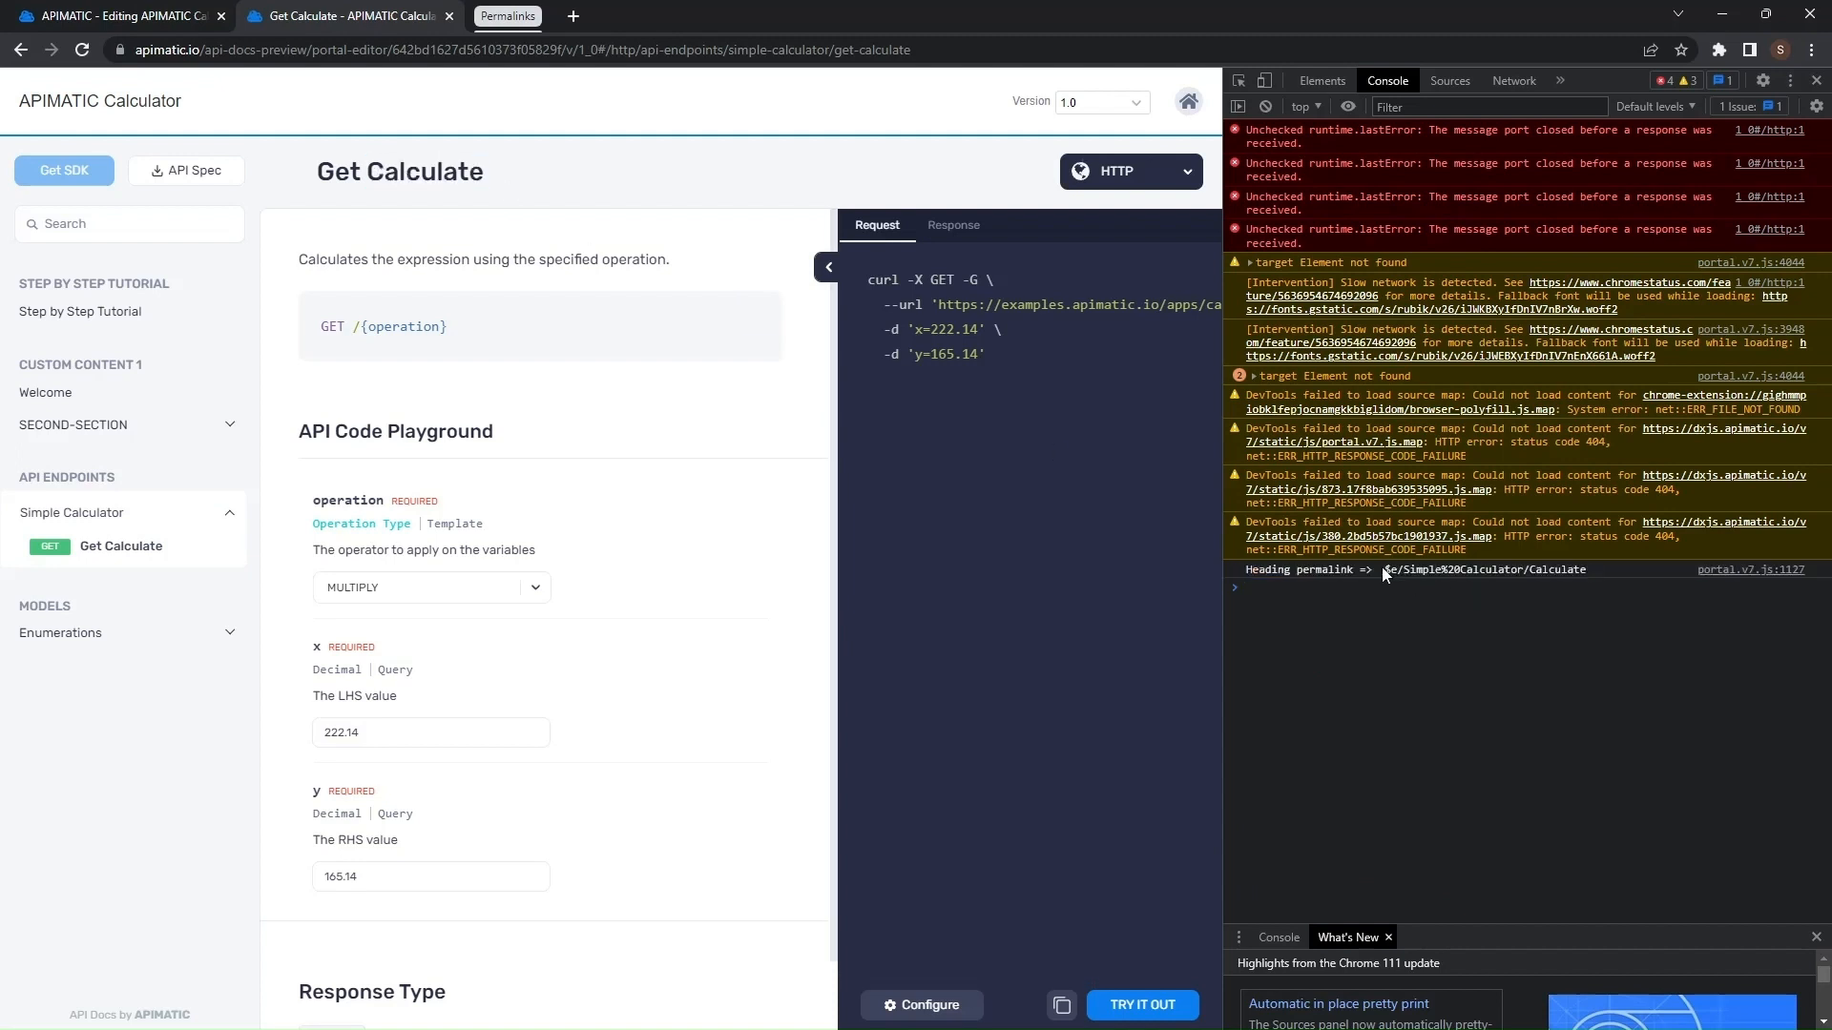
drag(1382, 569, 1494, 576)
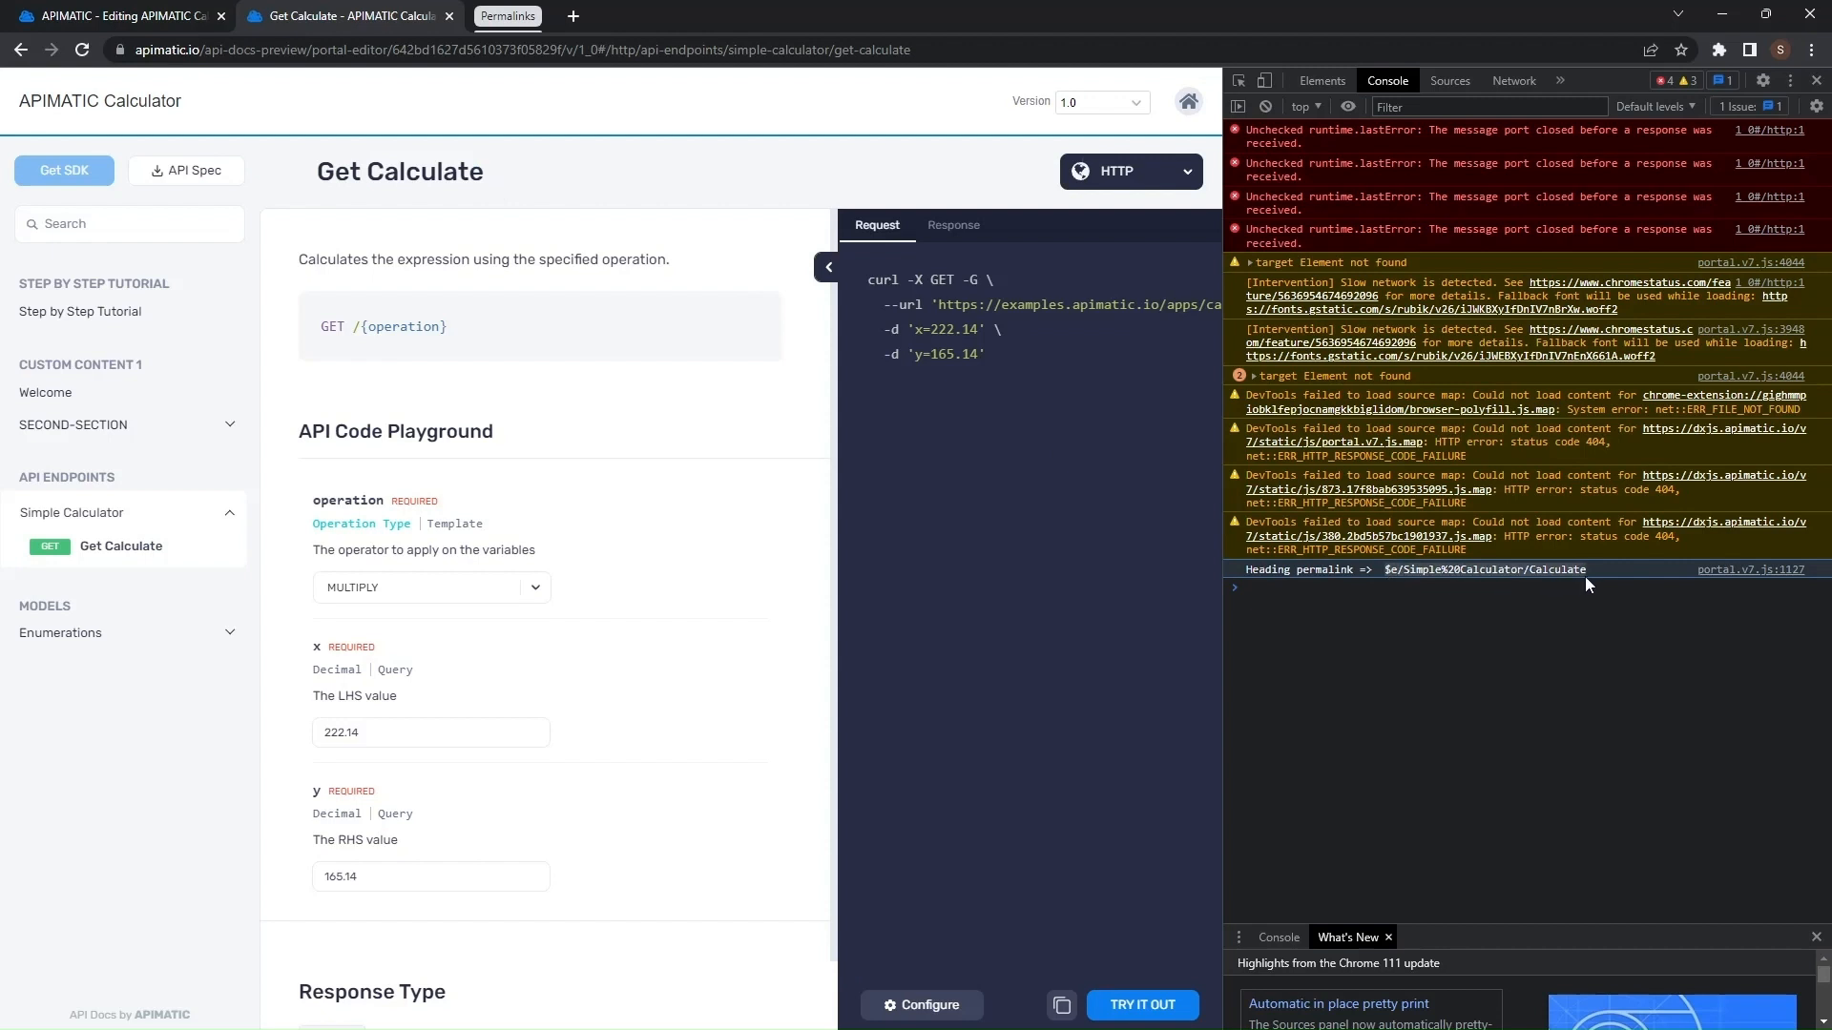
- Write 'My calculator endpoint' on the blank line of SECOND-SECTION-PAGE in the editor
click(143, 14)
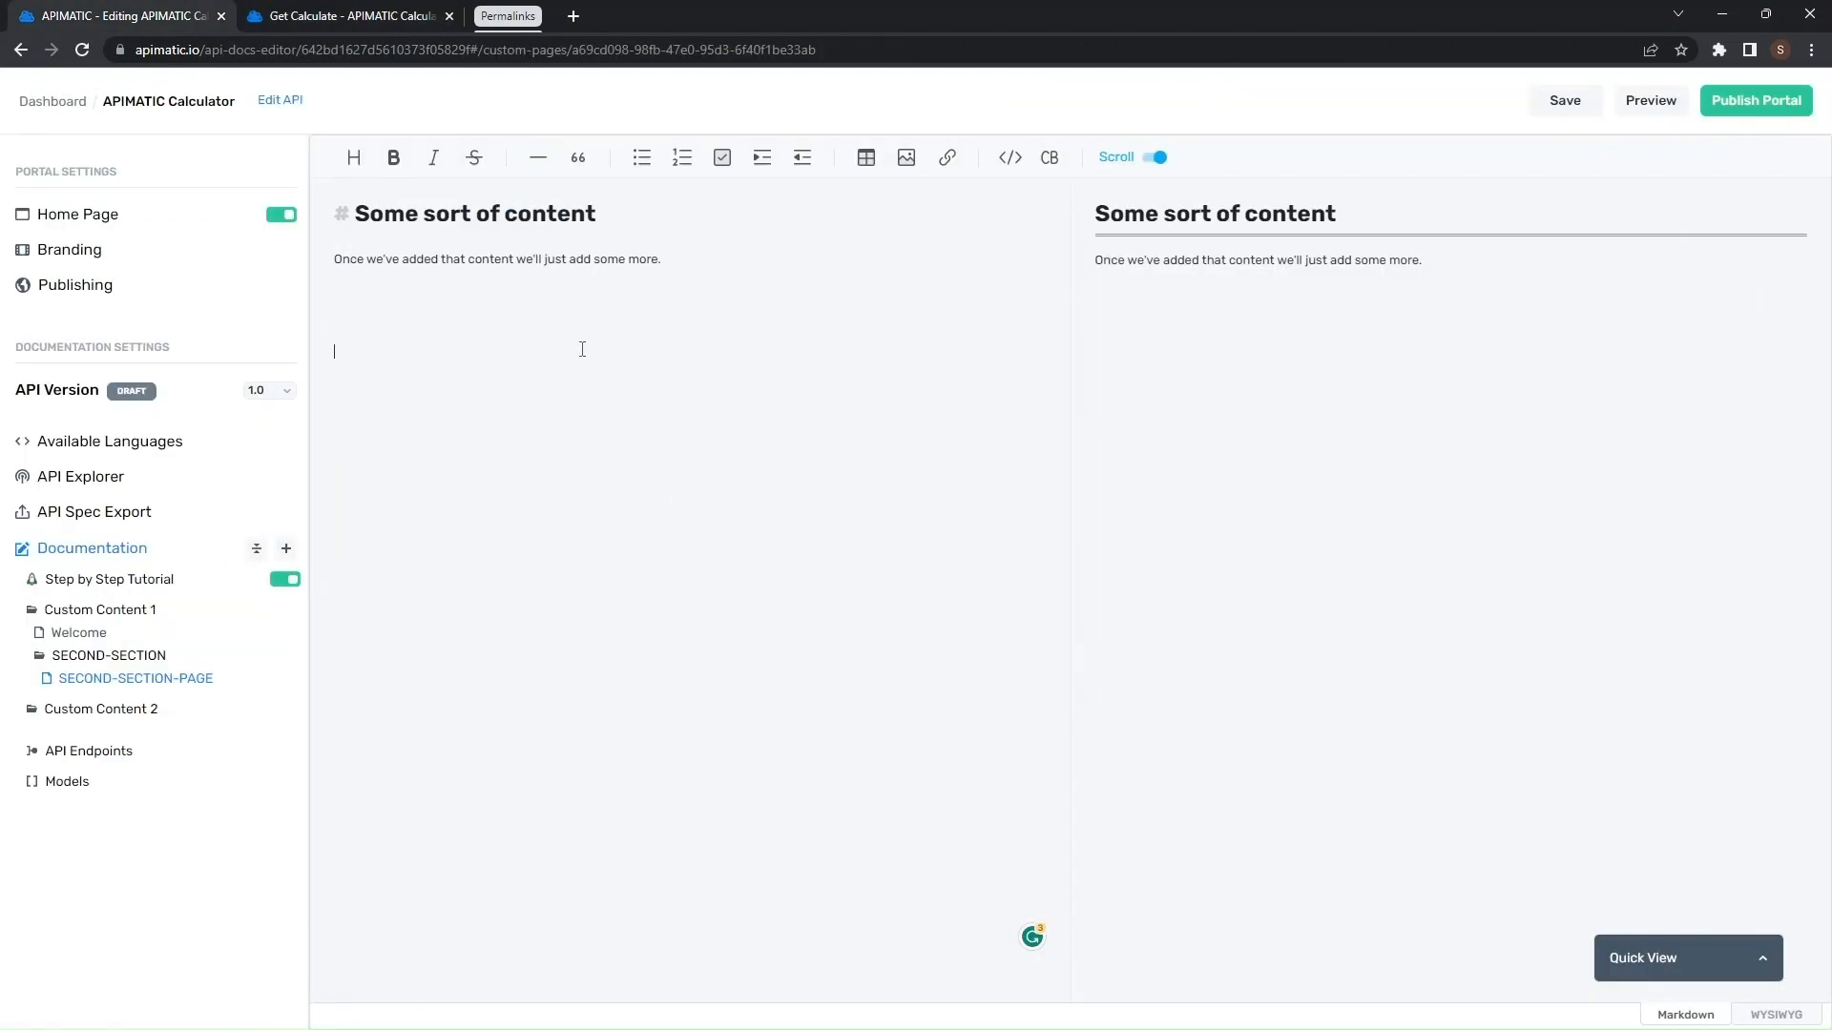
click(582, 349)
text(My calculator endpp)
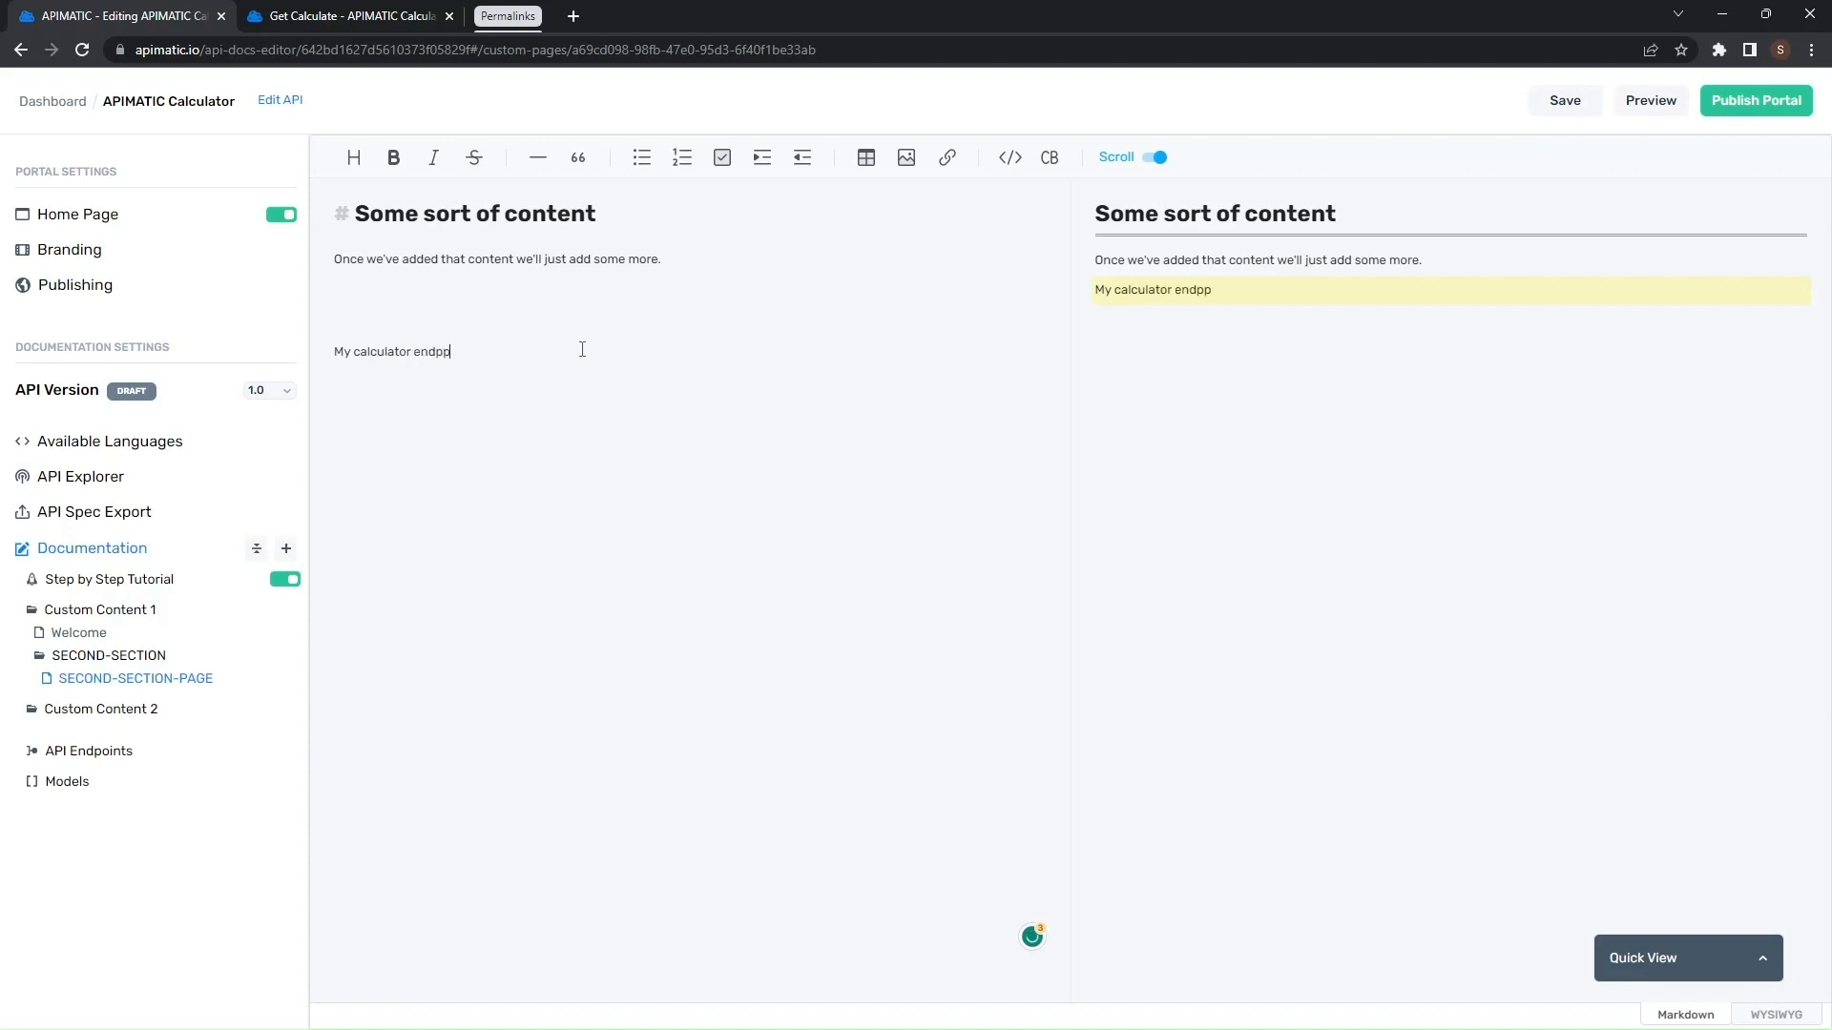
key(BackSpace)
text(oint)
drag(645, 381, 283, 361)
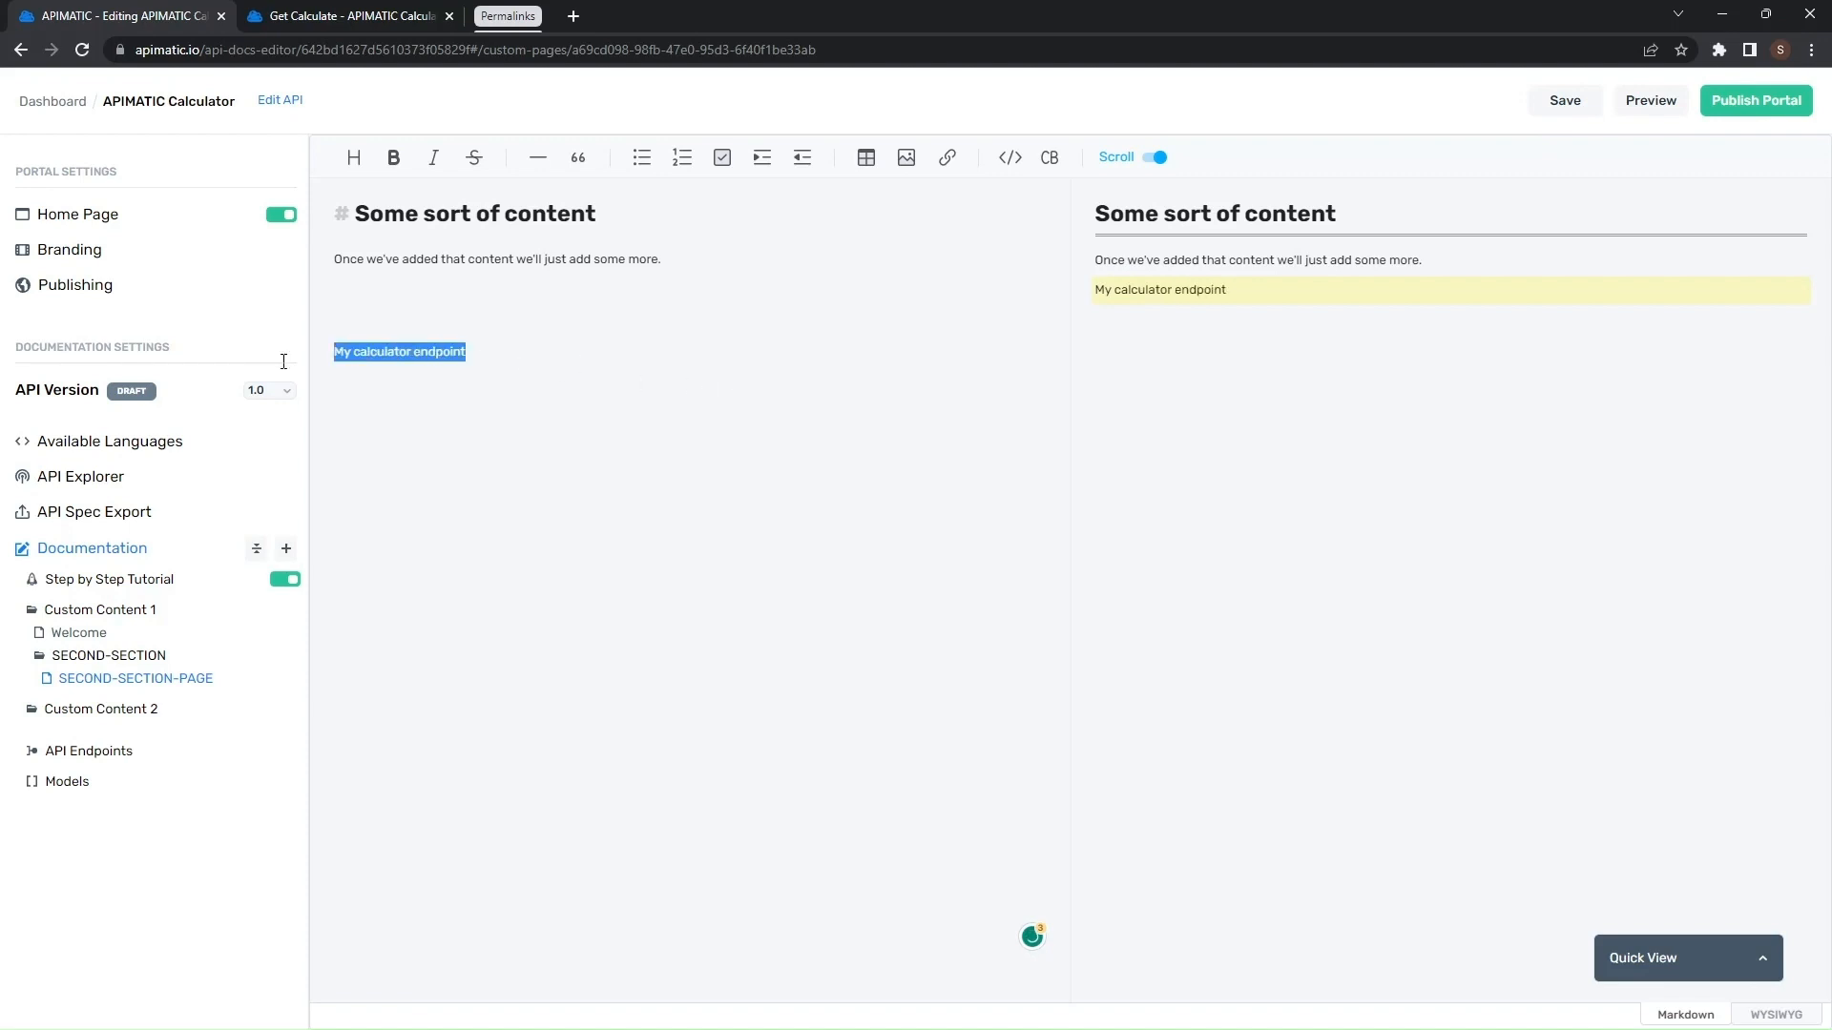
click(947, 158)
click(987, 222)
key(ctrl+v)
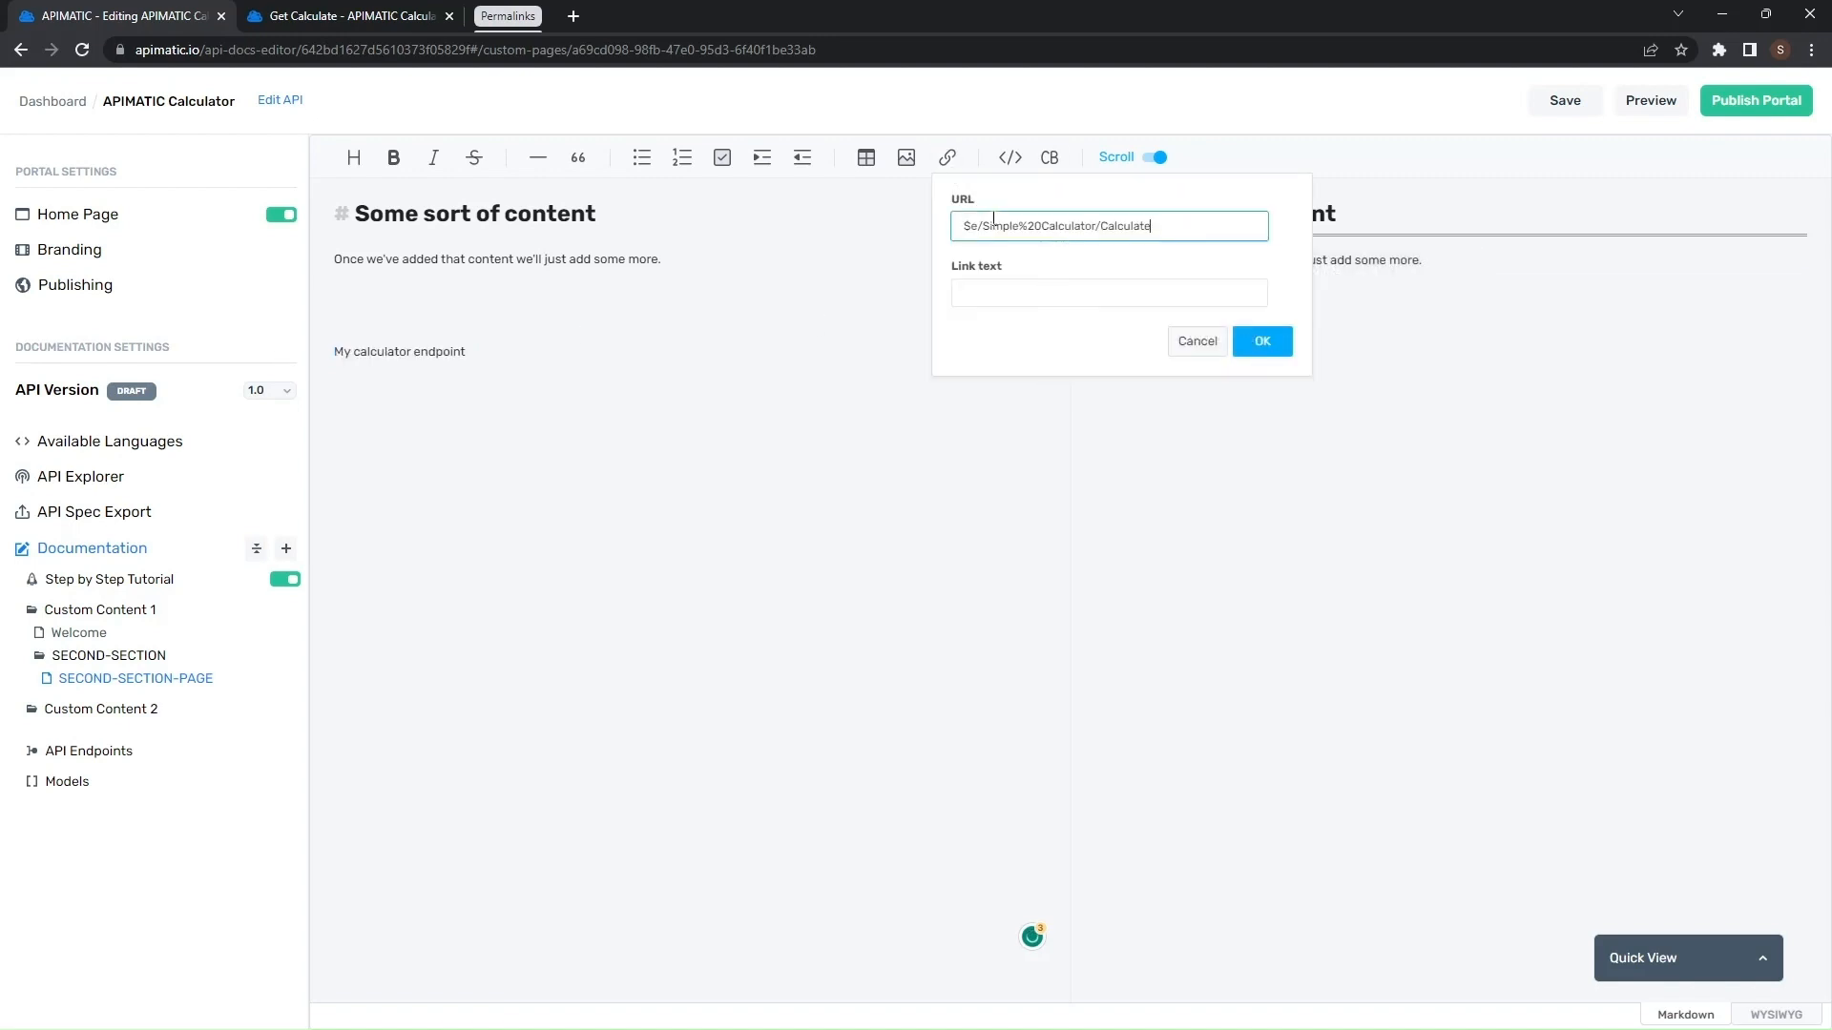
click(478, 352)
- Link the text 'My calculator endpoint' to the permalink $e/Simple%20Calculator/Calculate
drag(478, 352, 332, 352)
click(948, 159)
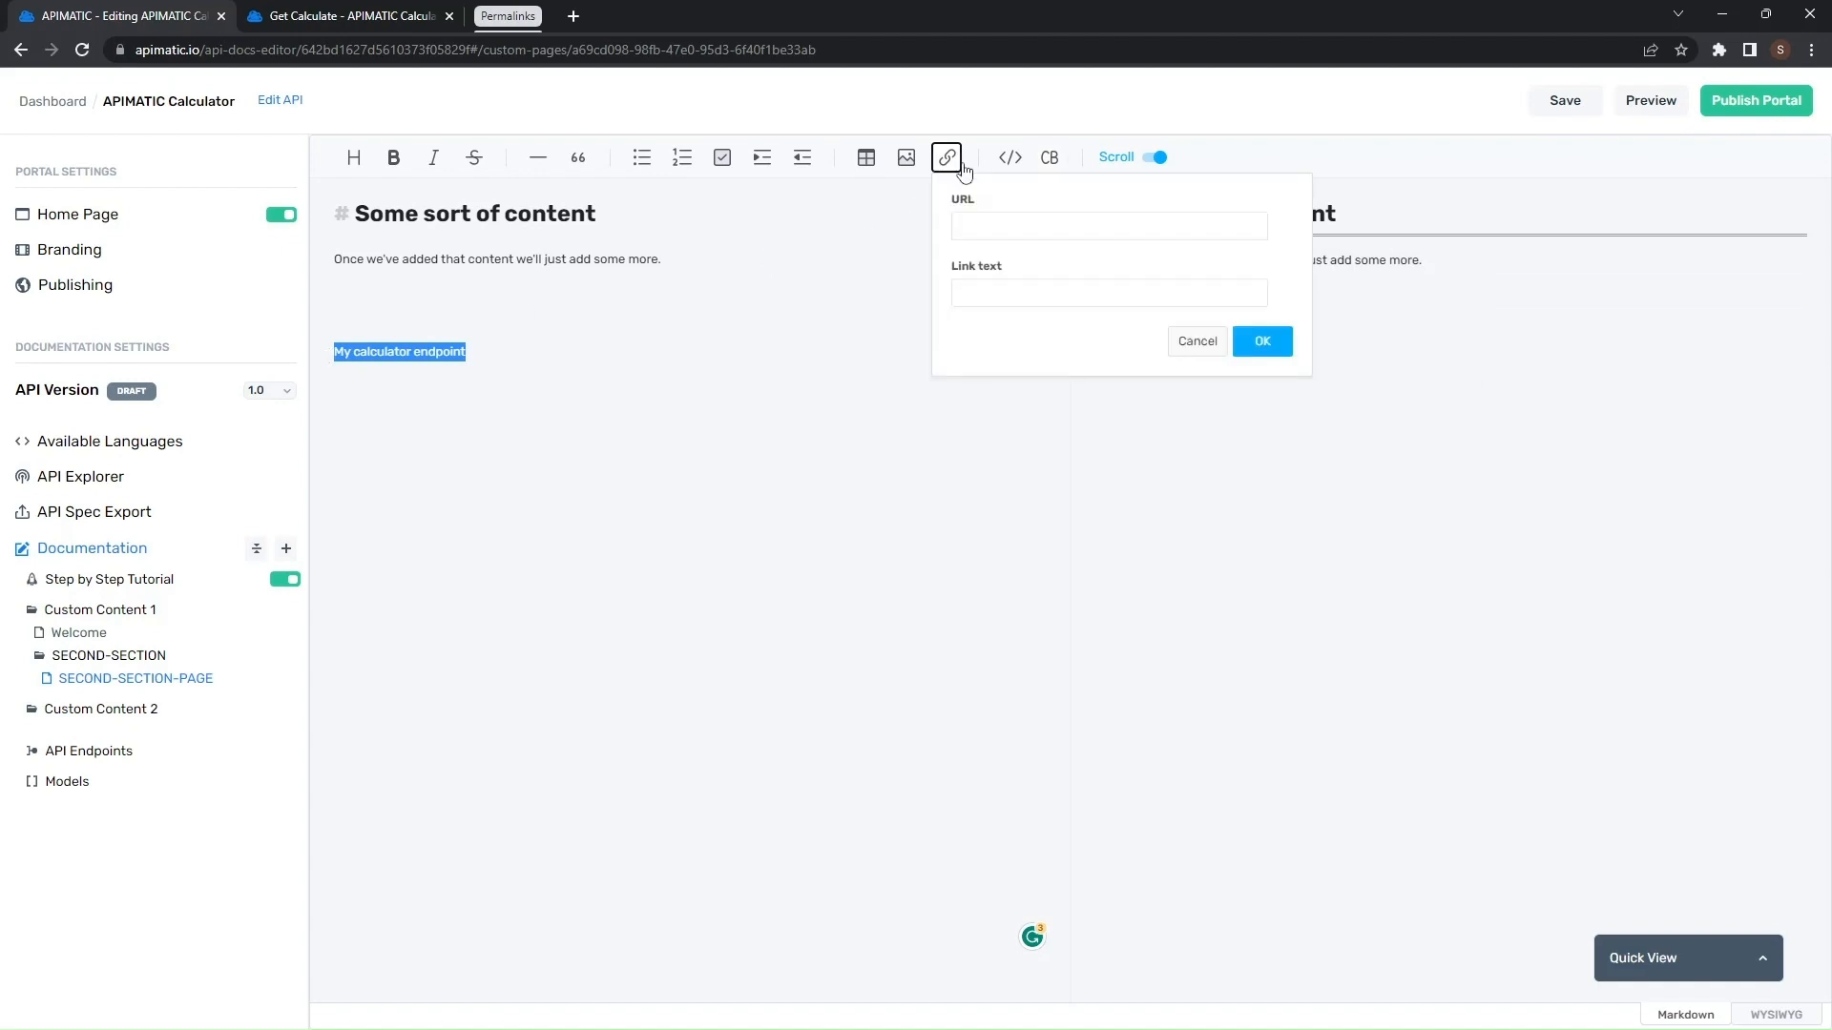
click(1039, 285)
click(1070, 224)
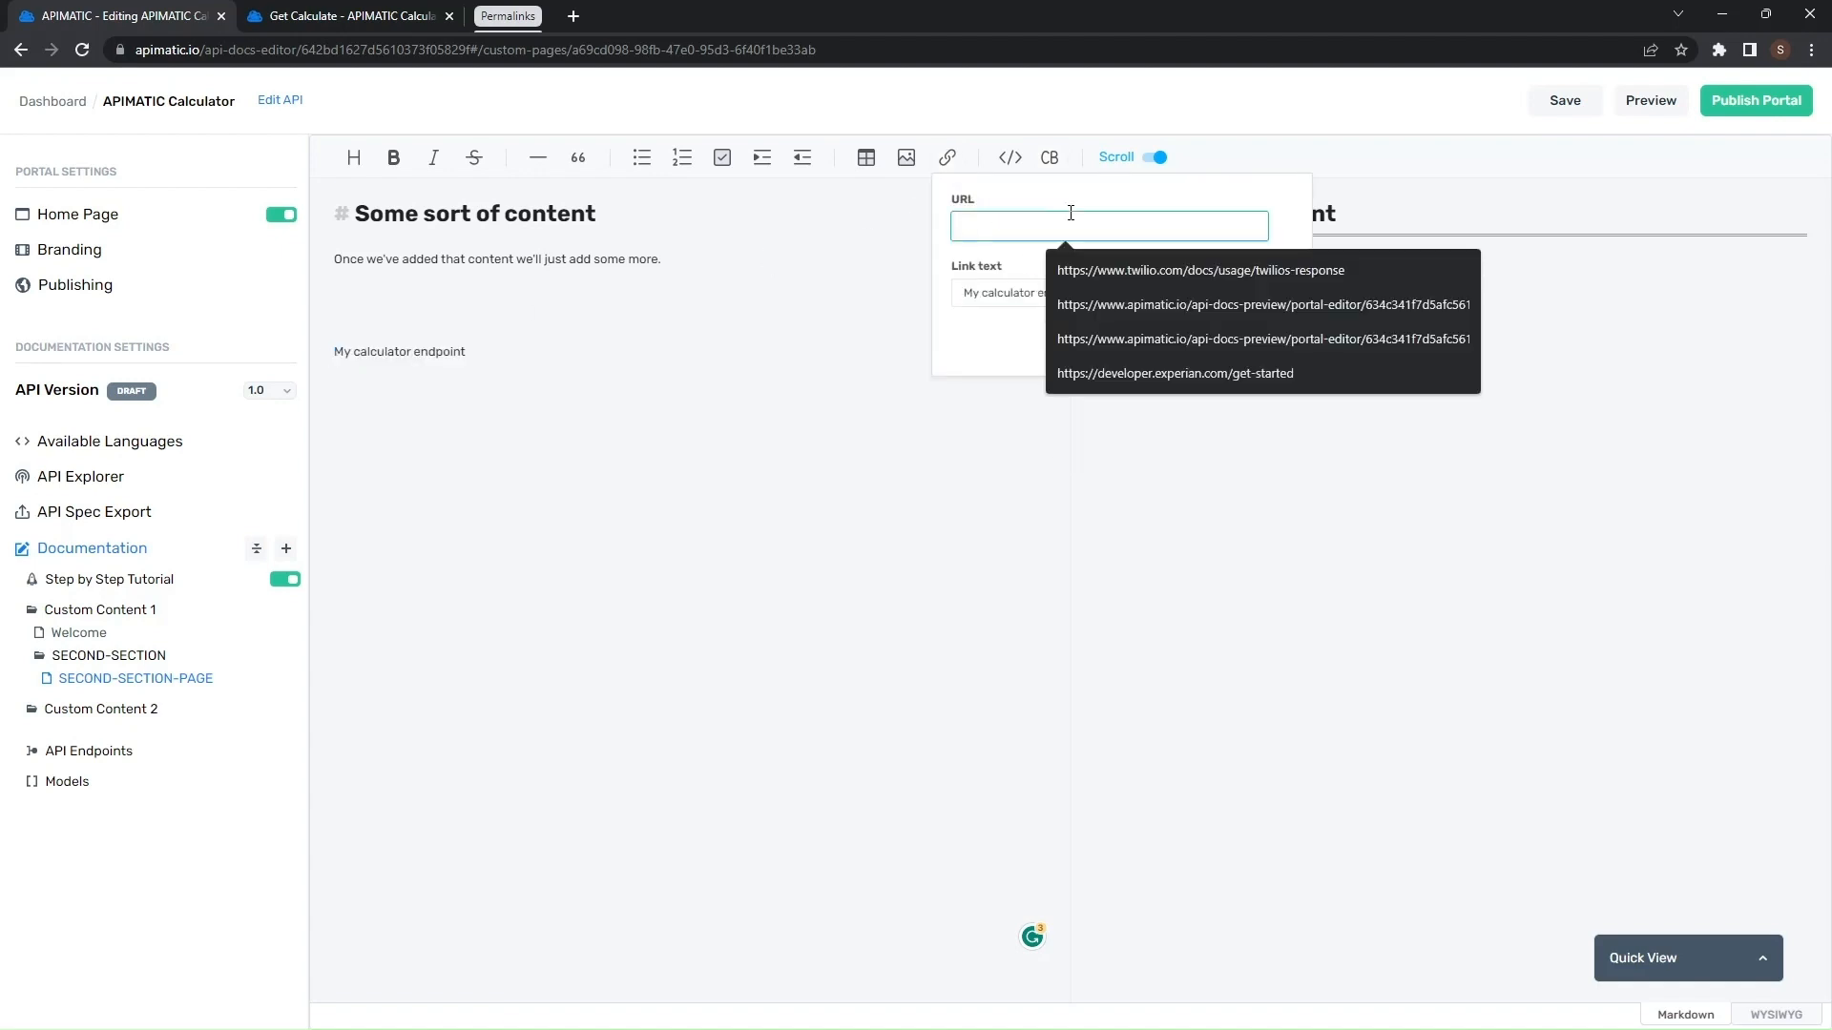
key(super+v)
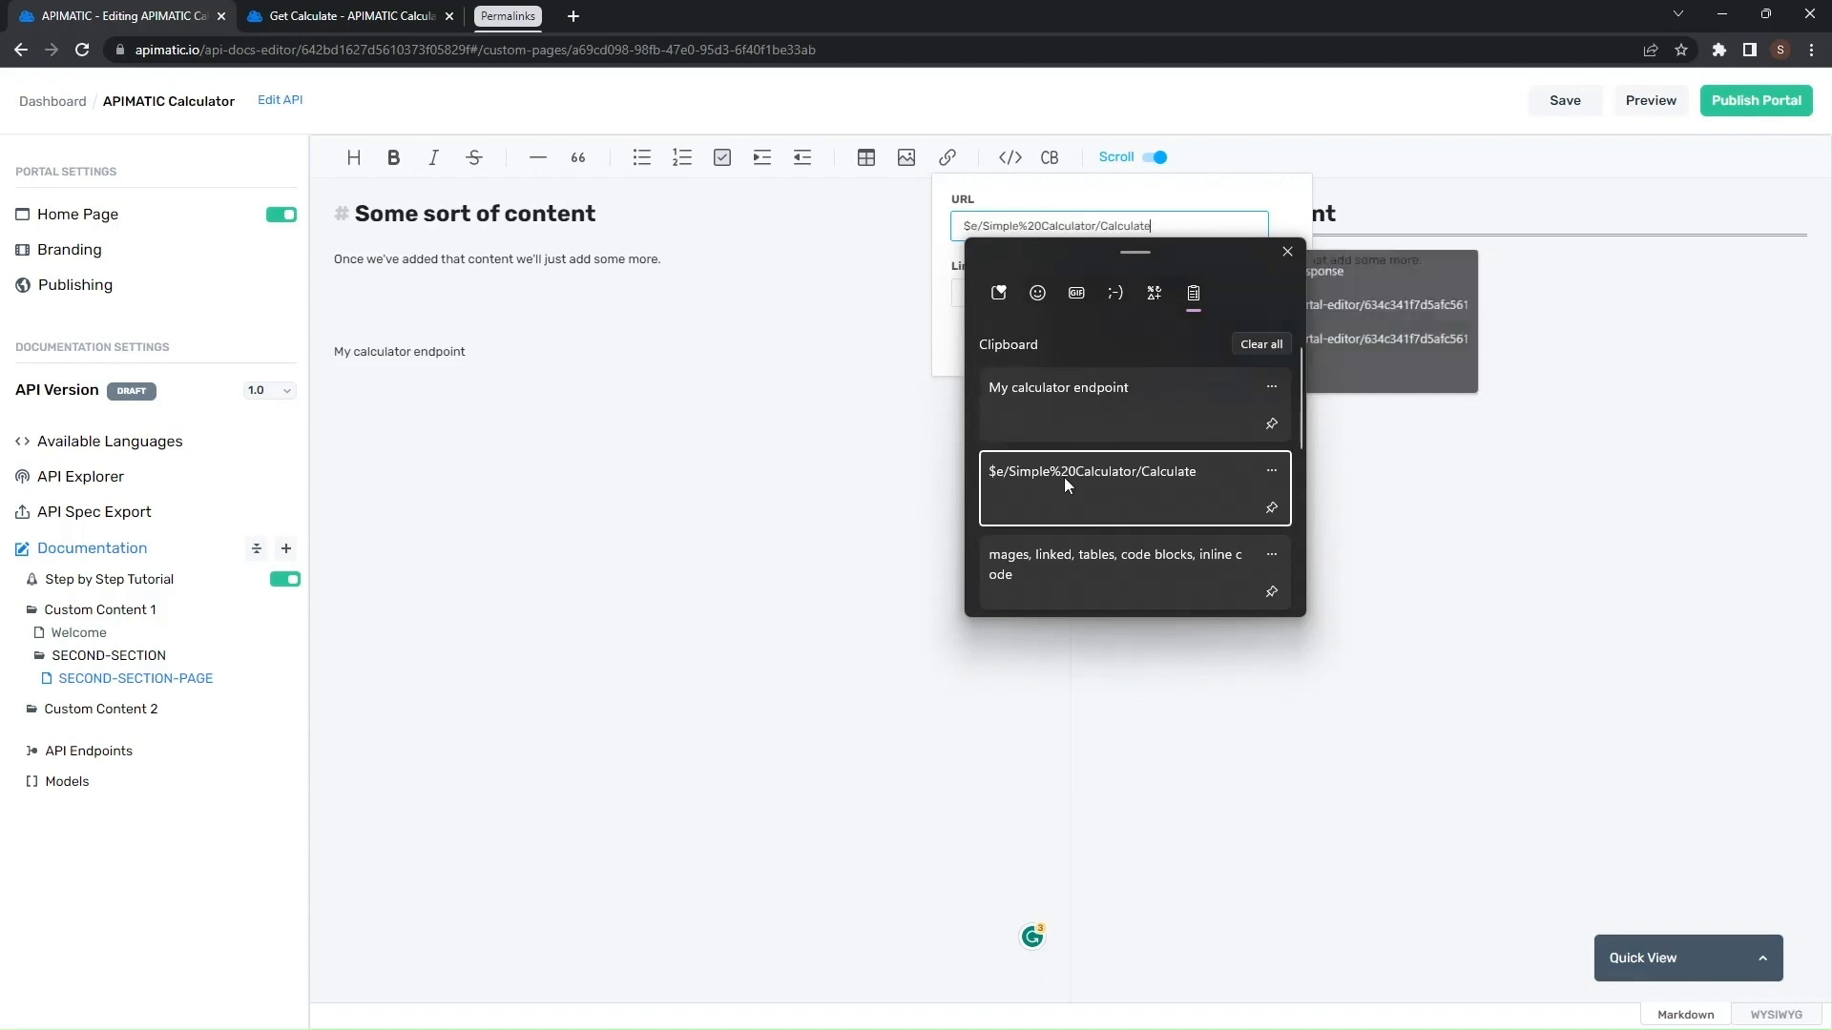
click(1063, 477)
click(1262, 343)
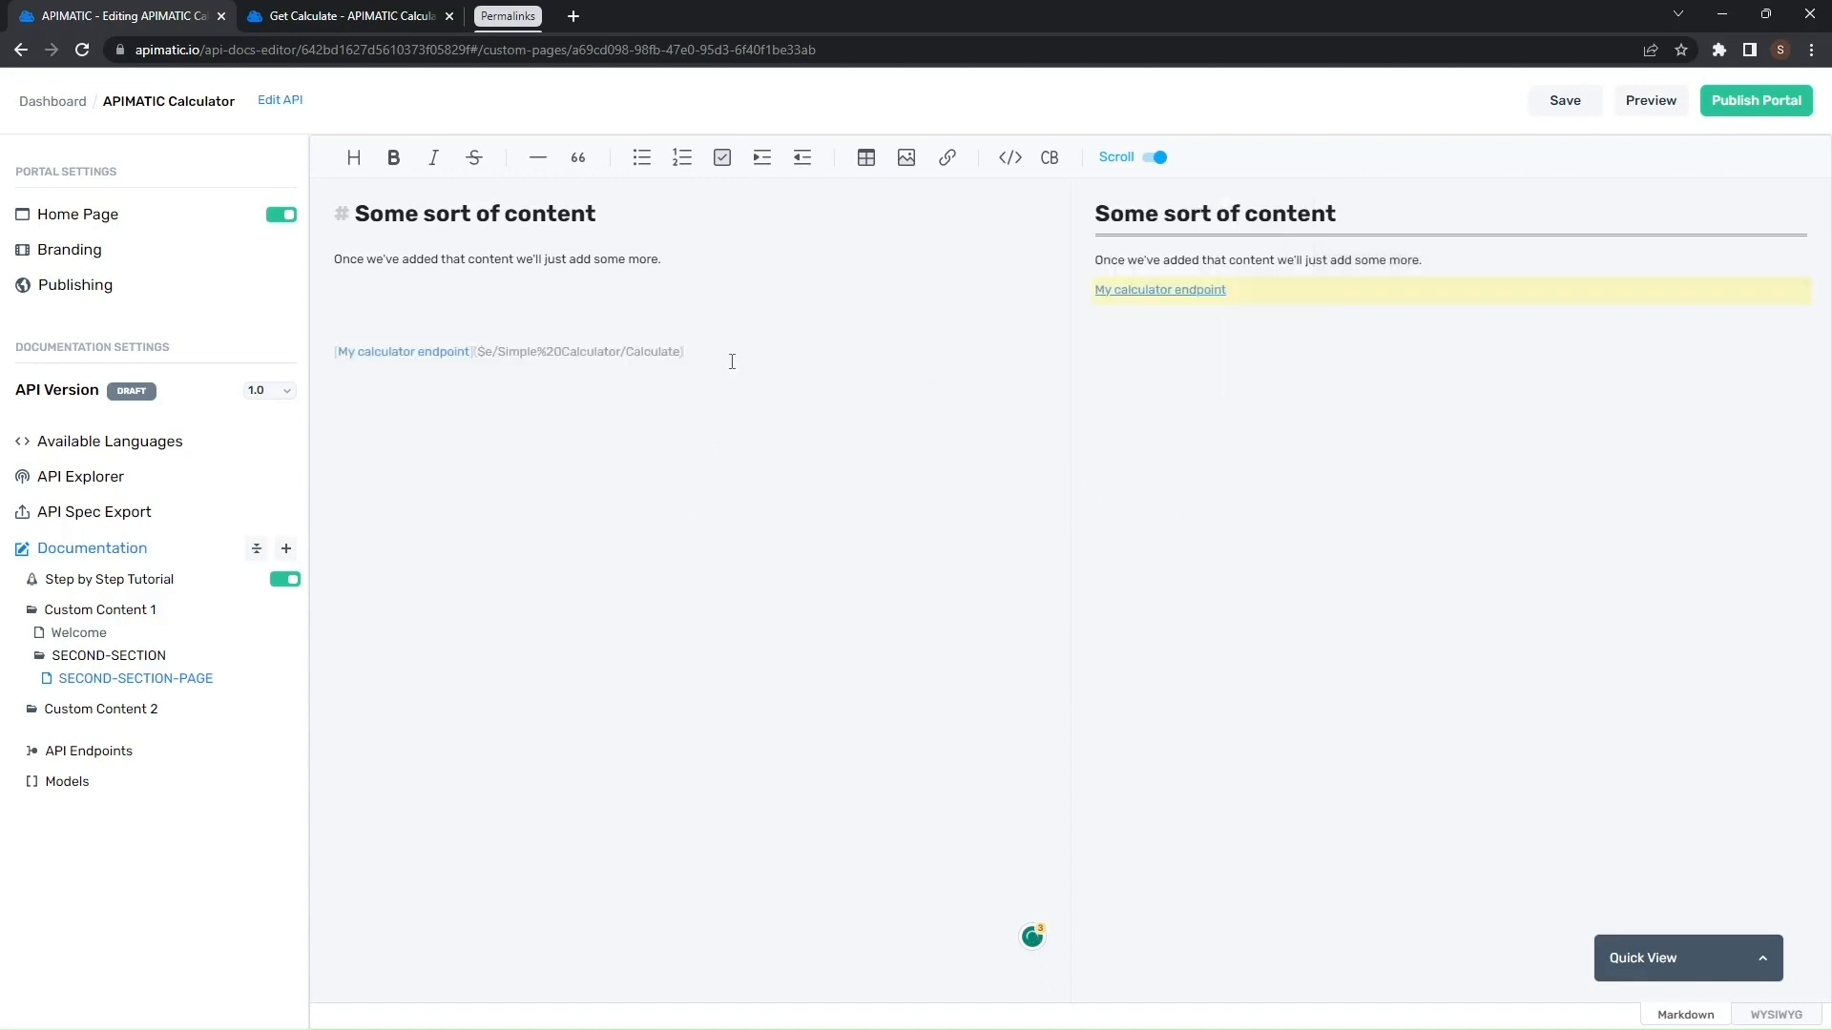
- Save the page and test the My calculator endpoint link from SECOND-SECTION-PAGE in the HTTP preview
click(1565, 105)
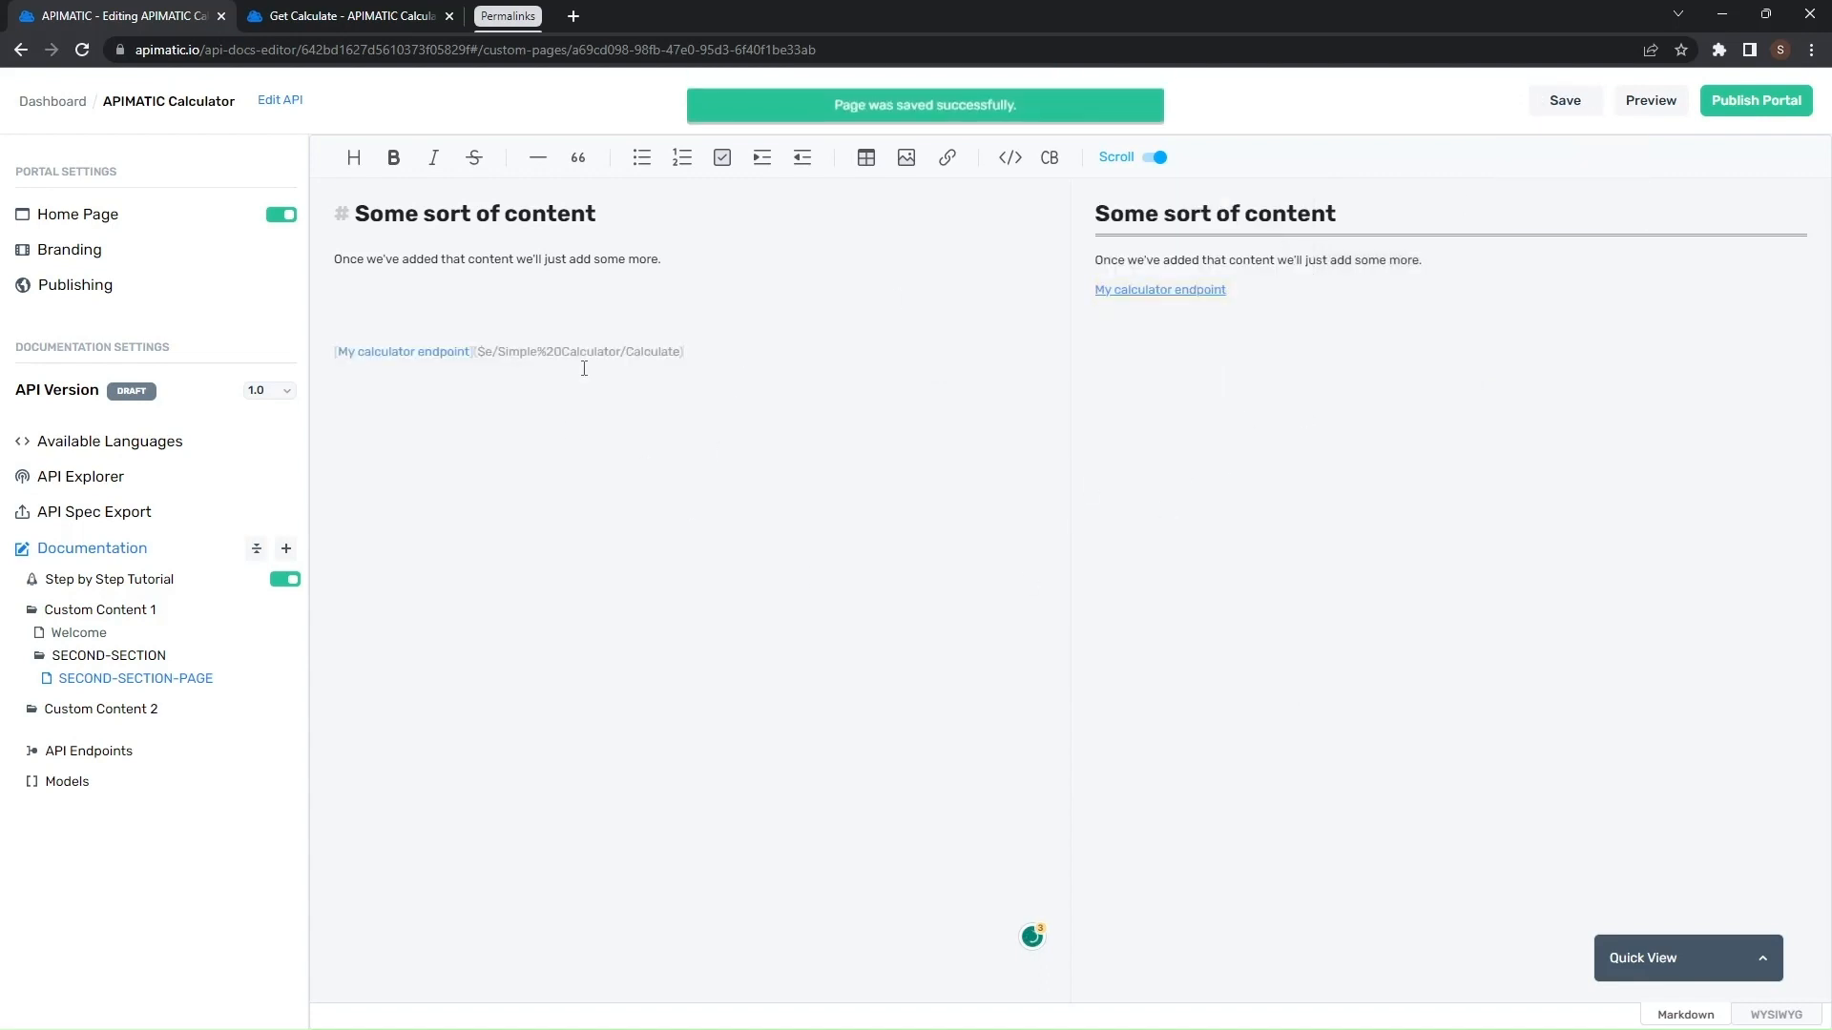
click(1633, 110)
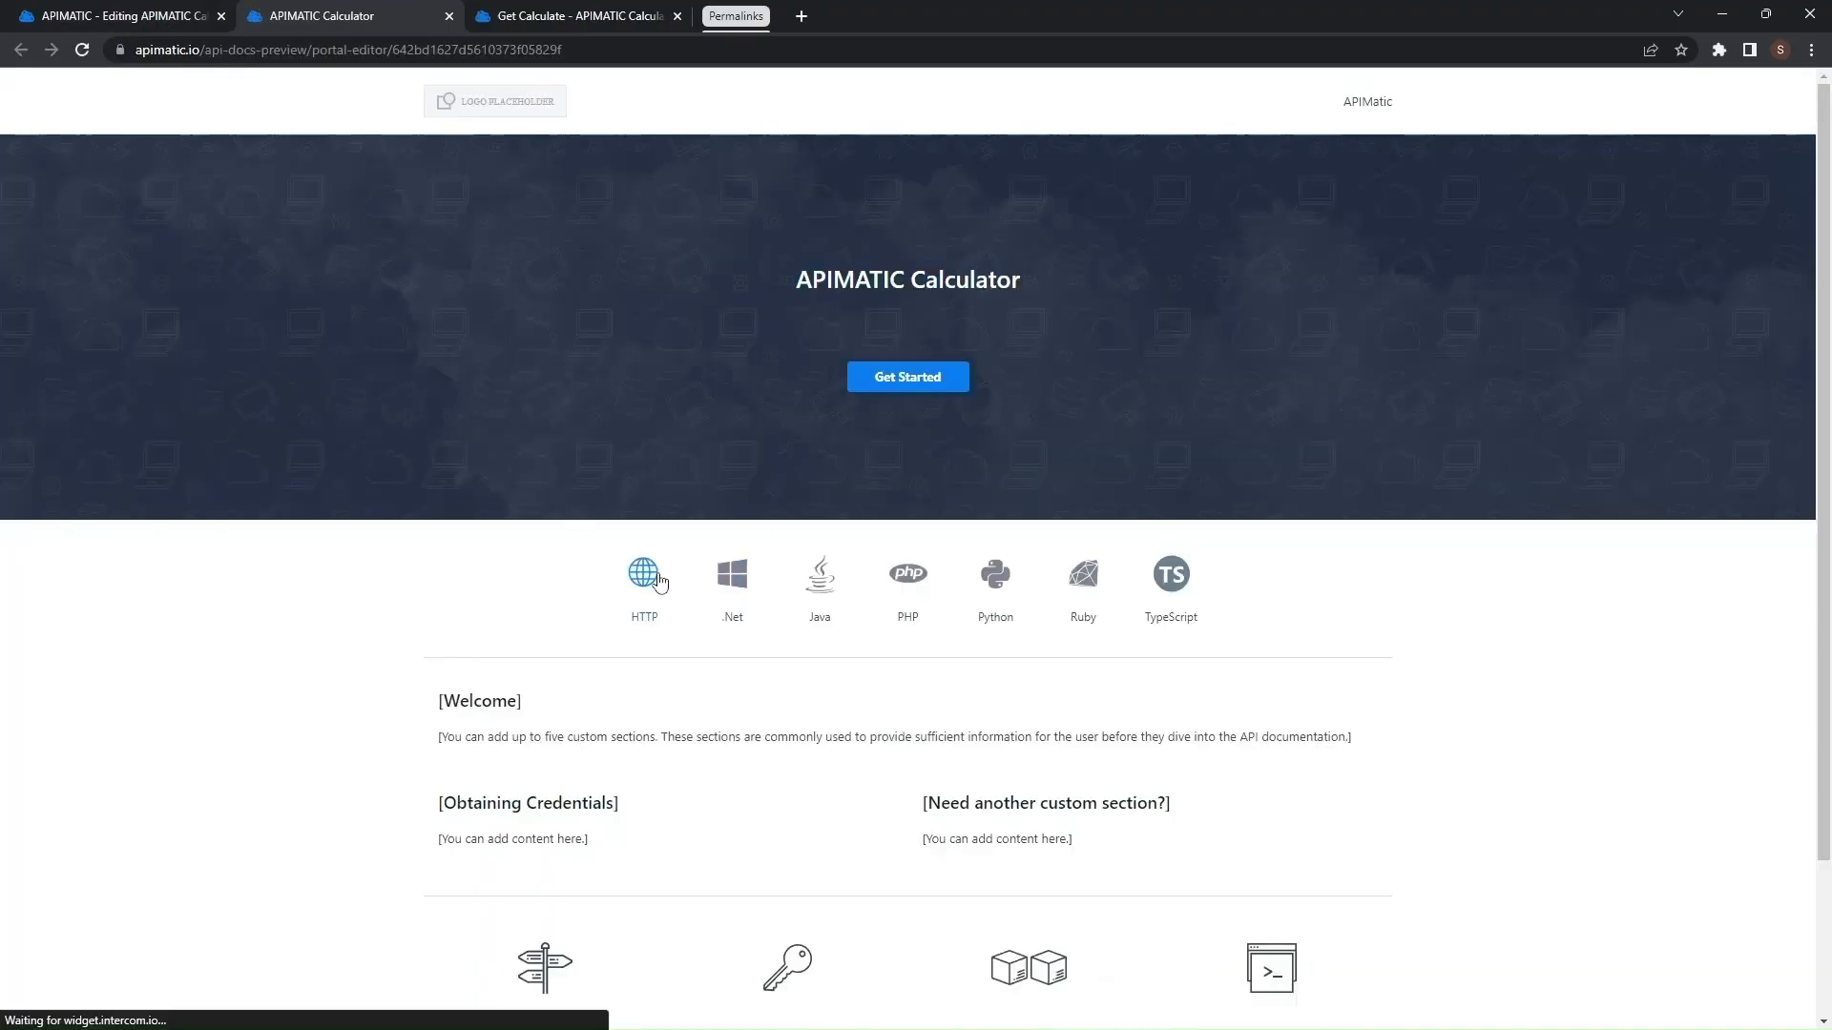
click(659, 579)
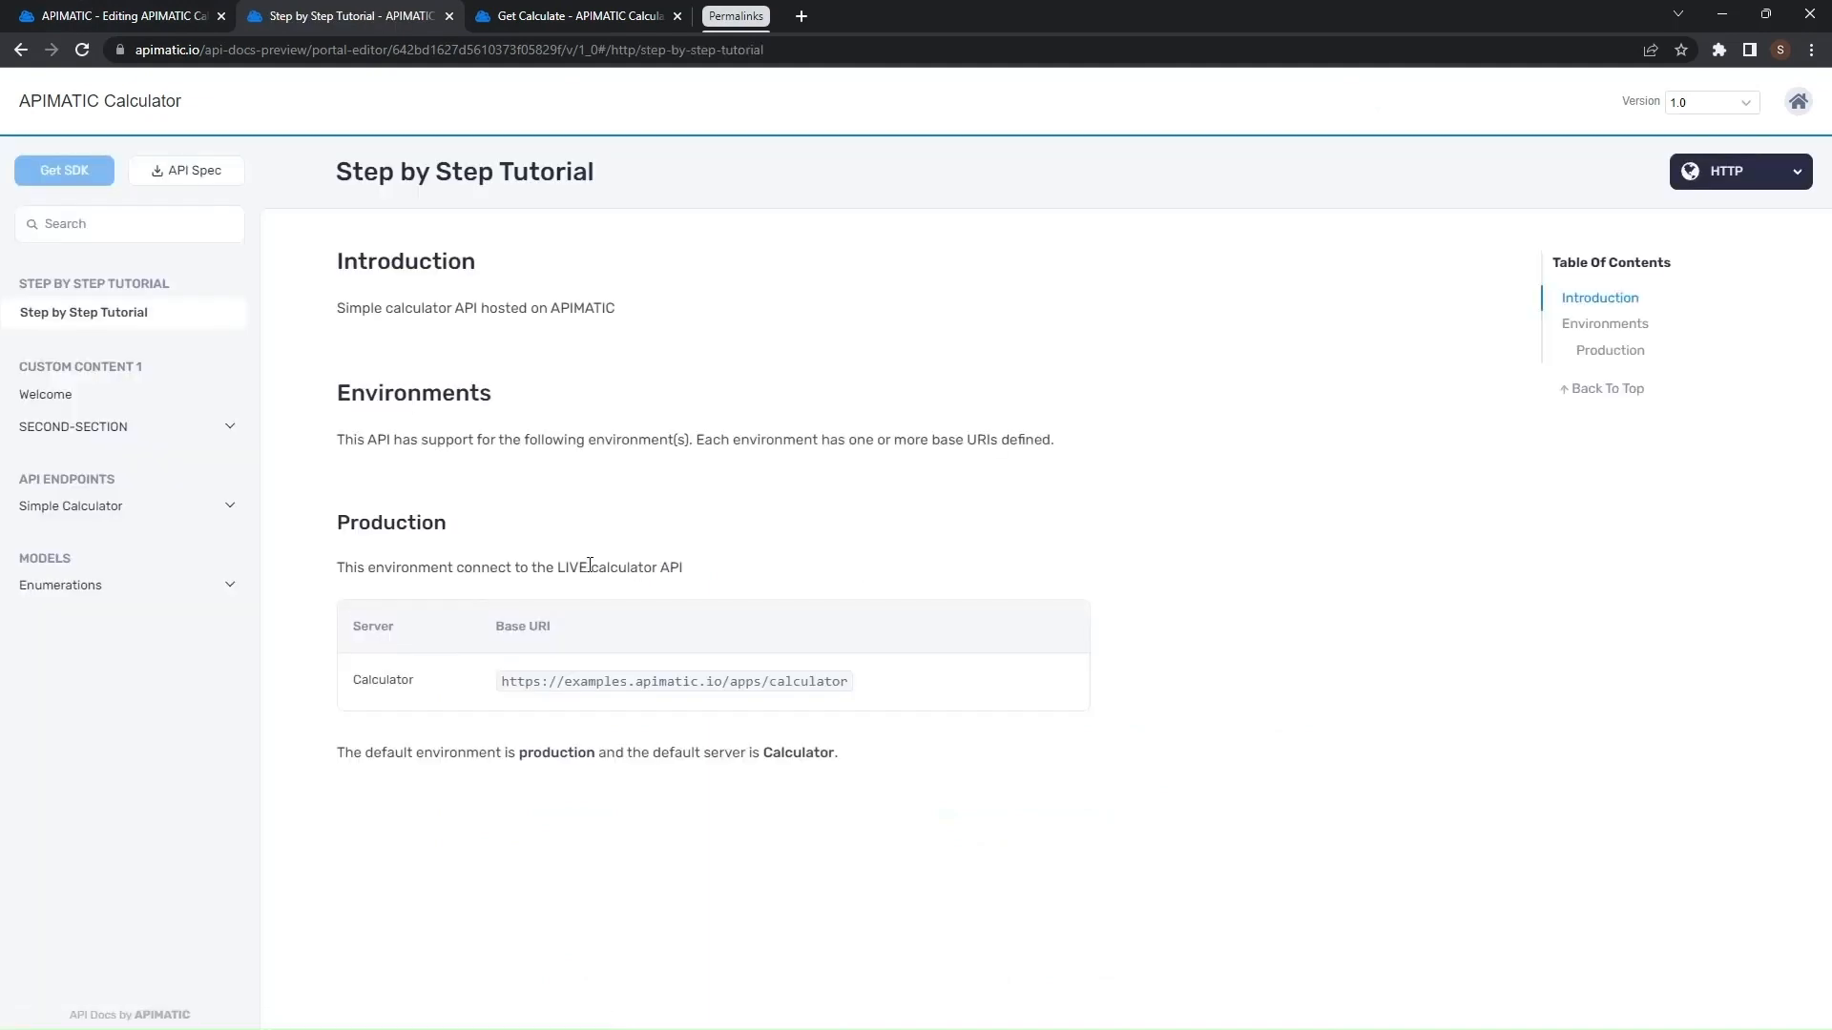
click(123, 427)
click(145, 469)
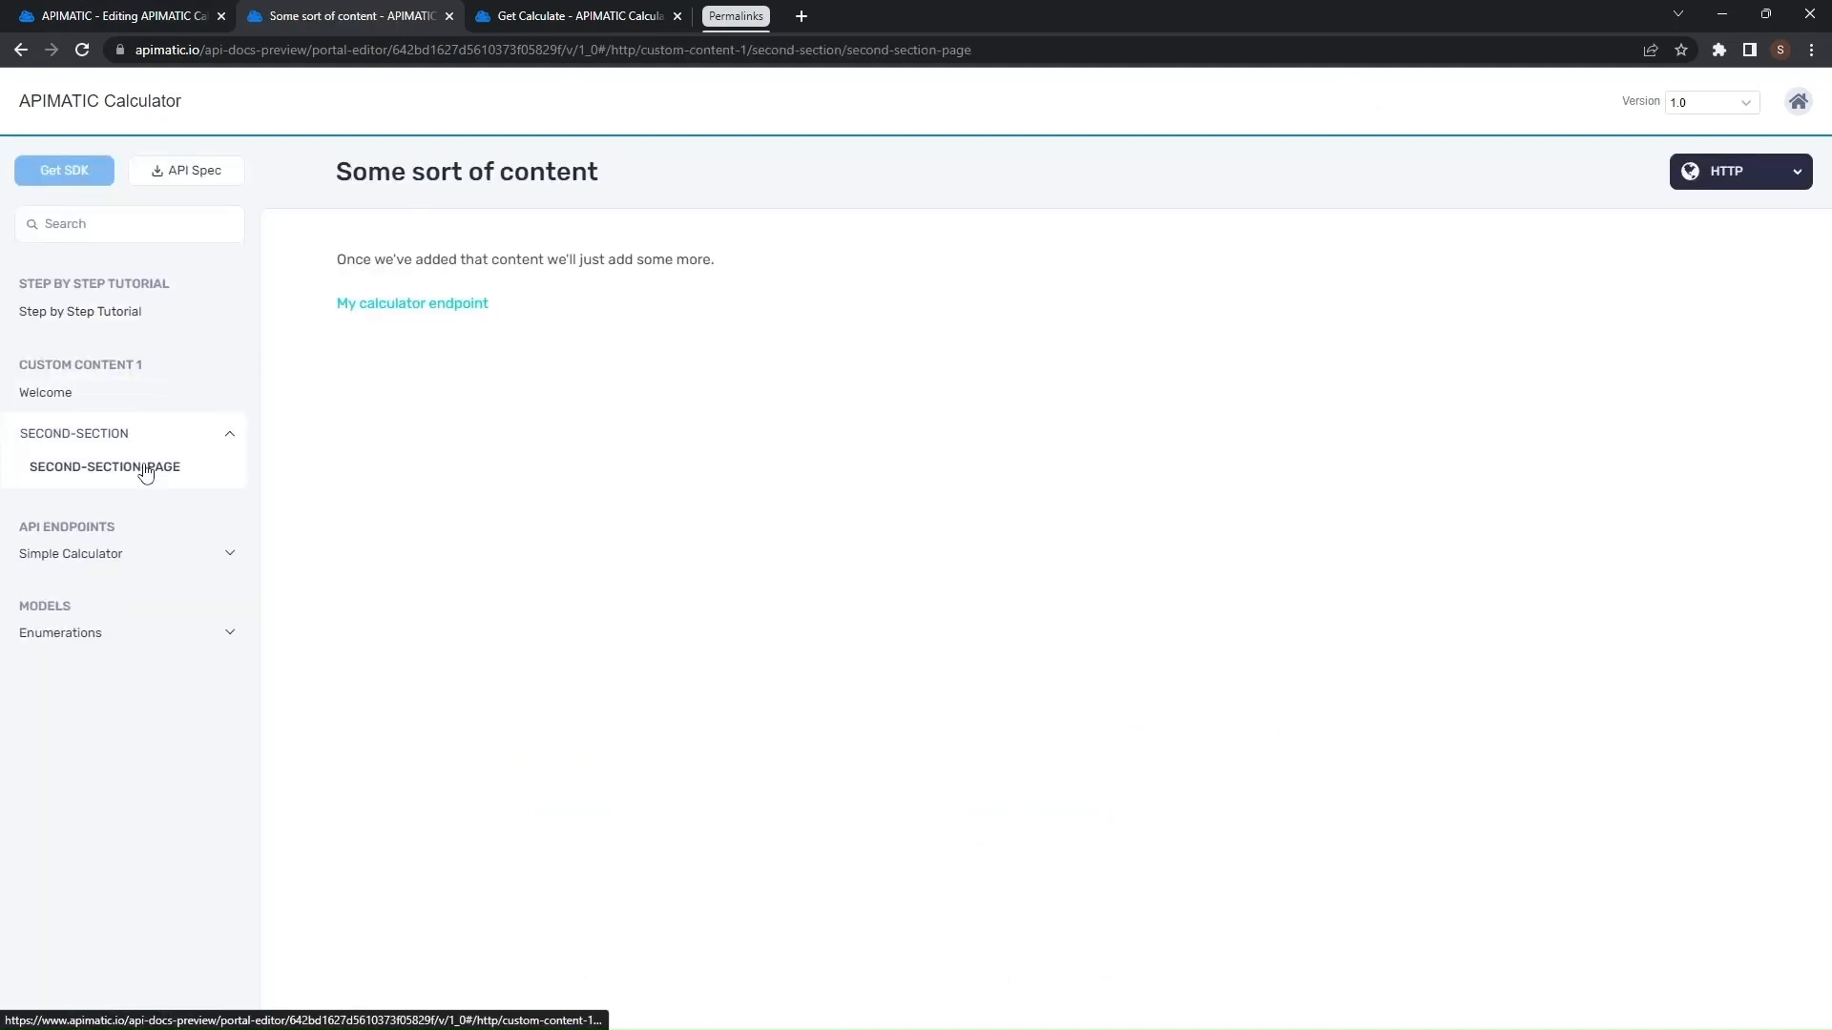
click(461, 305)
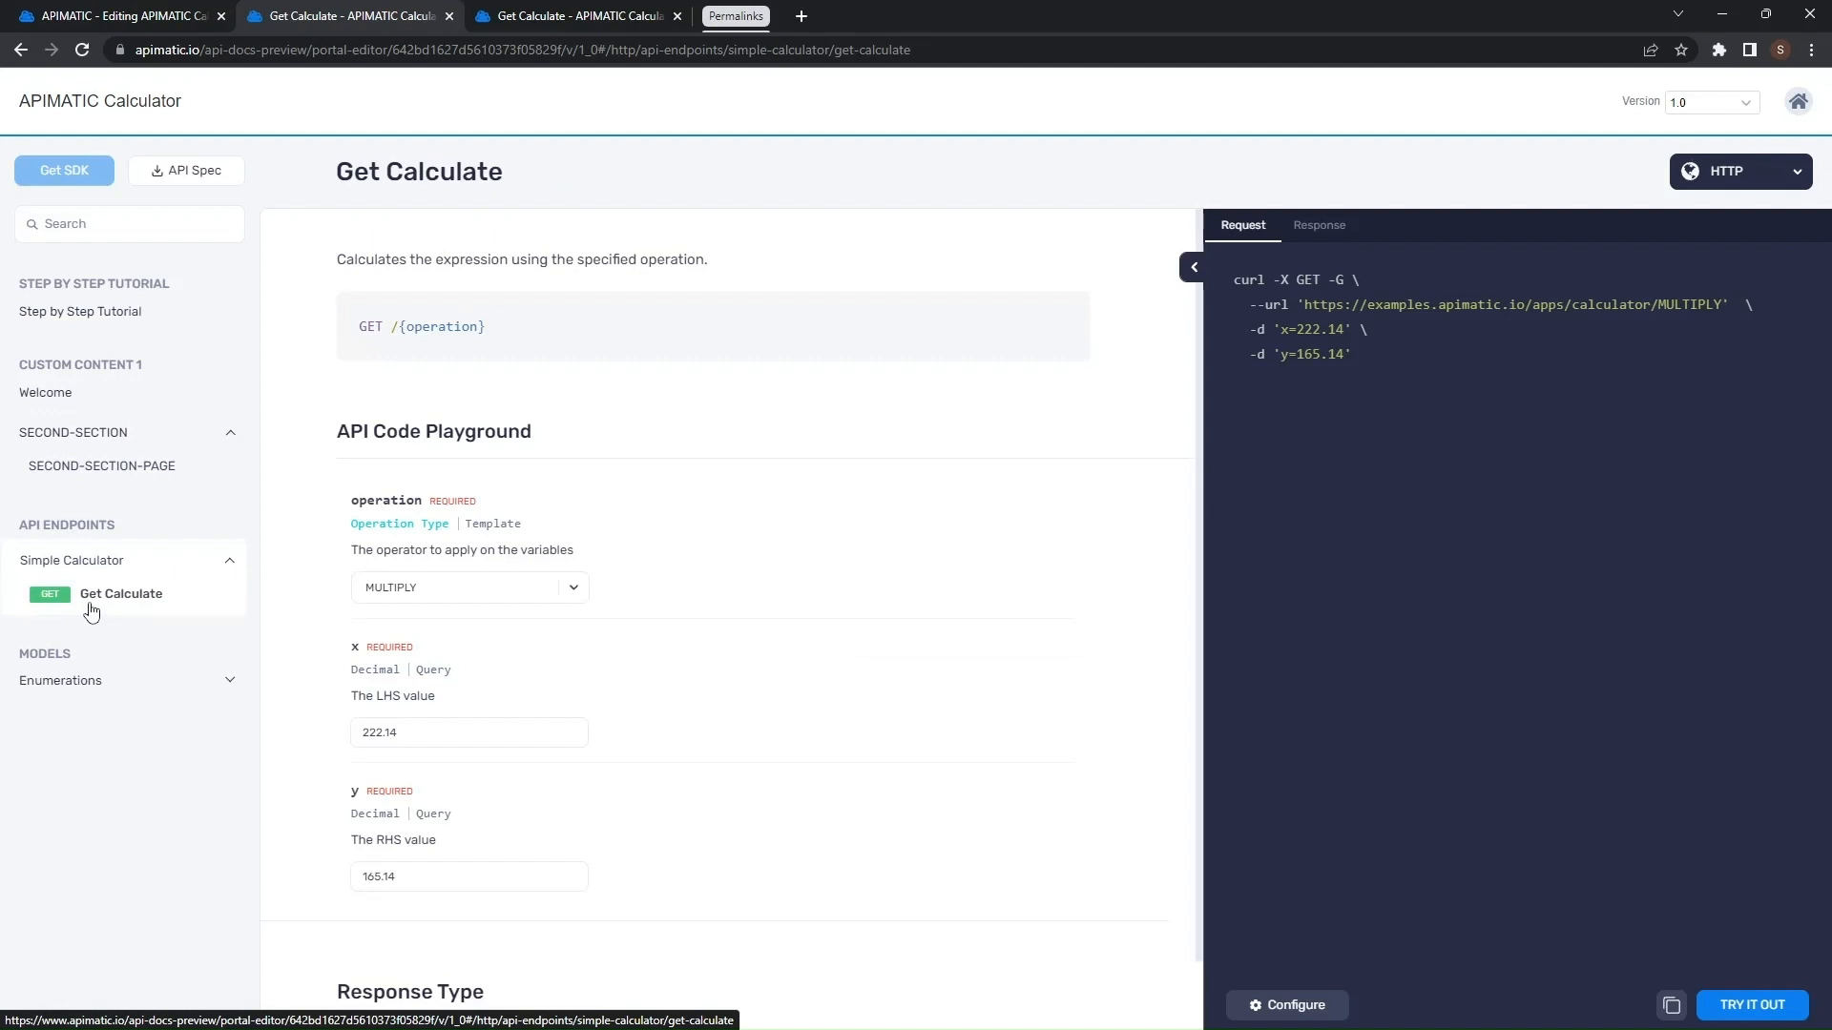
click(124, 16)
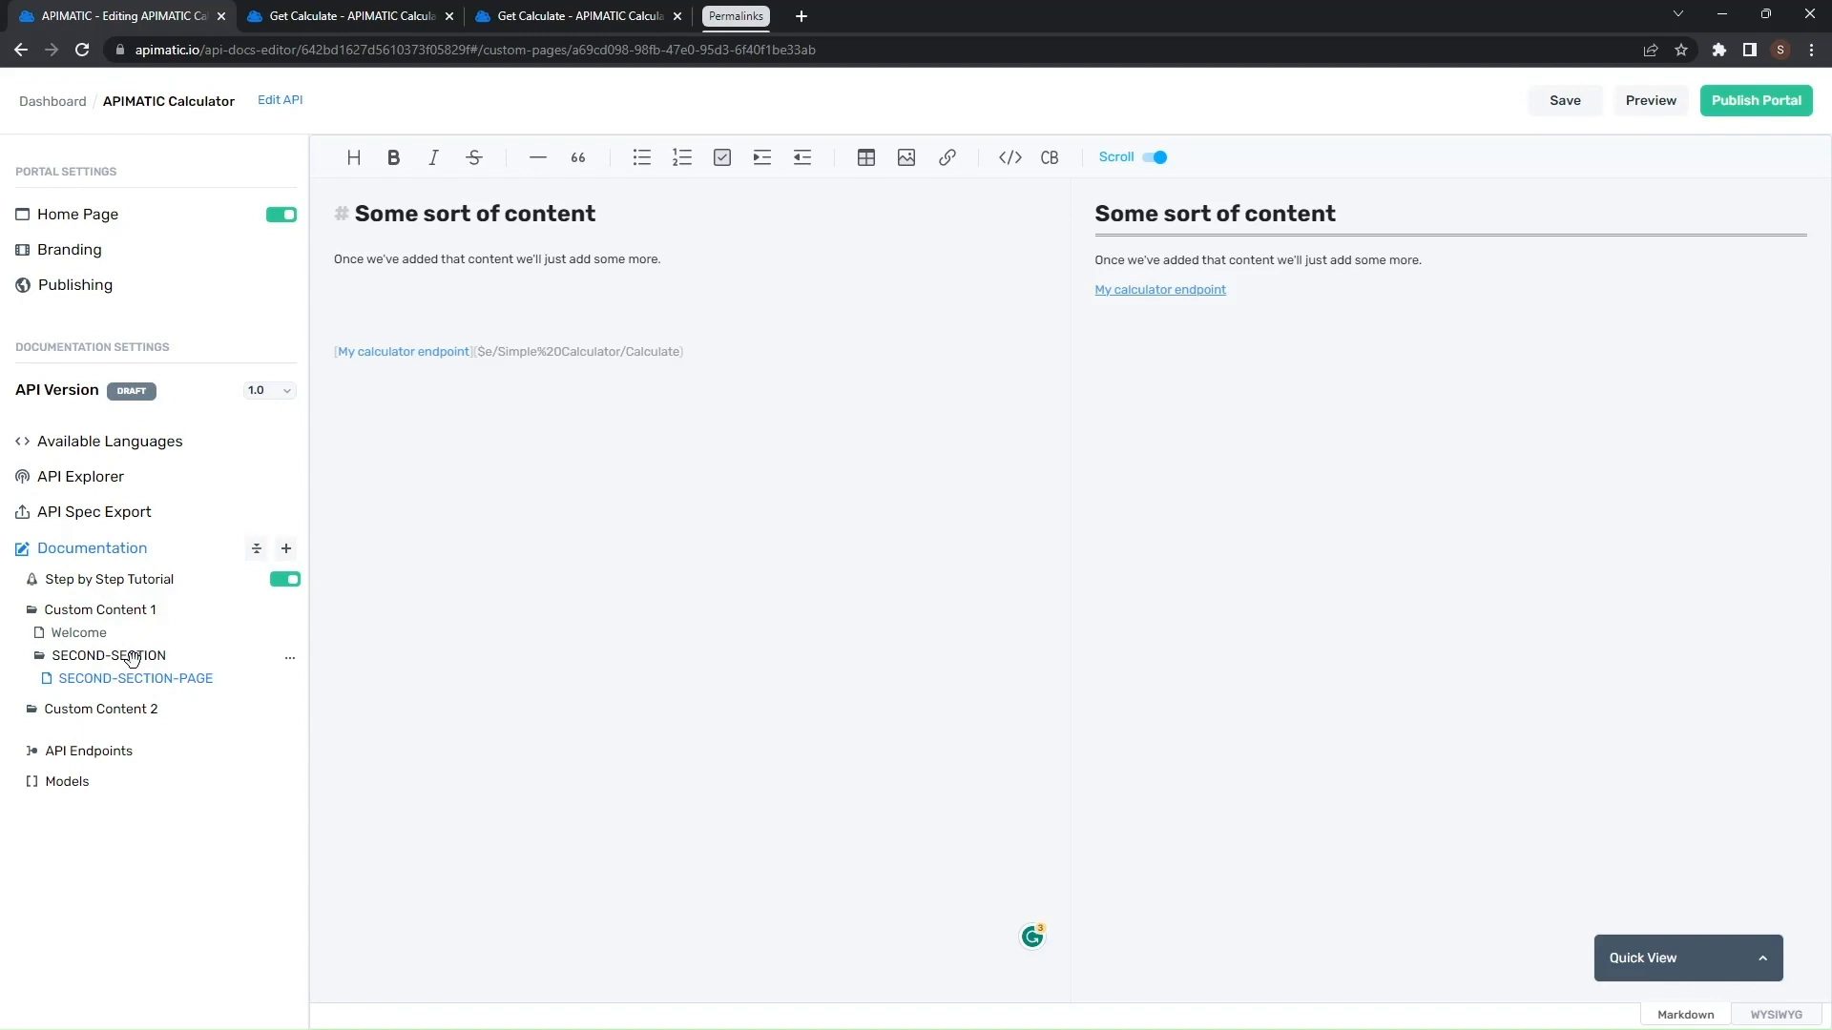
click(334, 15)
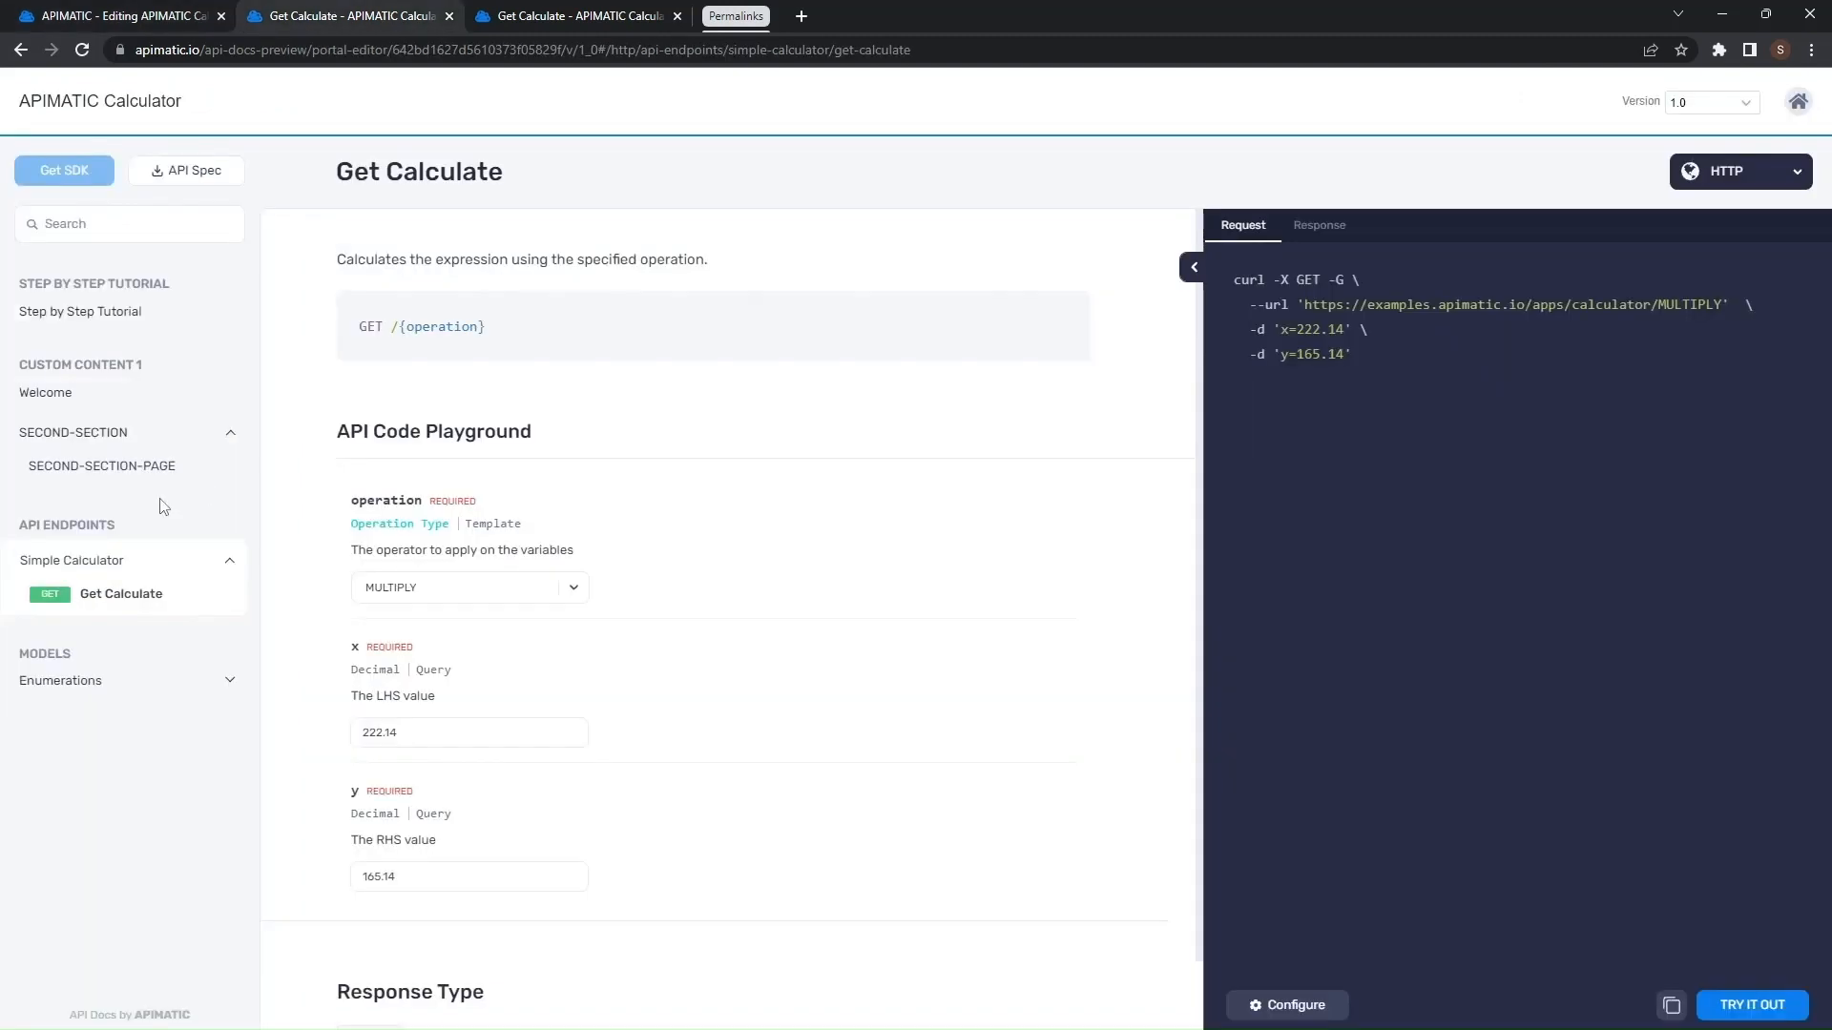
click(212, 435)
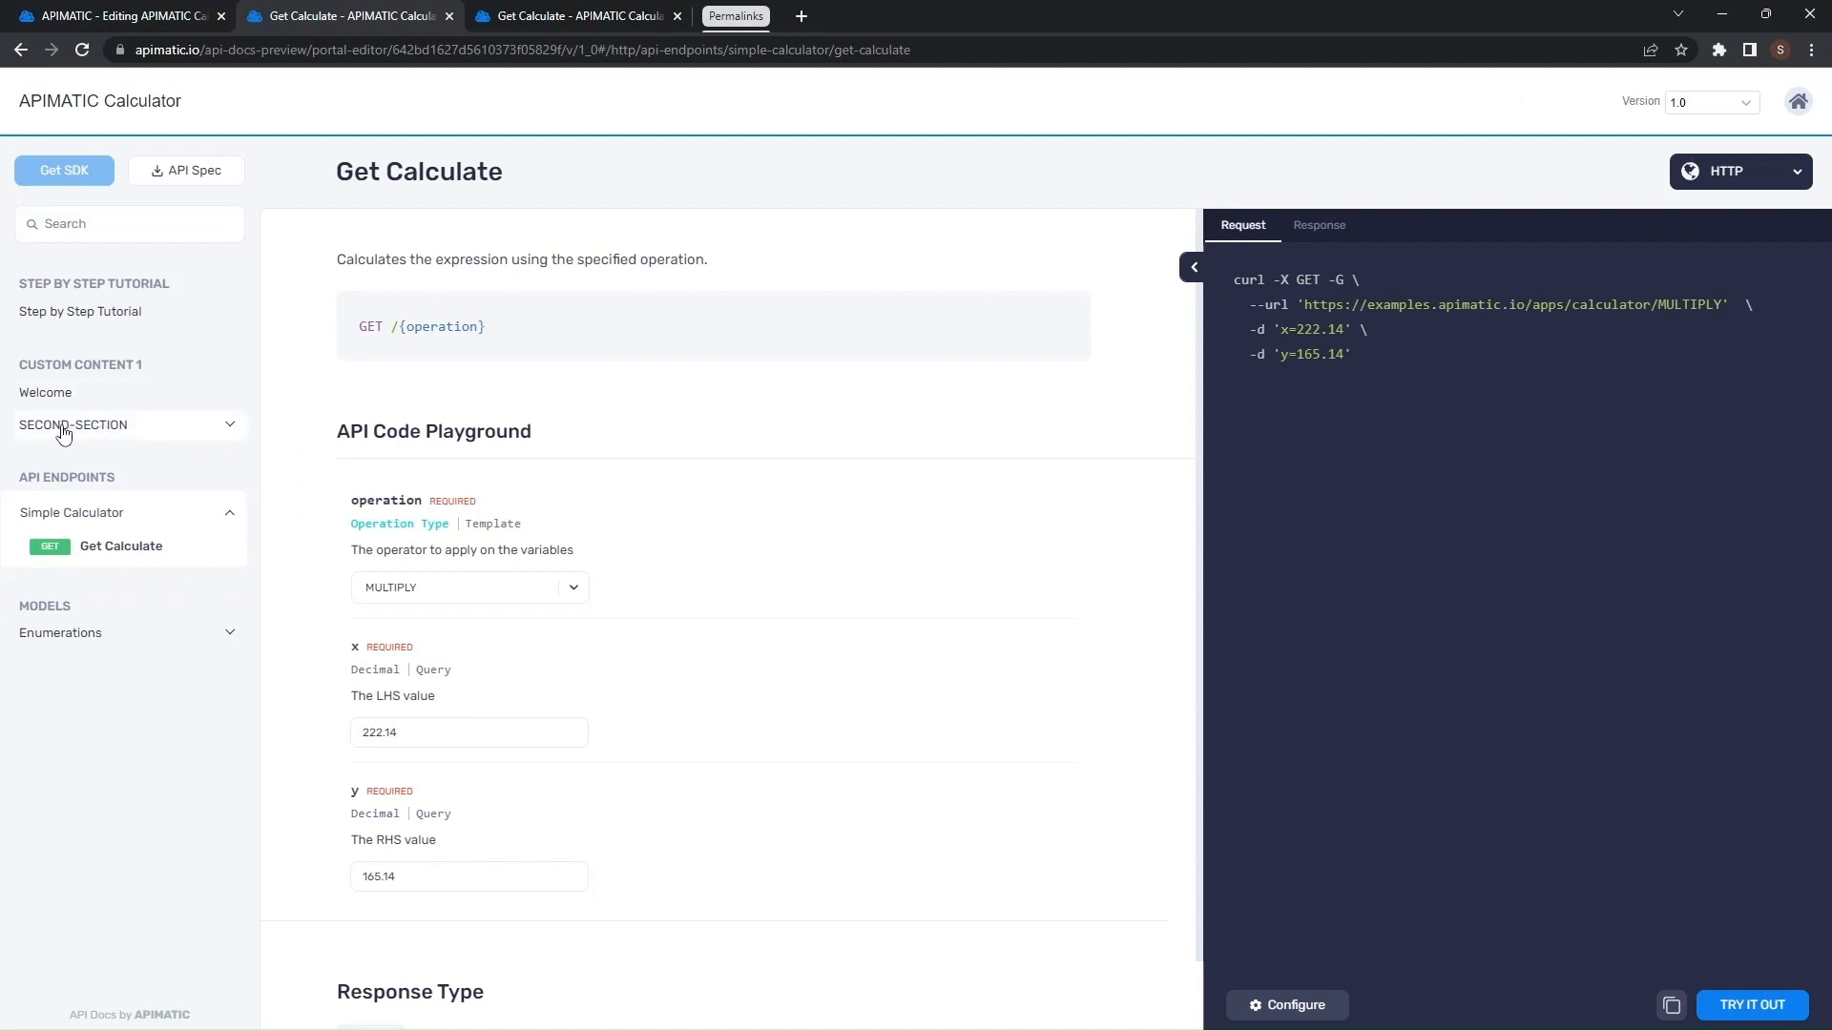
click(216, 427)
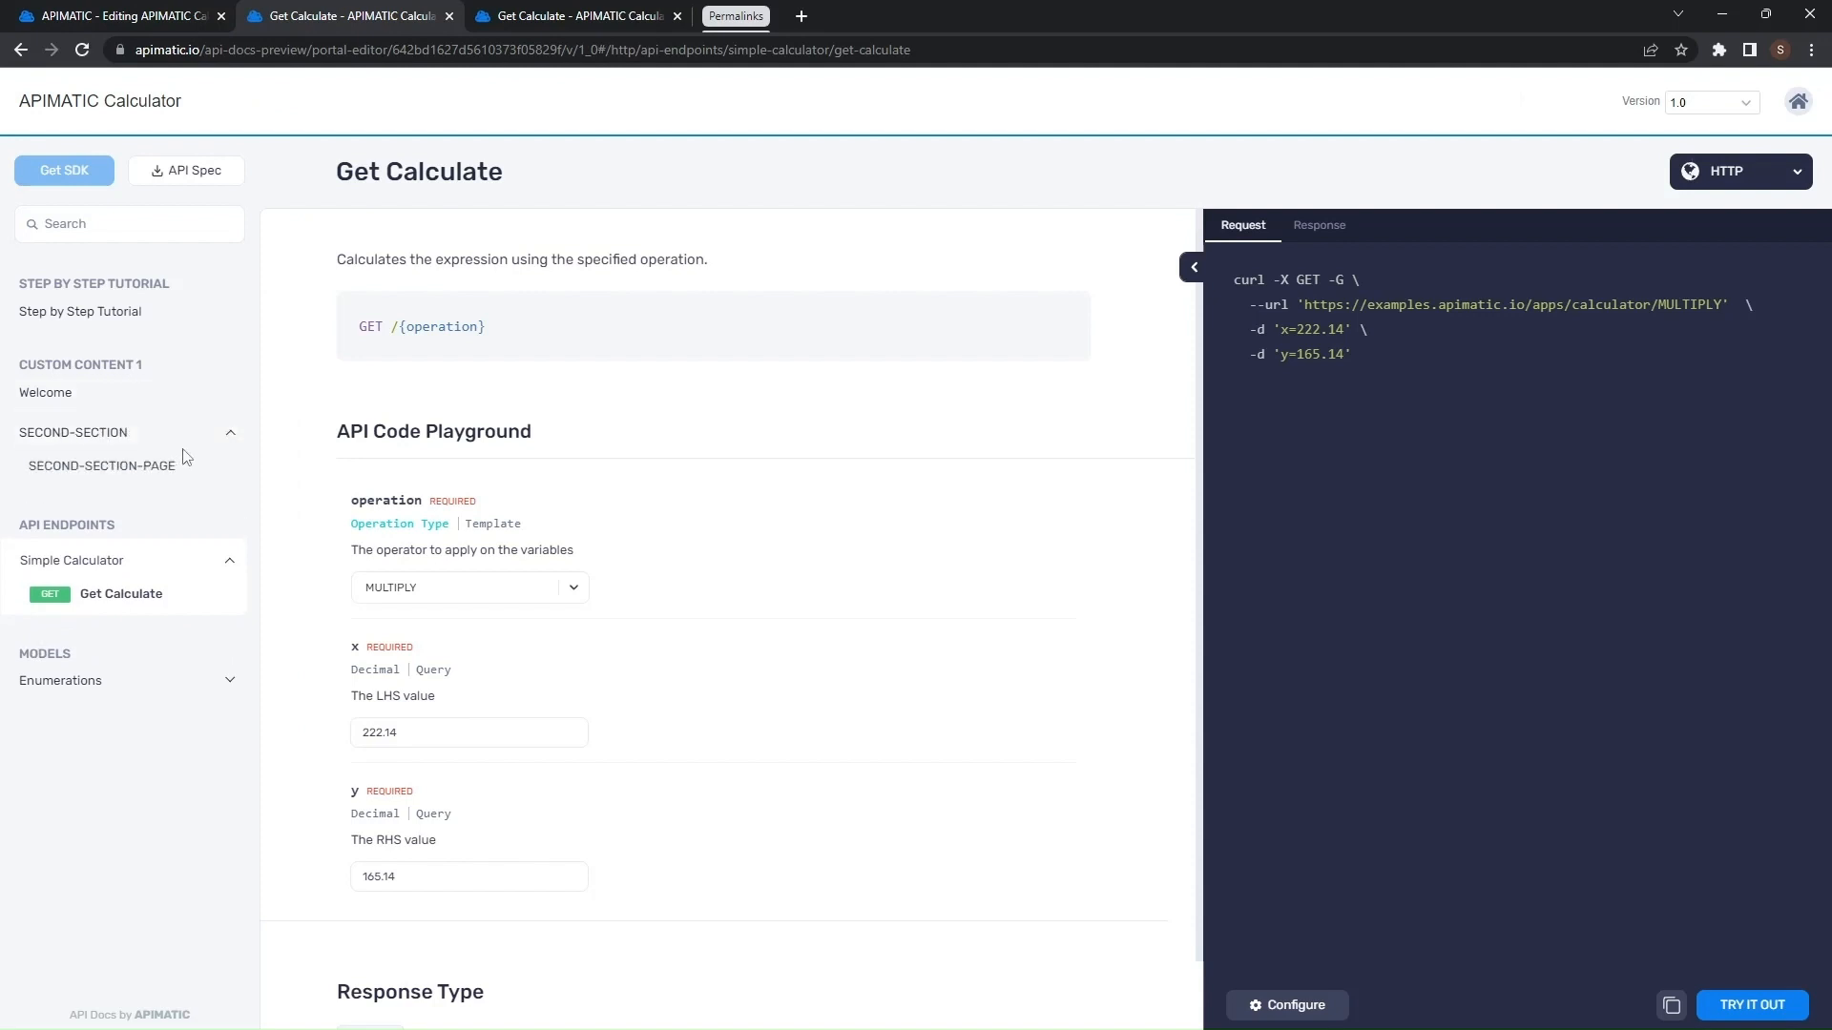
- Move the Custom Content 1 folder inside Custom Content 2 in the documentation tree
click(208, 444)
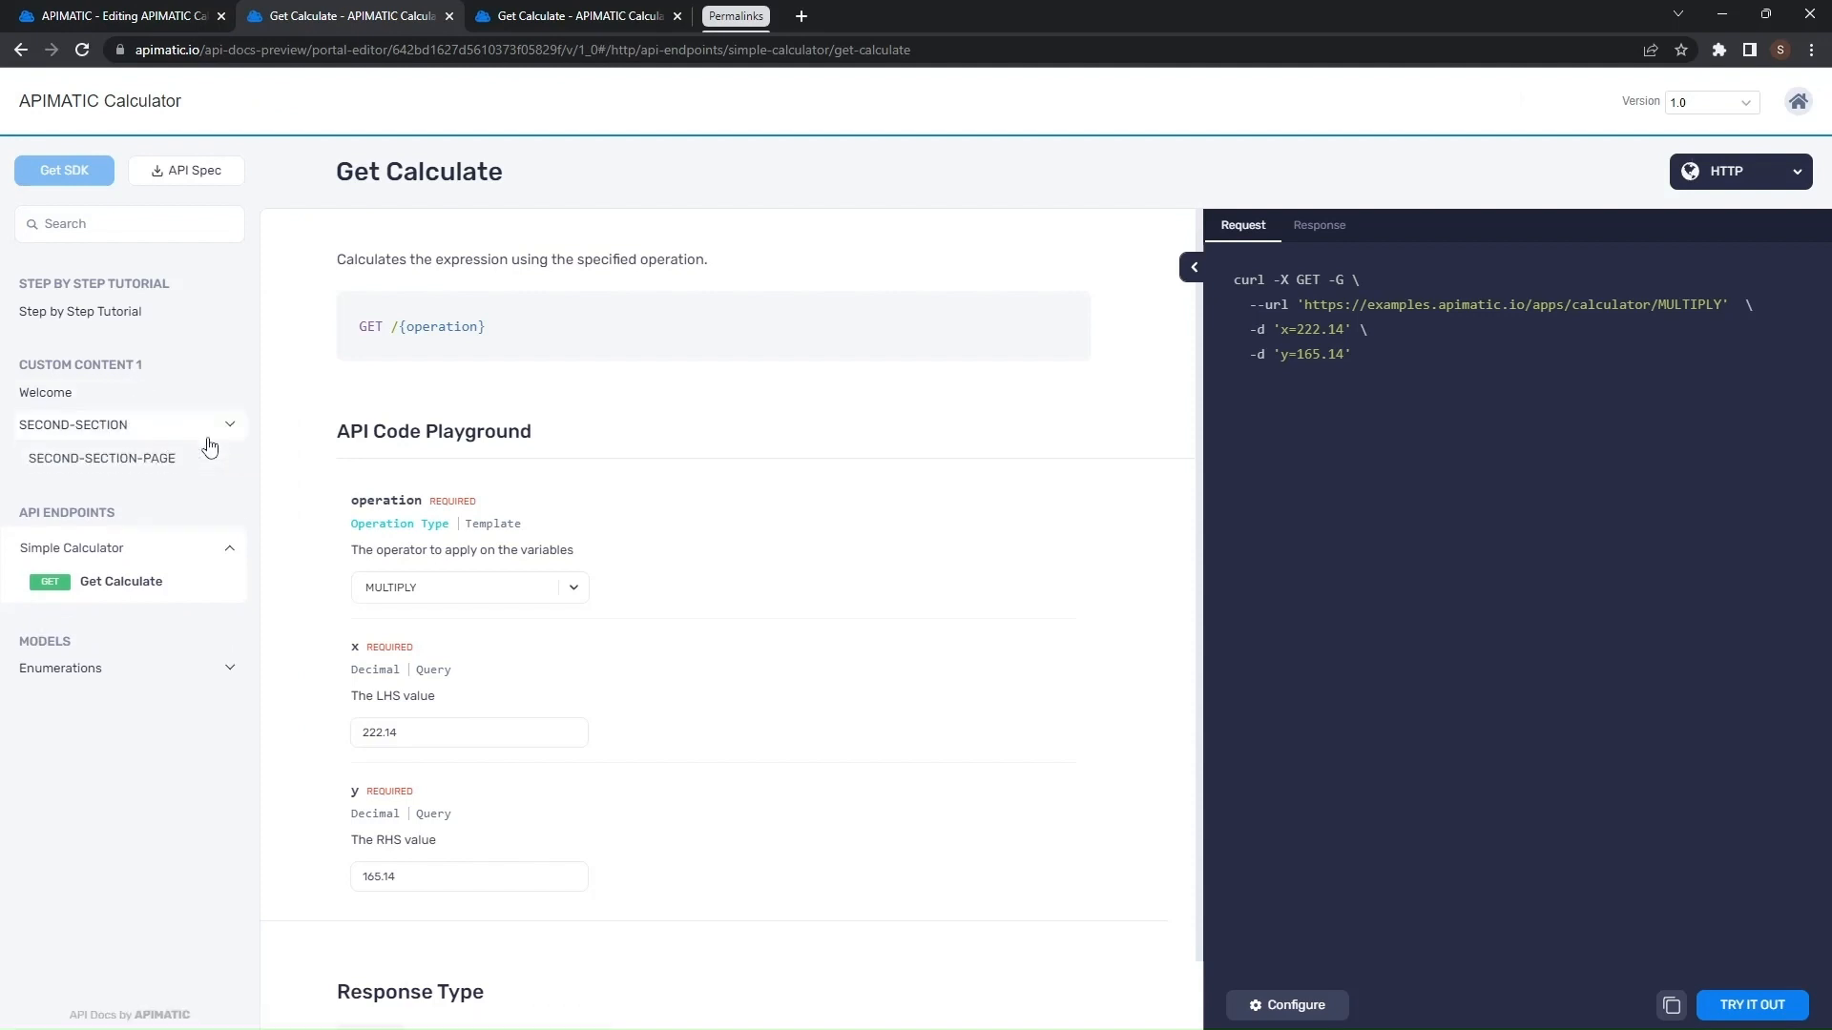
click(133, 15)
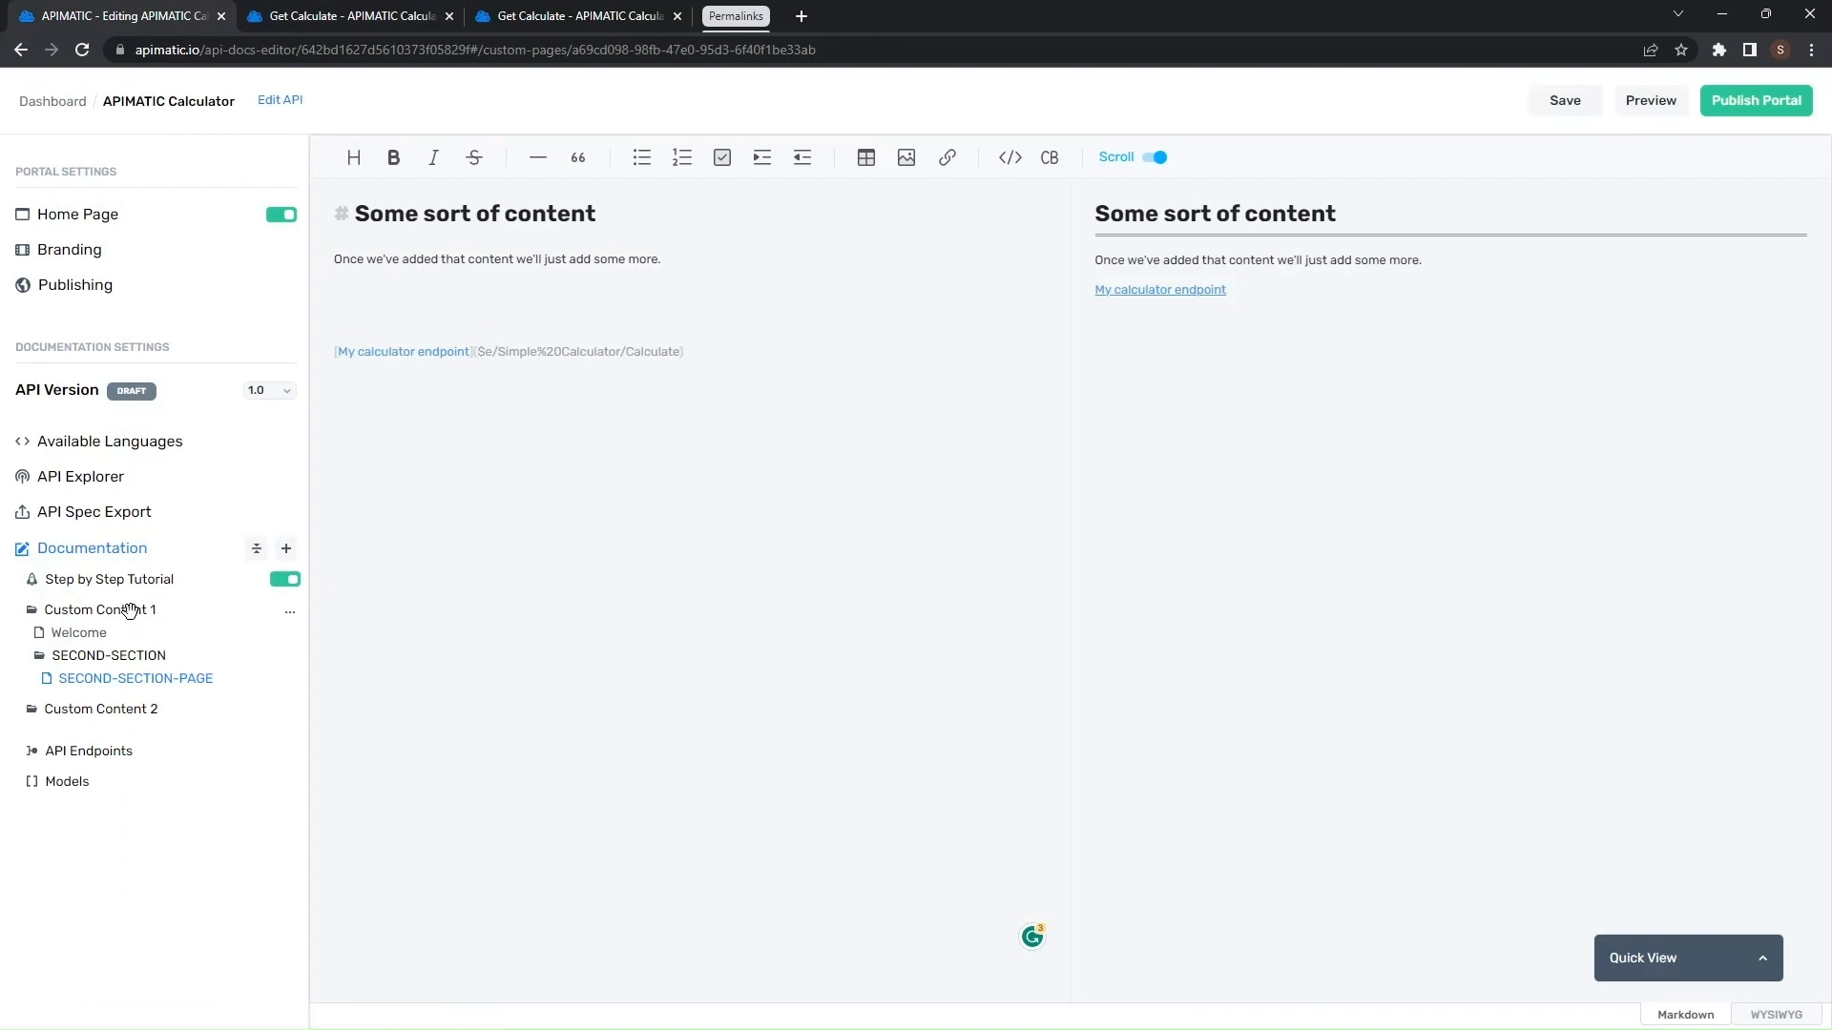
drag(130, 611, 78, 797)
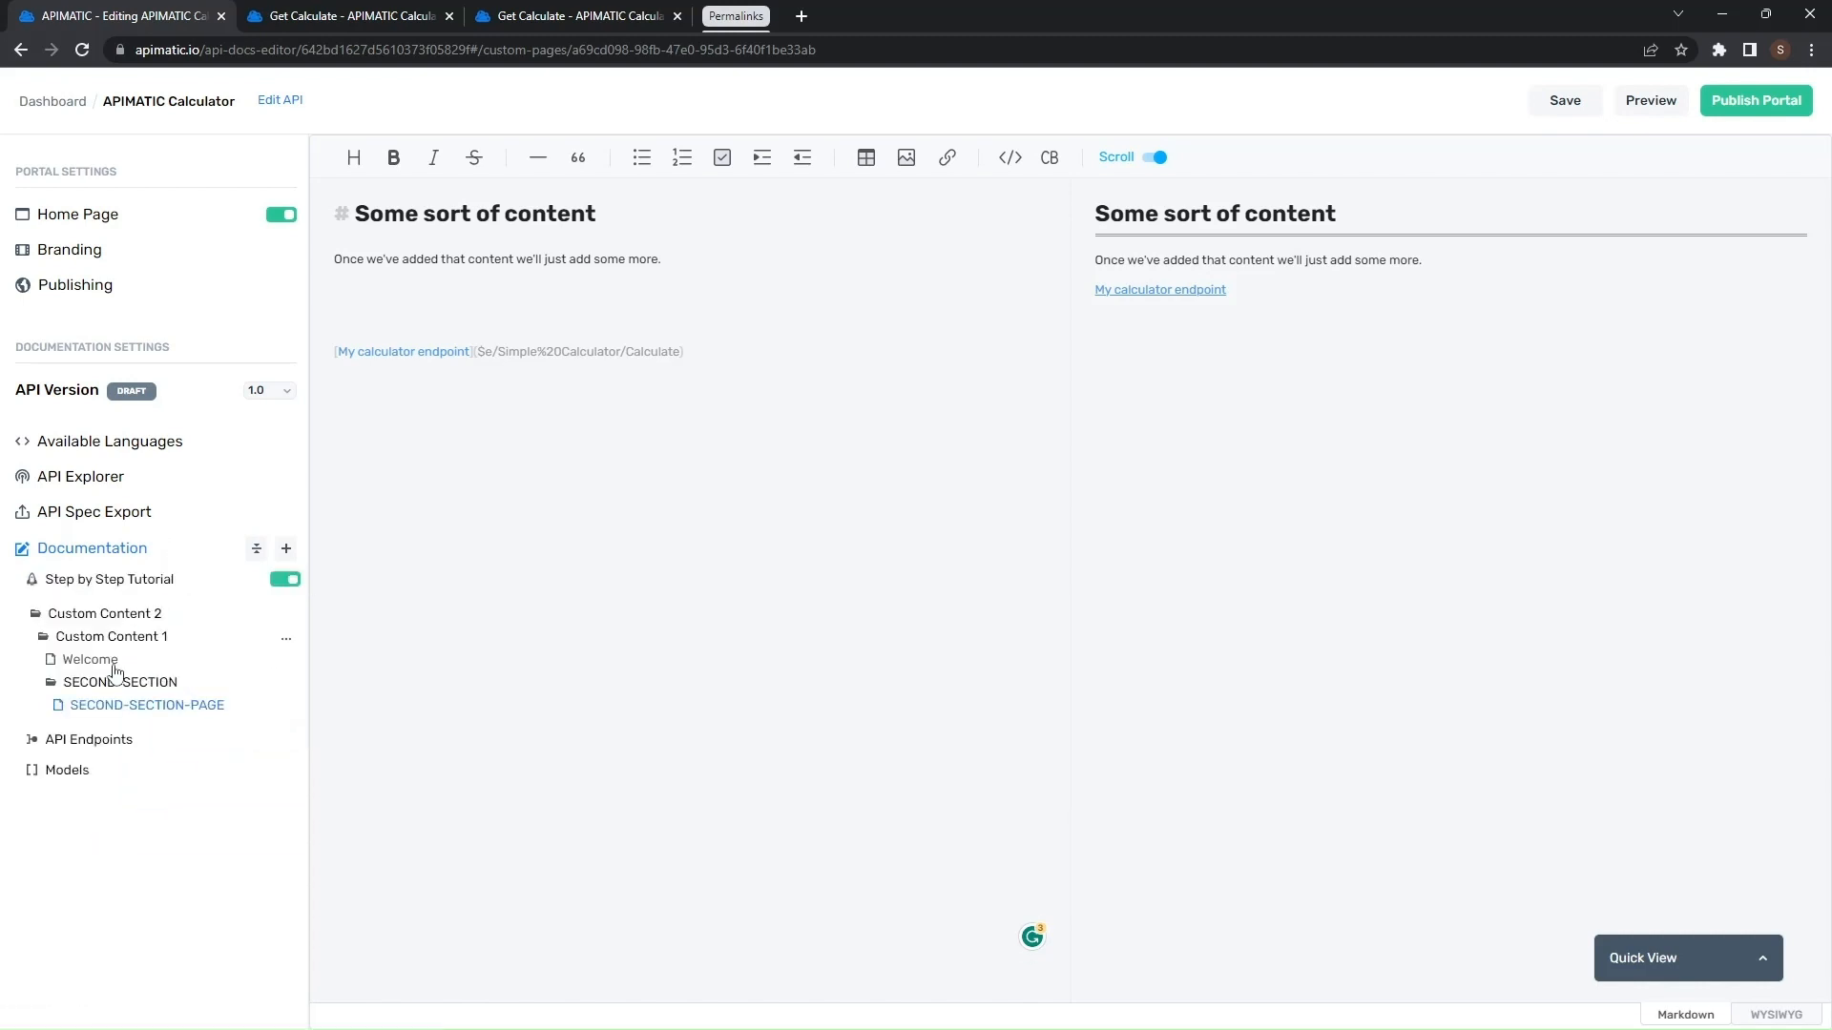
- Reorder the documentation tree so API Endpoints sits above Custom Content 2, just after Step by Step Tutorial
click(79, 775)
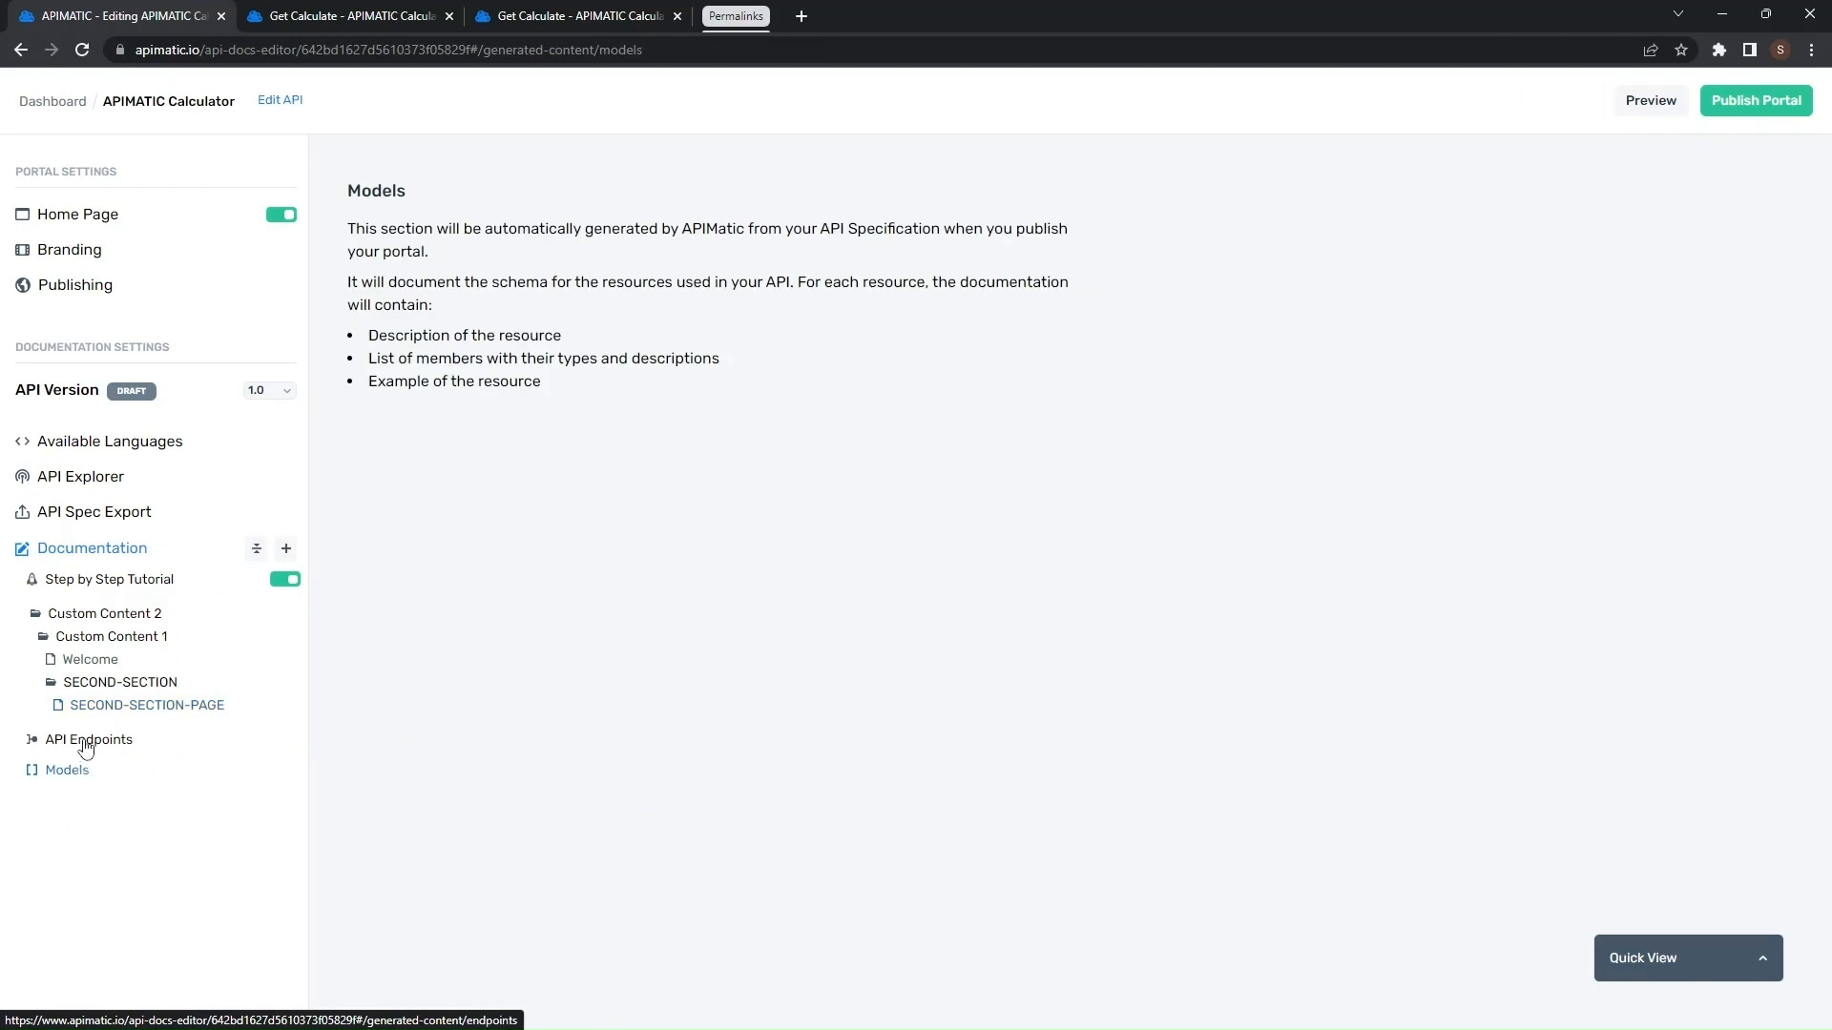
drag(81, 741, 70, 622)
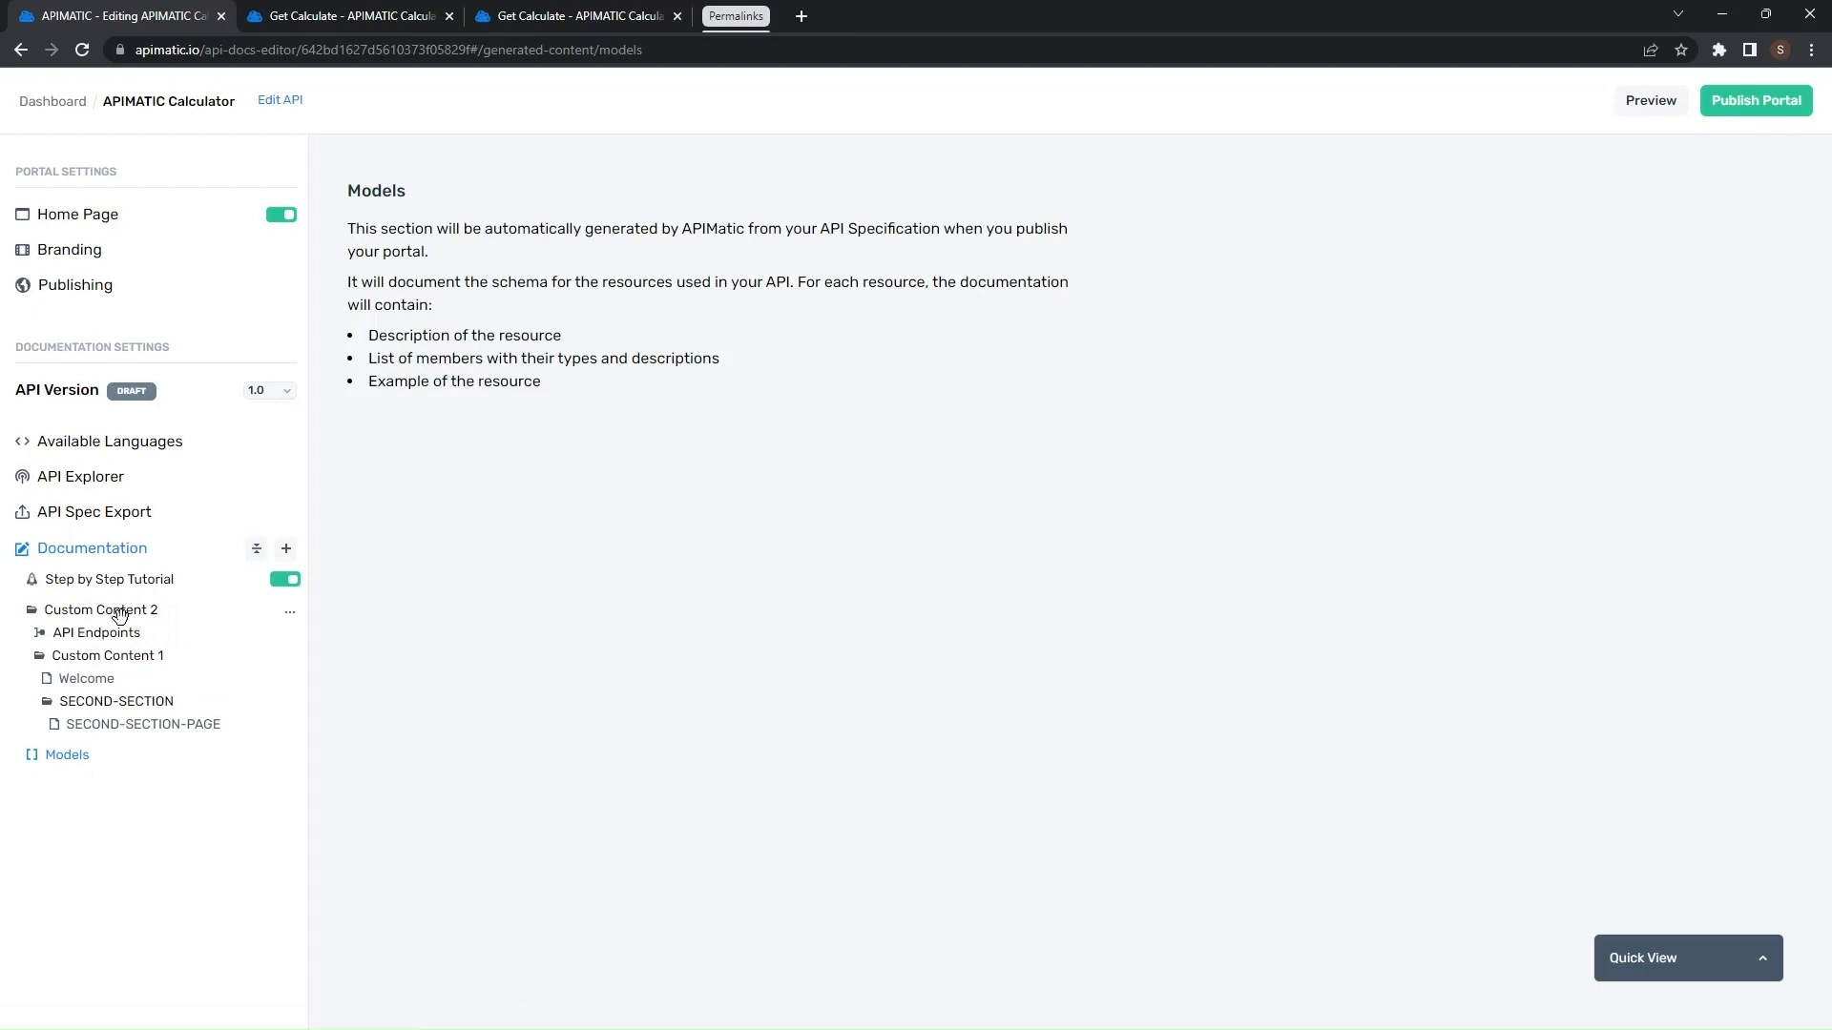
drag(80, 635, 72, 614)
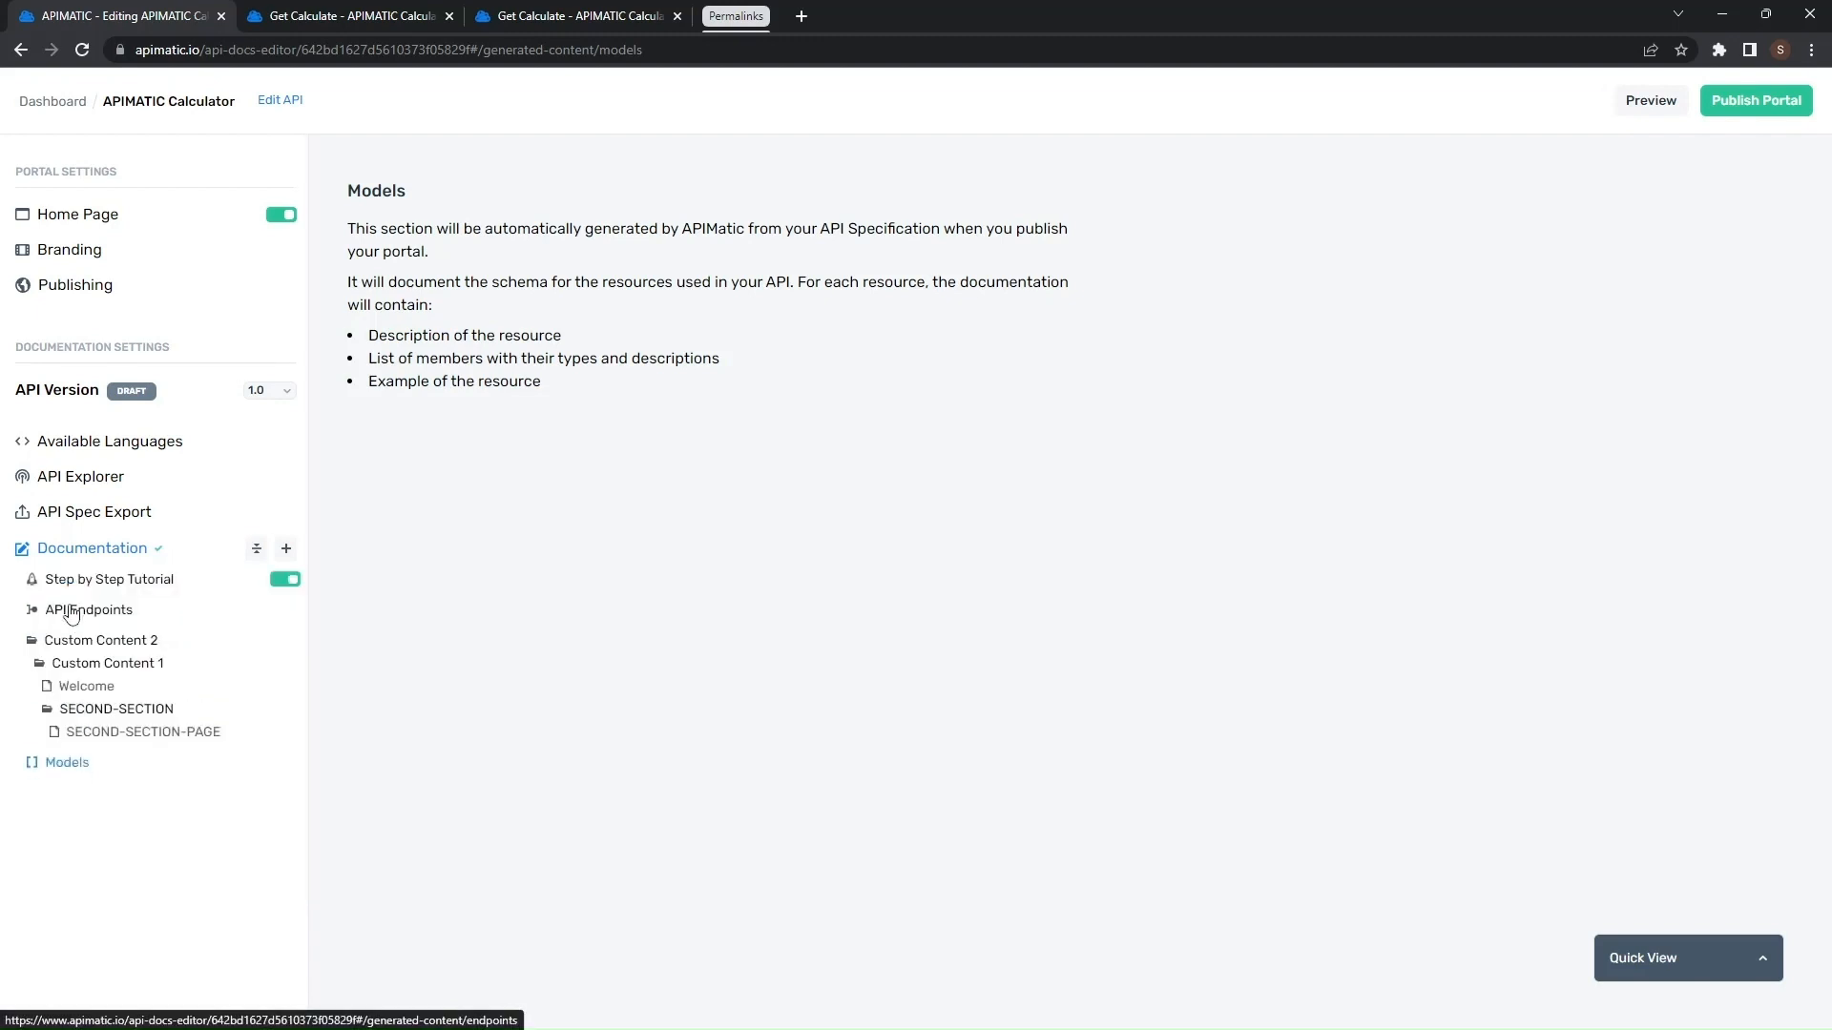
- Open the portal preview and expand the navigation sections to check the new documentation order
click(1656, 103)
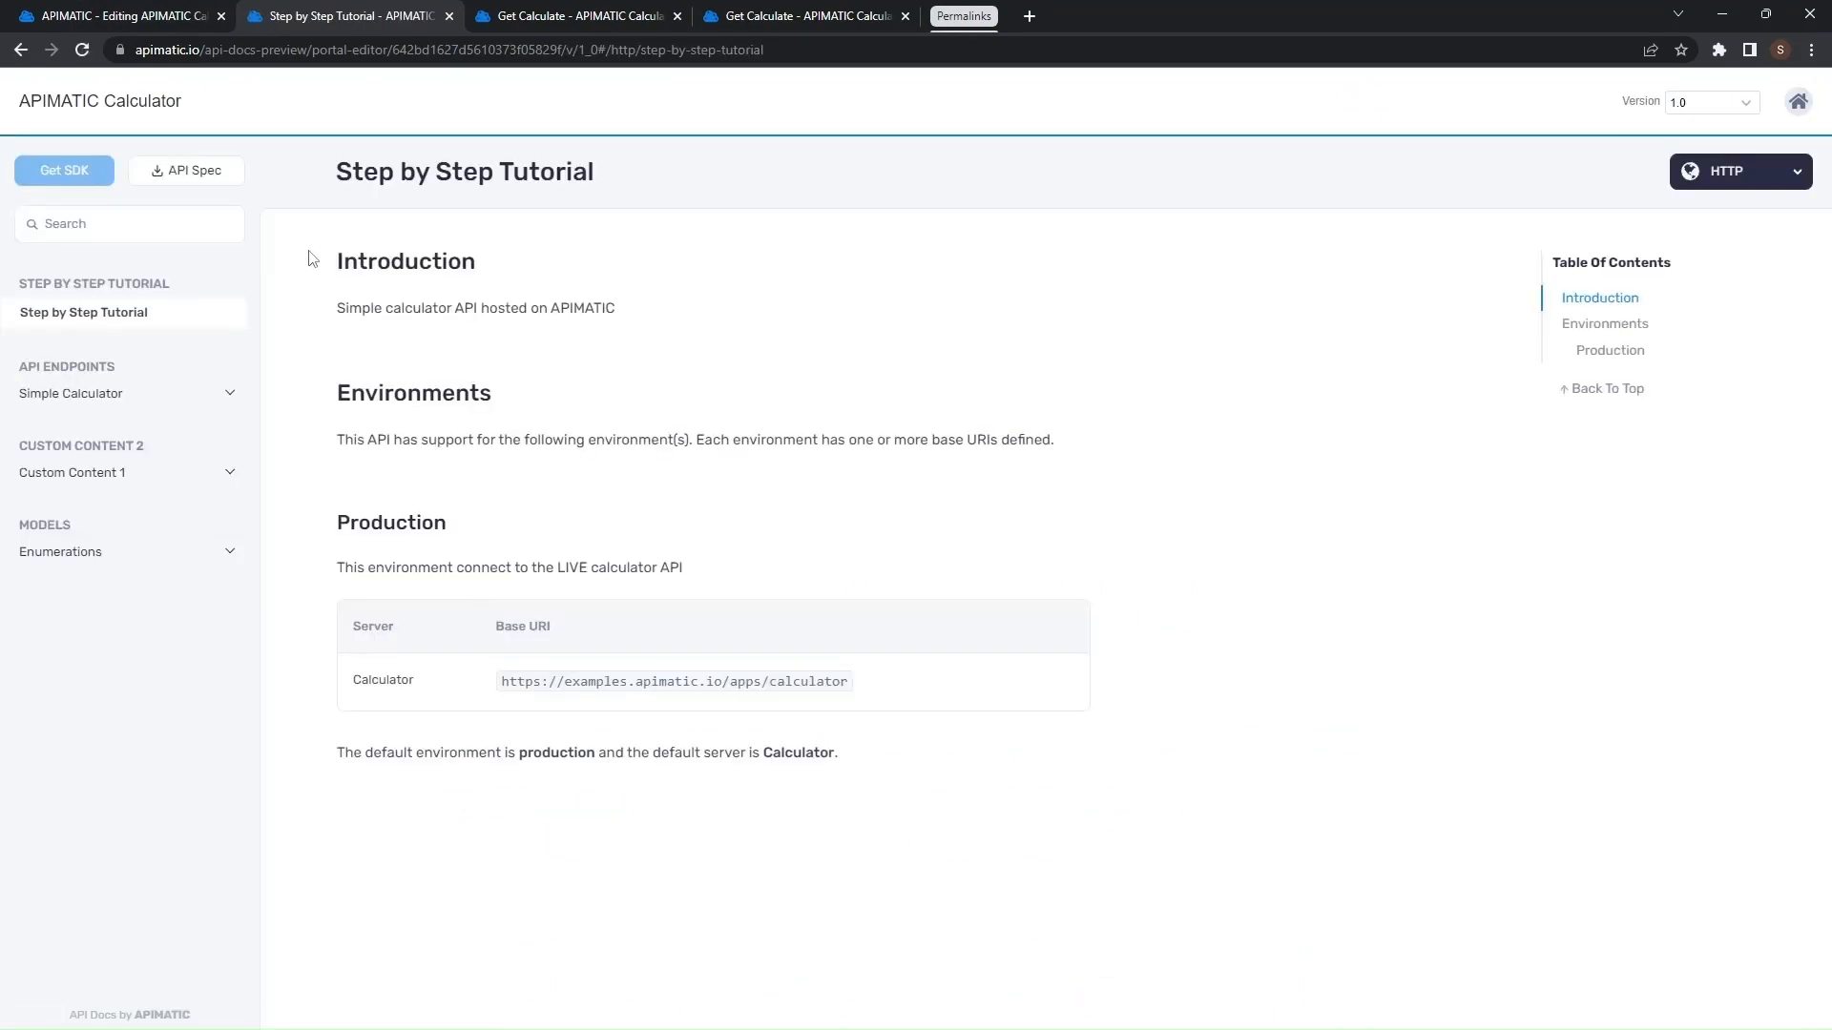
click(161, 395)
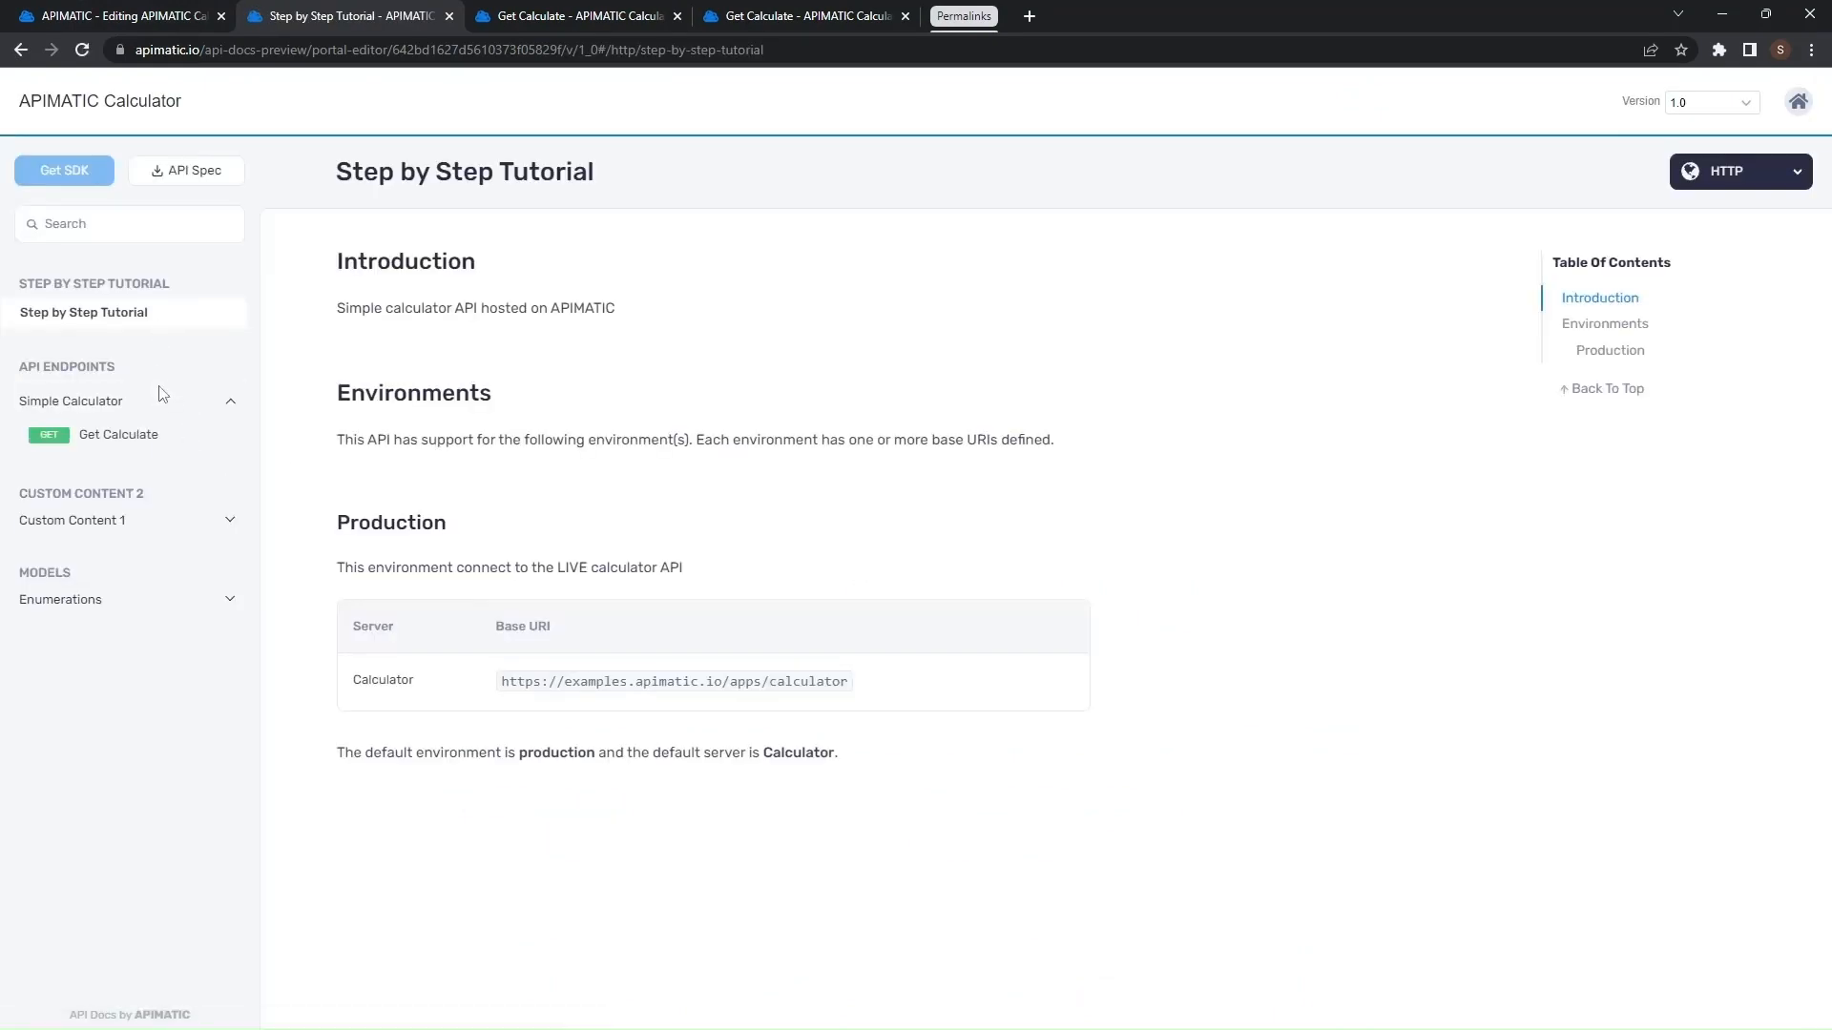
click(151, 431)
click(135, 530)
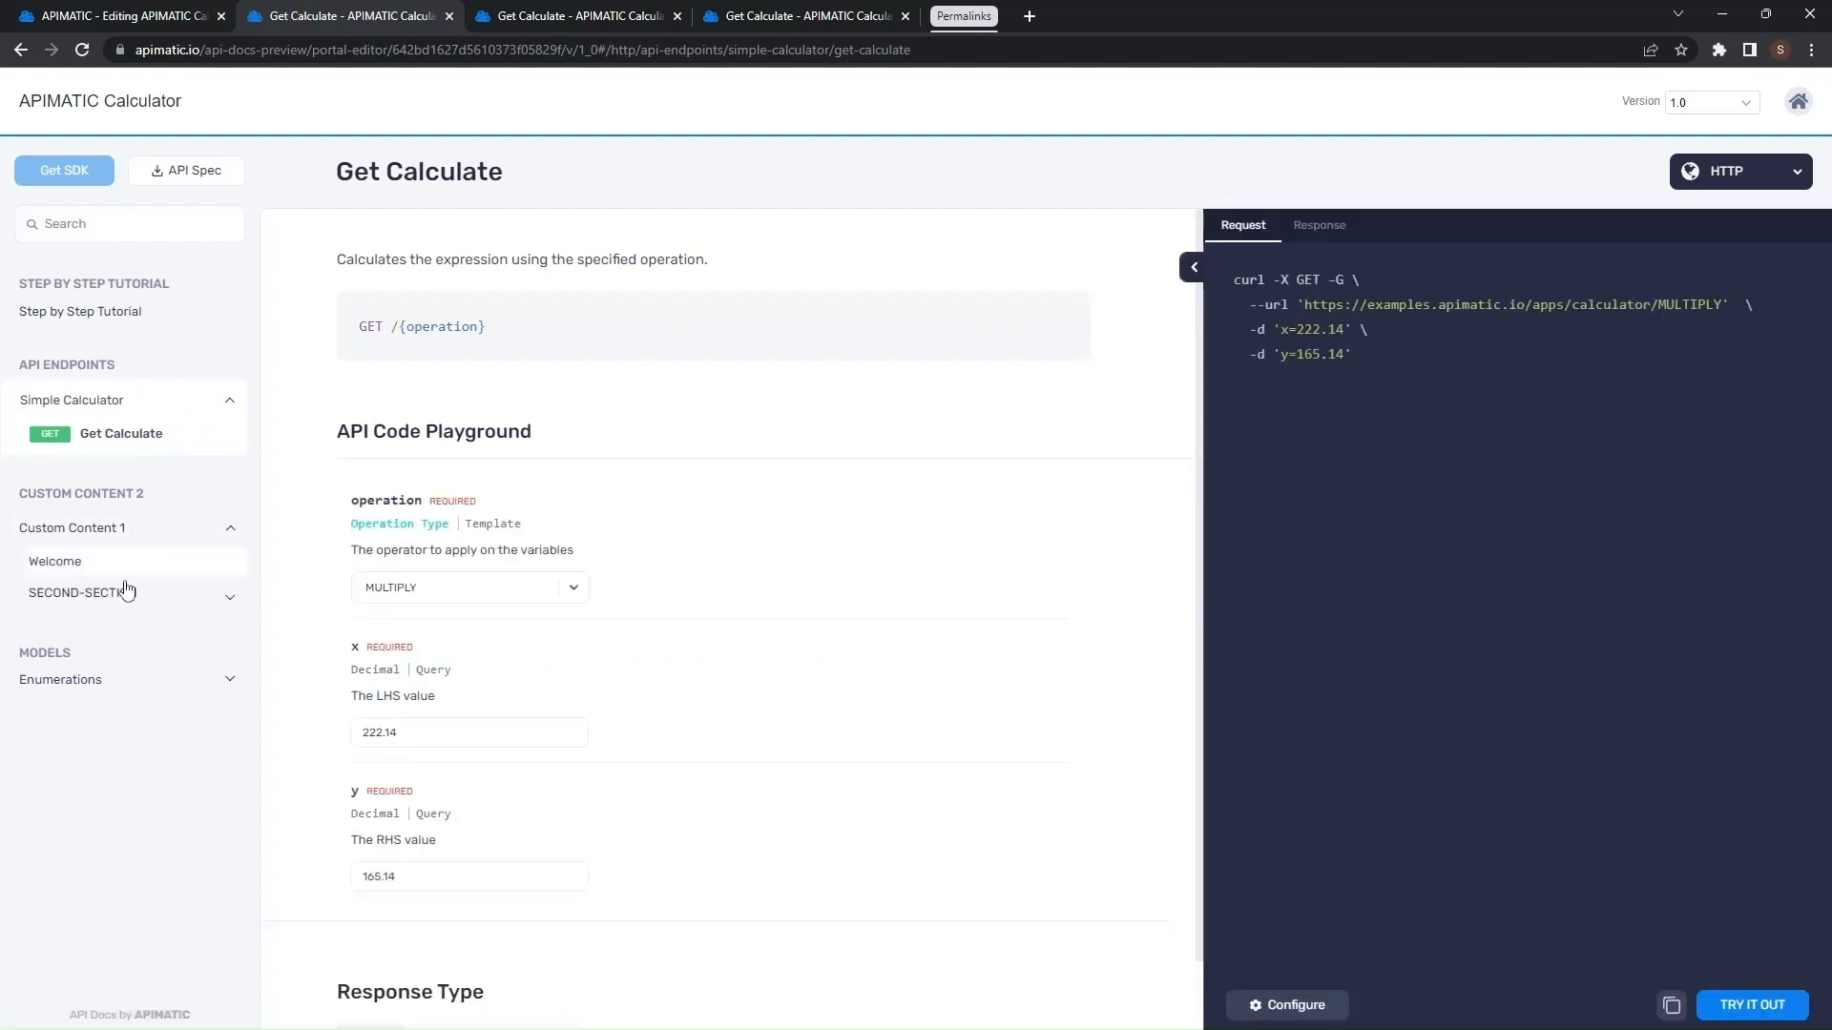
click(122, 592)
click(140, 729)
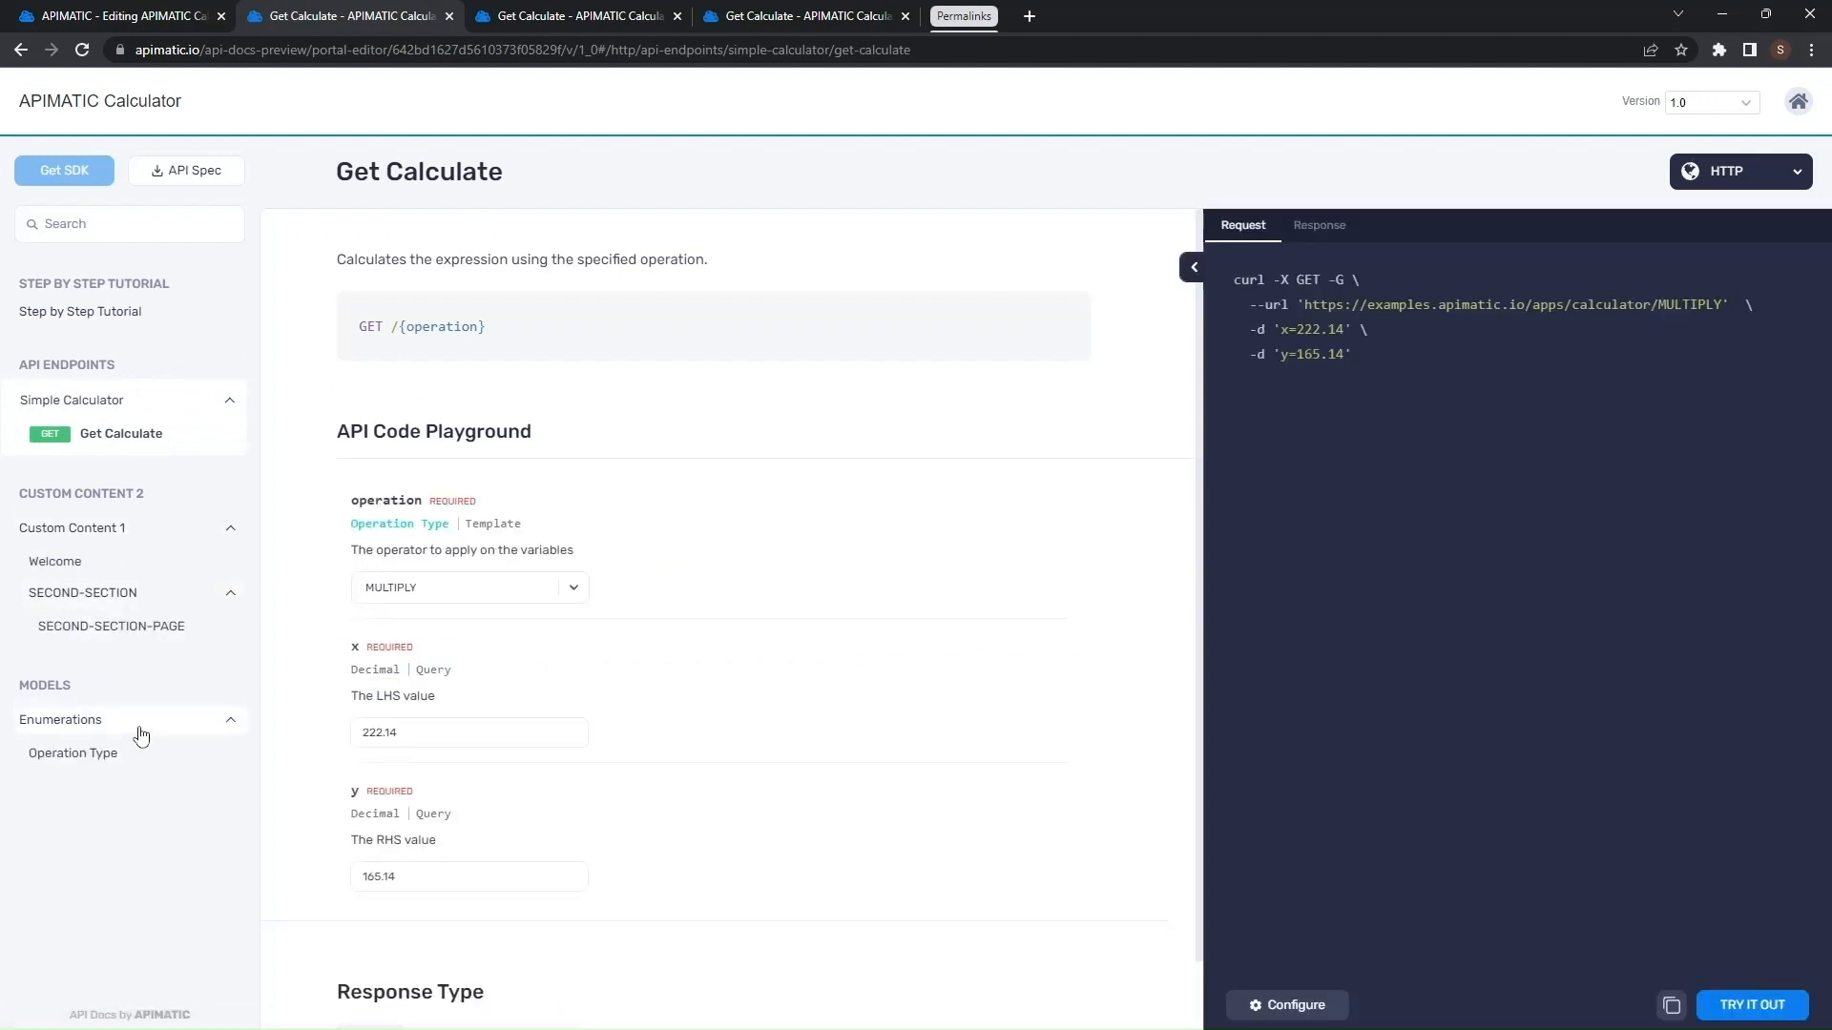